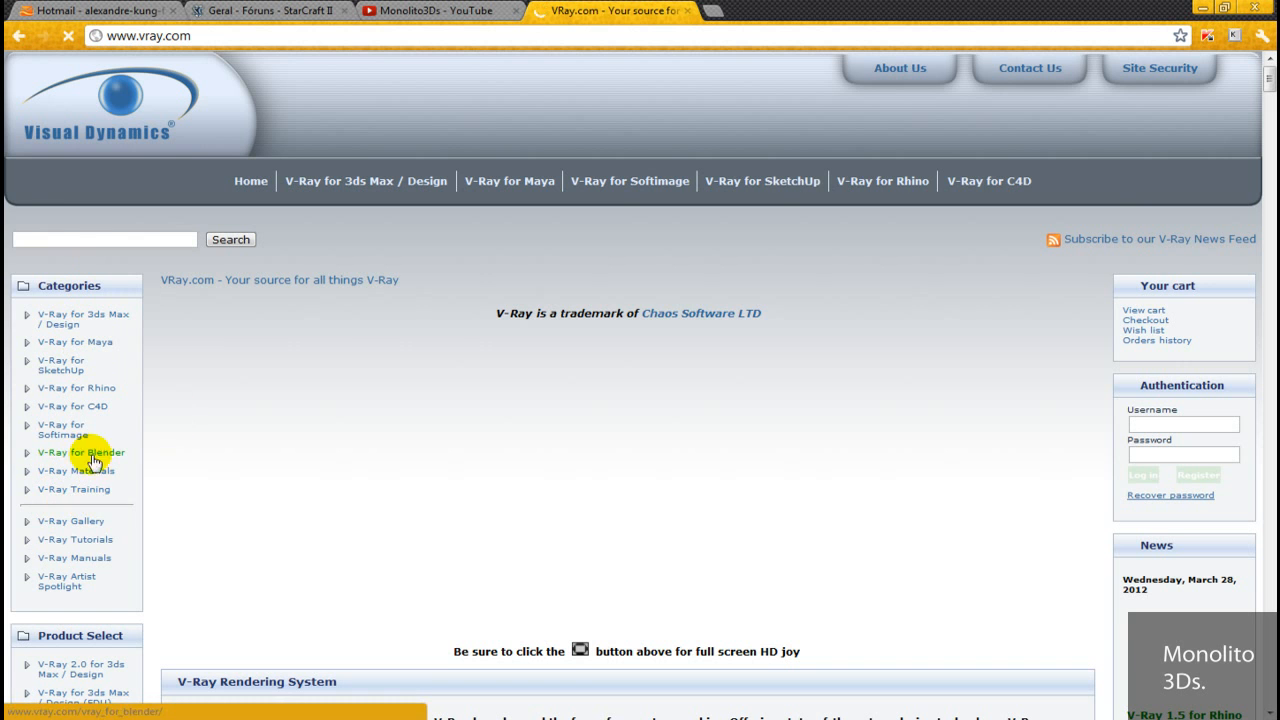
Look over the product categories and V-Ray overview on the vray.com home page
scroll(128, 452, "down", 3)
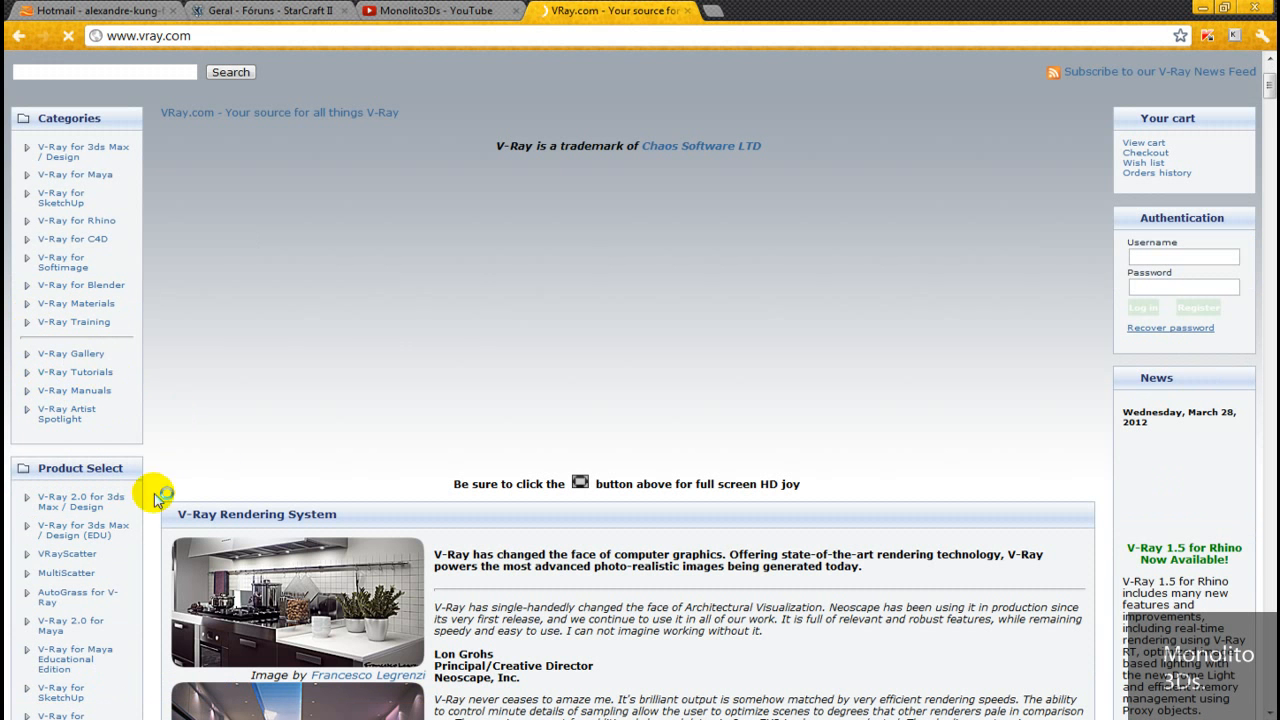
scroll(480, 371, "down", 4)
scroll(620, 371, "up", 4)
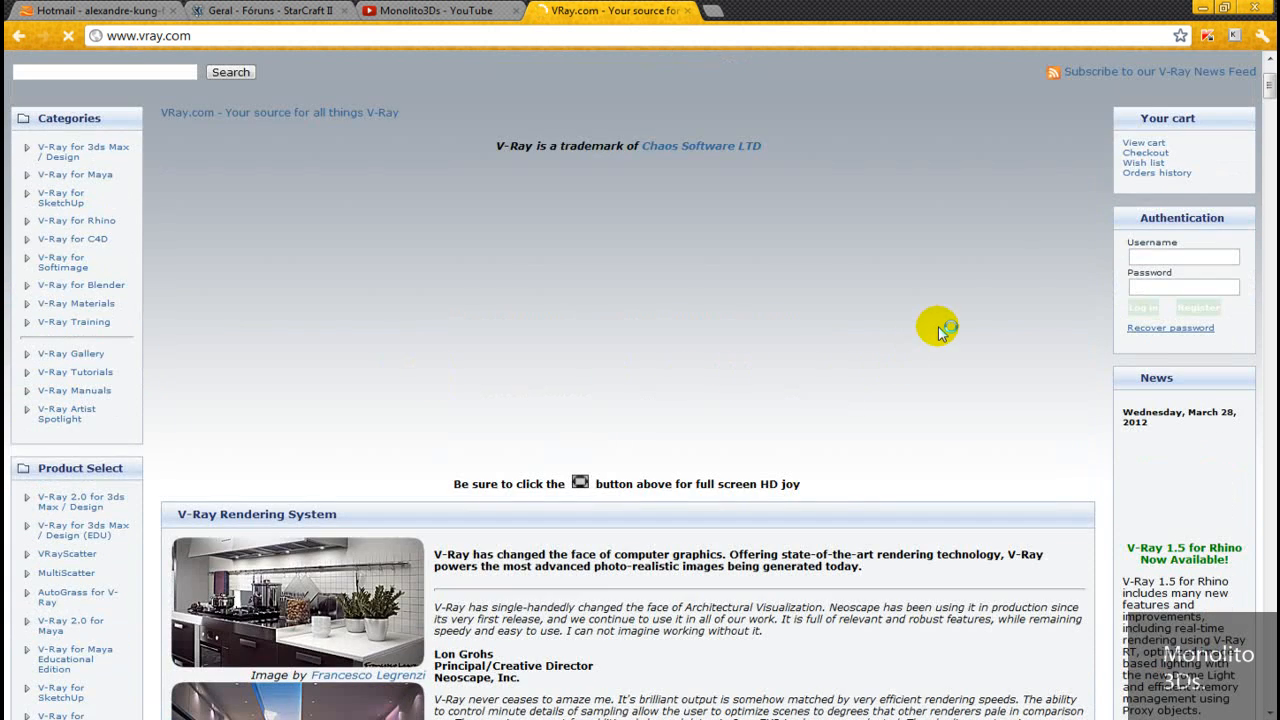
scroll(938, 330, "up", 3)
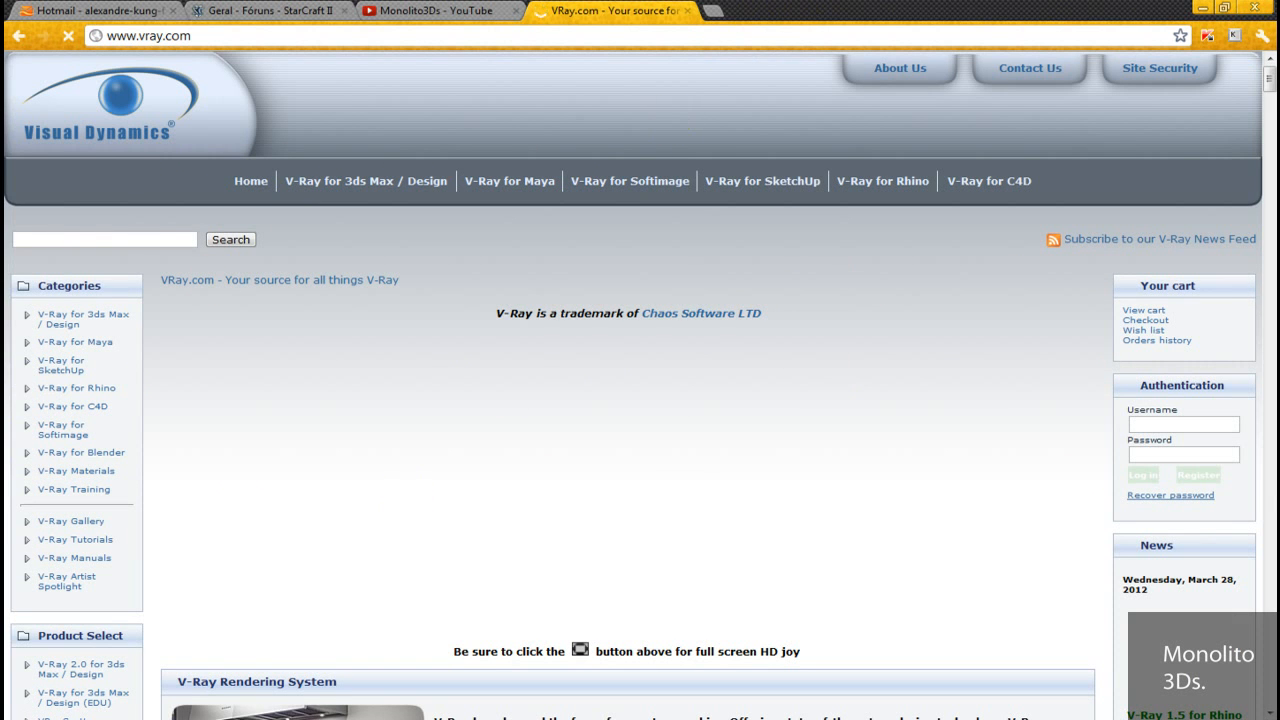
Switch to 3ds Max and create a ground plane about 356 by 353 cm covering the perspective grid
left_click(1203, 8)
middle_click_drag(268, 303, 574, 366)
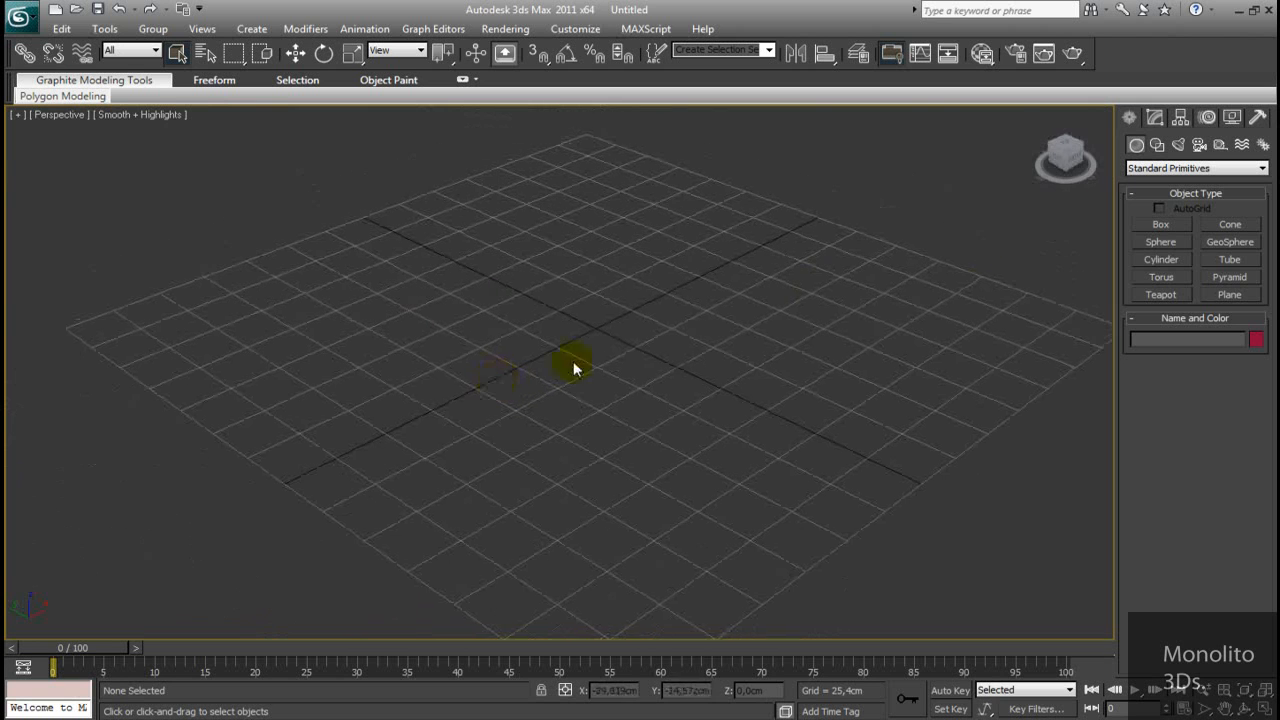
left_click(1246, 296)
scroll(642, 340, "down", 3)
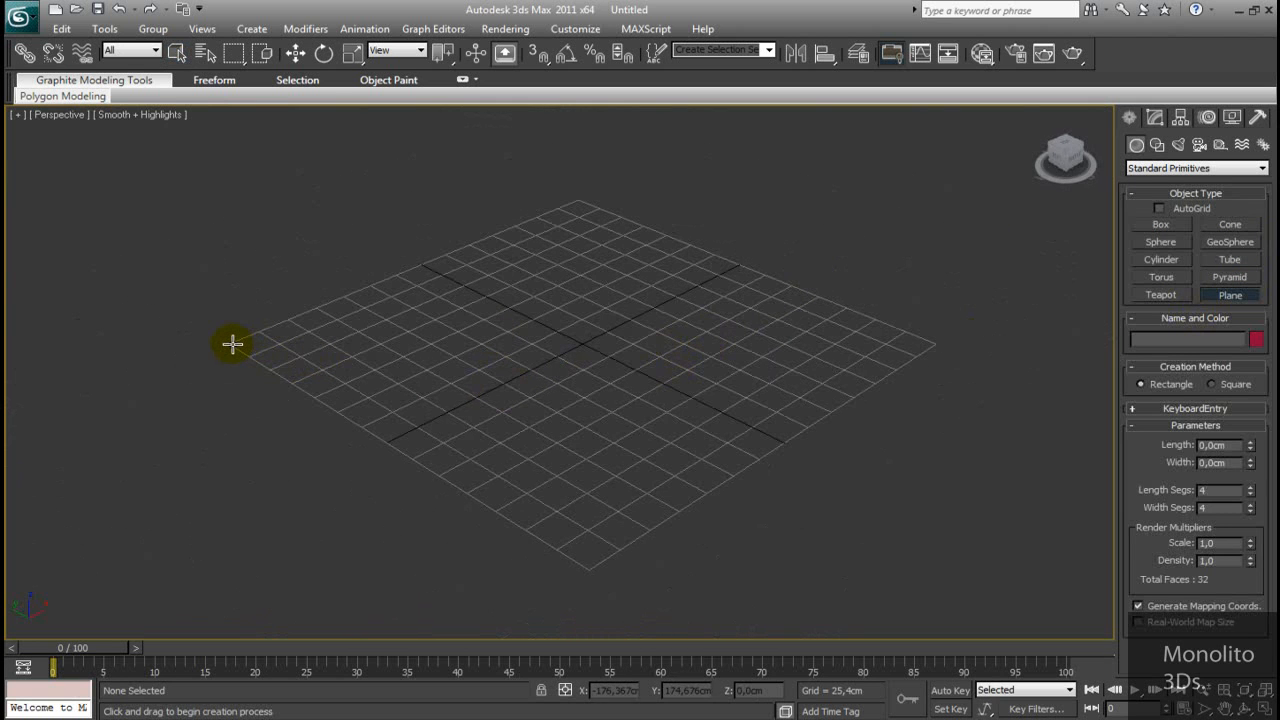
left_click_drag(232, 341, 935, 344)
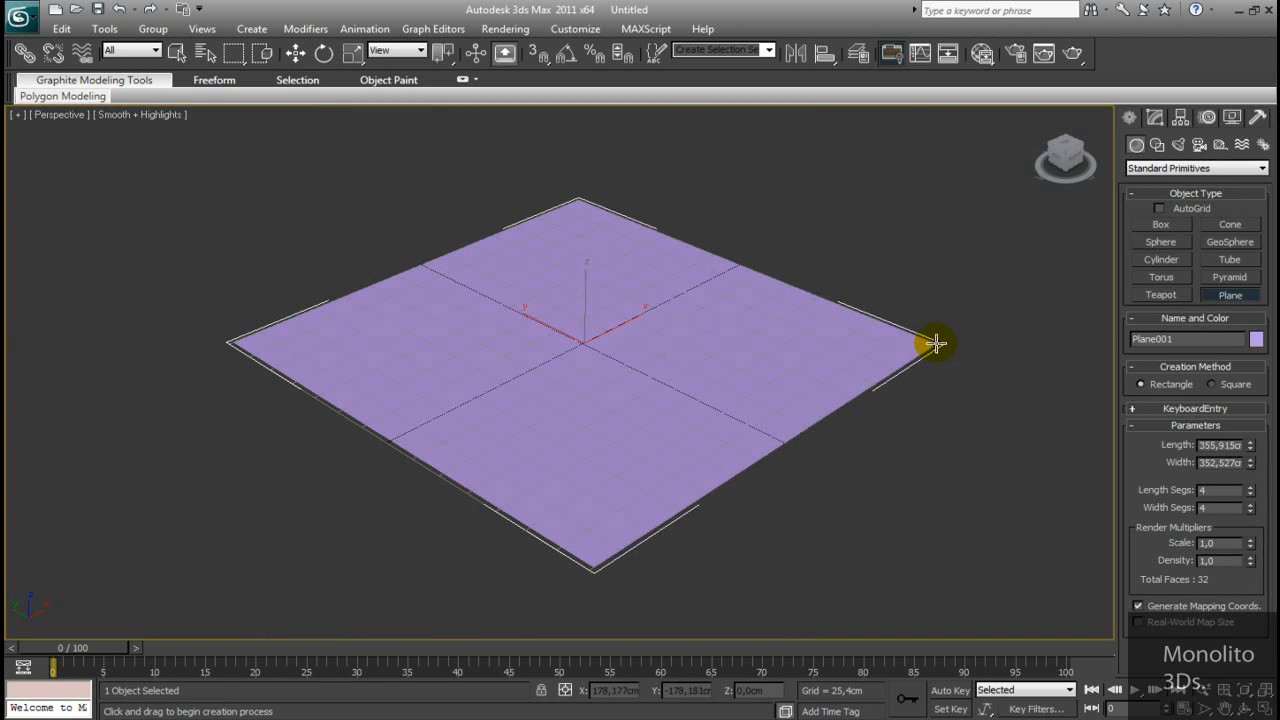
Create a teapot with a radius of about 34 cm near the middle of the plane
left_click(1151, 283)
left_click(1155, 295)
left_click_drag(543, 400, 601, 395)
With AutoGrid enabled, create a box wall about 338 cm wide, 14 cm thick and 85 cm high along the plane's back-left edge
left_click(1161, 225)
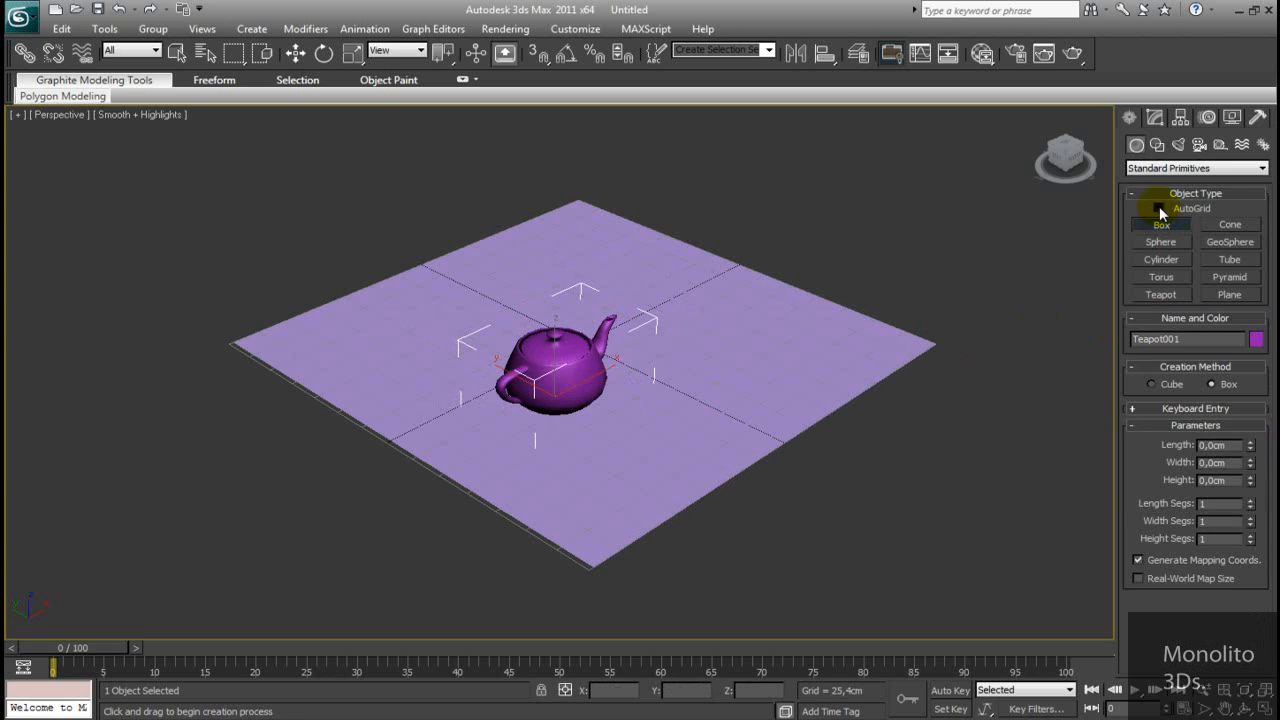
left_click_drag(247, 345, 586, 209)
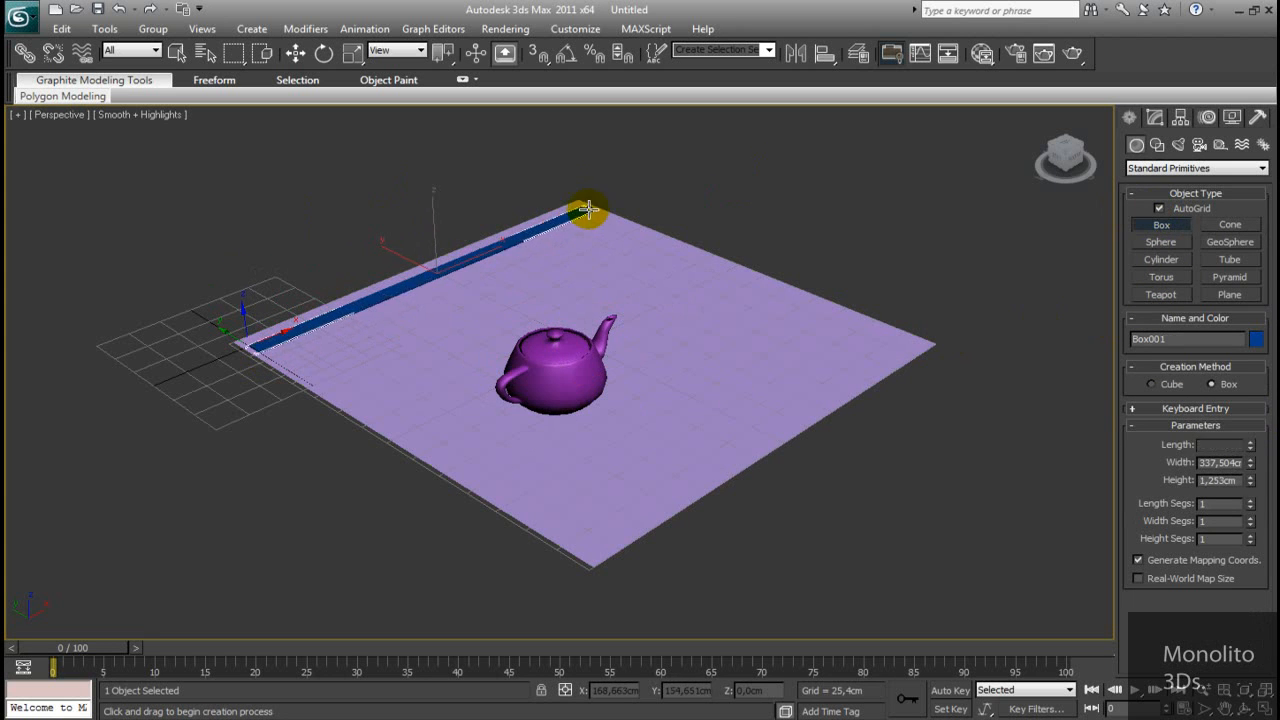
left_click(641, 118)
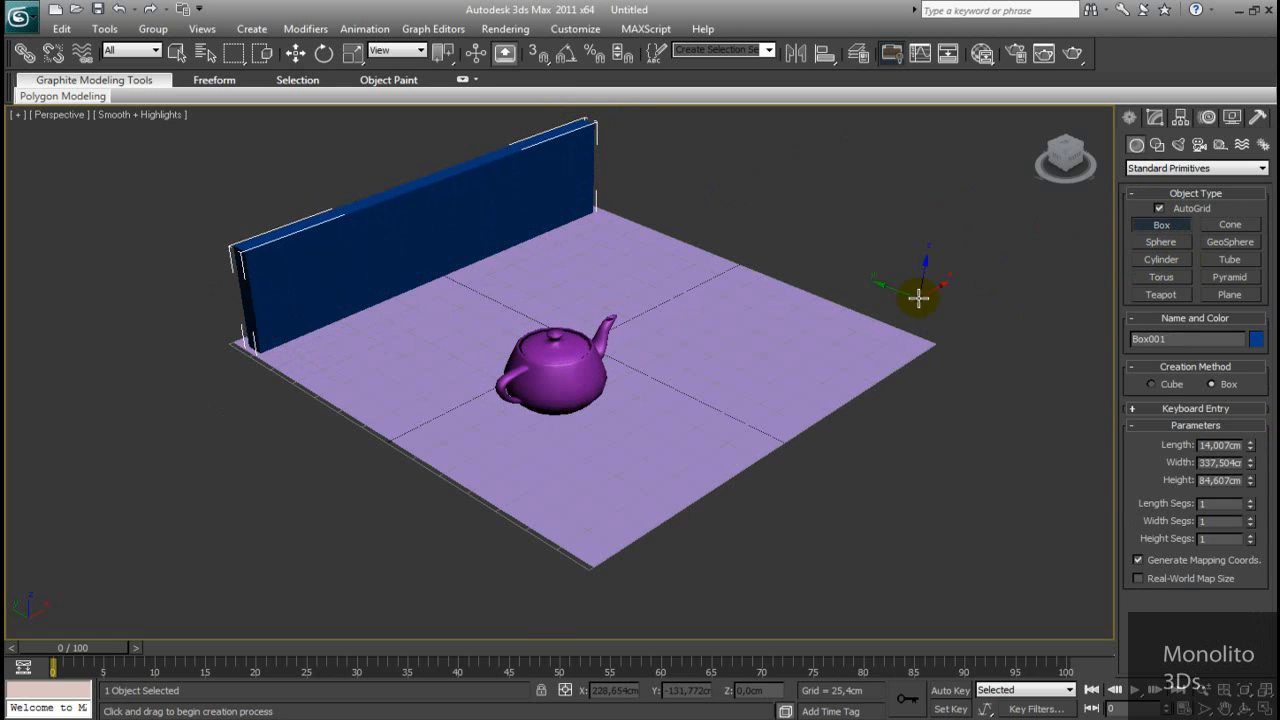
Create a second box wall about 330 cm long, 16 cm thick and 92 cm high along the plane's back-right edge
middle_click_drag(918, 297, 850, 398)
left_click_drag(859, 403, 543, 249)
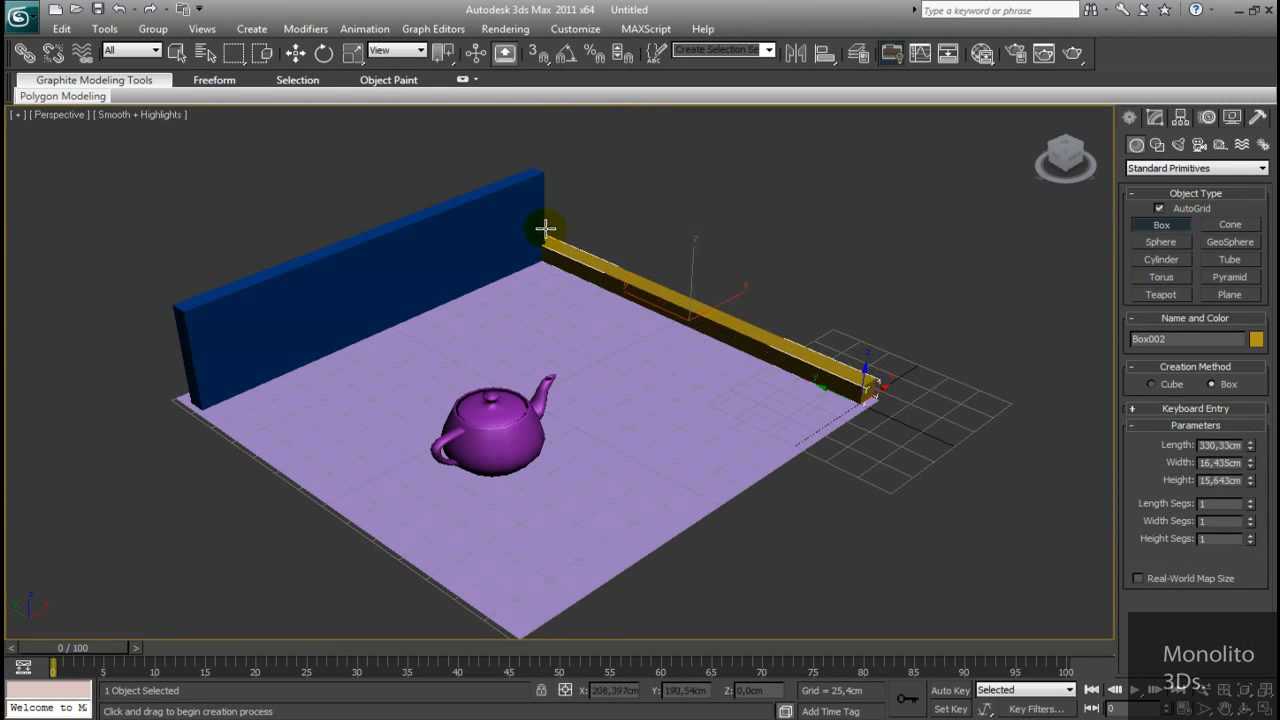
left_click(545, 127)
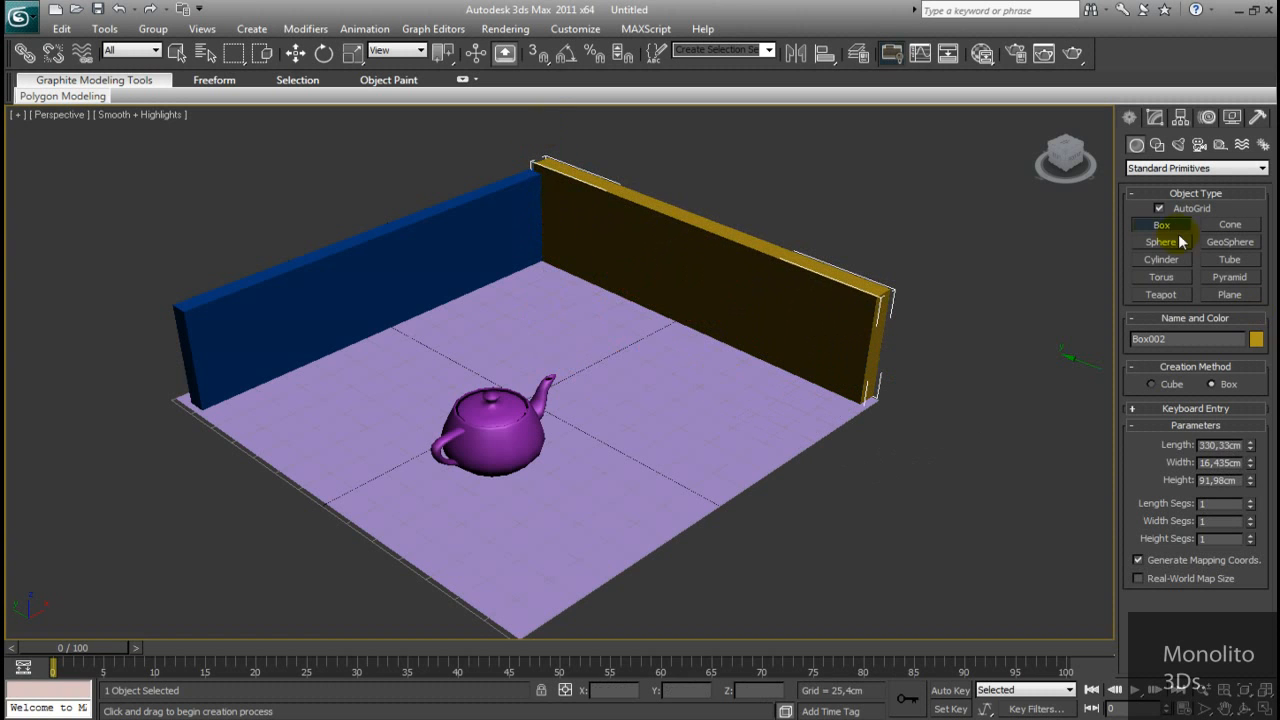
Create a sphere with a radius of about 39 cm on the plane behind the teapot
left_click(1161, 242)
left_click_drag(570, 357, 590, 377)
middle_click_drag(602, 481, 573, 467)
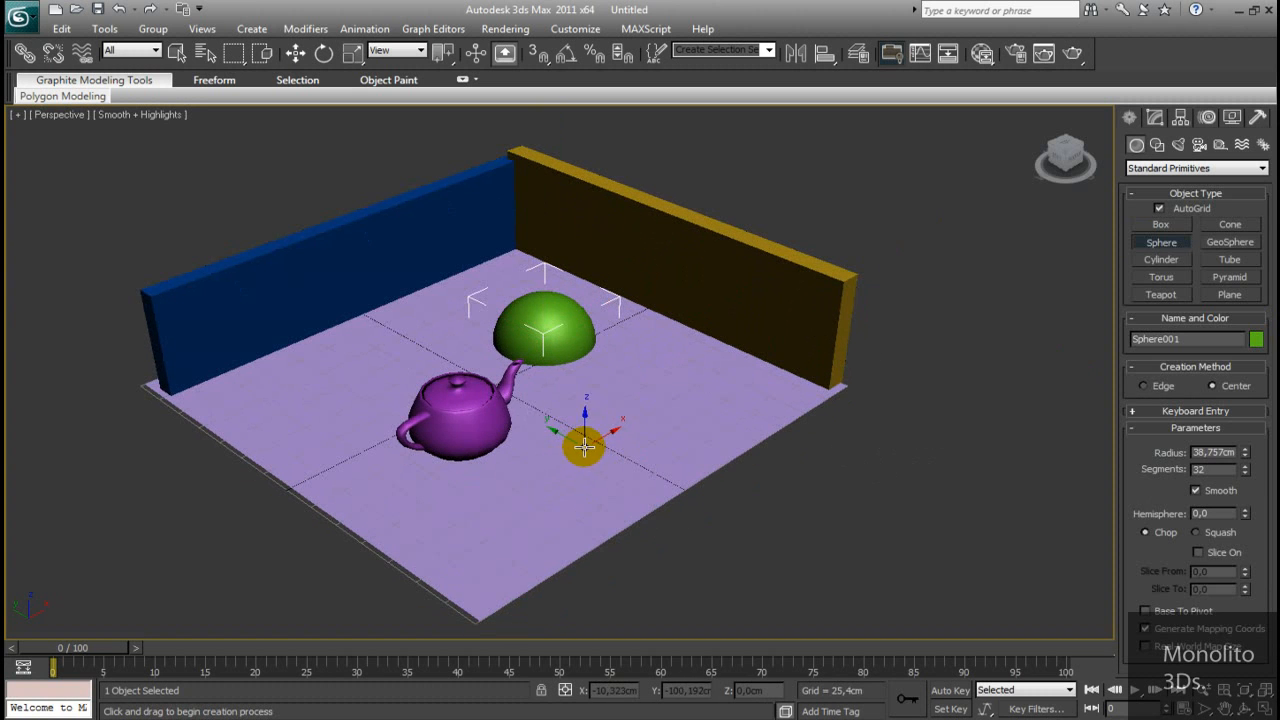
Set the teapot's segments to 16
key("q")
left_click(480, 426)
left_click(1155, 117)
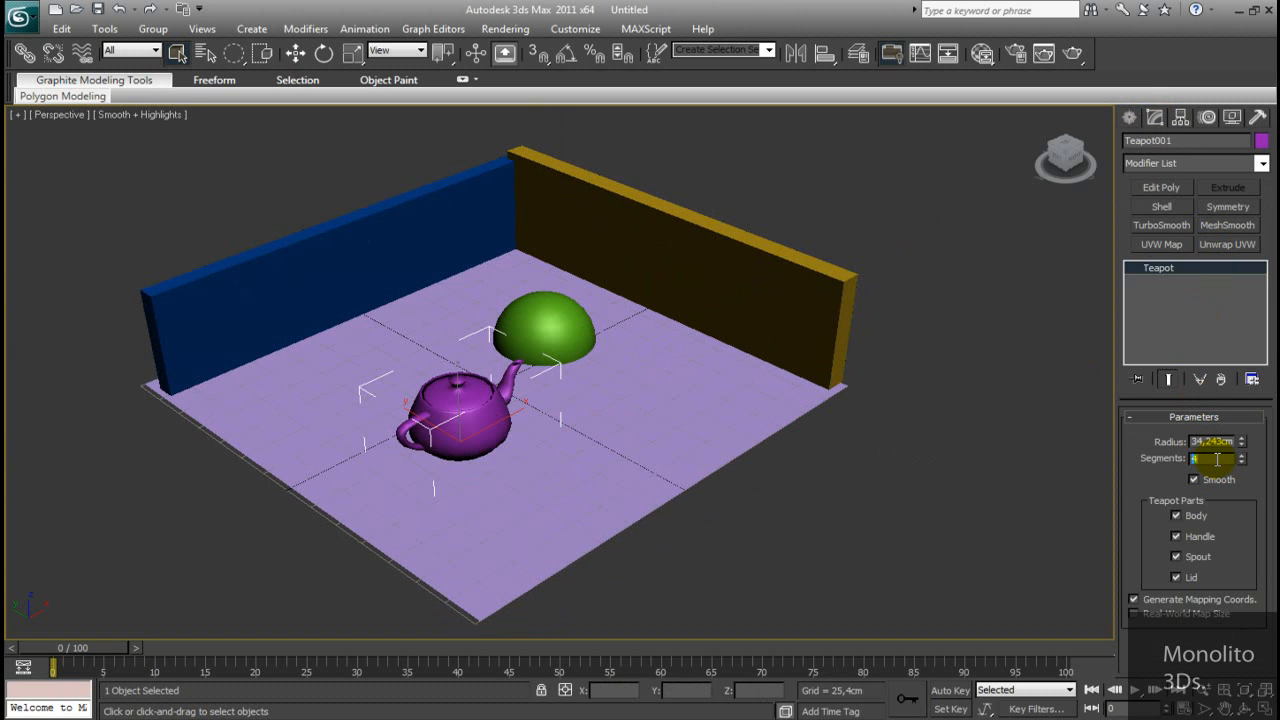
type("16")
key("Return")
Frame the perspective view closely on the teapot and sphere at a low angle, with safe frames shown
scroll(601, 444, "up", 5)
middle_click_drag(583, 494, 617, 409)
scroll(721, 457, "down", 5)
scroll(690, 448, "up", 5)
scroll(594, 426, "up", 3)
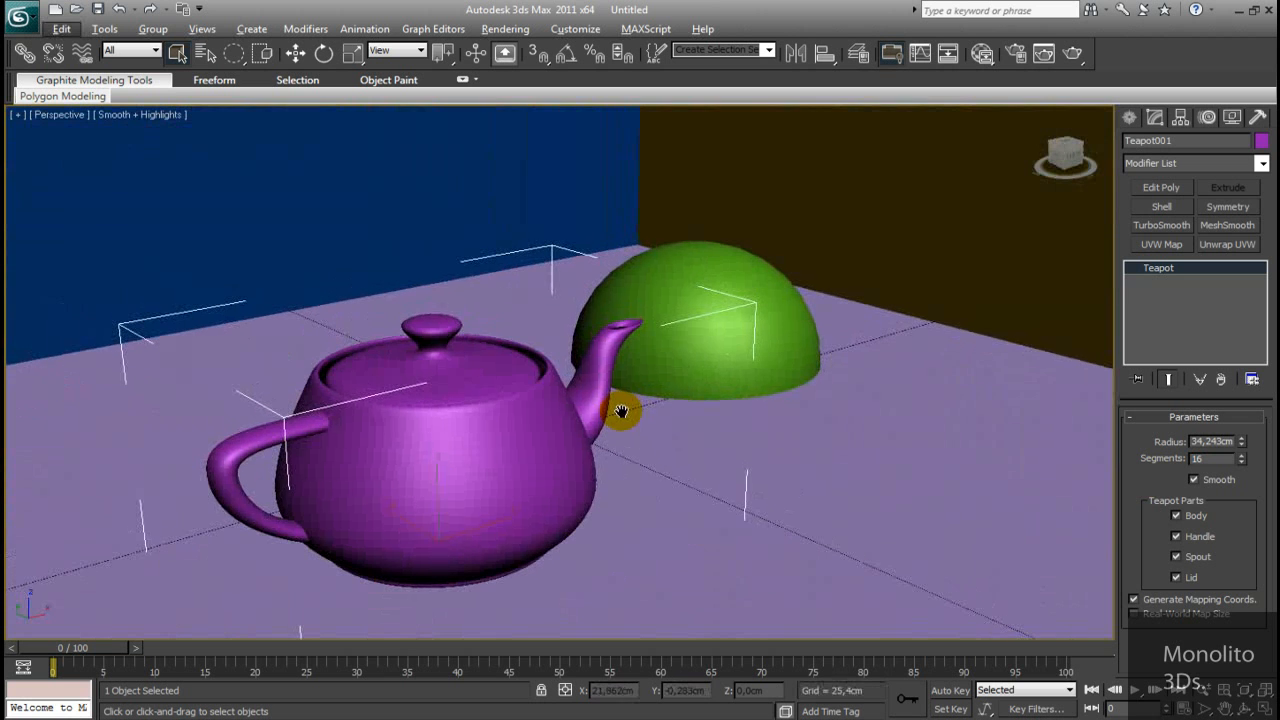
scroll(617, 409, "up", 2)
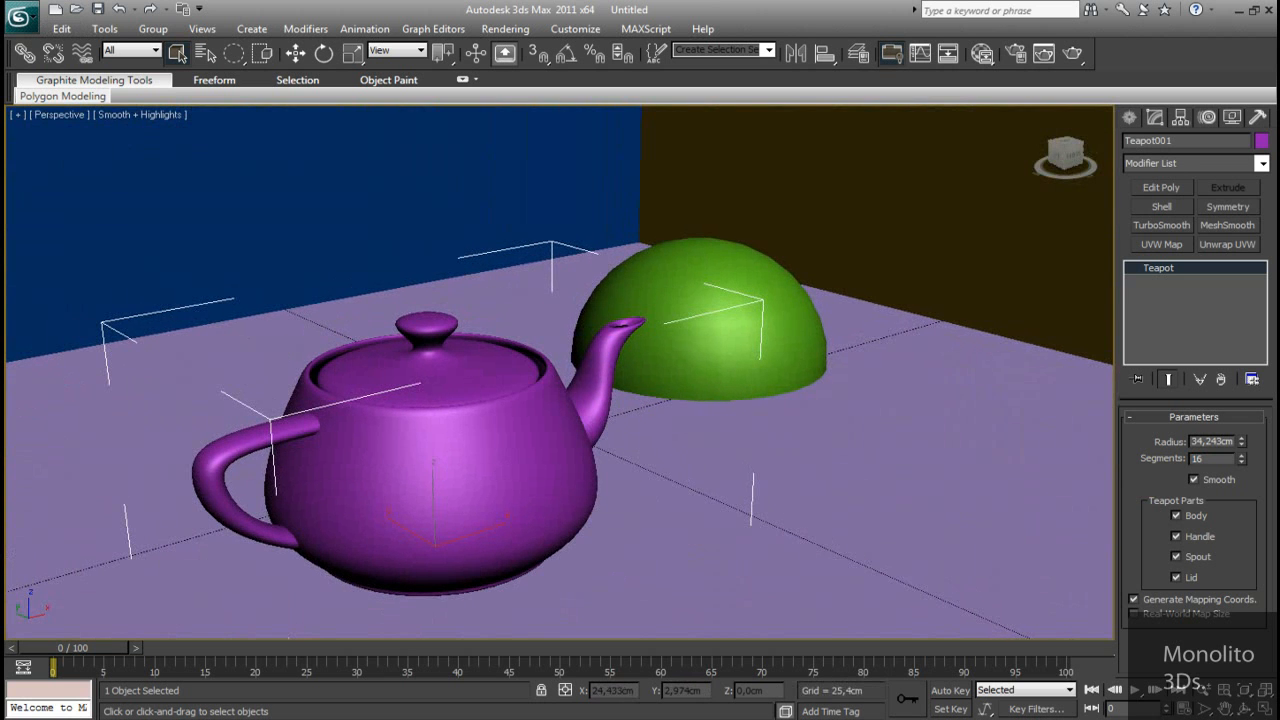
key("shift+f")
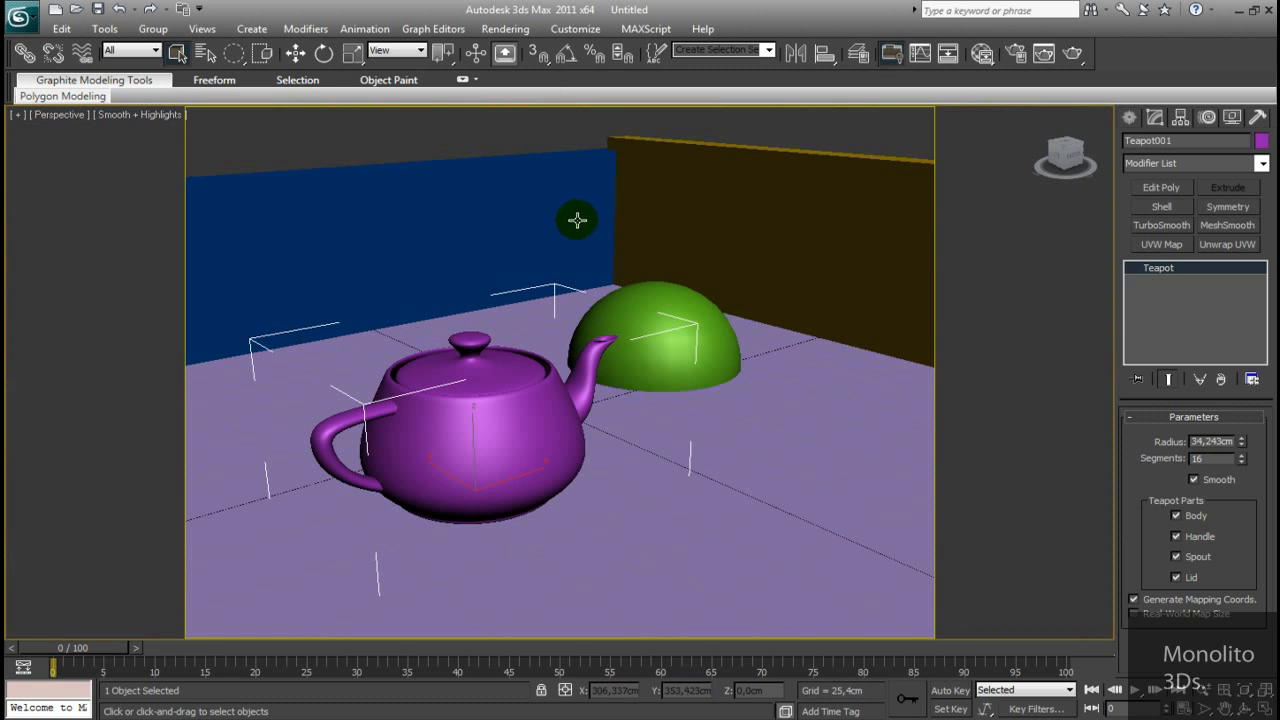
middle_click_drag(566, 305, 579, 227)
scroll(572, 269, "up", 1)
scroll(570, 260, "up", 1)
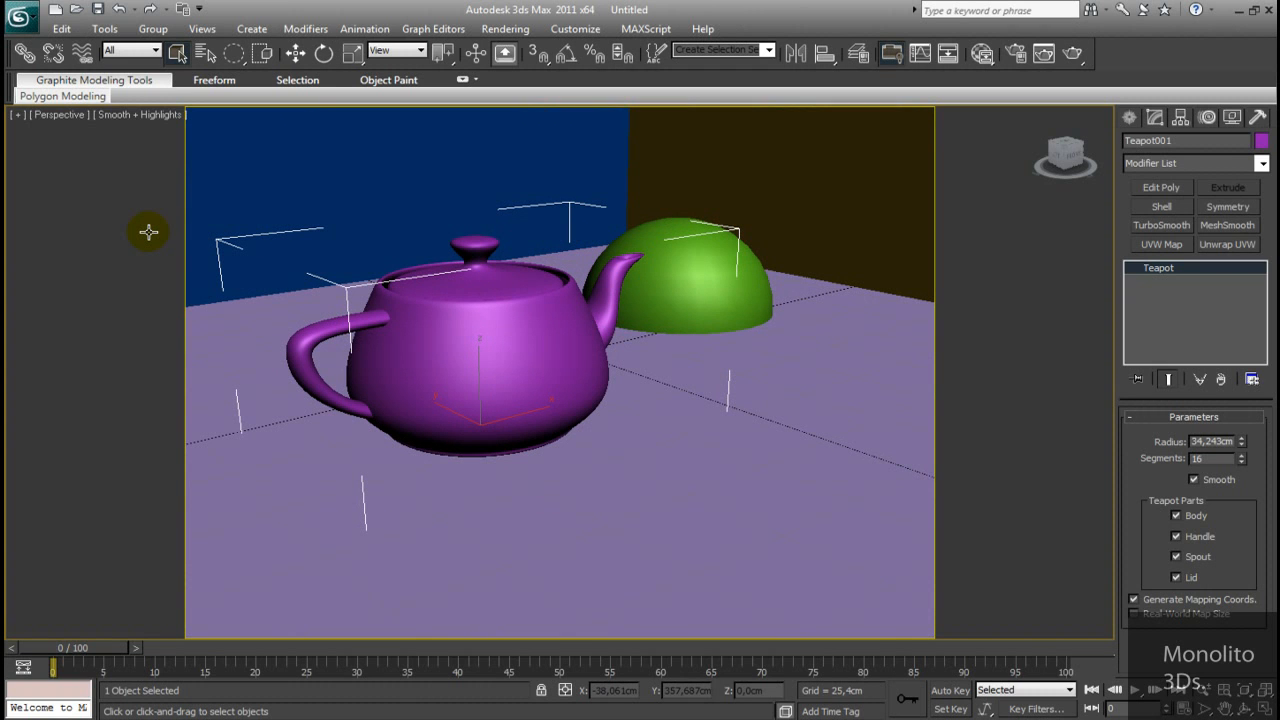
Create a camera that matches the current perspective view
left_click(19, 116)
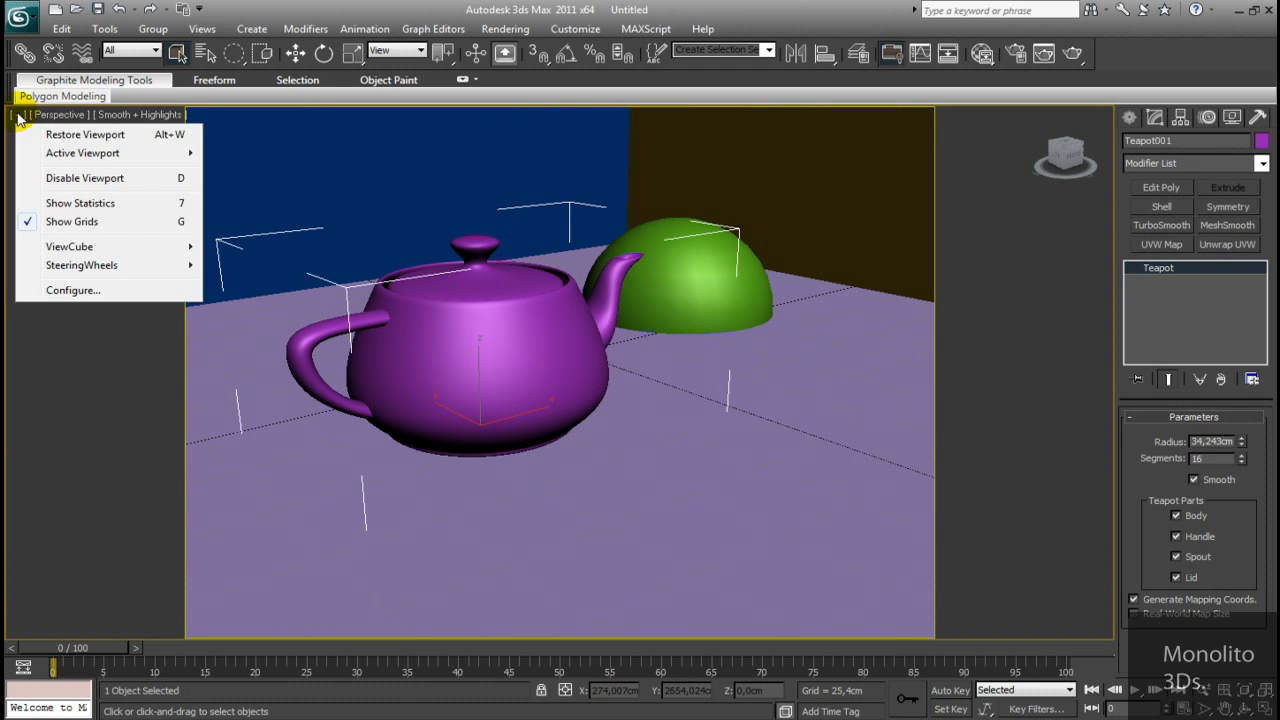
left_click(58, 114)
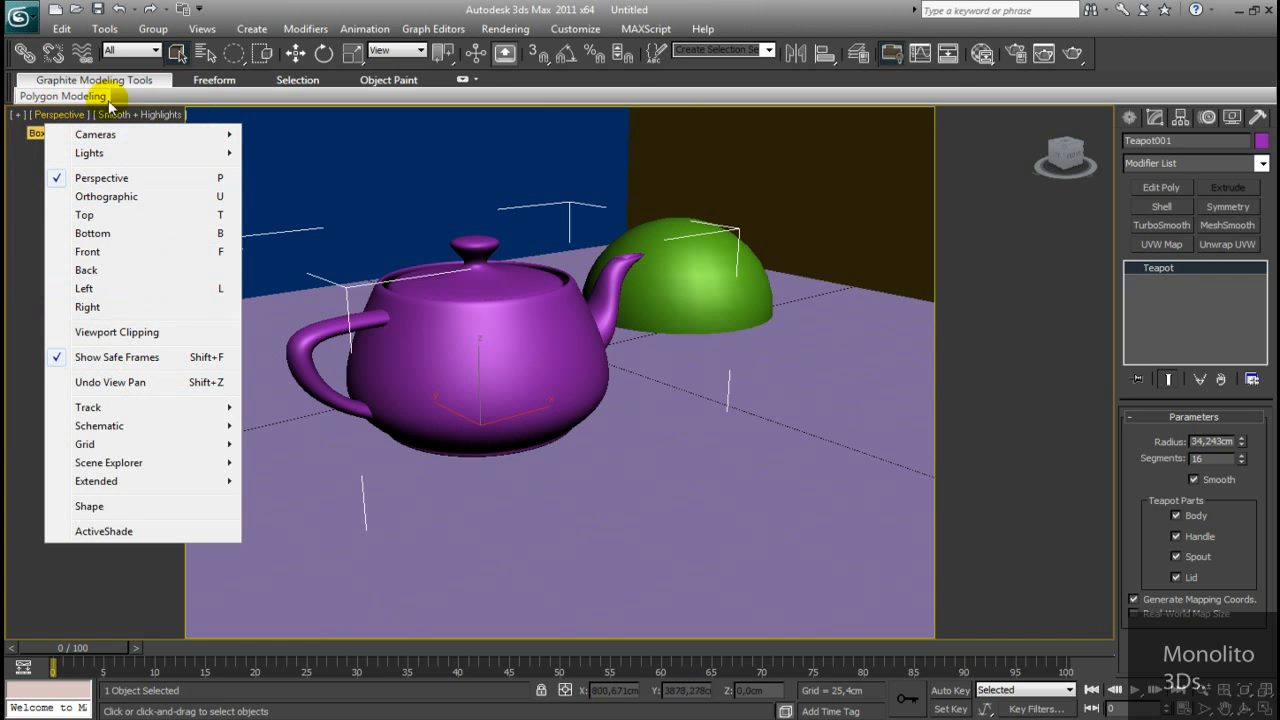
left_click(1130, 117)
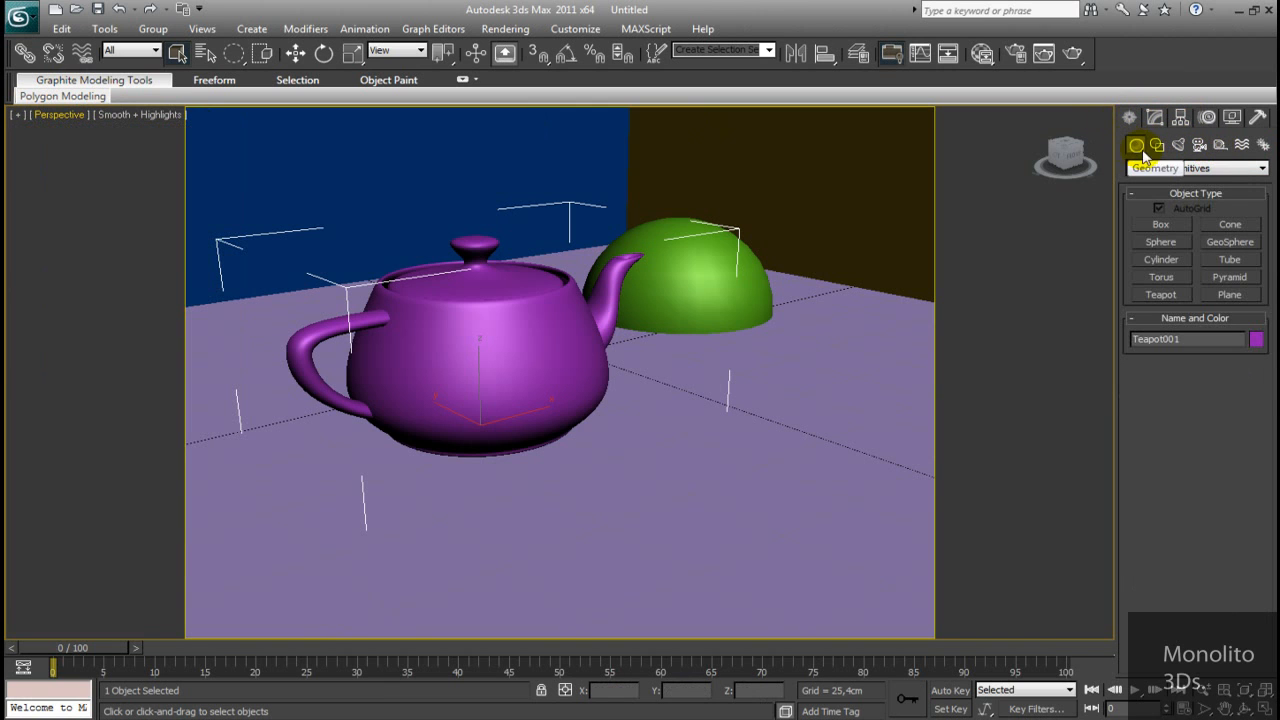
left_click(1199, 143)
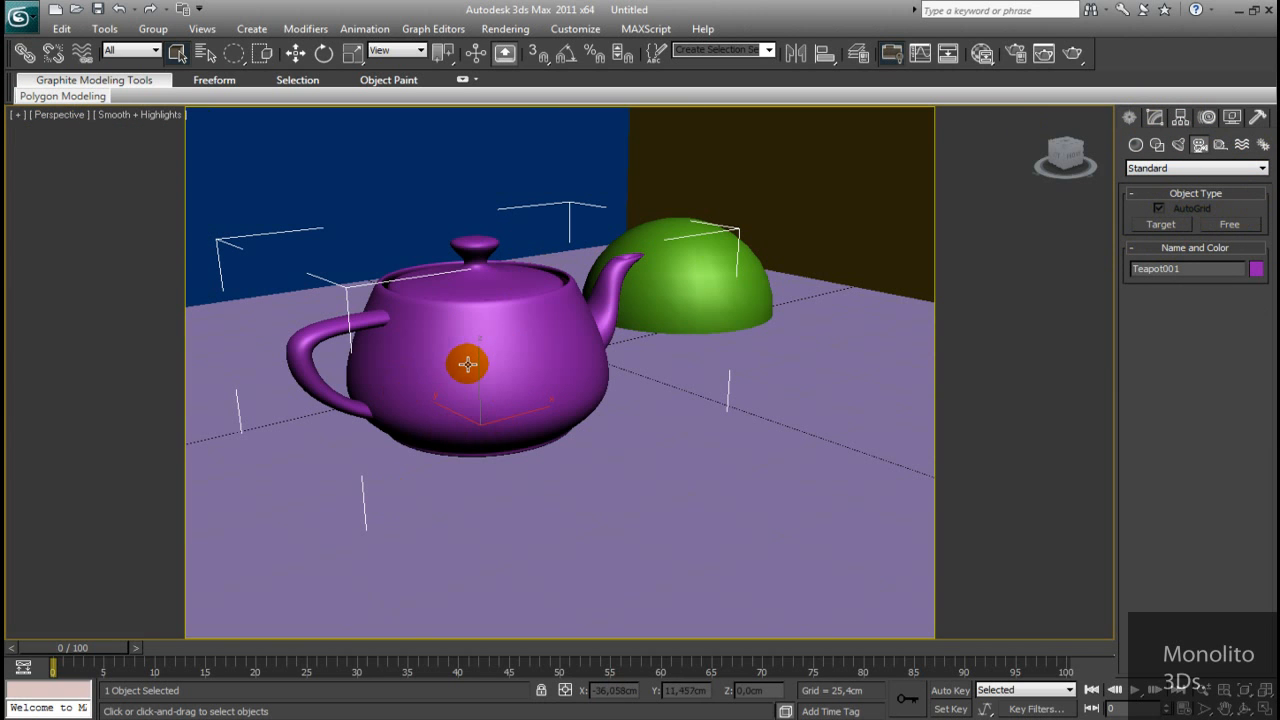
key("ctrl+c")
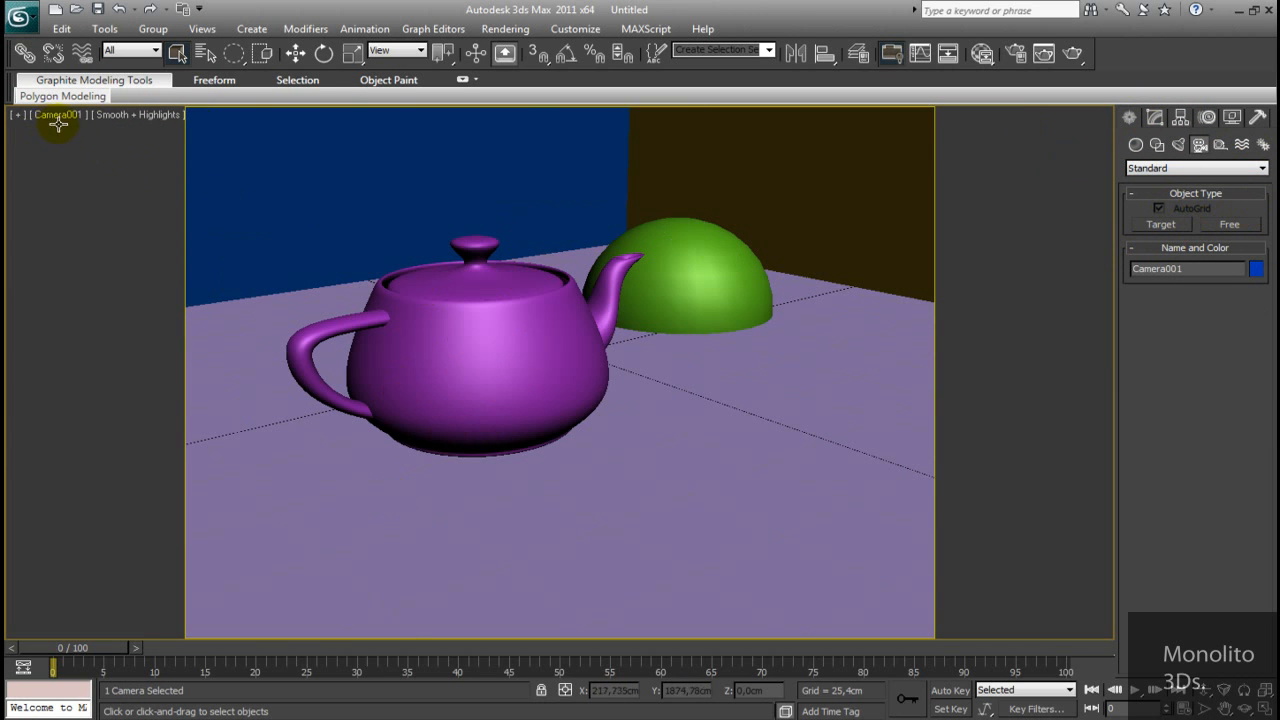
Restore the four-viewport layout and recentre the scene in the Front and Left views
key("alt+w")
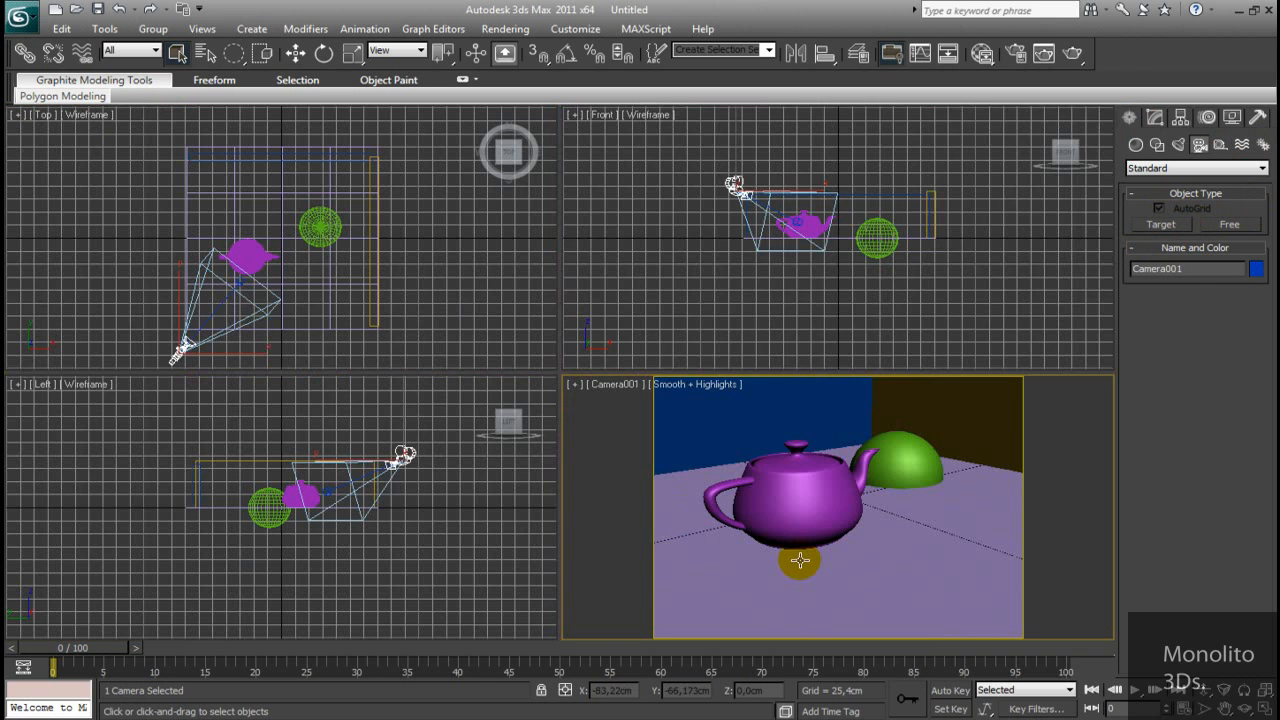
middle_click_drag(824, 304, 873, 328)
middle_click_drag(650, 236, 646, 274)
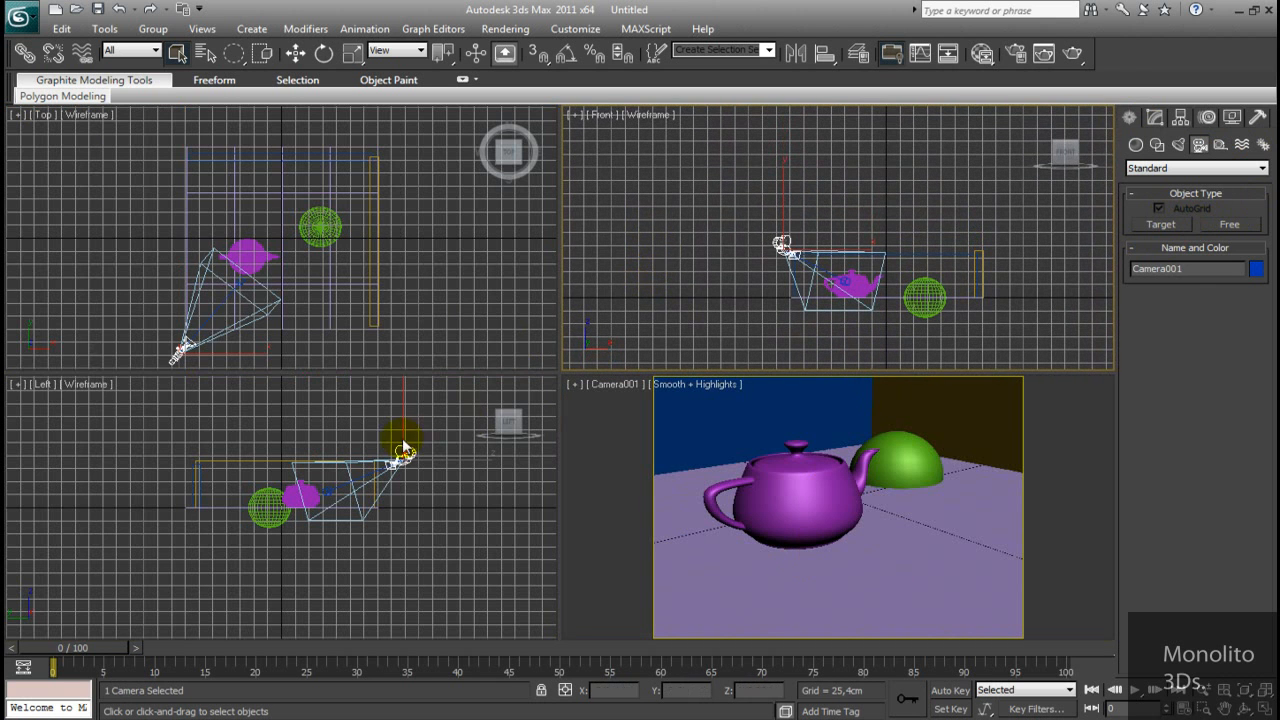
middle_click_drag(404, 447, 400, 503)
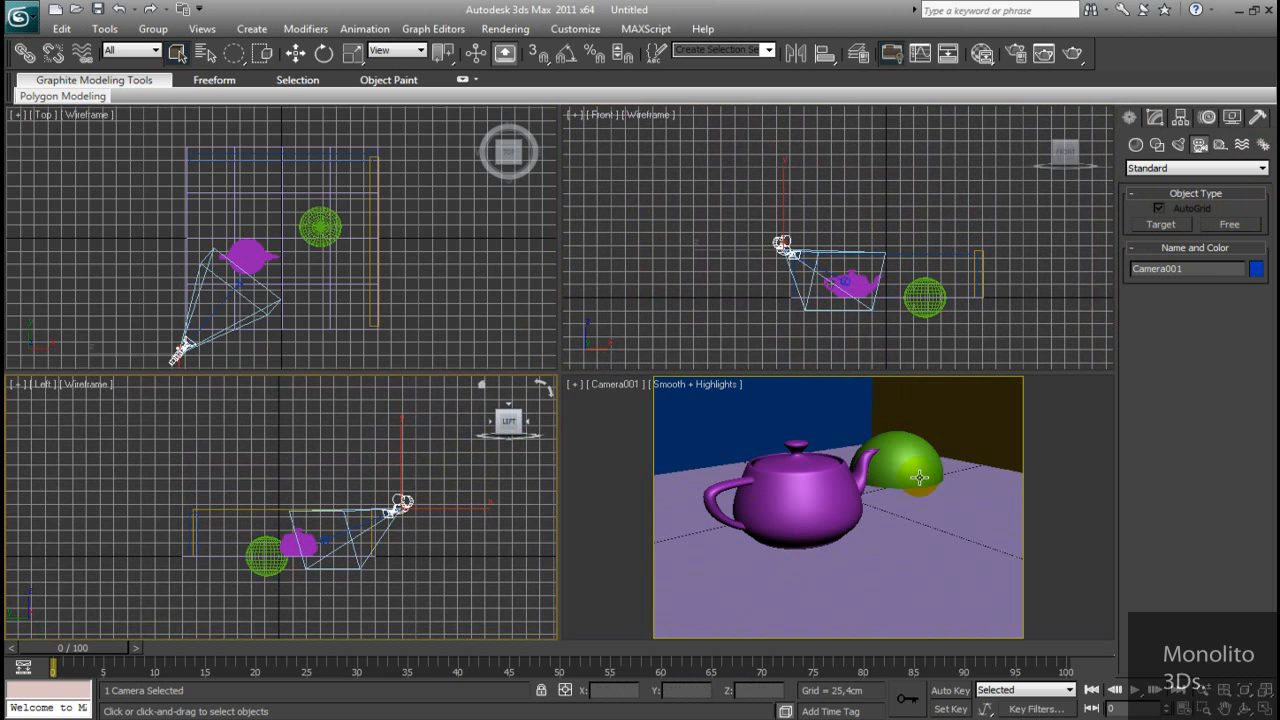
Render a test image of the Camera001 view and close the rendered frame
left_click(1092, 418)
left_click(1073, 54)
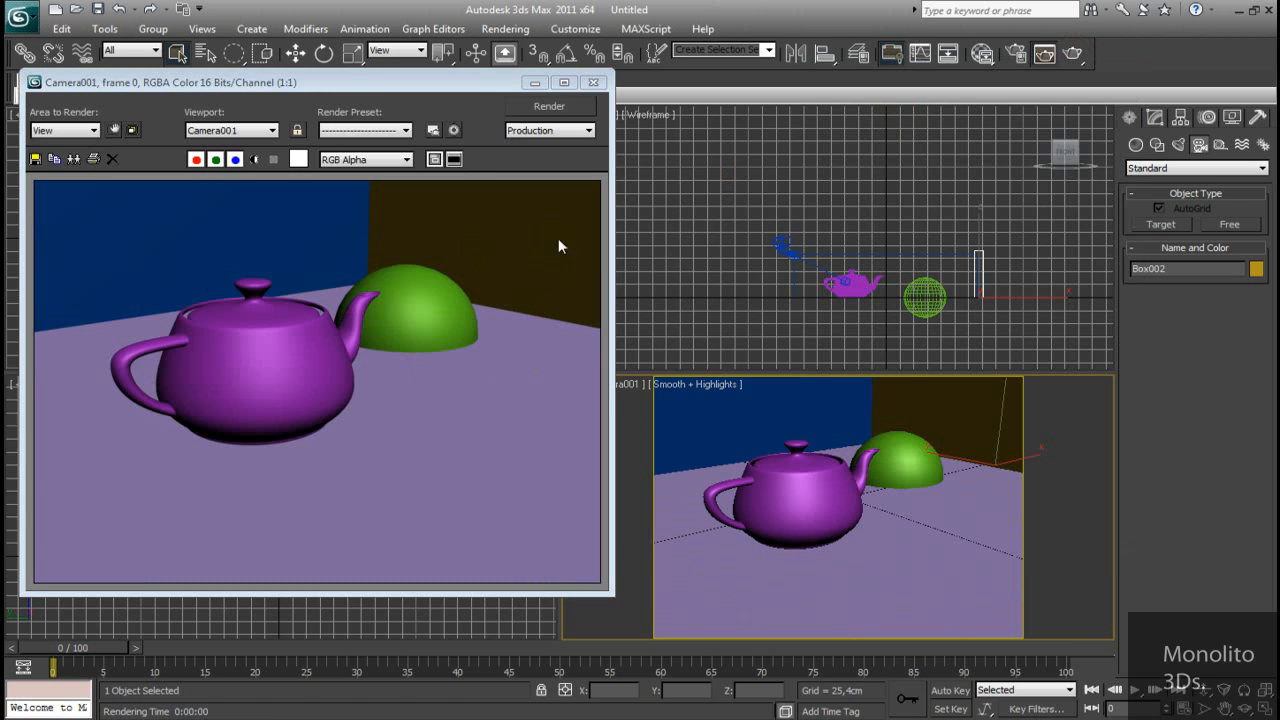
left_click(593, 82)
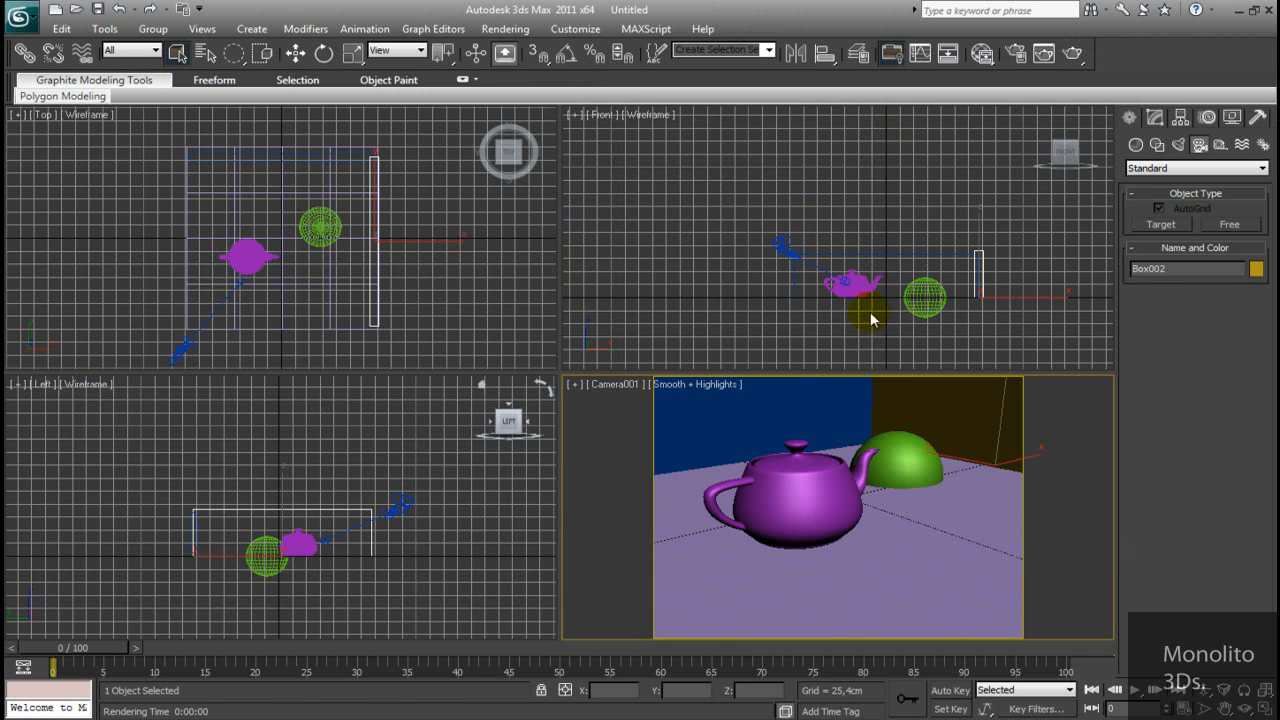
middle_click_drag(718, 262, 708, 292)
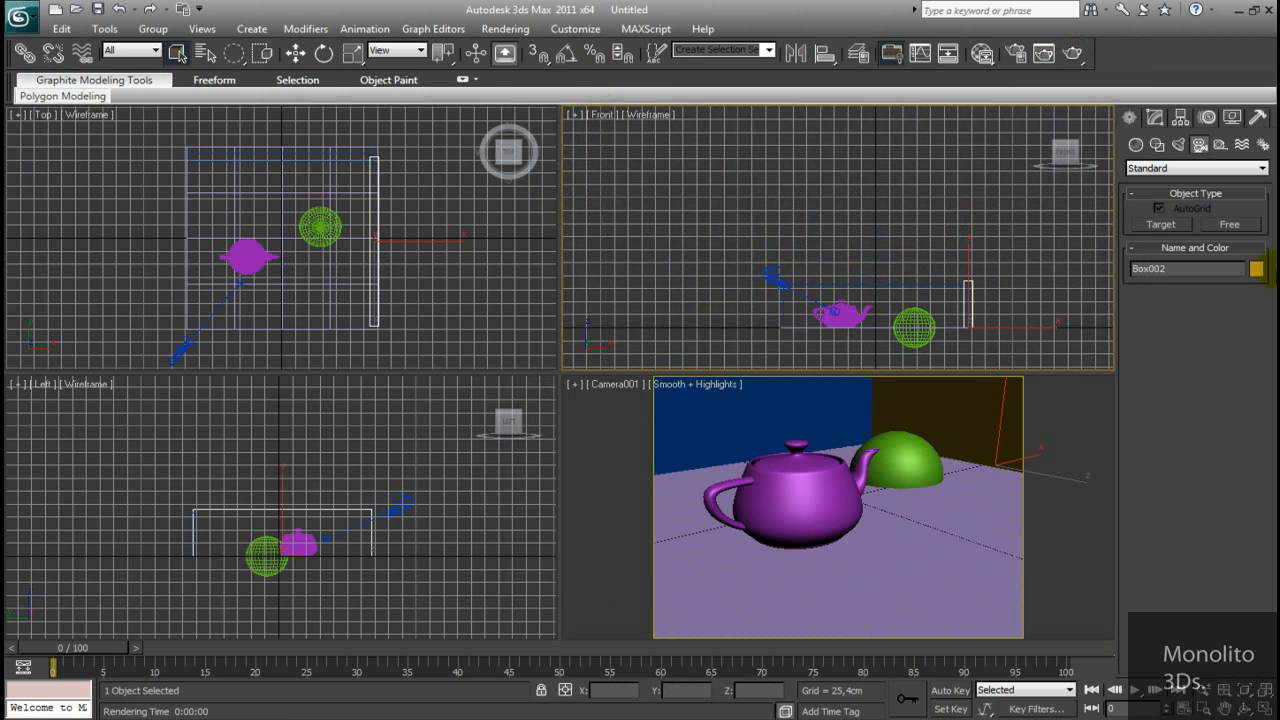
middle_click_drag(387, 291, 371, 266)
scroll(376, 265, "down", 2)
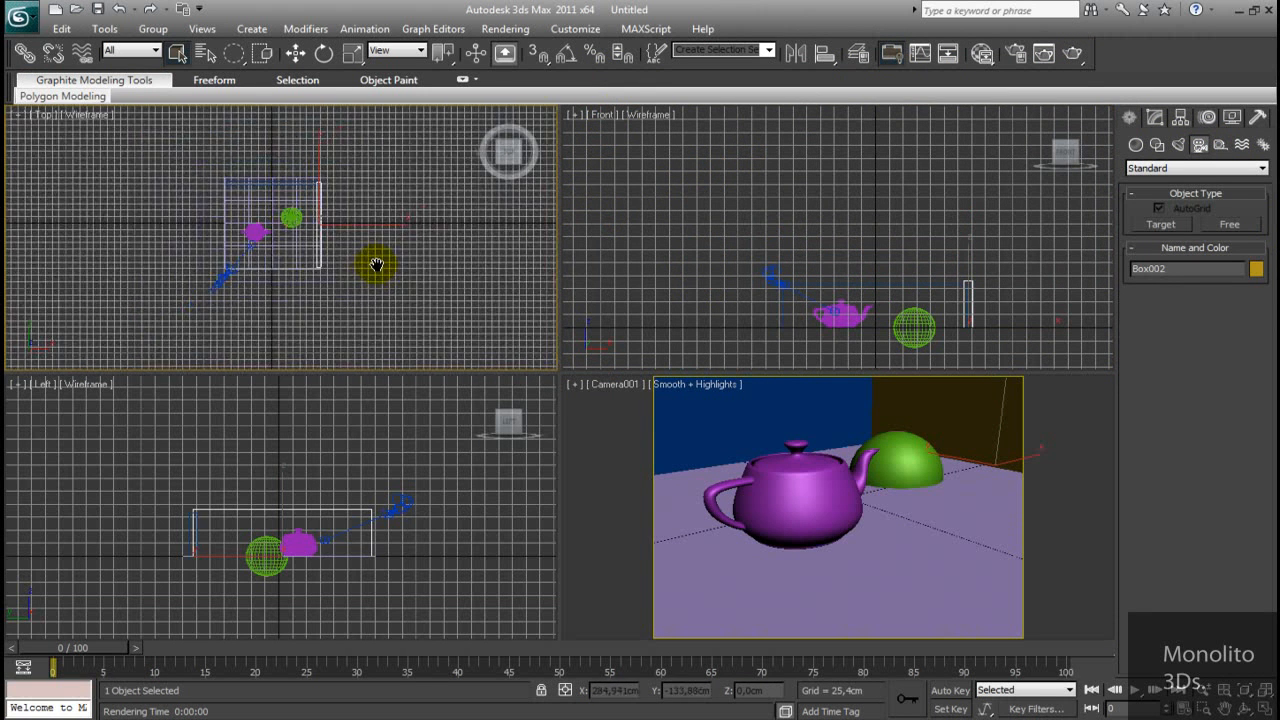
scroll(376, 265, "up", 2)
middle_click_drag(837, 229, 831, 188)
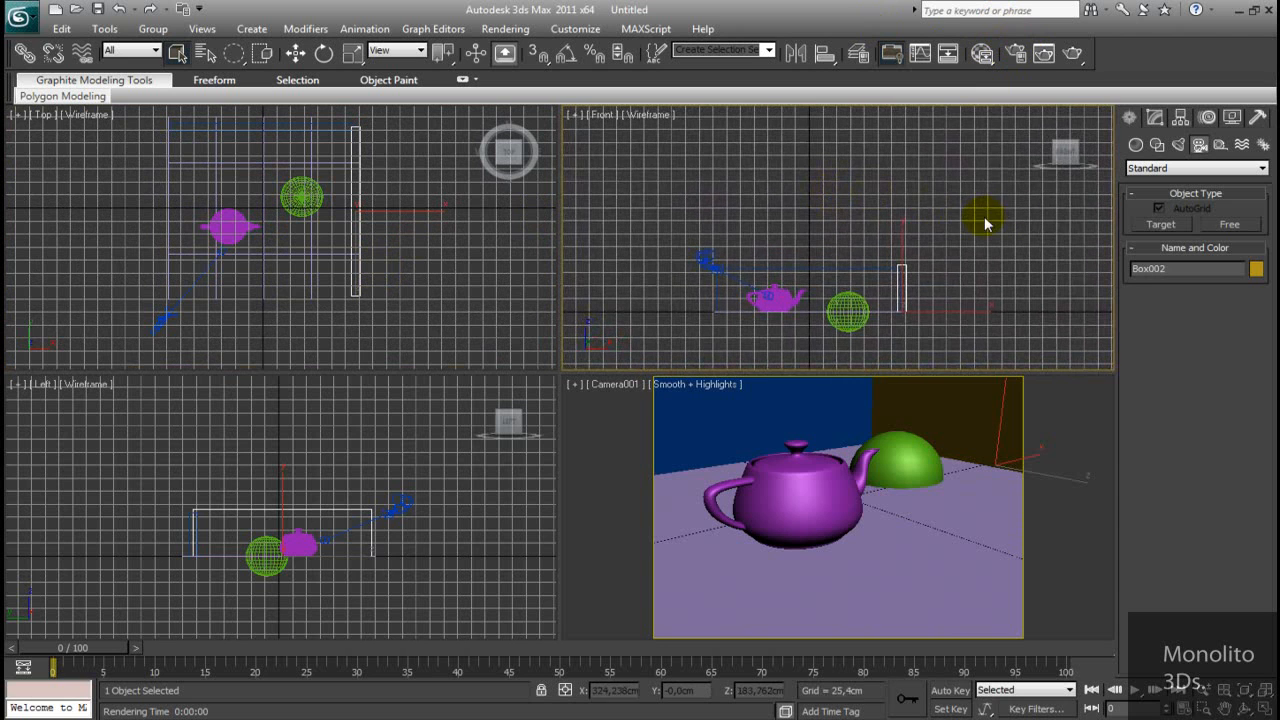
Assign V-Ray Adv 2.00.01 as the production renderer in the render setup
left_click(1014, 53)
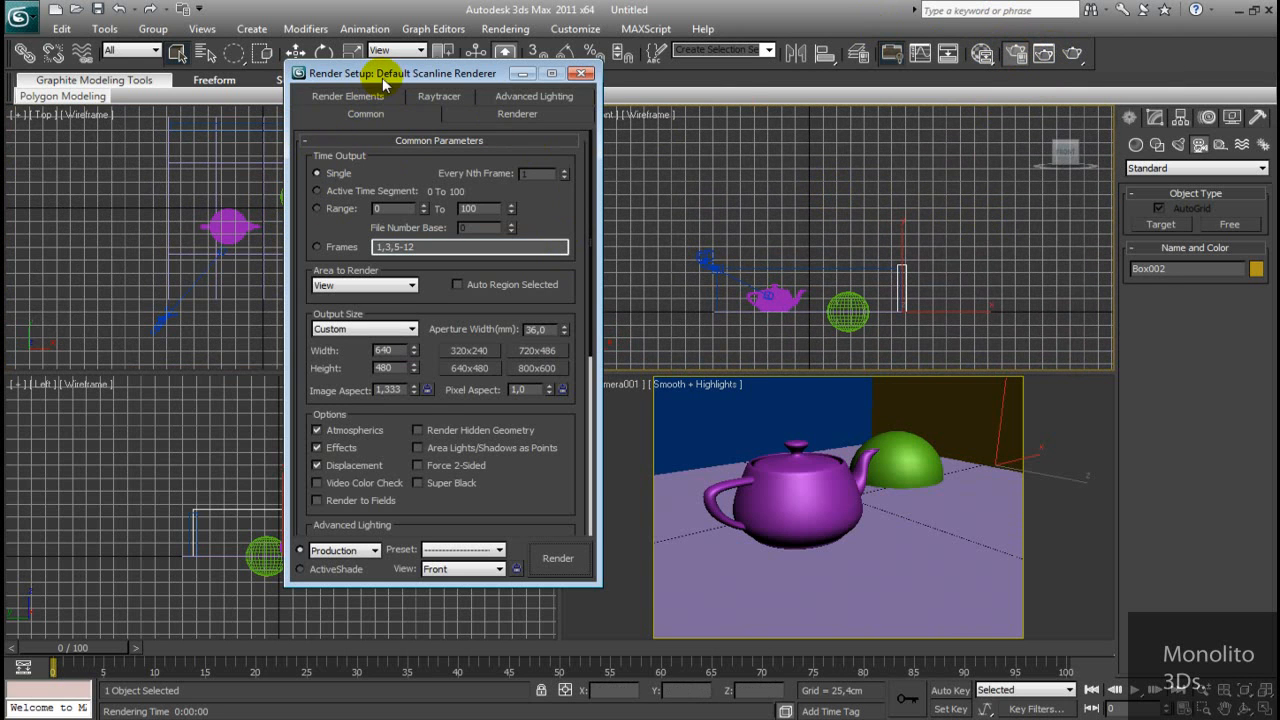
left_click_drag(382, 77, 446, 77)
left_click_drag(553, 453, 584, 242)
scroll(540, 200, "up", 4)
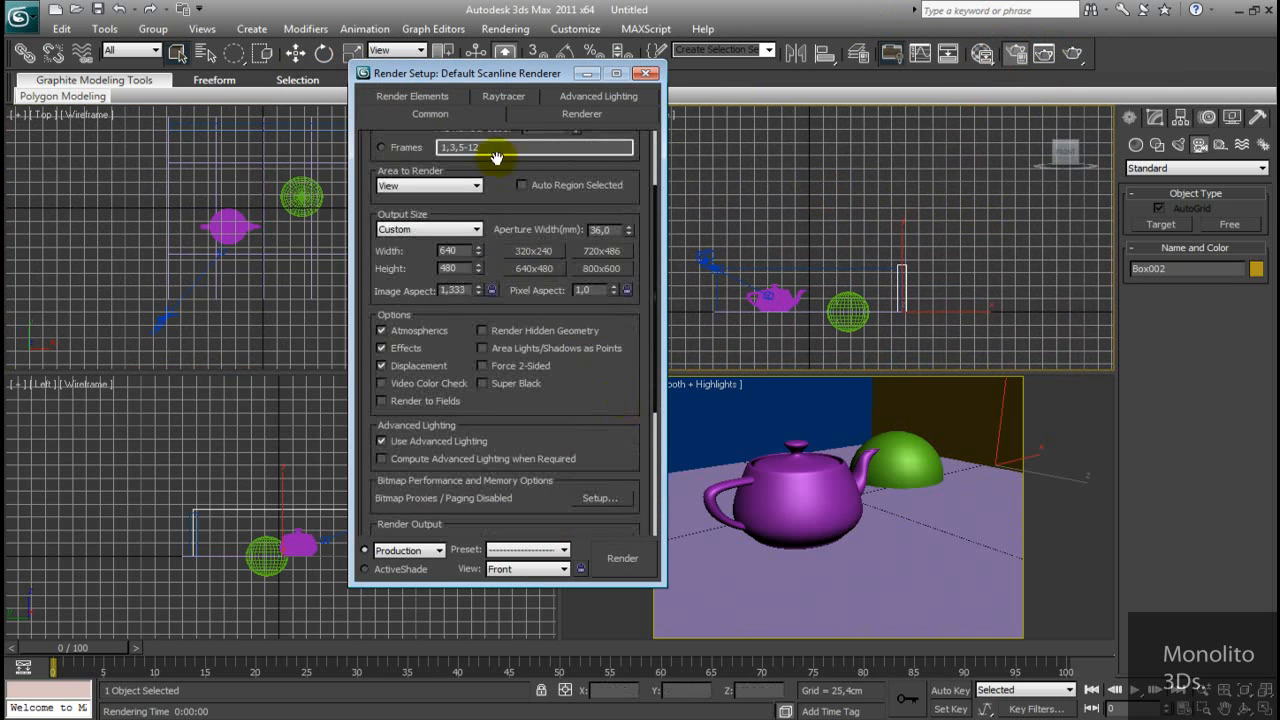
left_click_drag(519, 429, 531, 222)
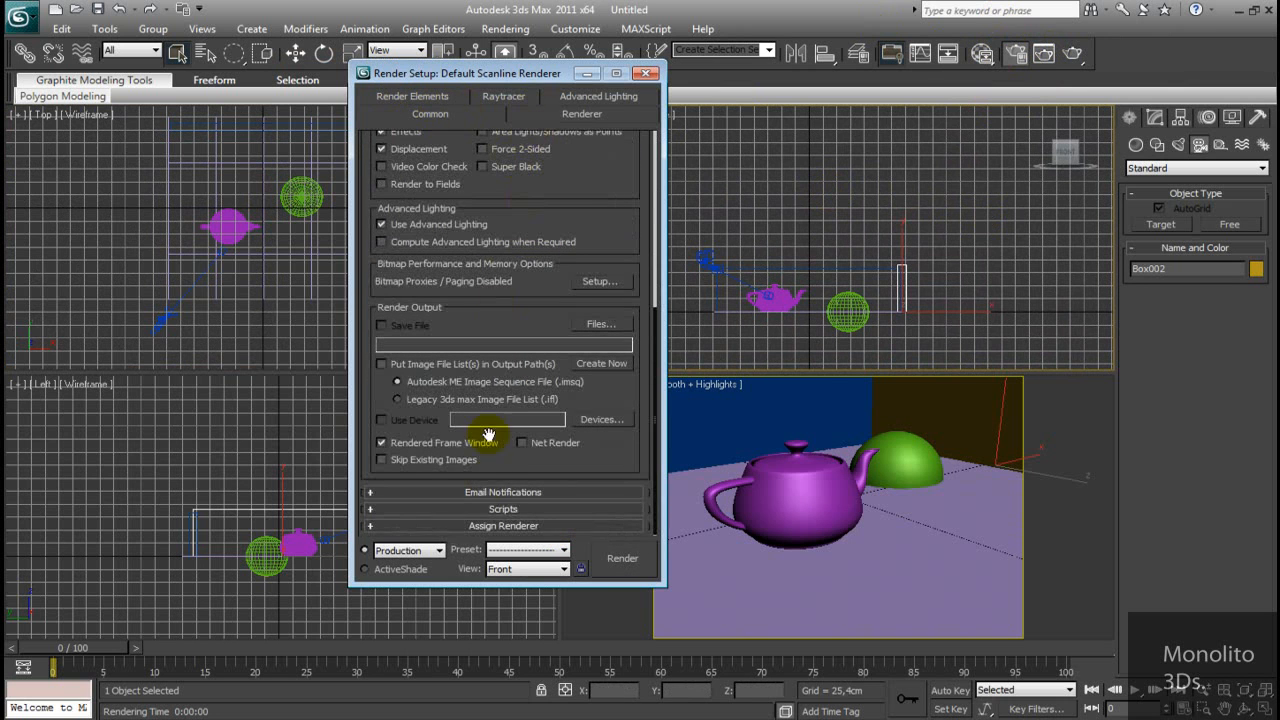
left_click(418, 527)
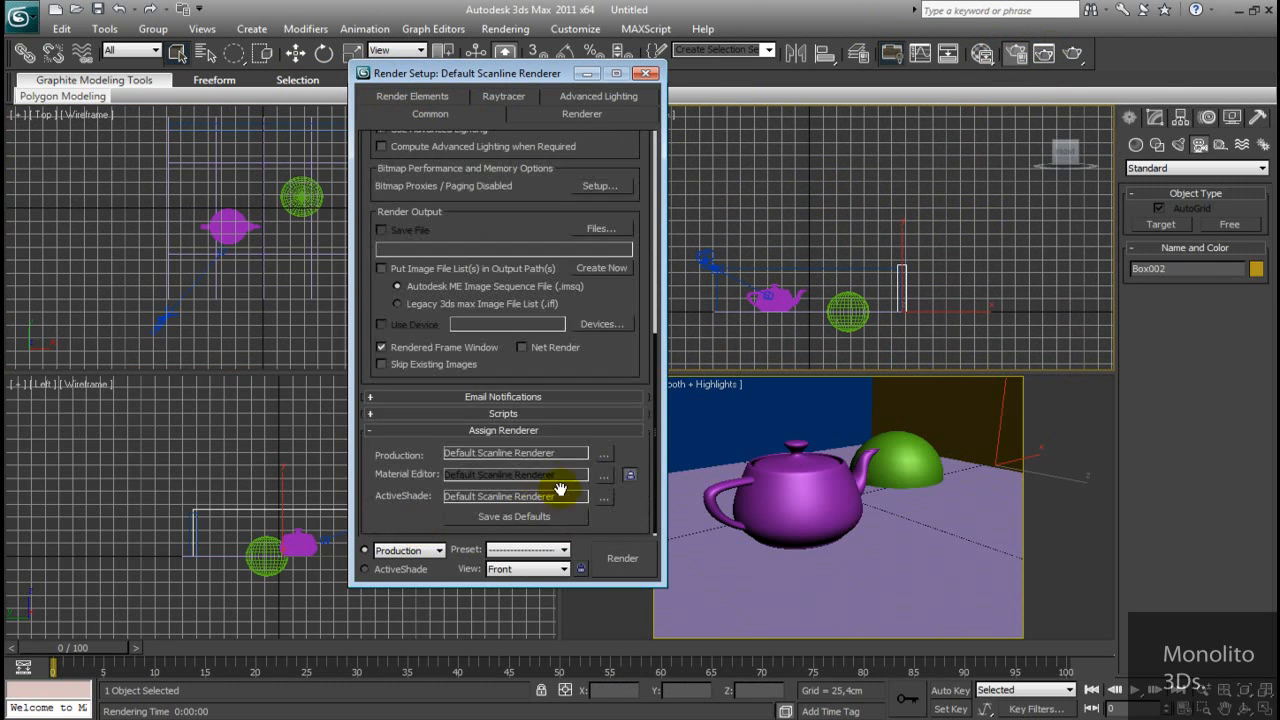
left_click(603, 455)
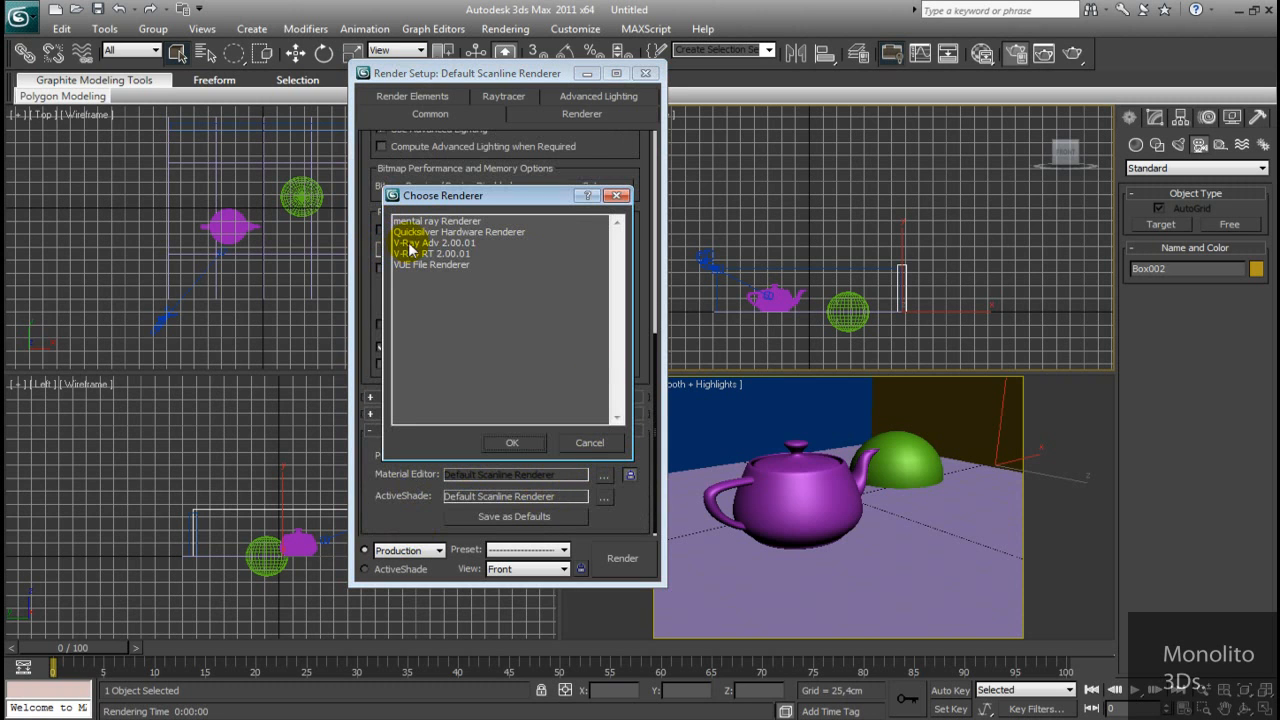
left_click(438, 244)
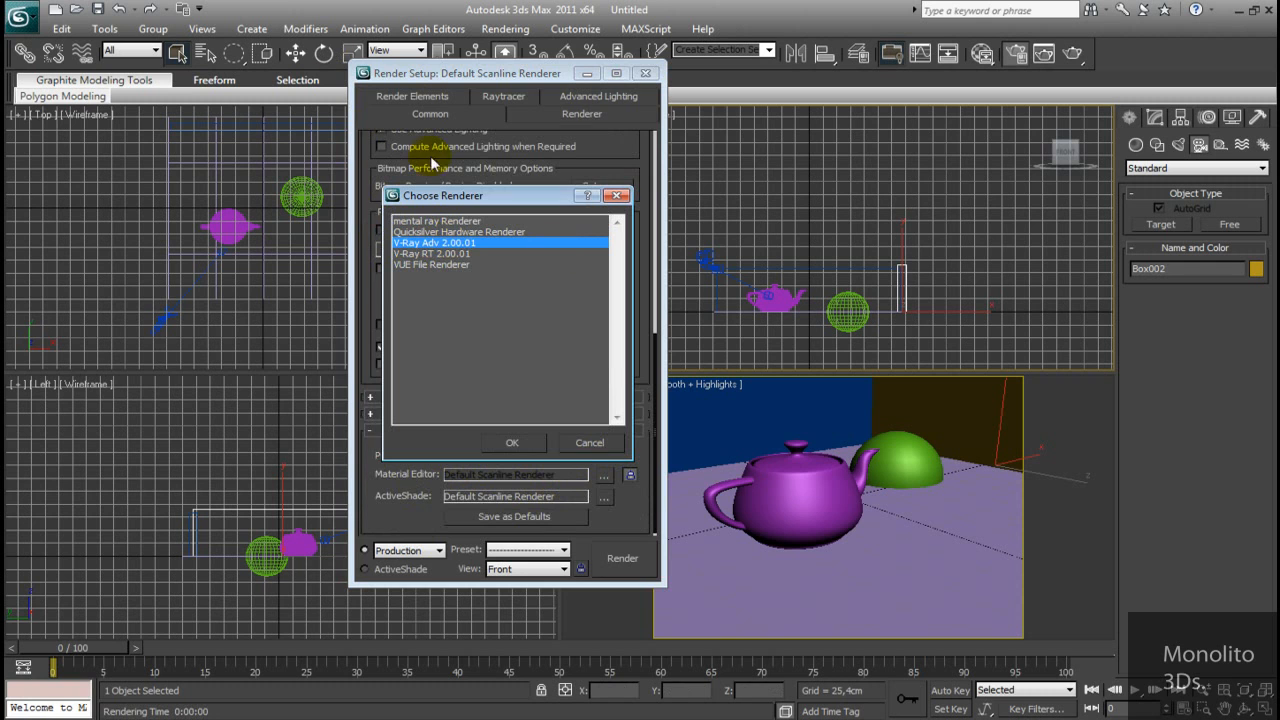
left_click(513, 442)
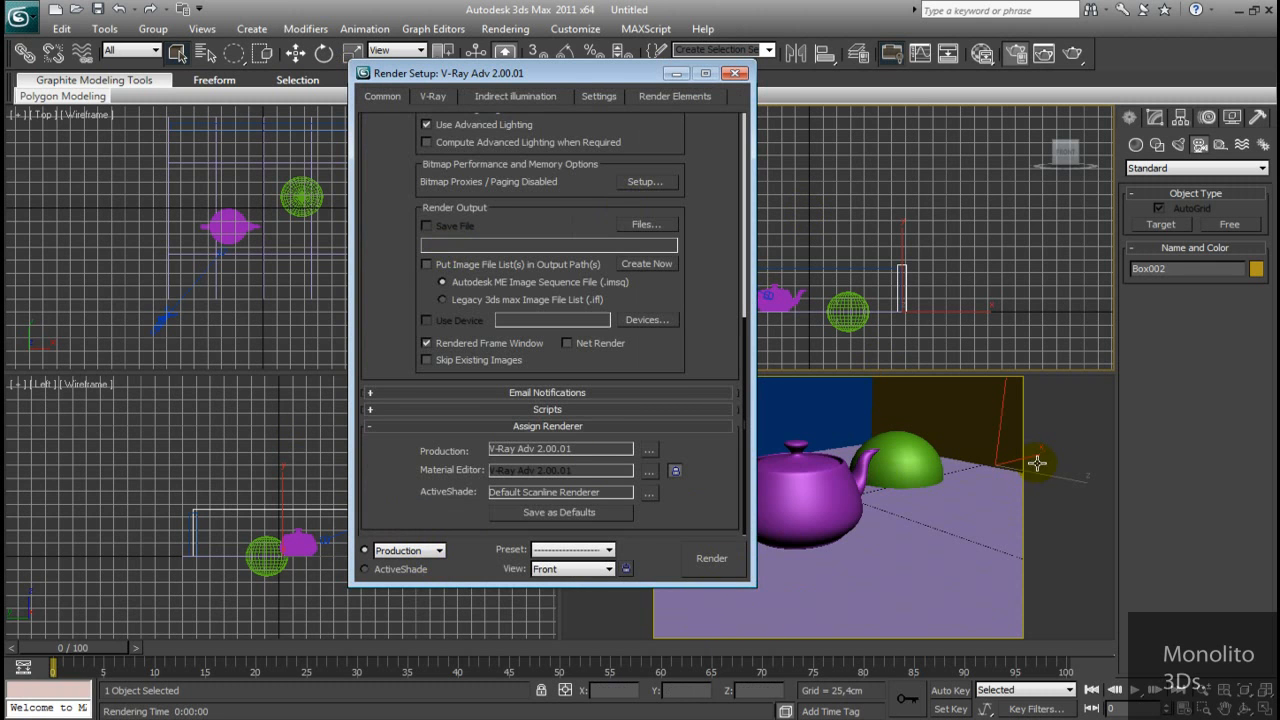
Render the Camera001 view with V-Ray, and close the rendered frame, message log and render setup
right_click(1062, 423)
left_click(712, 558)
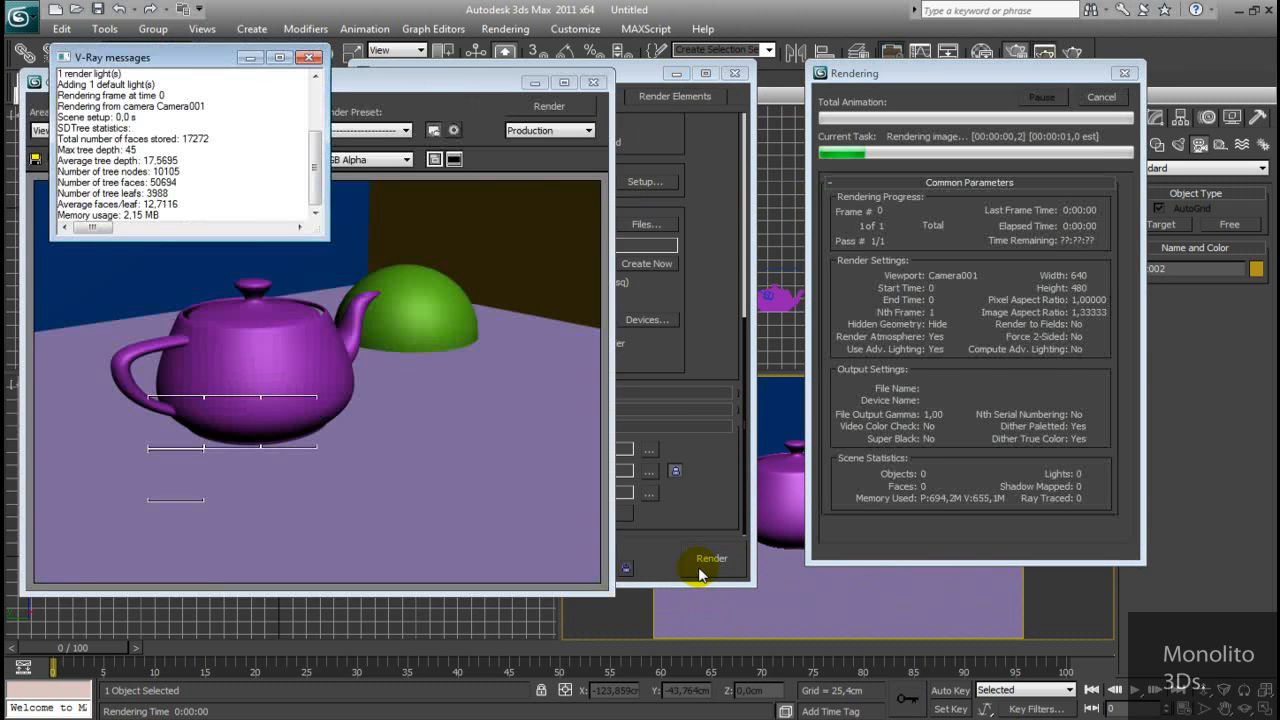
left_click(308, 57)
left_click(594, 82)
left_click_drag(540, 74, 758, 24)
left_click(932, 512)
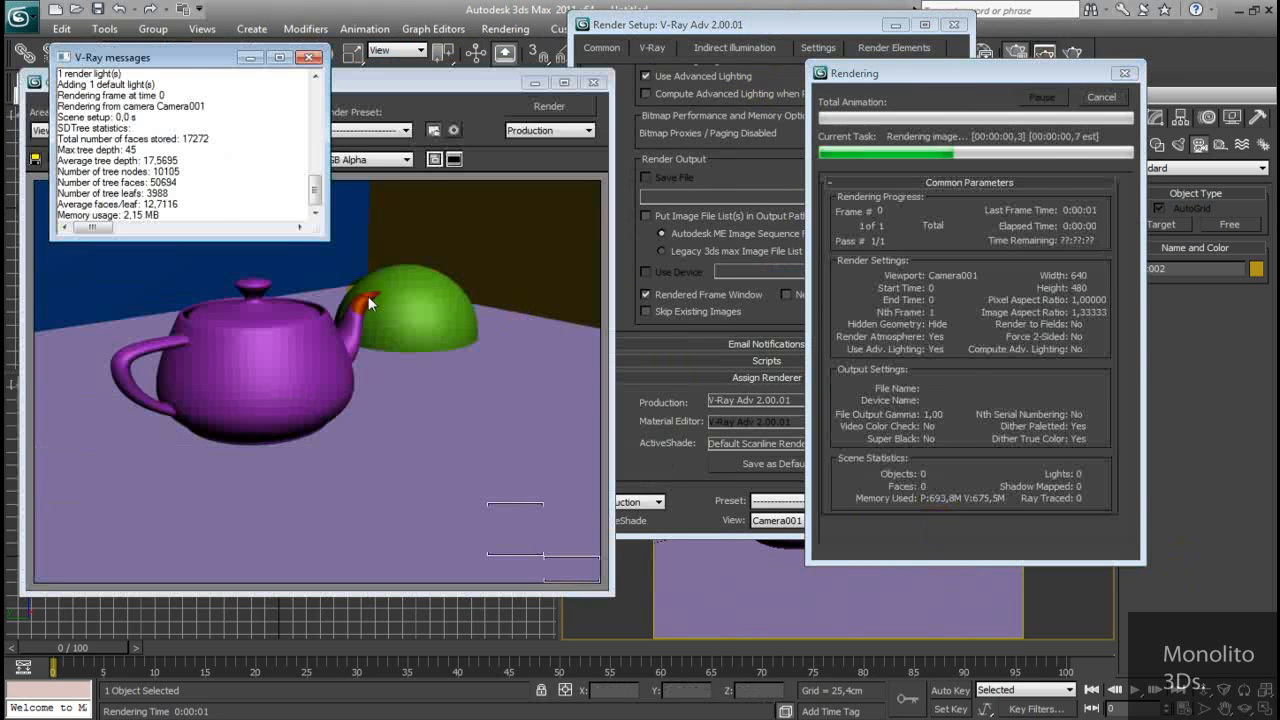
left_click_drag(110, 57, 717, 113)
left_click(916, 113)
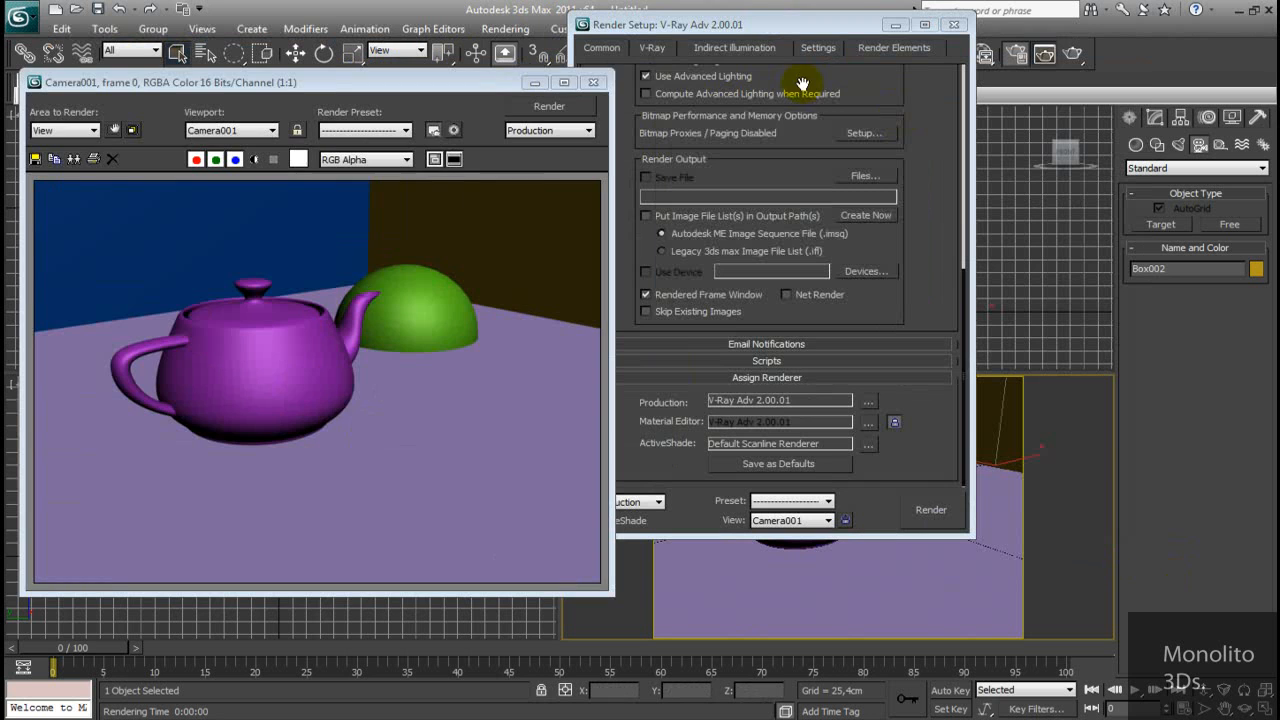
left_click(594, 82)
left_click(955, 24)
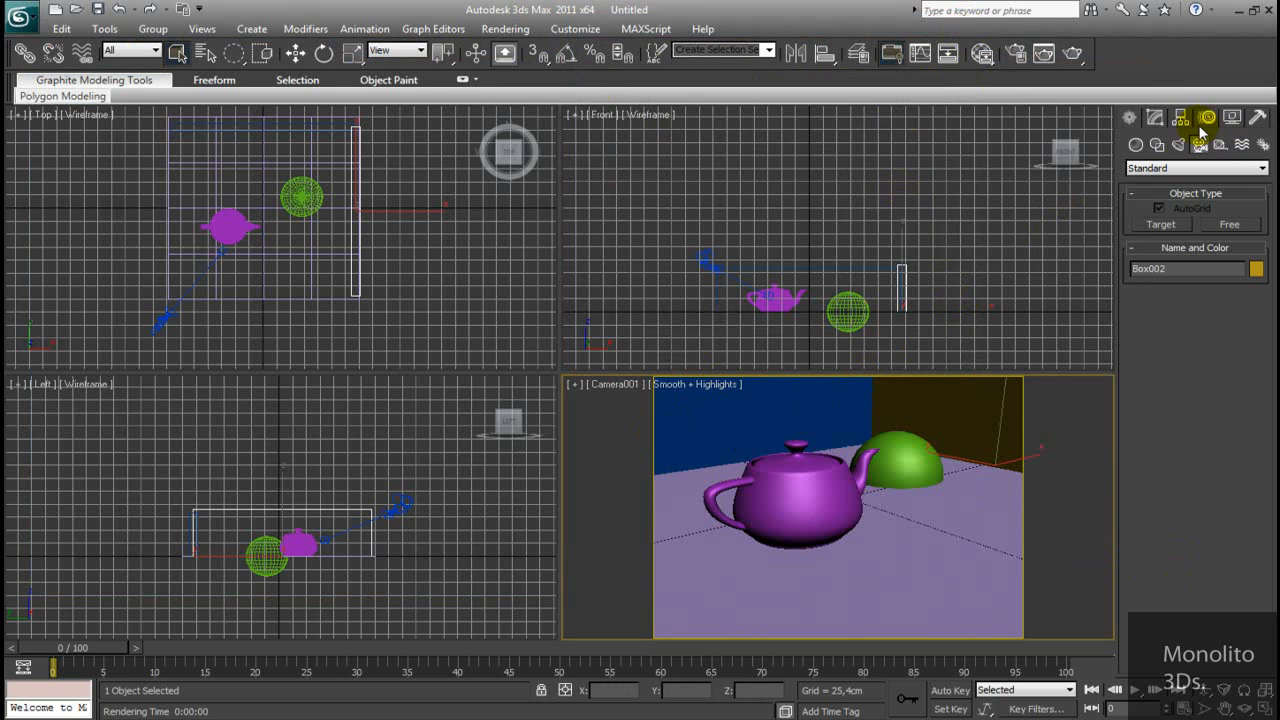
Draw a plane VRayLight across the teapot and sphere in the Front view, about 129 cm half-length and 28.6 cm half-width
left_click(1155, 117)
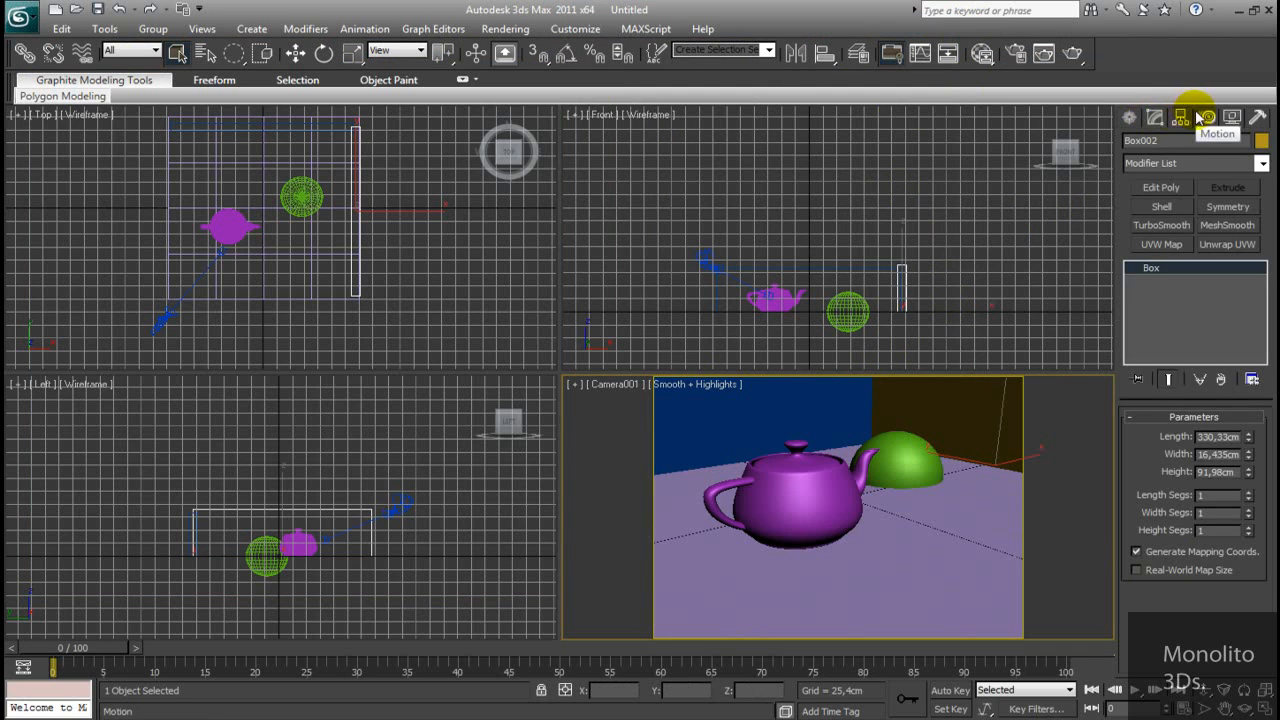
left_click(1130, 117)
left_click(1181, 145)
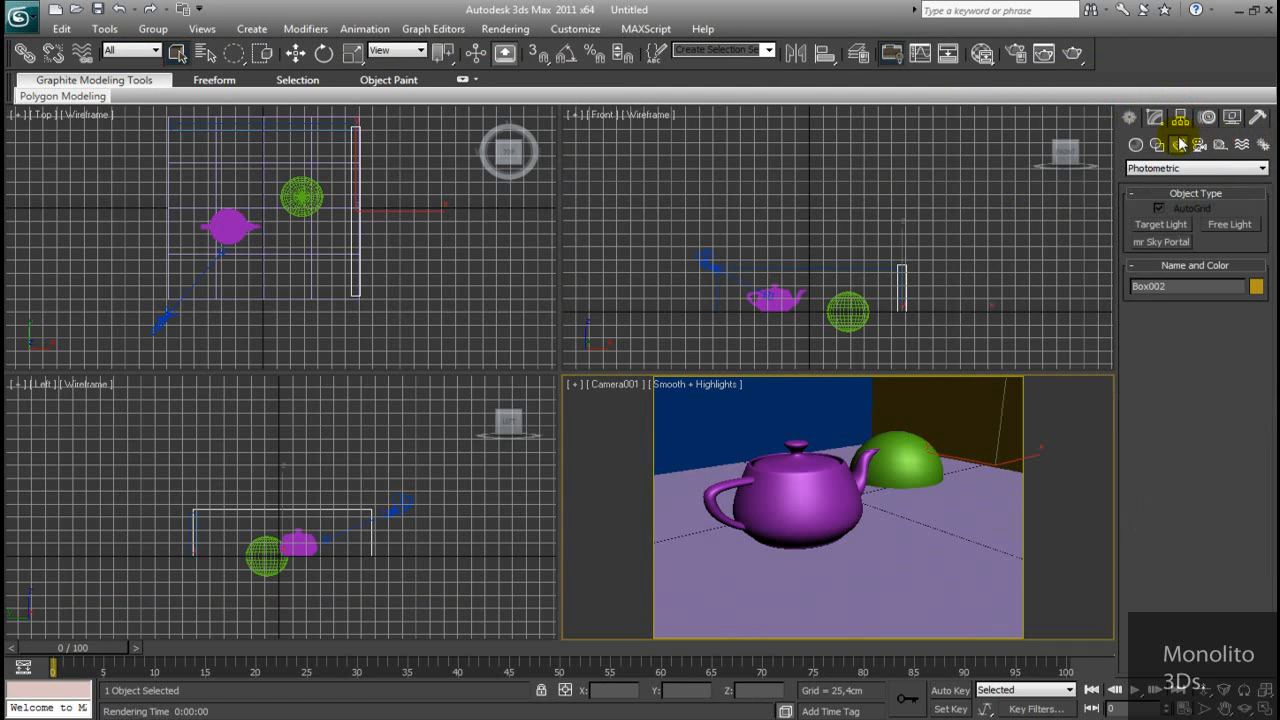
left_click(1150, 168)
left_click(1143, 200)
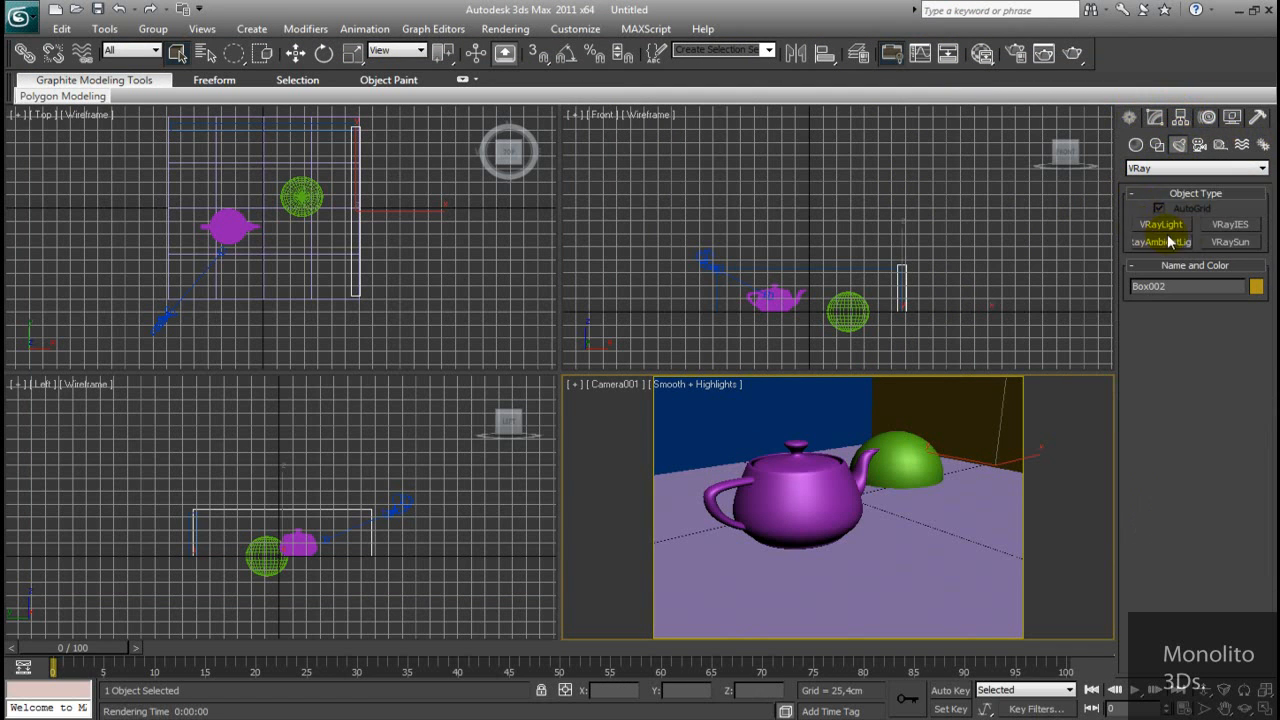
left_click(1161, 225)
middle_click_drag(852, 281, 829, 223)
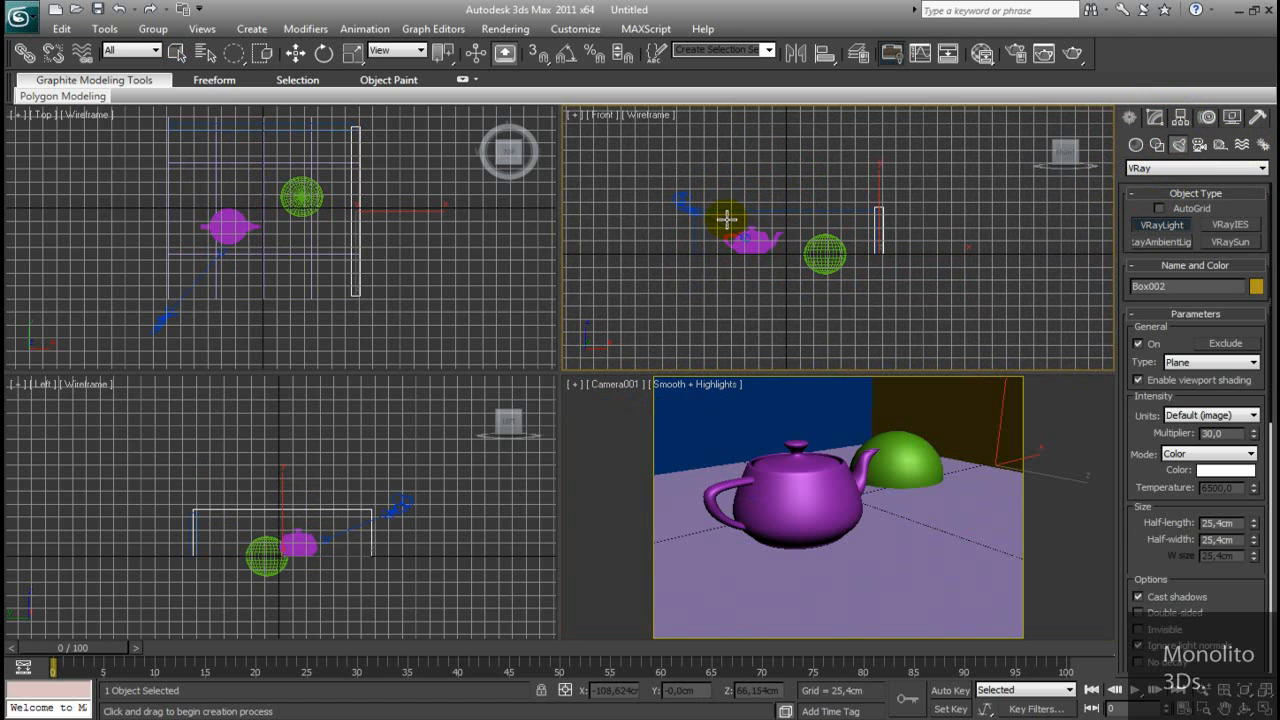
left_click_drag(728, 218, 869, 250)
Raise the V-Ray light in front of the scene in the Left view and tilt it down toward the objects, about 51° on X
middle_click_drag(411, 460, 389, 451)
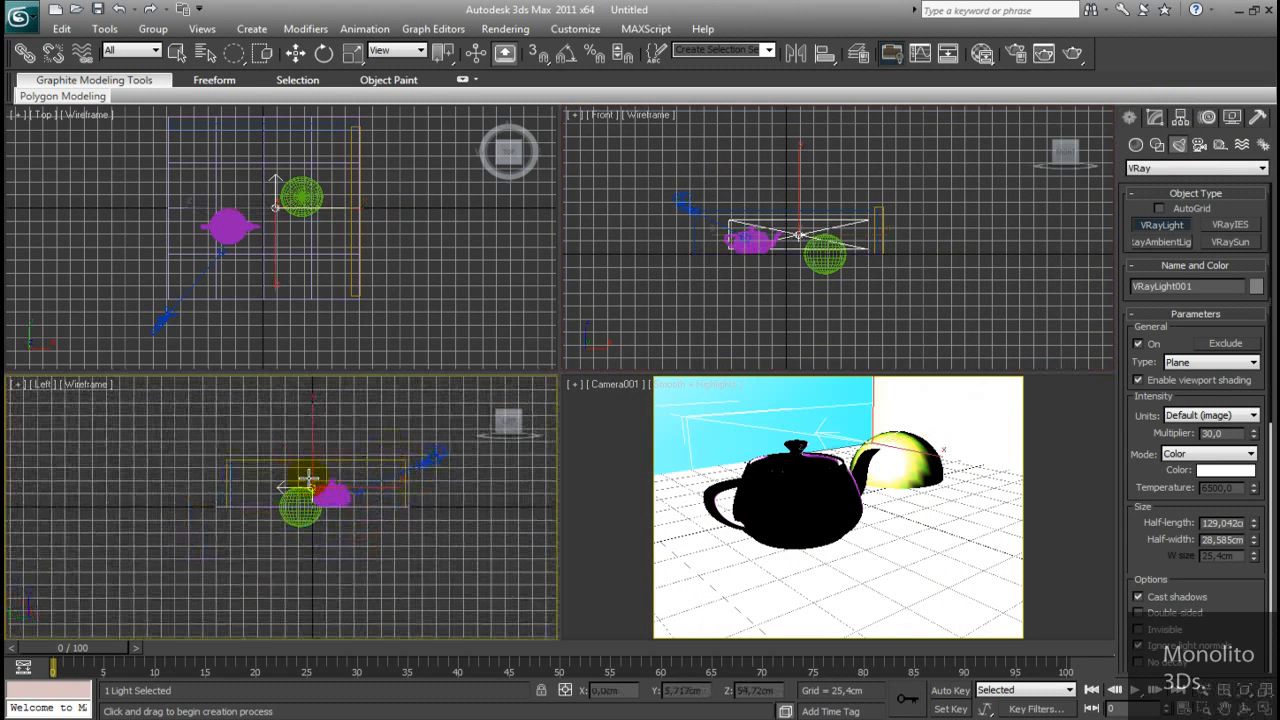
key("e")
scroll(354, 428, "up", 2)
middle_click_drag(336, 494, 304, 531)
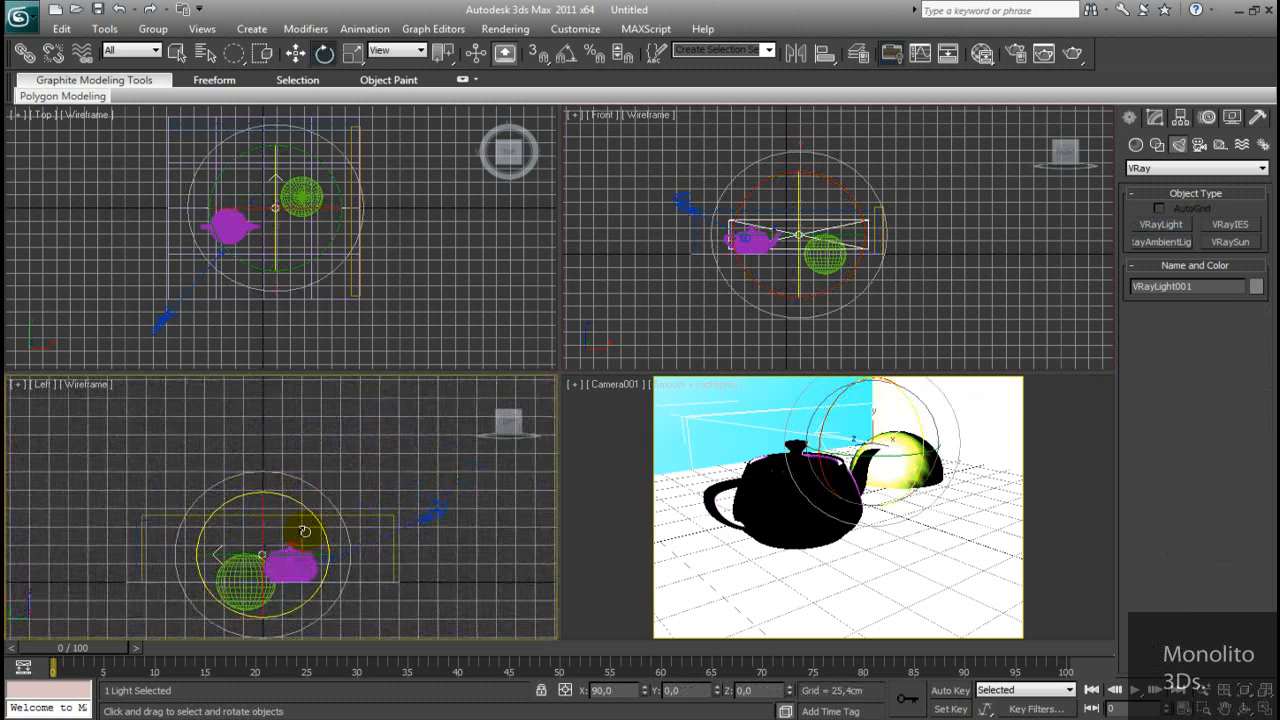
key("w")
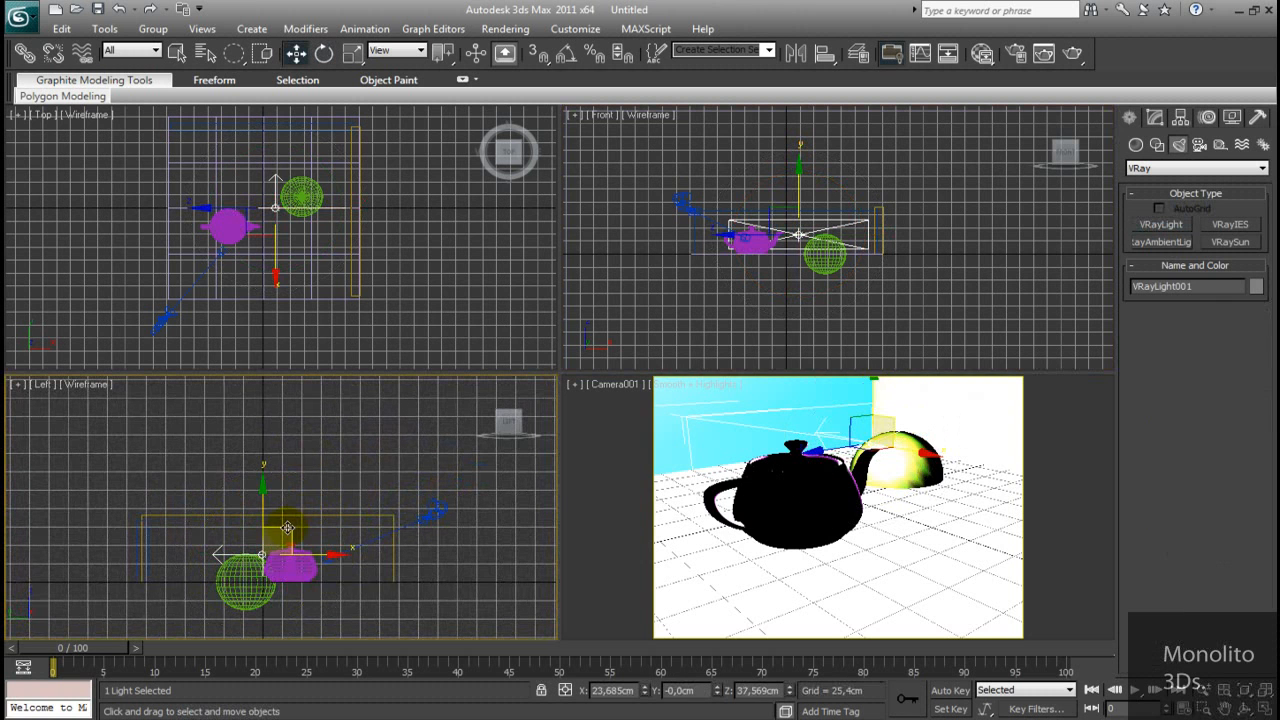
left_click_drag(286, 528, 404, 428)
key("e")
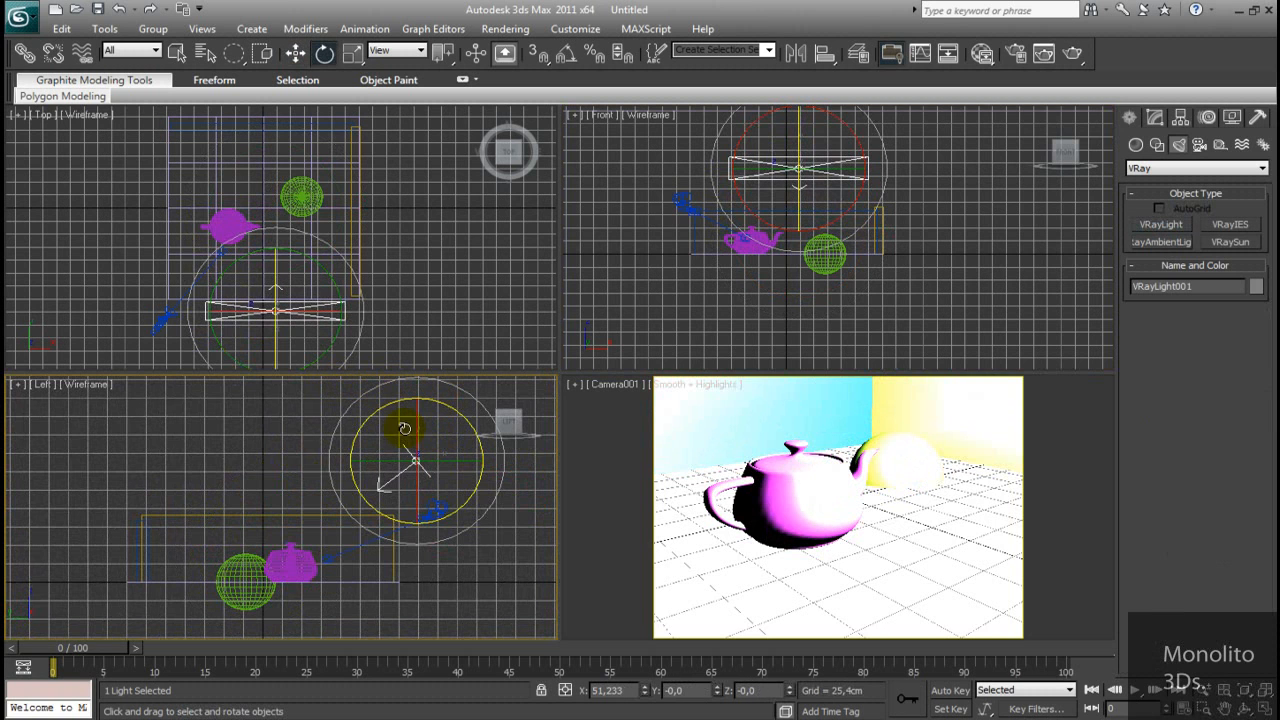
Render the Camera001 view with the V-Ray light, minimize the rendered frame and close the V-Ray messages
right_click(624, 452)
left_click(1071, 52)
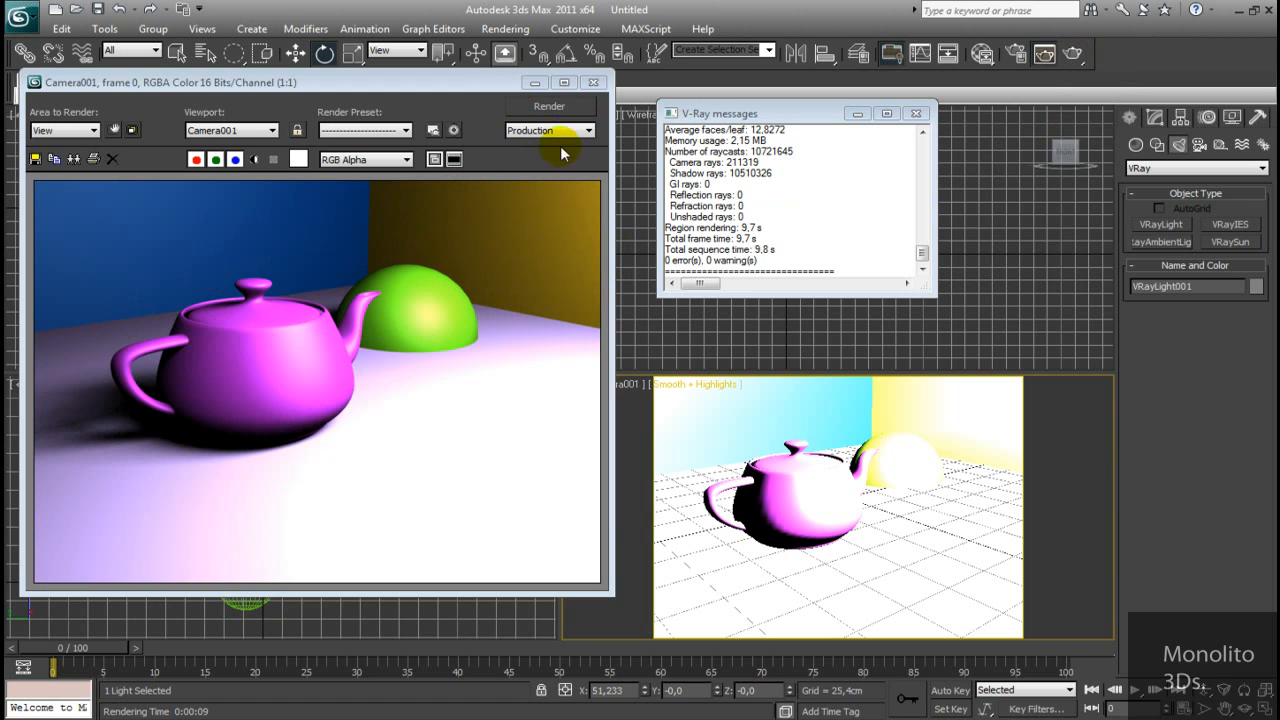
left_click(542, 88)
left_click(913, 115)
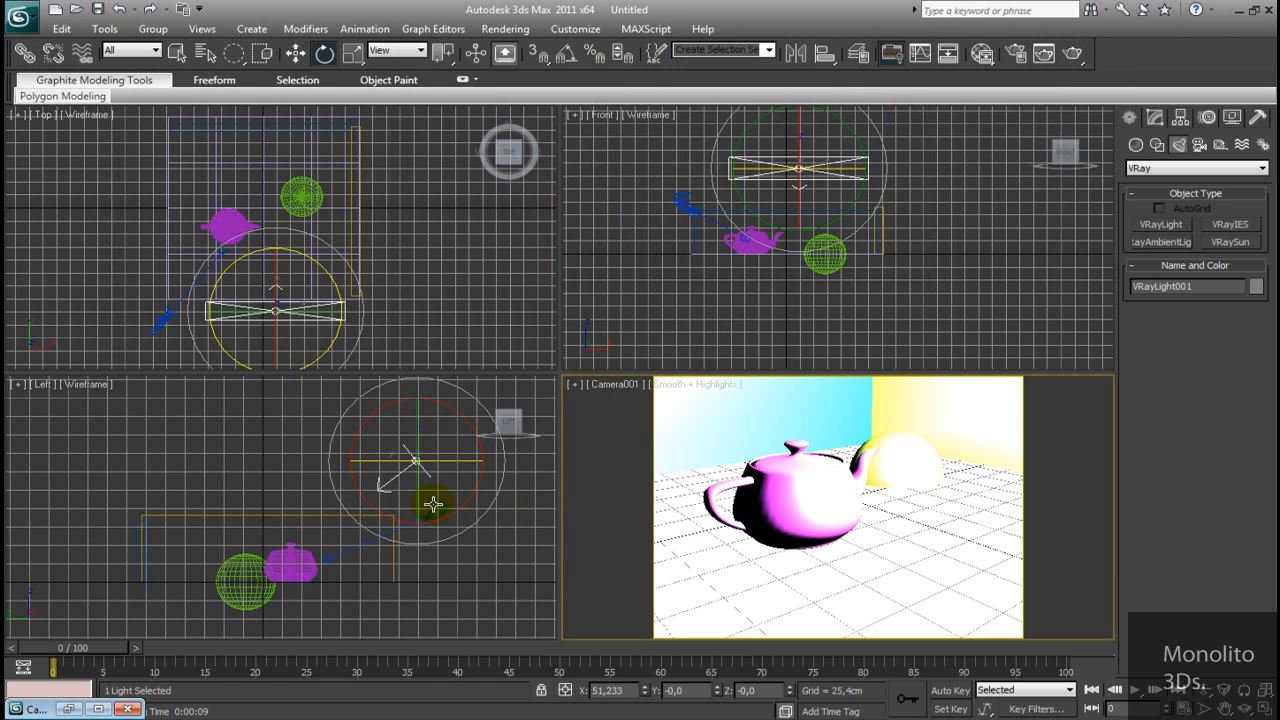
Create a targeted VRayPhysicalCamera in the Left view, placed in front of the scene and aimed at it, with a target distance of about 172 cm
left_click(433, 504)
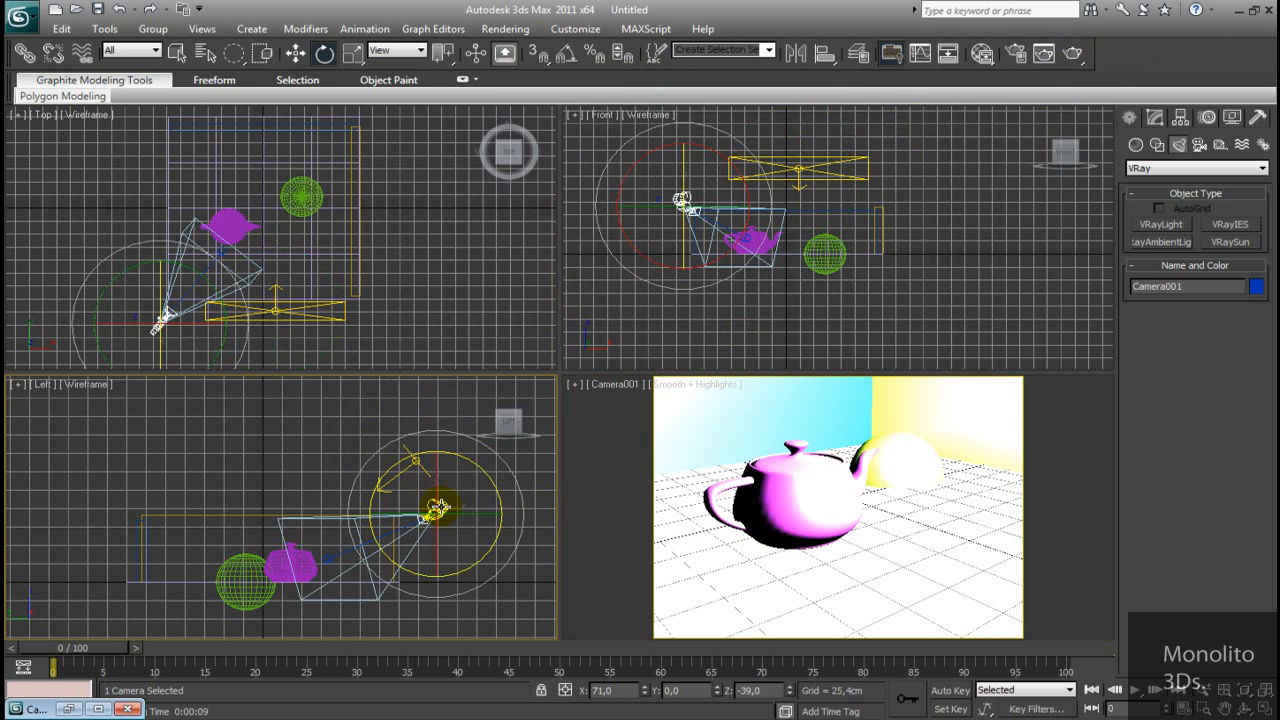
left_click(1199, 145)
left_click(1201, 170)
left_click(1182, 190)
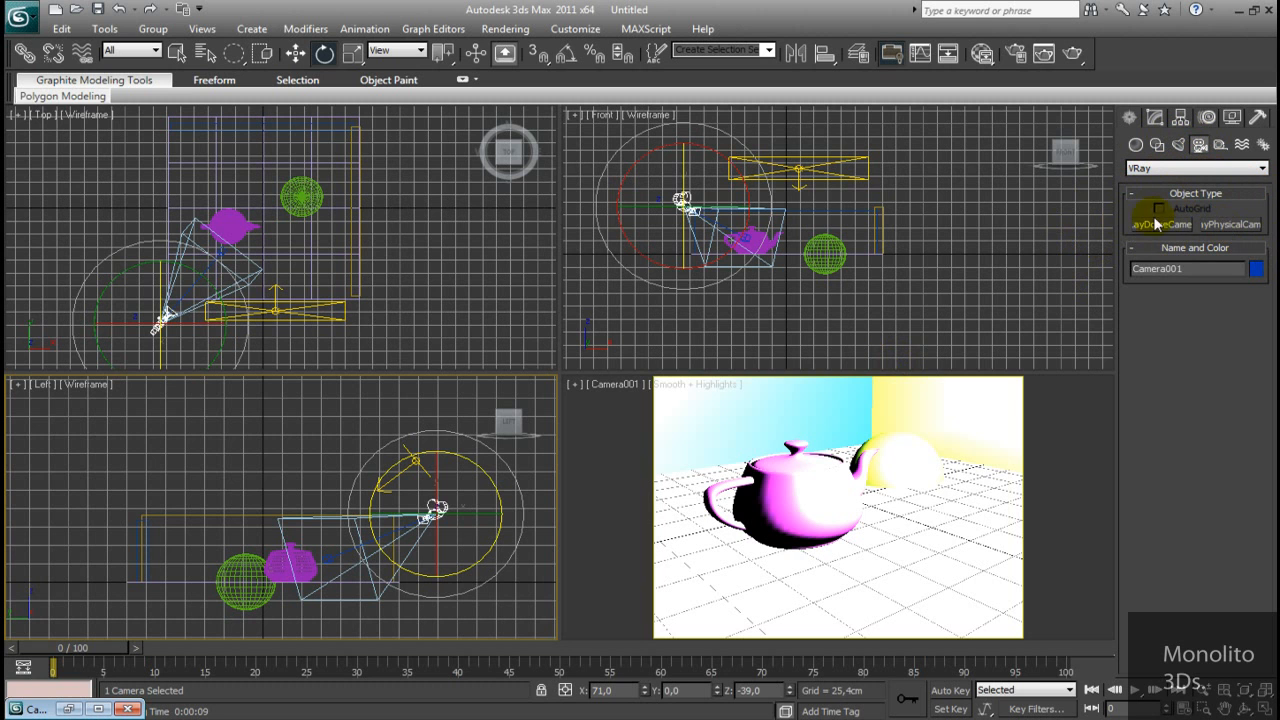
left_click(1230, 228)
middle_click_drag(267, 516, 192, 470)
left_click_drag(485, 536, 366, 534)
Change the Front viewport to a Perspective view with Smooth + Highlights shading
middle_click_drag(834, 291, 905, 312)
left_click(602, 116)
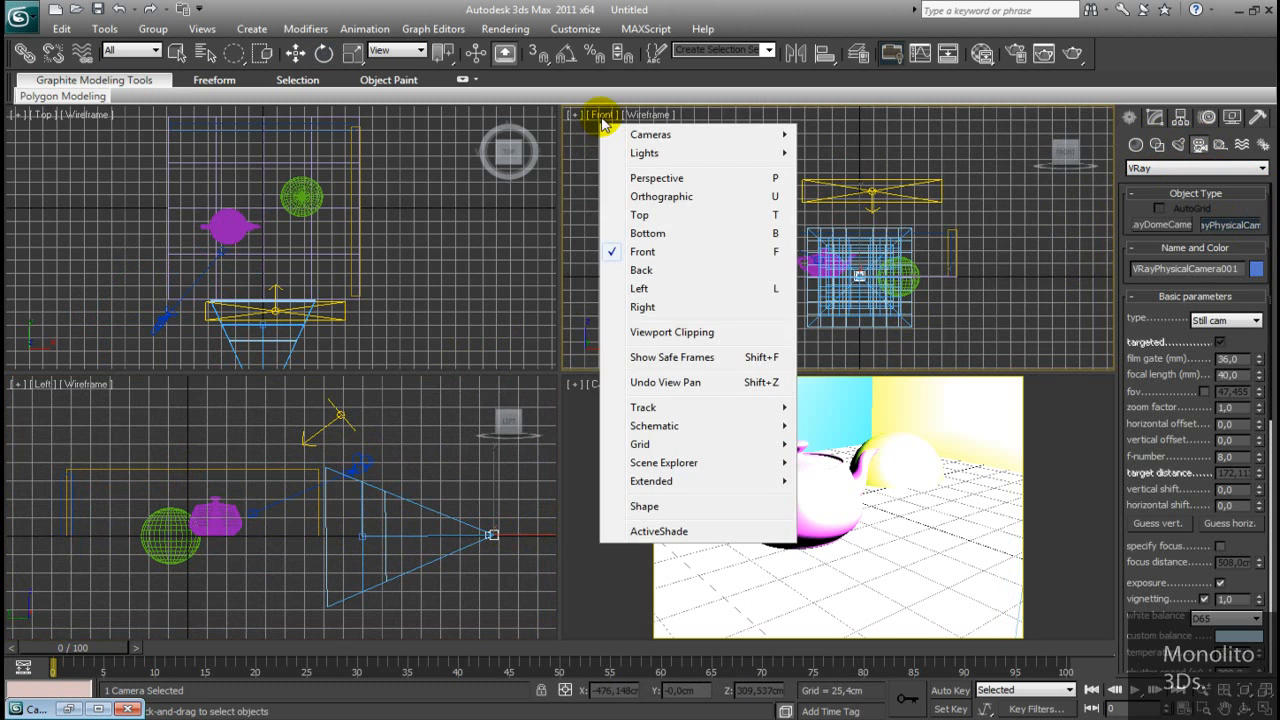
left_click(650, 178)
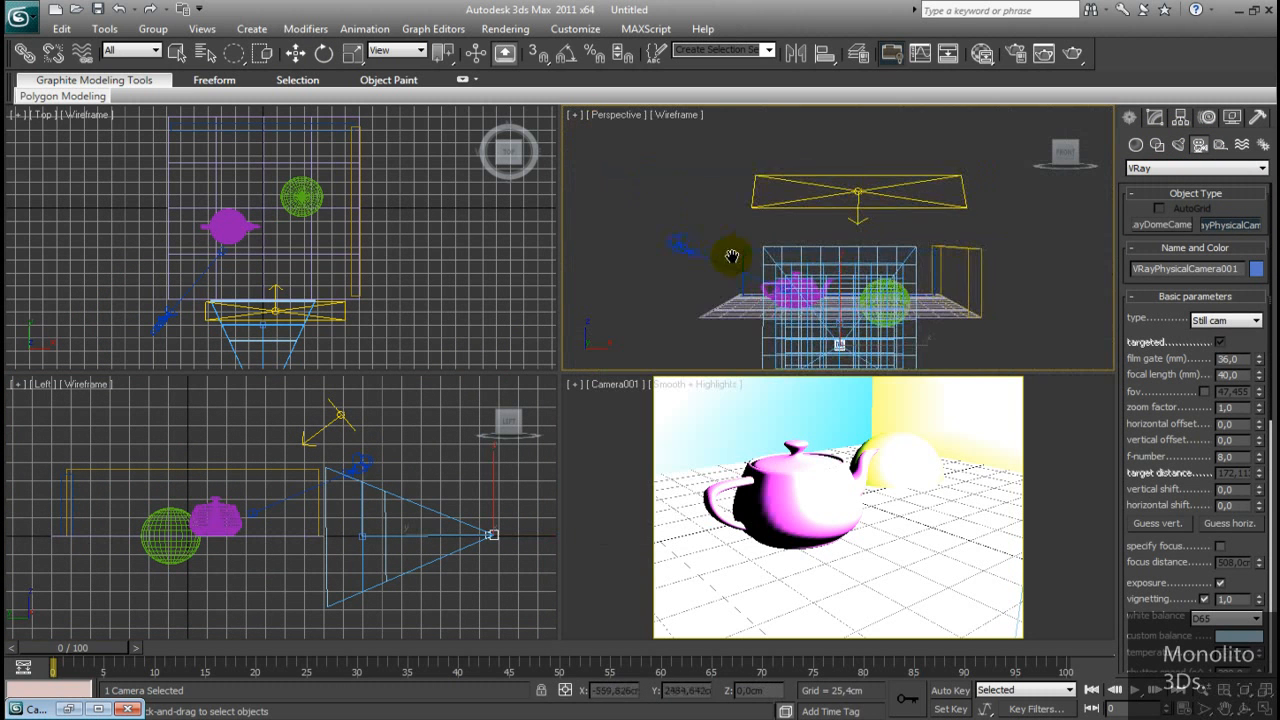
middle_click_drag(726, 255, 814, 282, "alt")
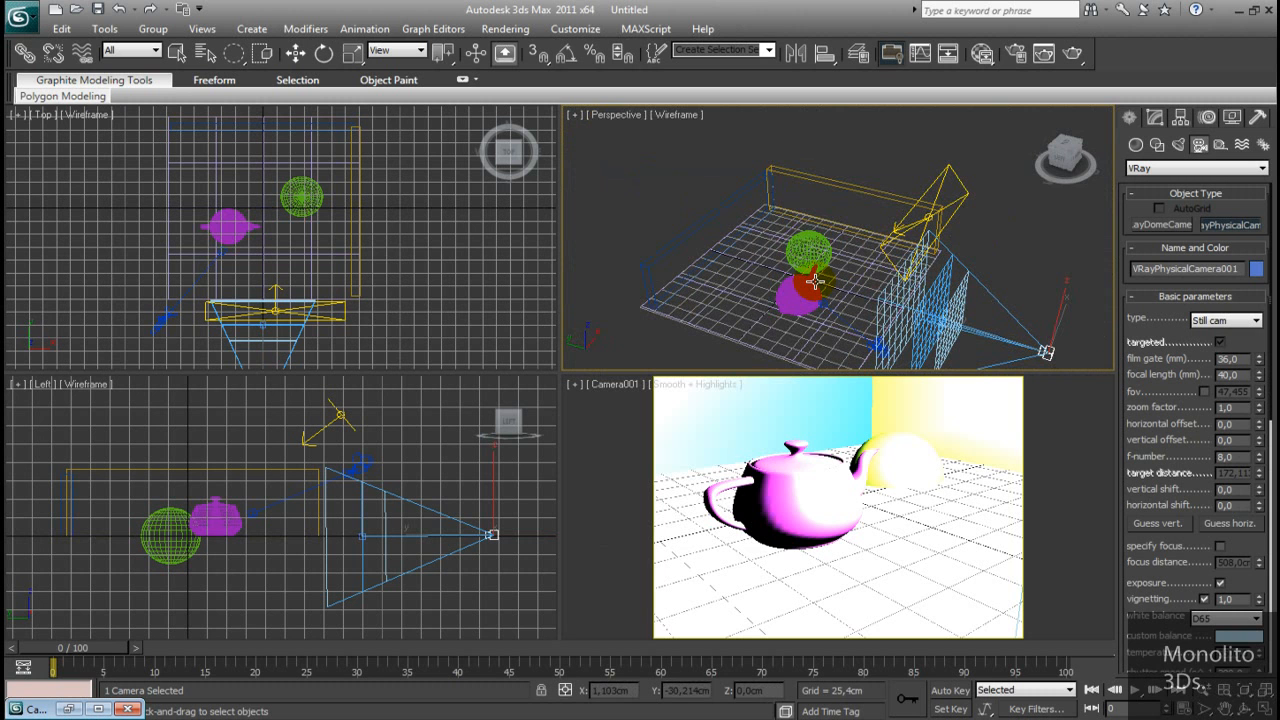
key("F3")
Align the VRayPhysicalCamera to Camera001 on the X, Y and Z positions, pivot point to pivot point
middle_click_drag(814, 247, 751, 234)
scroll(751, 234, "up", 3)
middle_click_drag(946, 314, 979, 246)
right_click(970, 307)
middle_click_drag(866, 268, 894, 263, "alt")
left_click(872, 245)
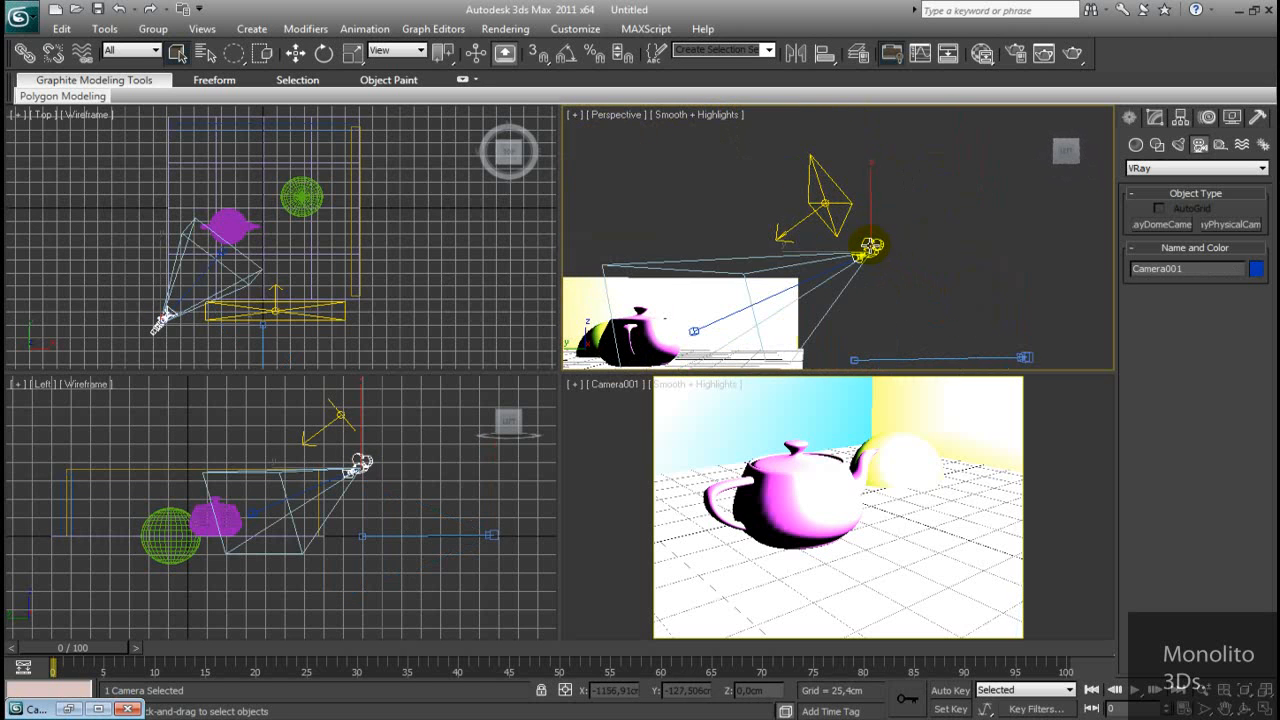
middle_click_drag(729, 350, 985, 256, "alt")
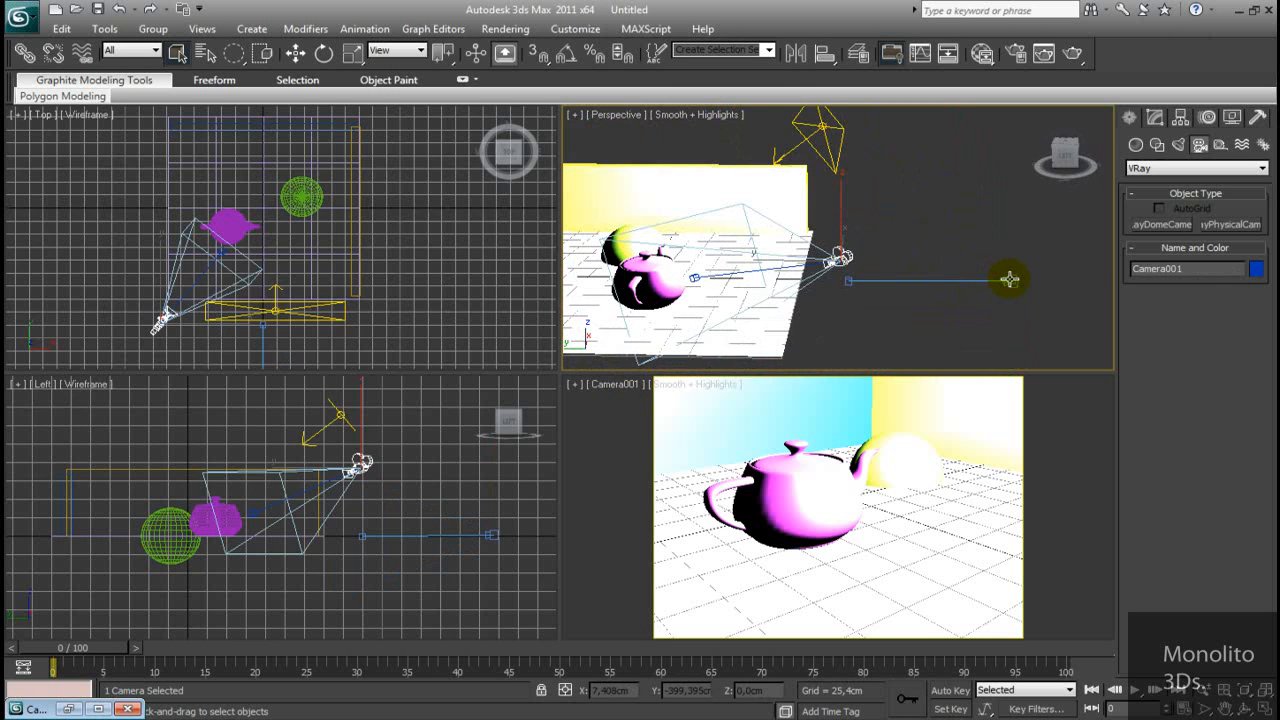
left_click_drag(1009, 279, 1006, 277)
left_click(827, 53)
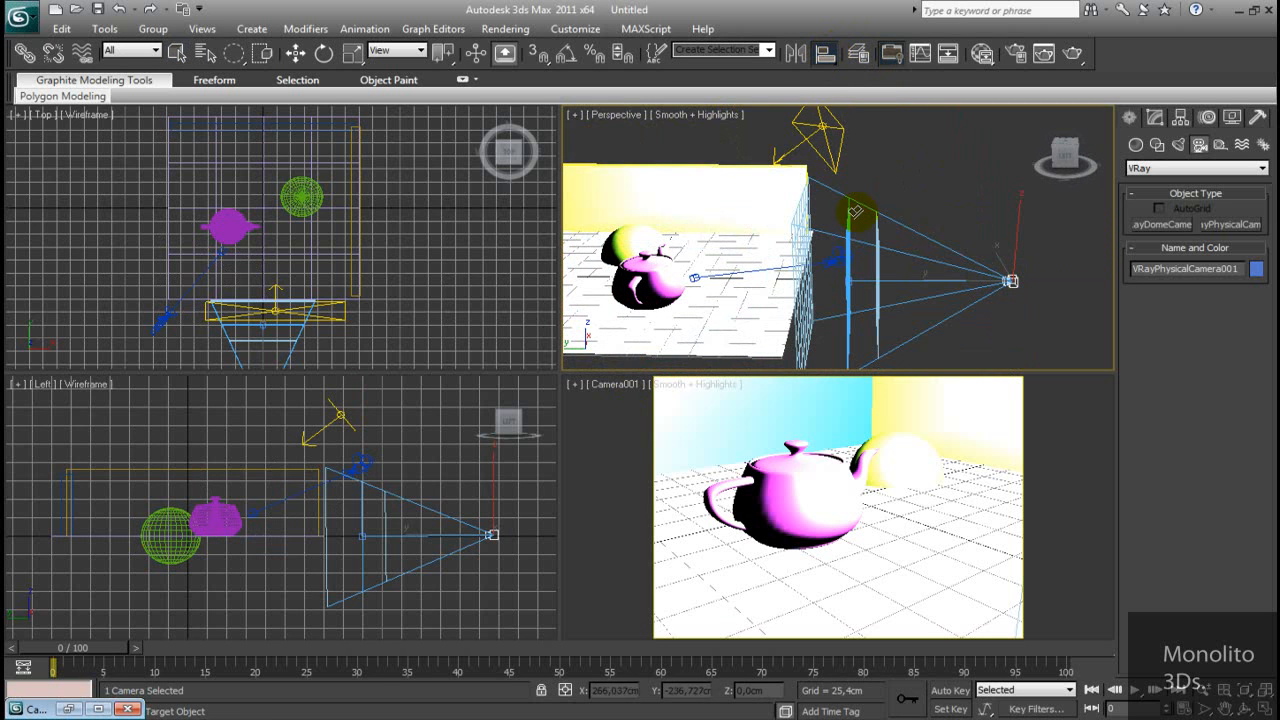
left_click(838, 259)
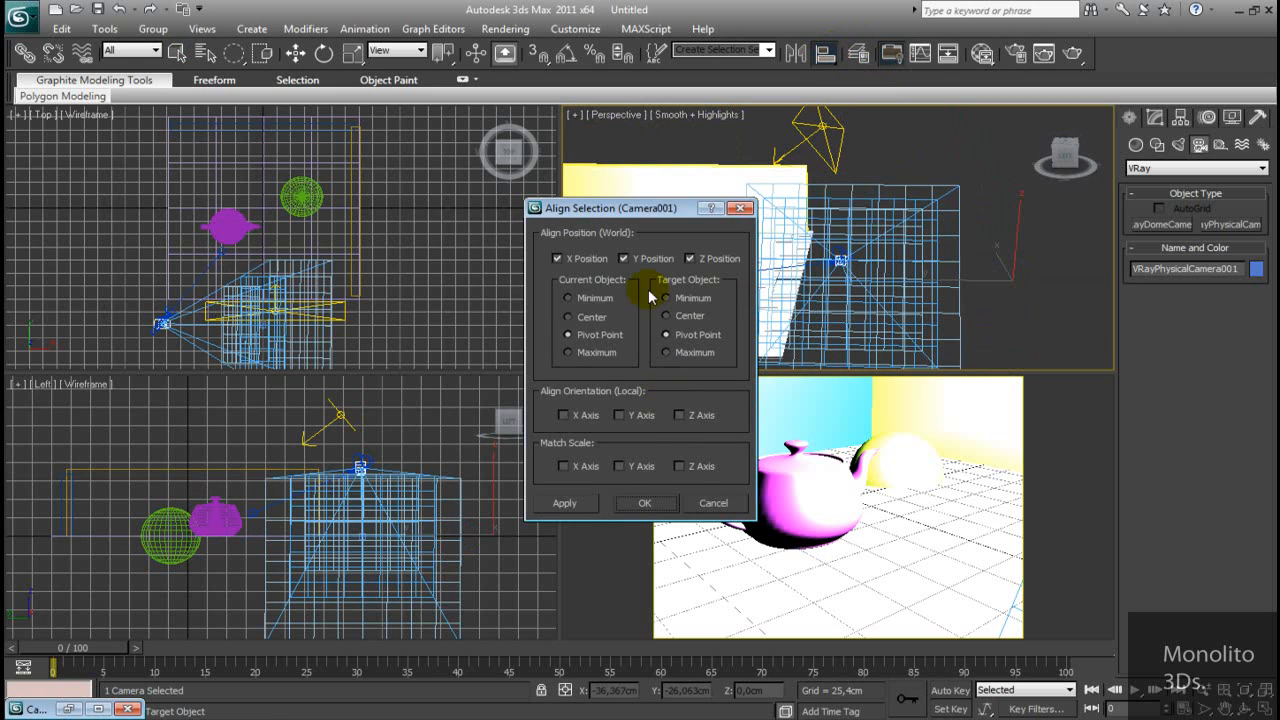
left_click(645, 503)
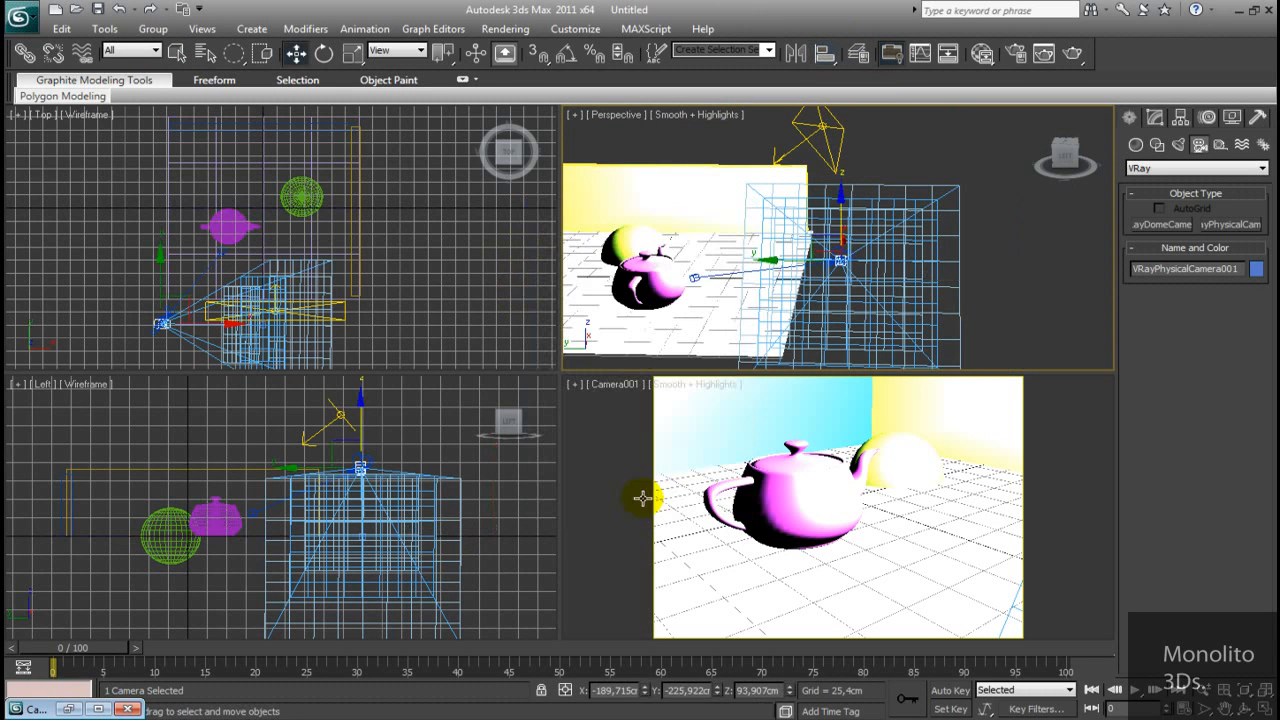
Align the VRayPhysicalCamera's target to Camera001's target on the X, Y and Z positions, pivot point to pivot point
middle_click_drag(808, 289, 995, 277, "alt")
right_click(995, 277)
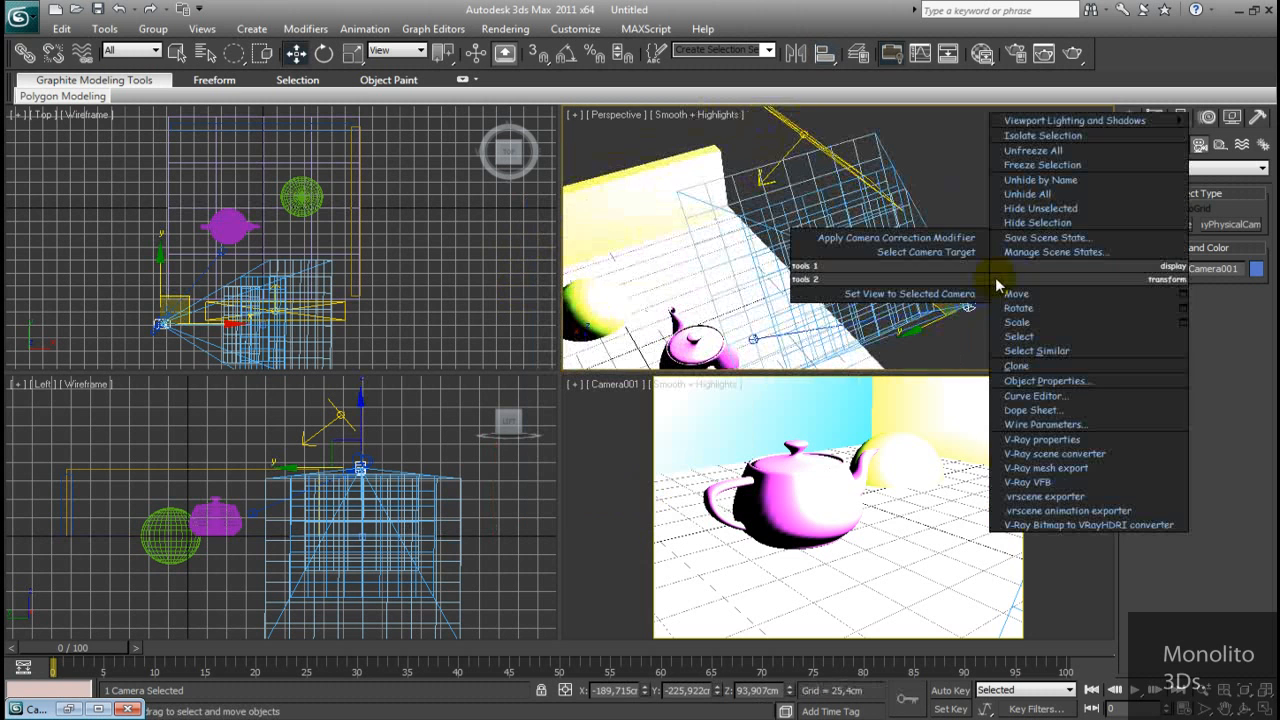
left_click(885, 252)
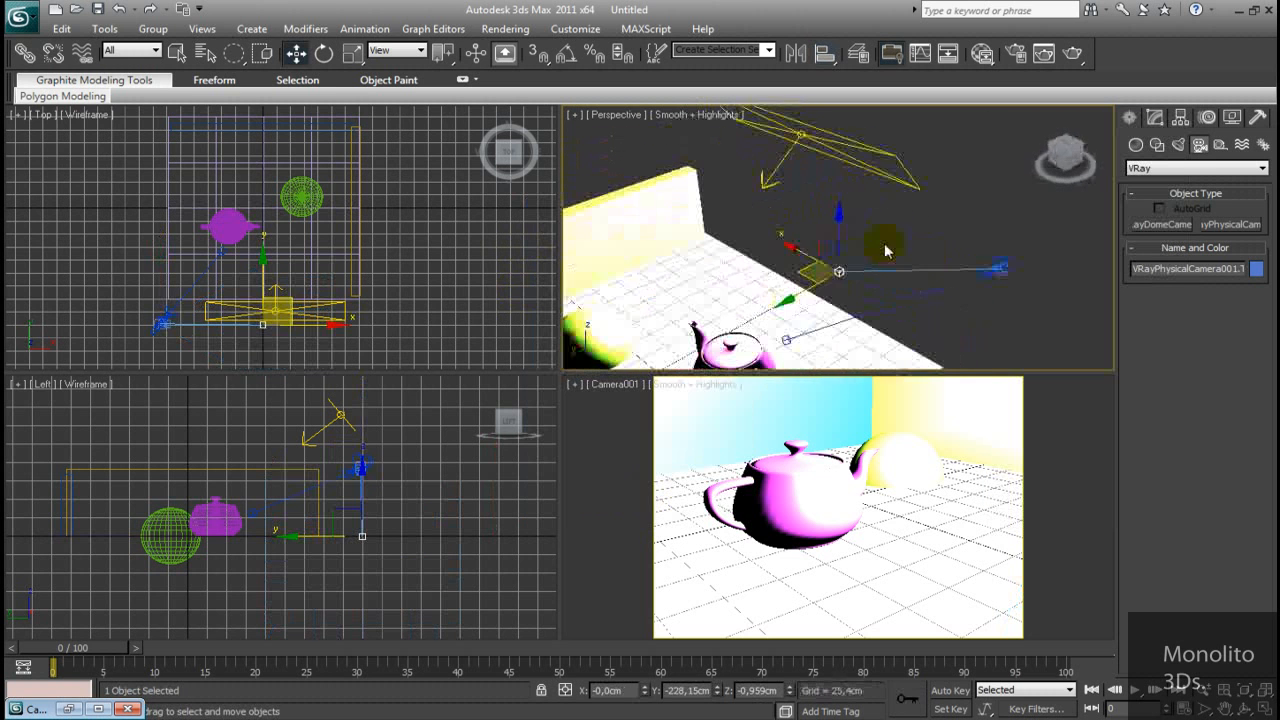
middle_click_drag(838, 278, 740, 230, "alt")
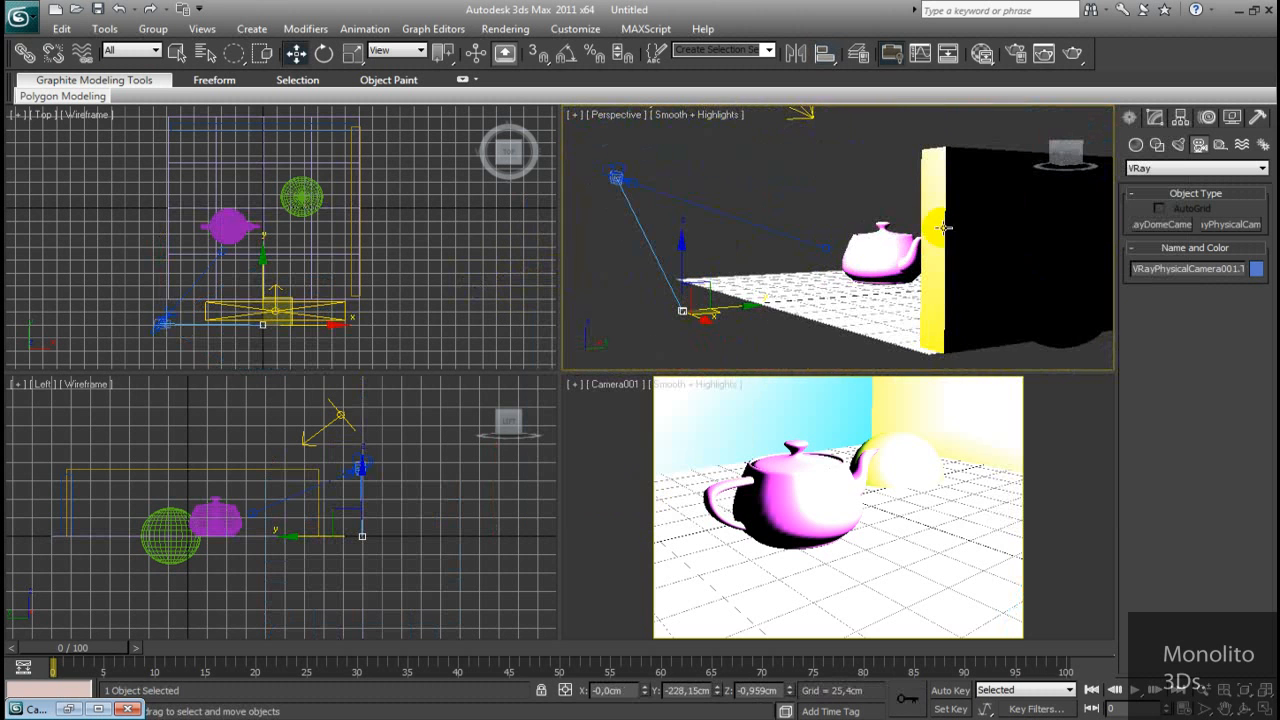
middle_click_drag(814, 258, 727, 333, "alt")
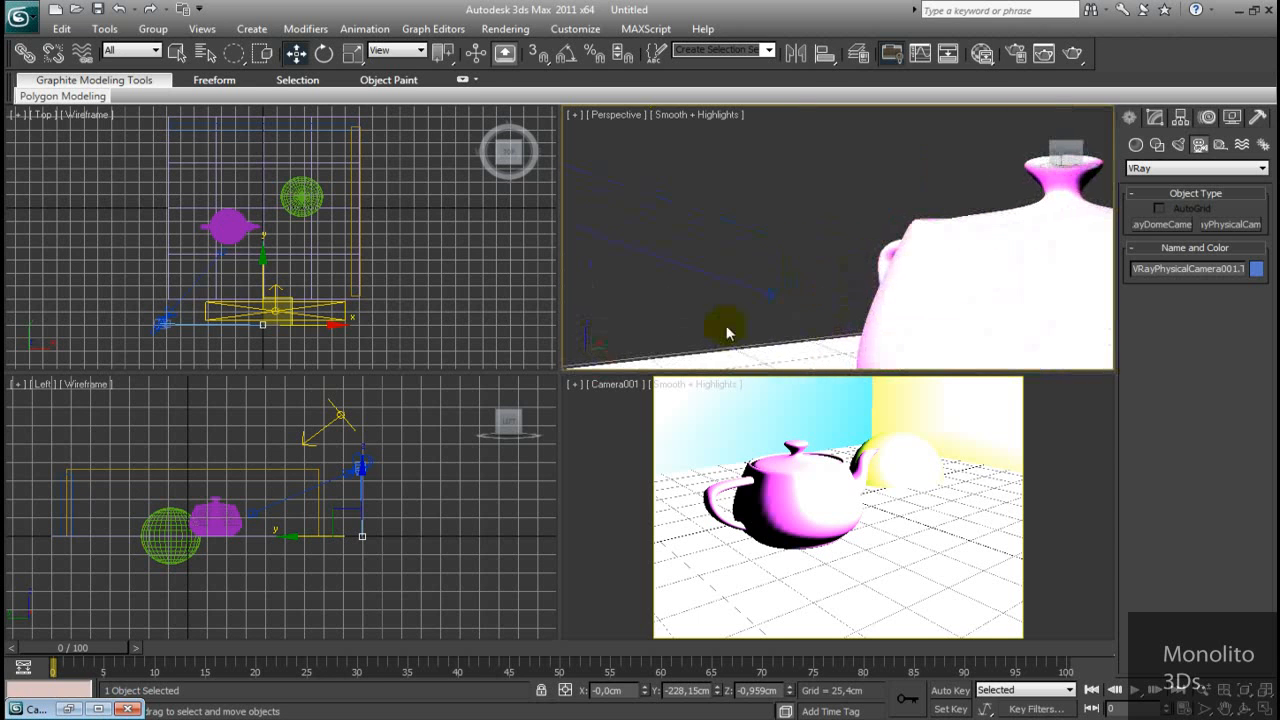
left_click(825, 53)
left_click(771, 297)
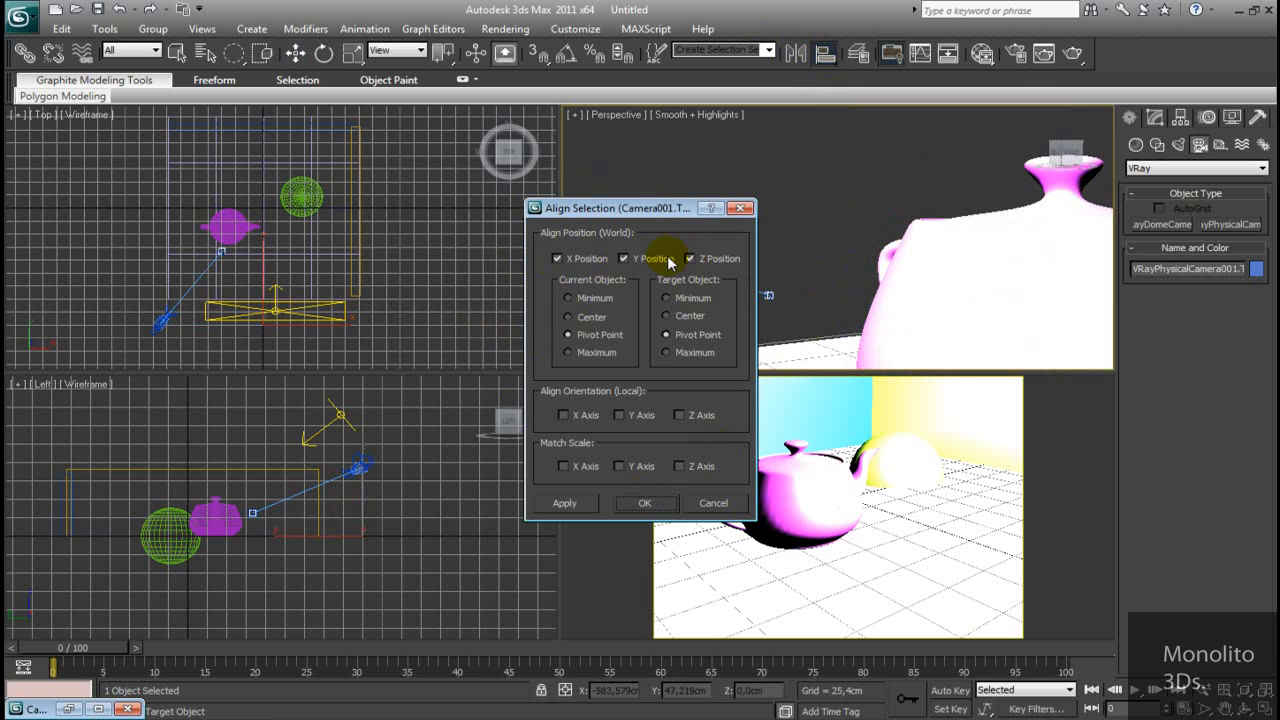
left_click(645, 503)
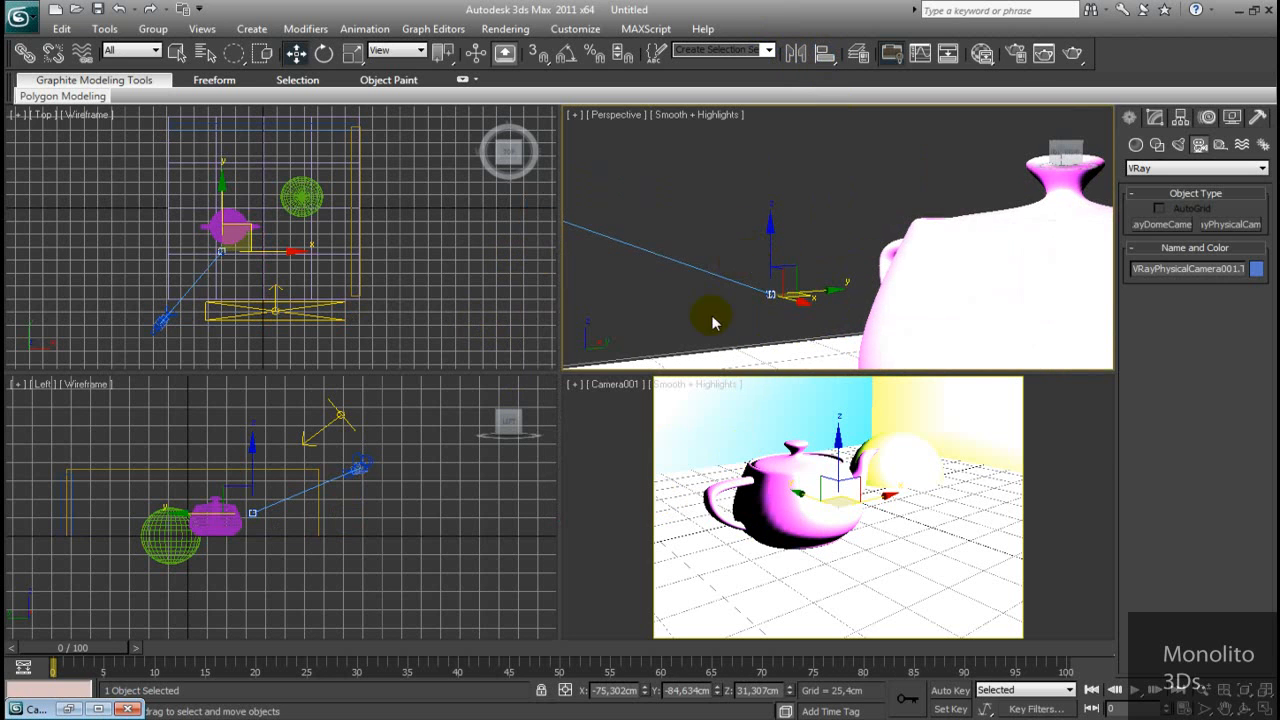
Select Camera001 in the Perspective view and delete it, keeping the VRayPhysicalCamera in its place
scroll(734, 282, "down", 8)
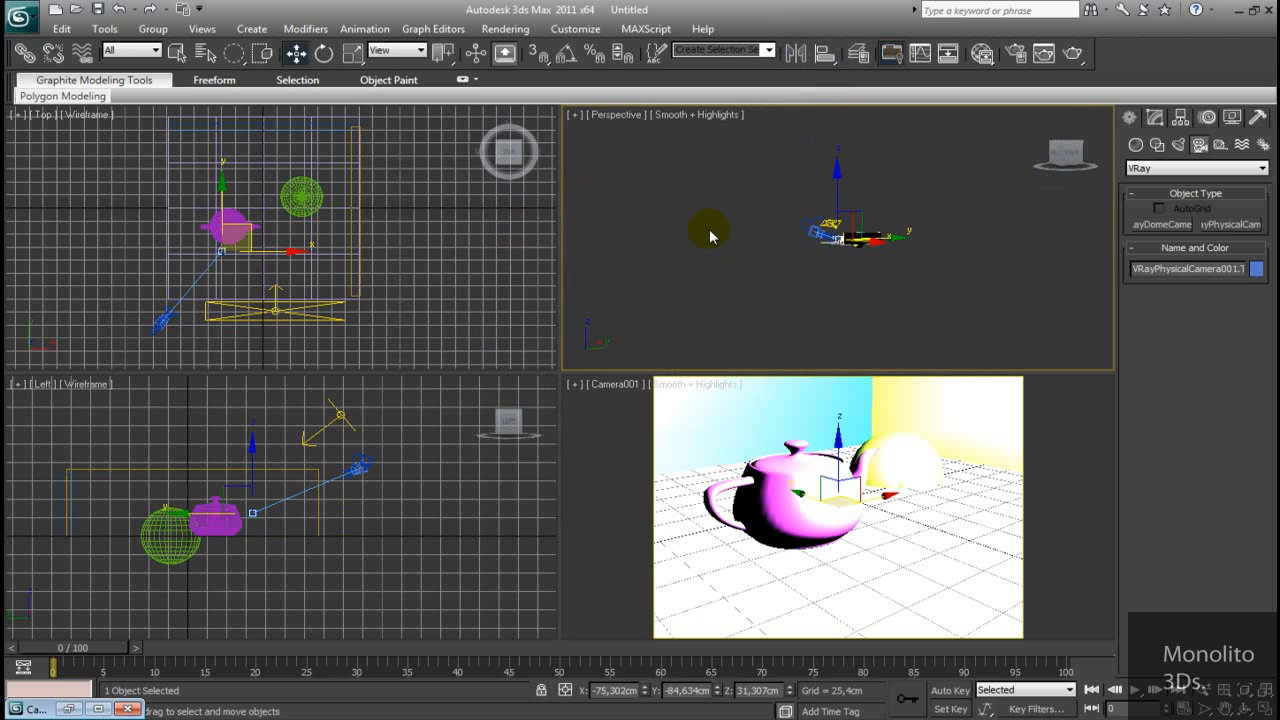
middle_click_drag(709, 229, 948, 298, "alt")
scroll(948, 298, "up", 6)
scroll(948, 298, "down", 3)
middle_click_drag(956, 244, 990, 246, "alt")
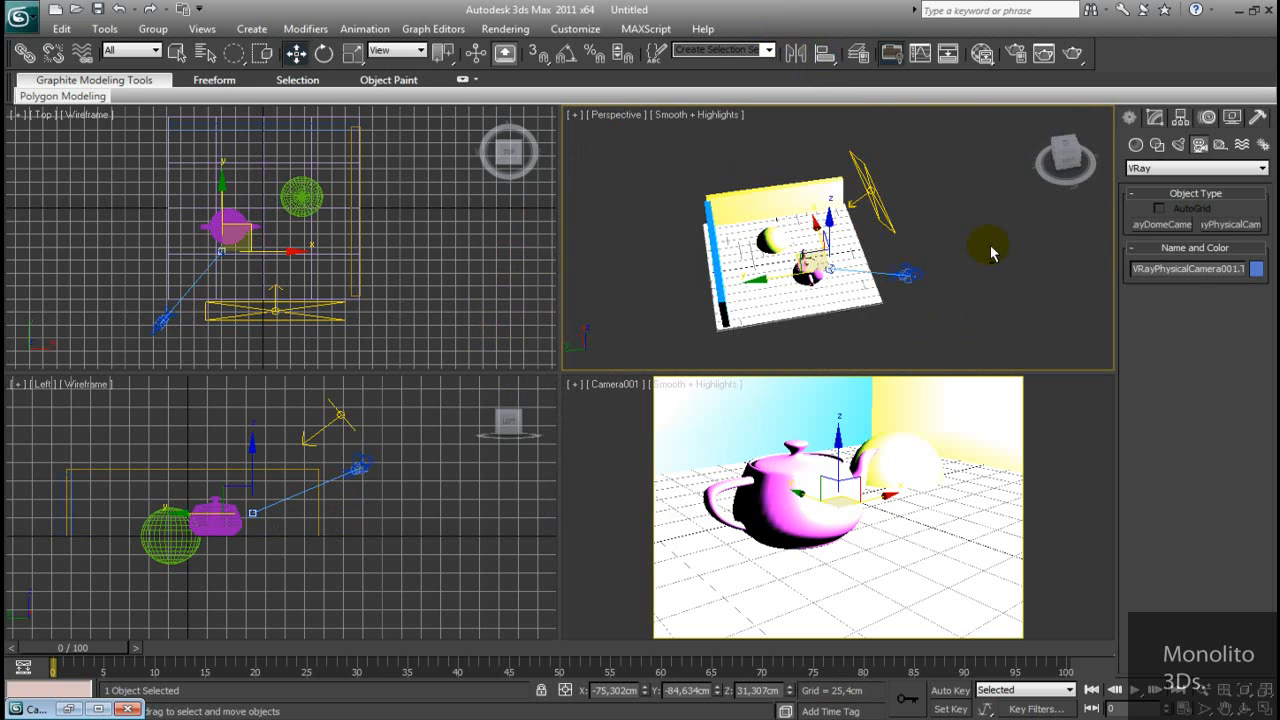
left_click(920, 275)
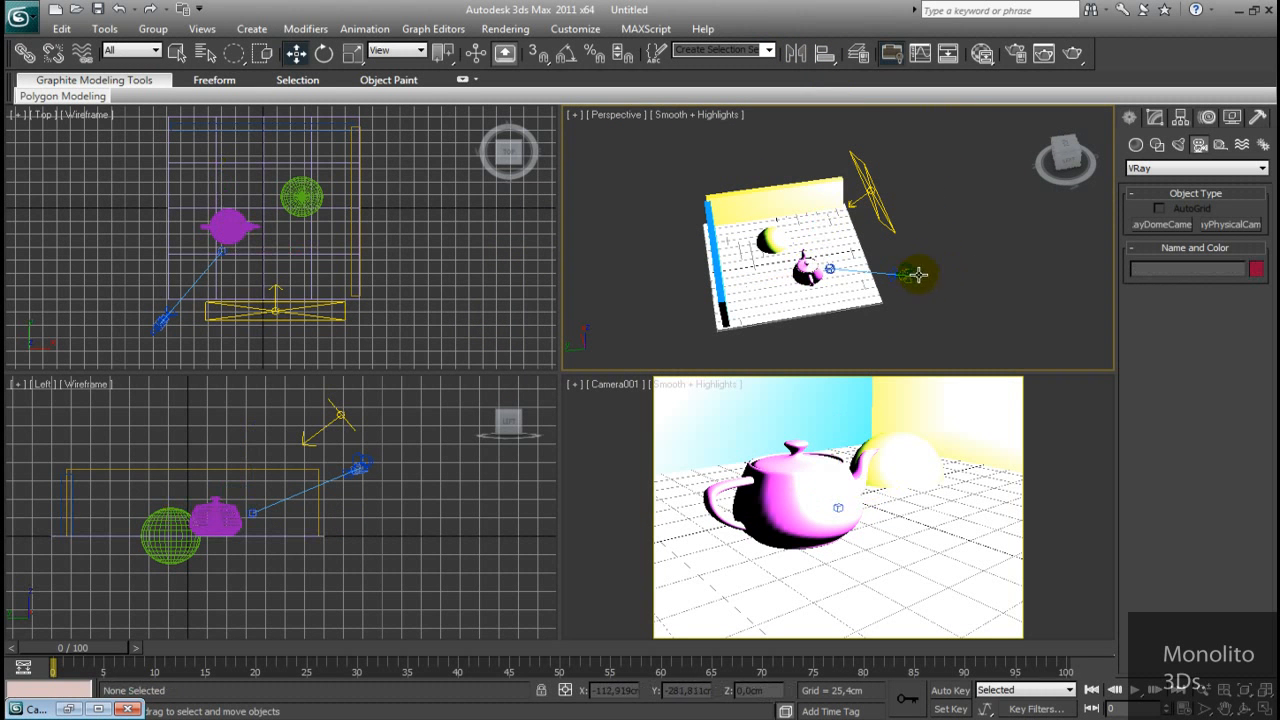
left_click(916, 272)
key("z")
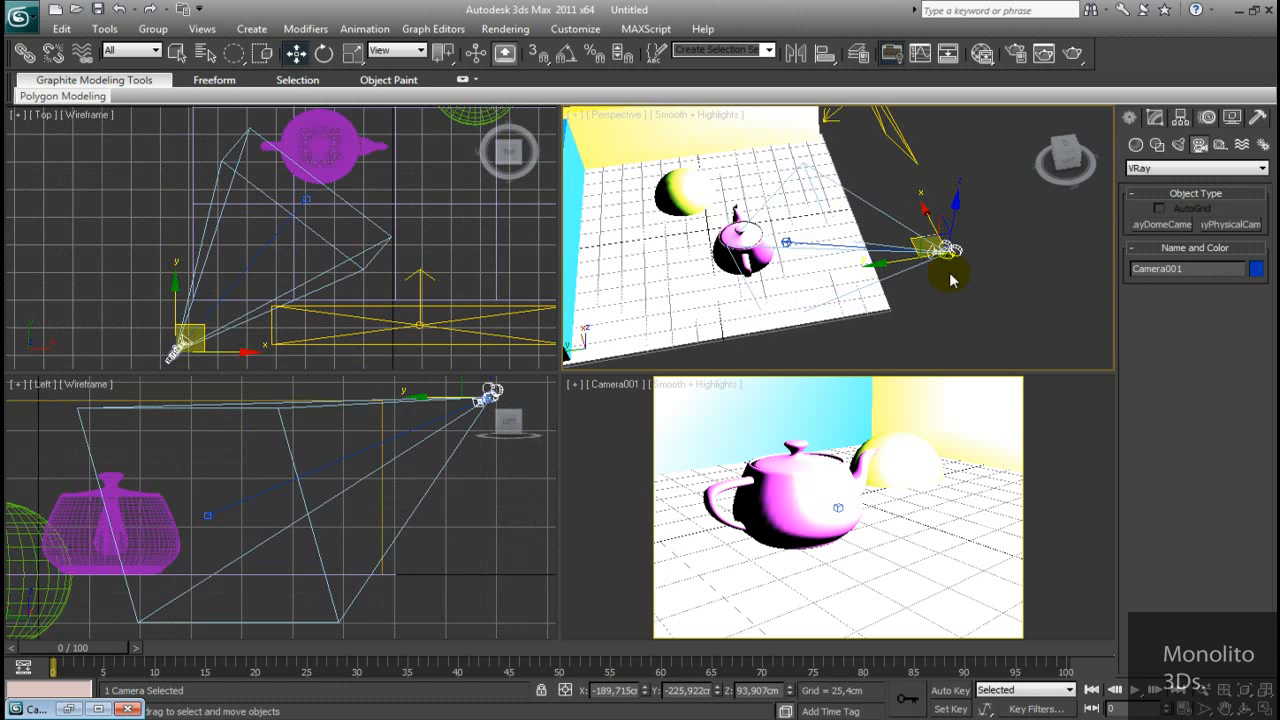
middle_click_drag(943, 278, 903, 218, "alt")
scroll(766, 300, "up", 3)
left_click(900, 218)
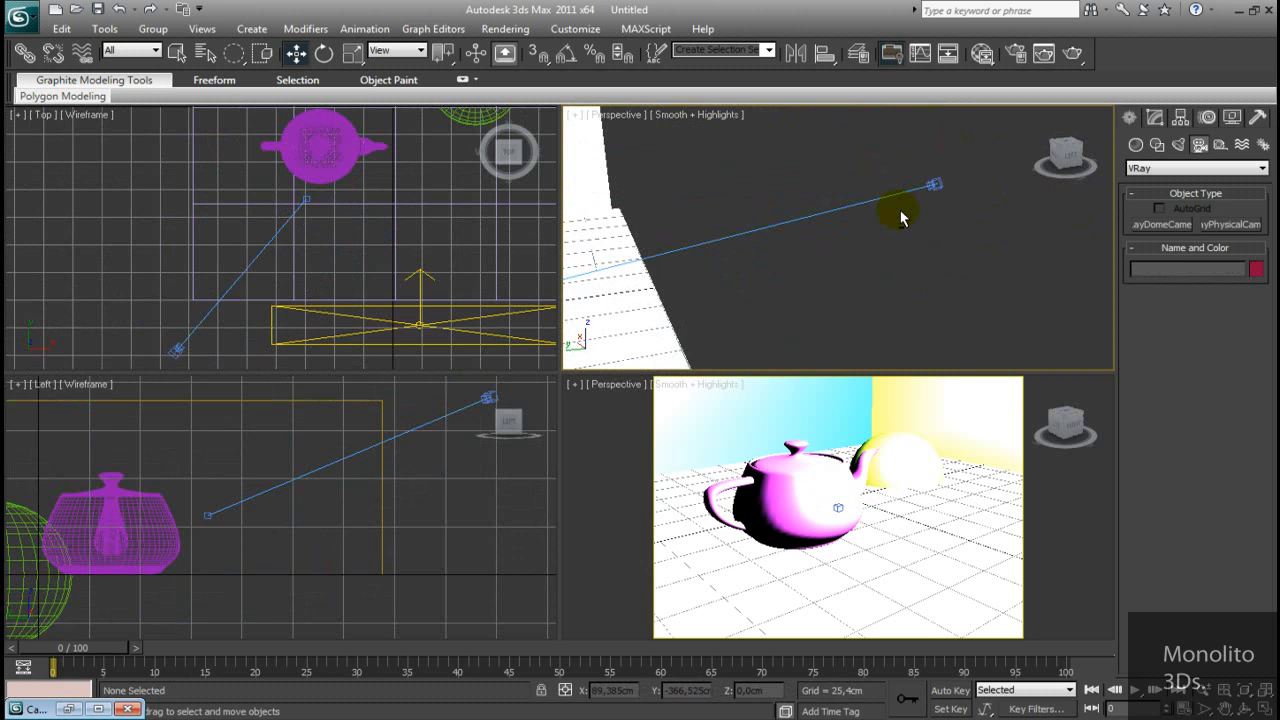
scroll(890, 213, "up", 1)
scroll(851, 210, "down", 5)
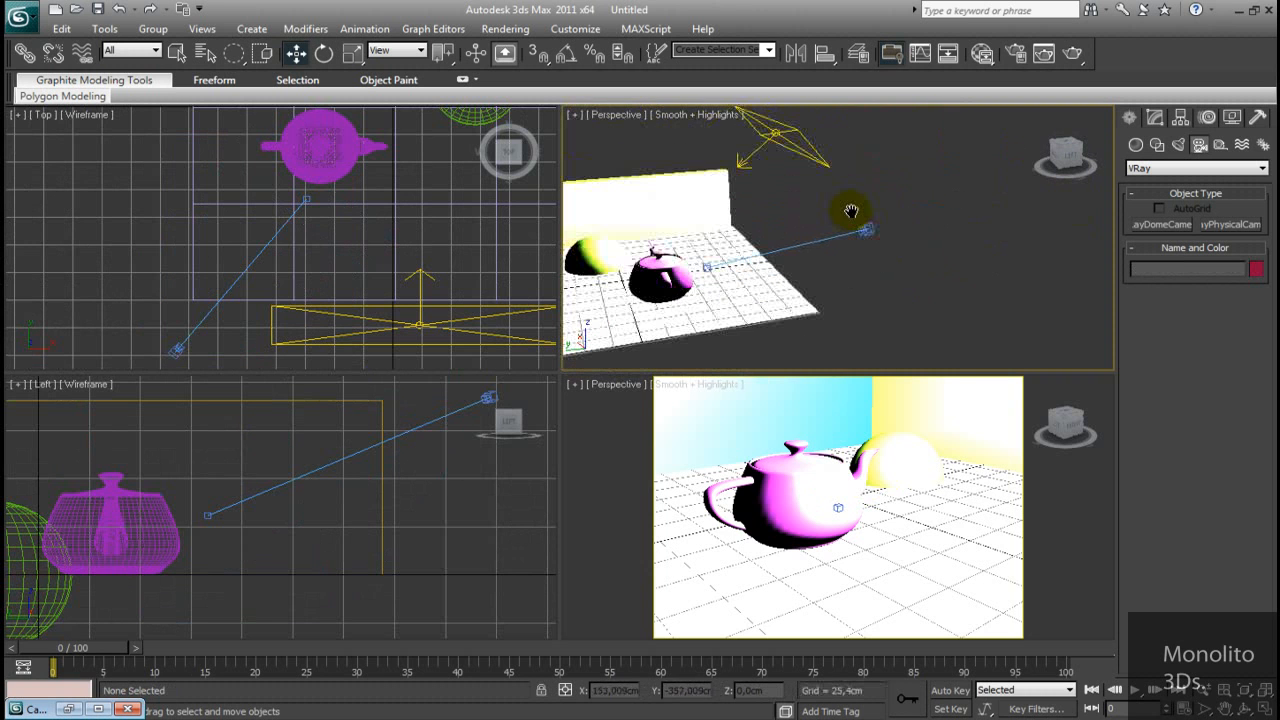
Switch the viewport that showed Camera001 to the VRayPhysicalCamera001 view
left_click(610, 398)
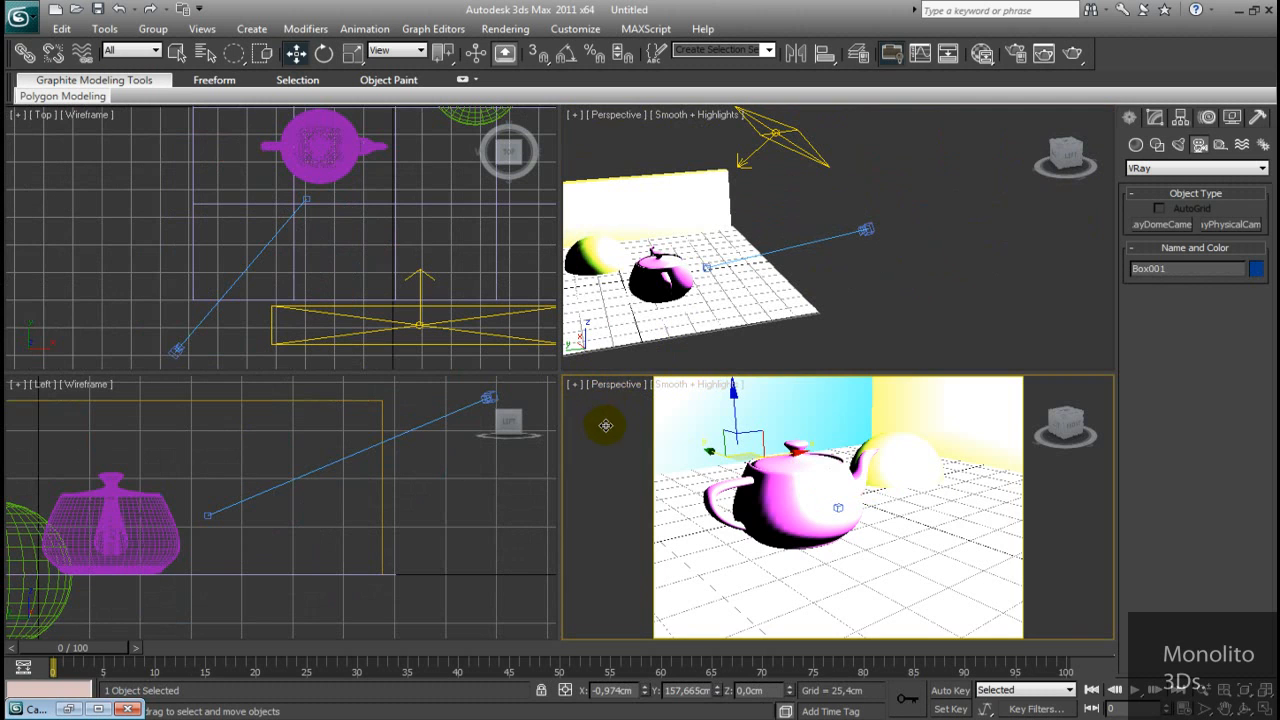
key("c")
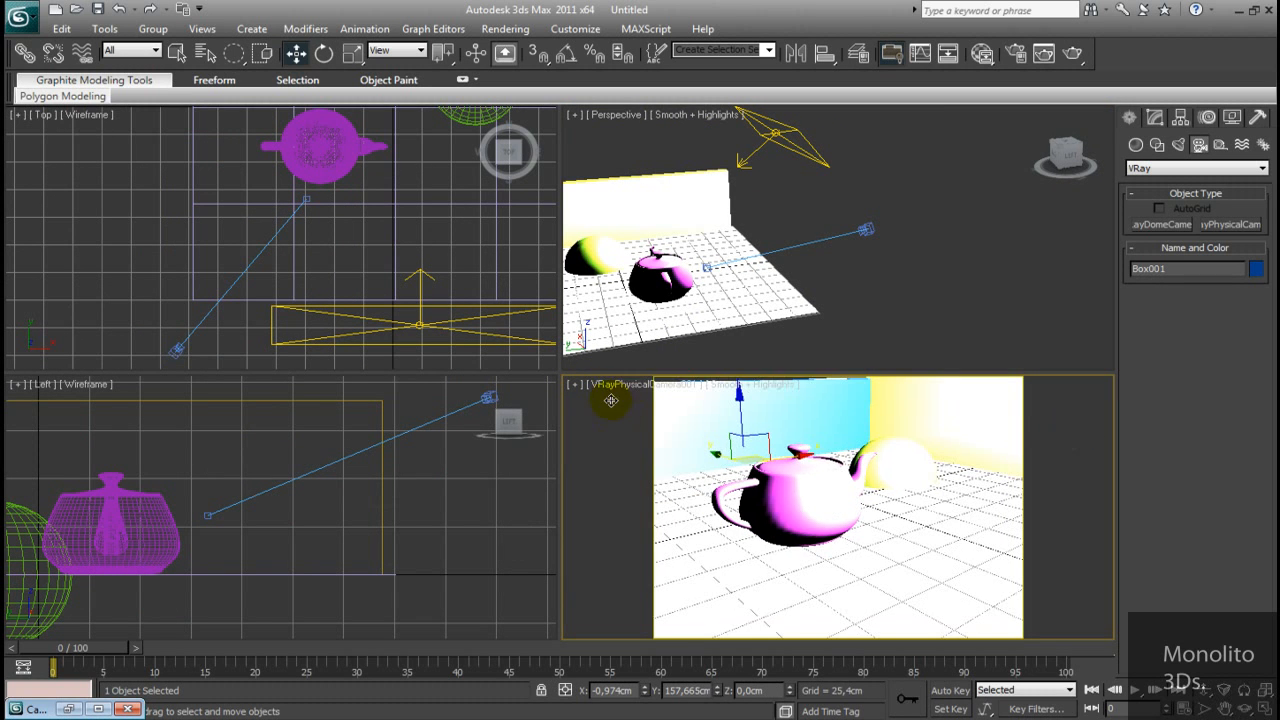
left_click(636, 390)
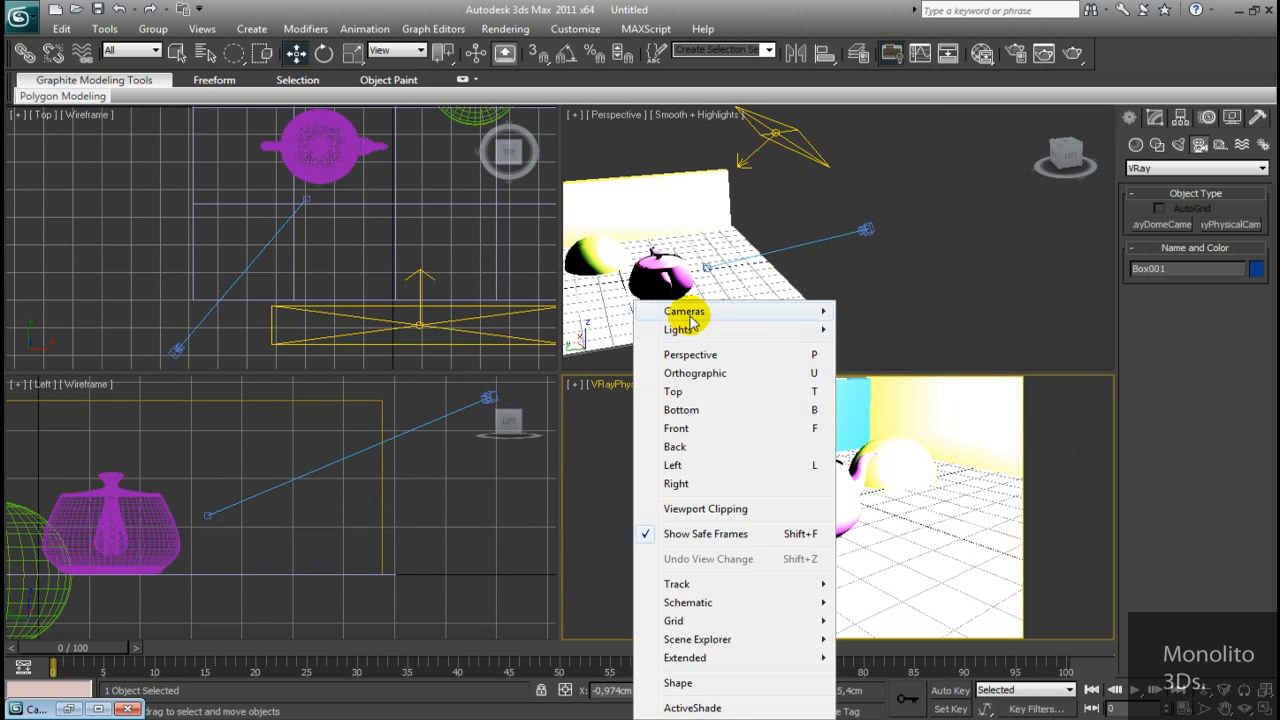
mouse_move(826, 311)
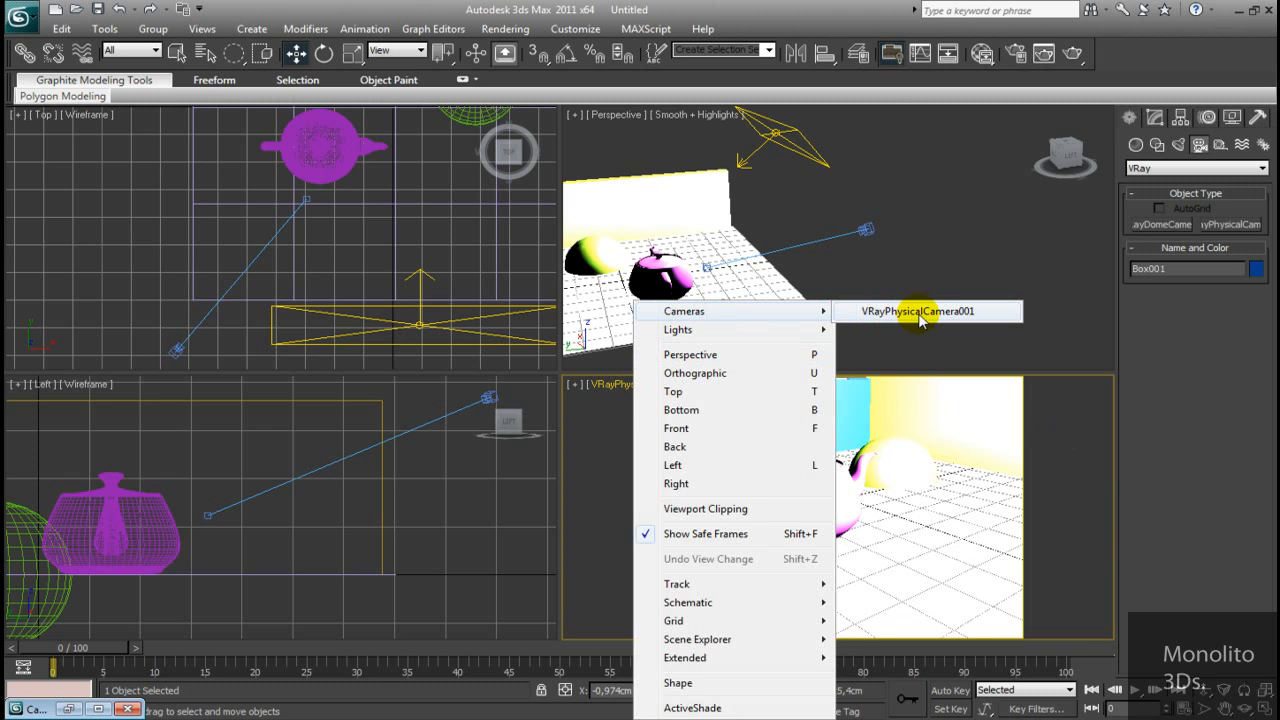
left_click(845, 313)
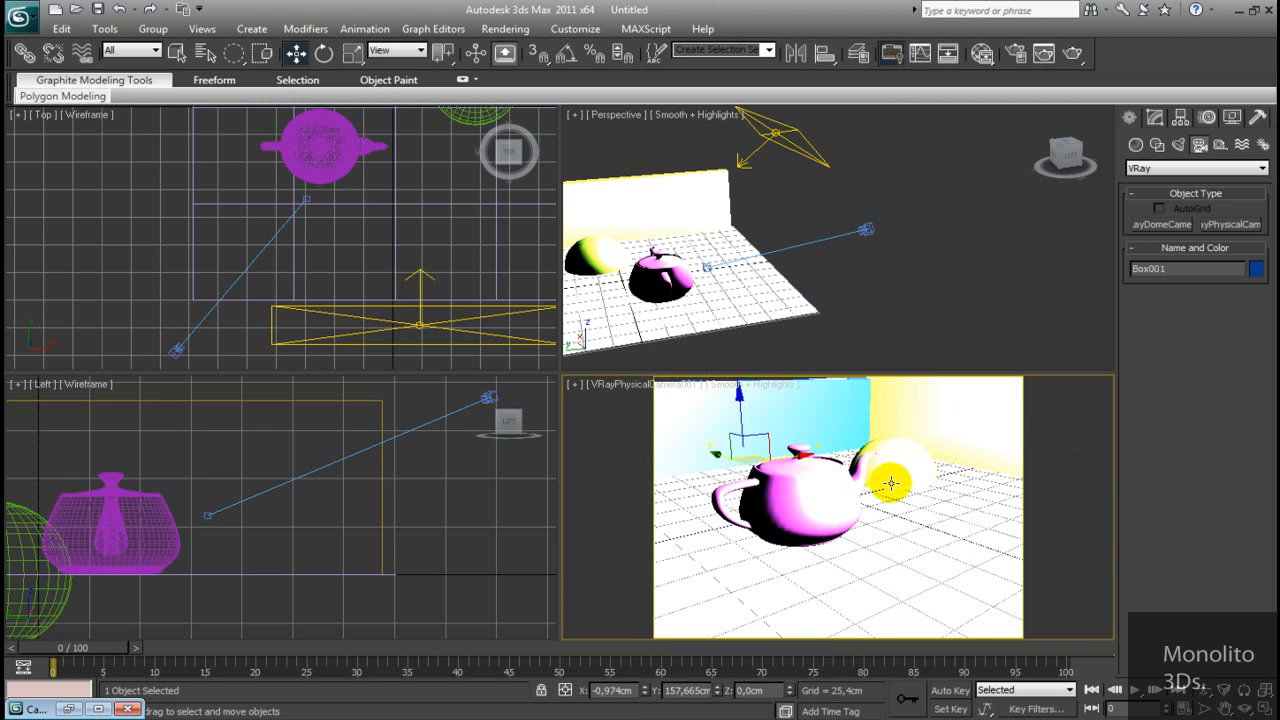
Render the VRayPhysicalCamera001 view, minimize the rendered frame and close the V-Ray messages
left_click(1085, 58)
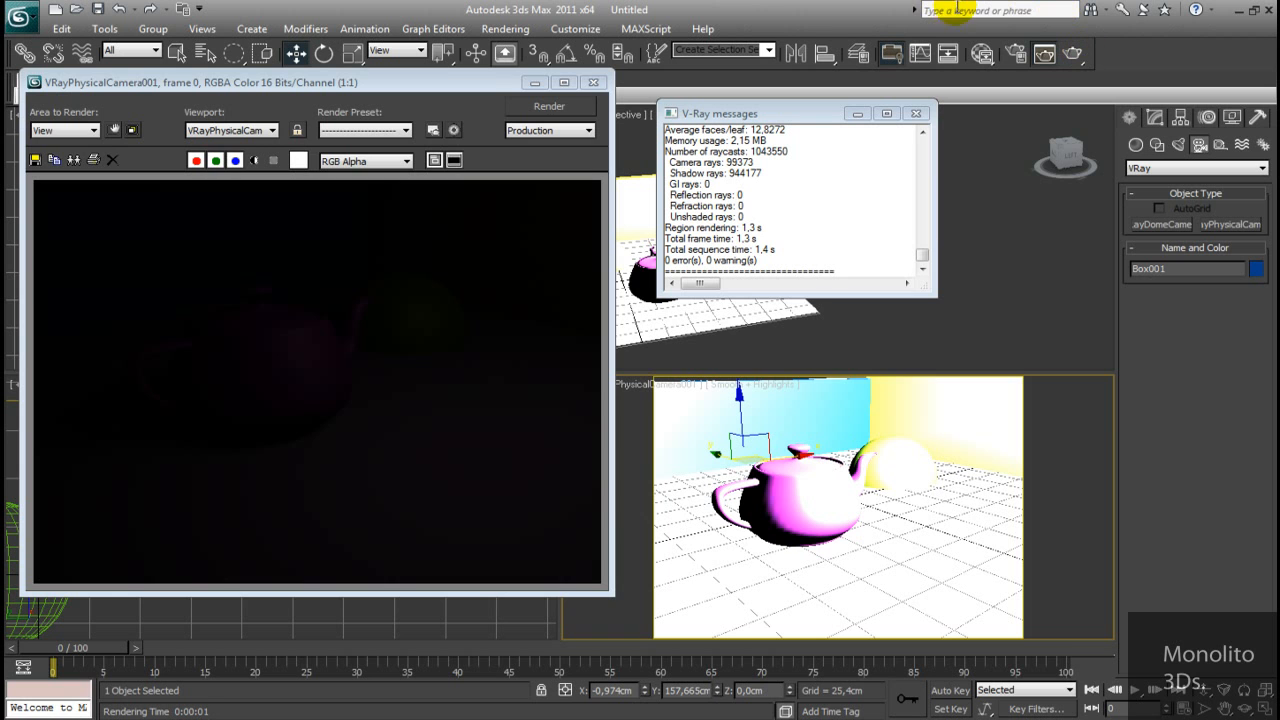
left_click_drag(280, 84, 453, 84)
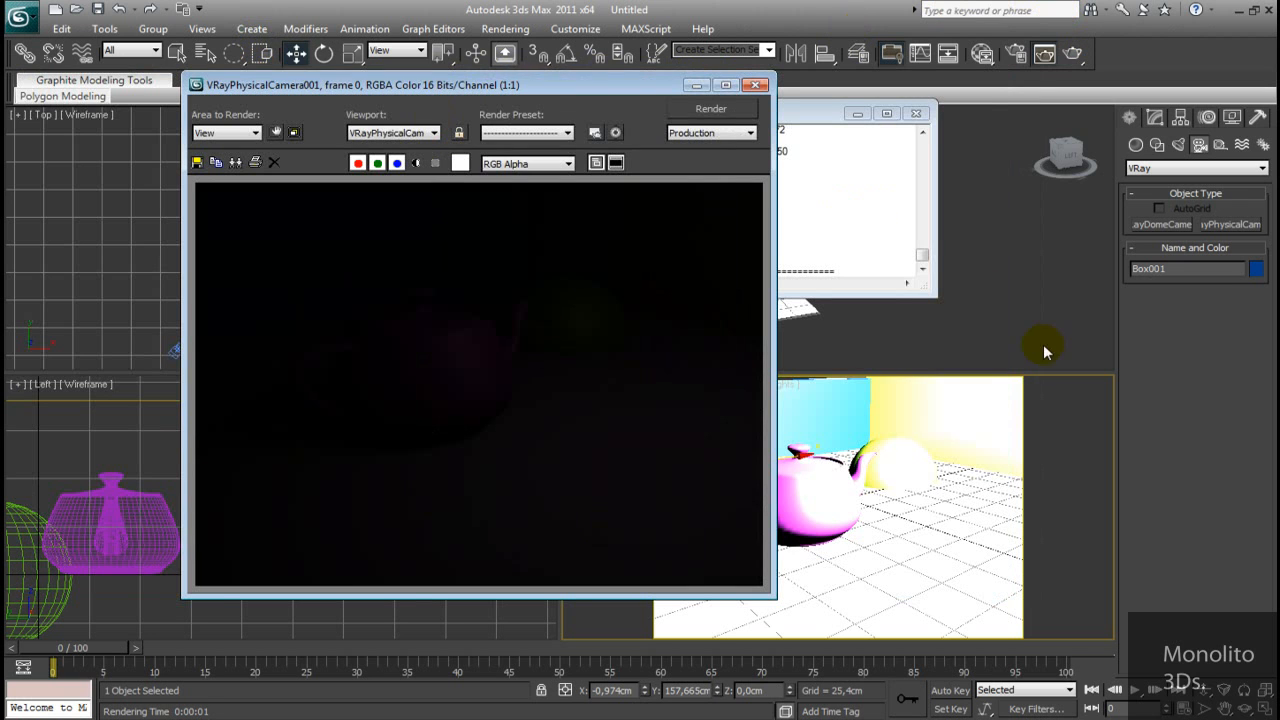
left_click(696, 84)
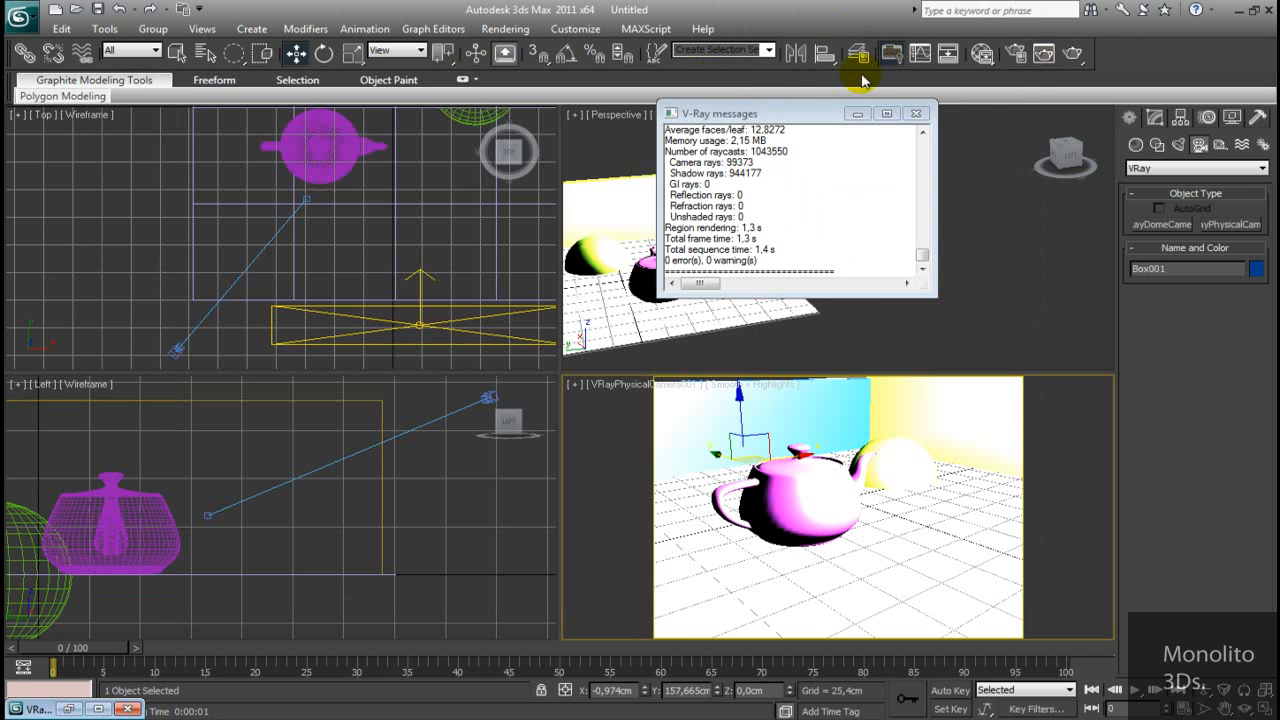
left_click(917, 116)
Select the V-Ray light in the Perspective viewport
left_click(787, 170)
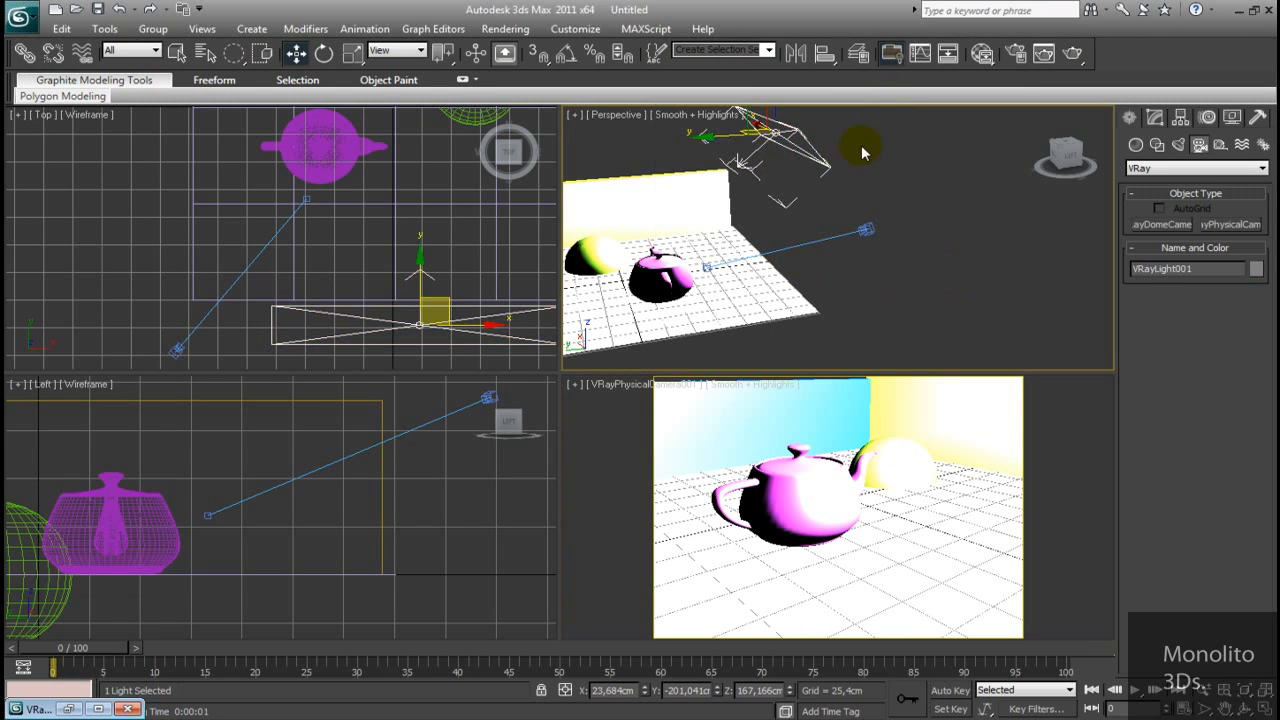
middle_click_drag(887, 210, 887, 241)
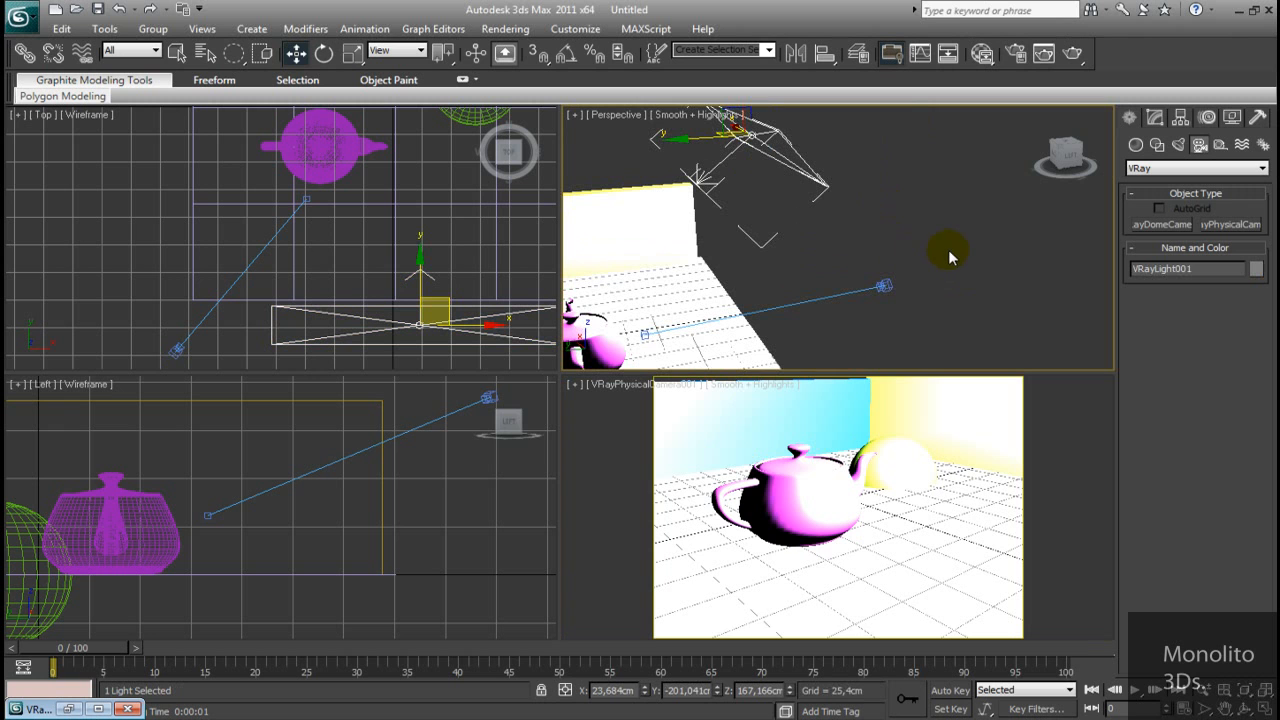
middle_click_drag(875, 291, 905, 252)
middle_click_drag(995, 307, 1062, 296, "alt")
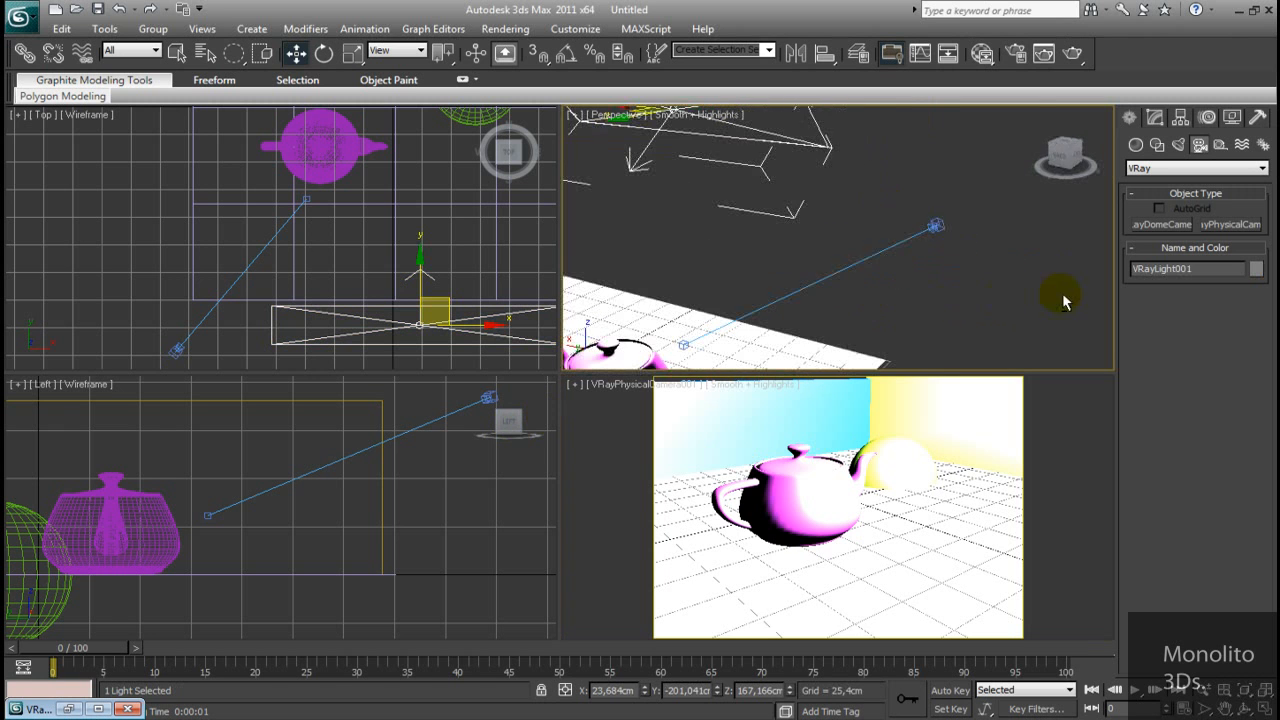
Set the view to render to VRayPhysicalCamera001 in the Render Setup and lock it
left_click(1014, 58)
left_click_drag(894, 418, 874, 249)
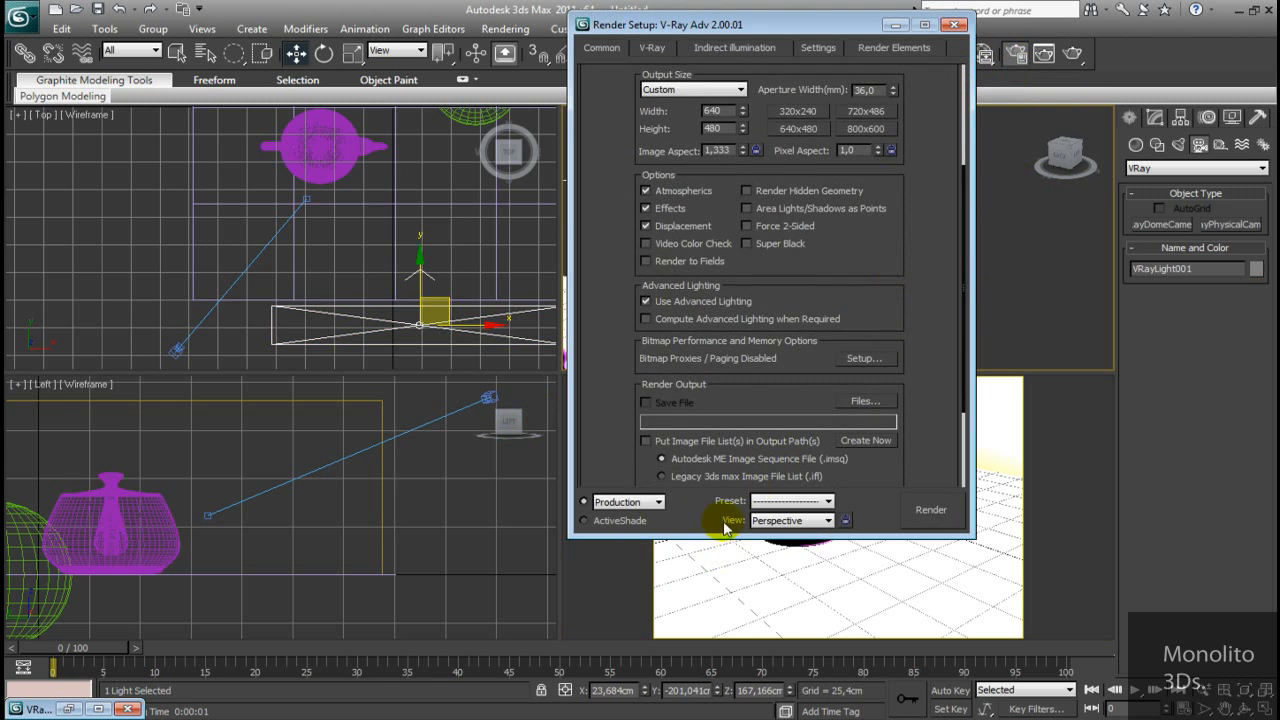
left_click(788, 521)
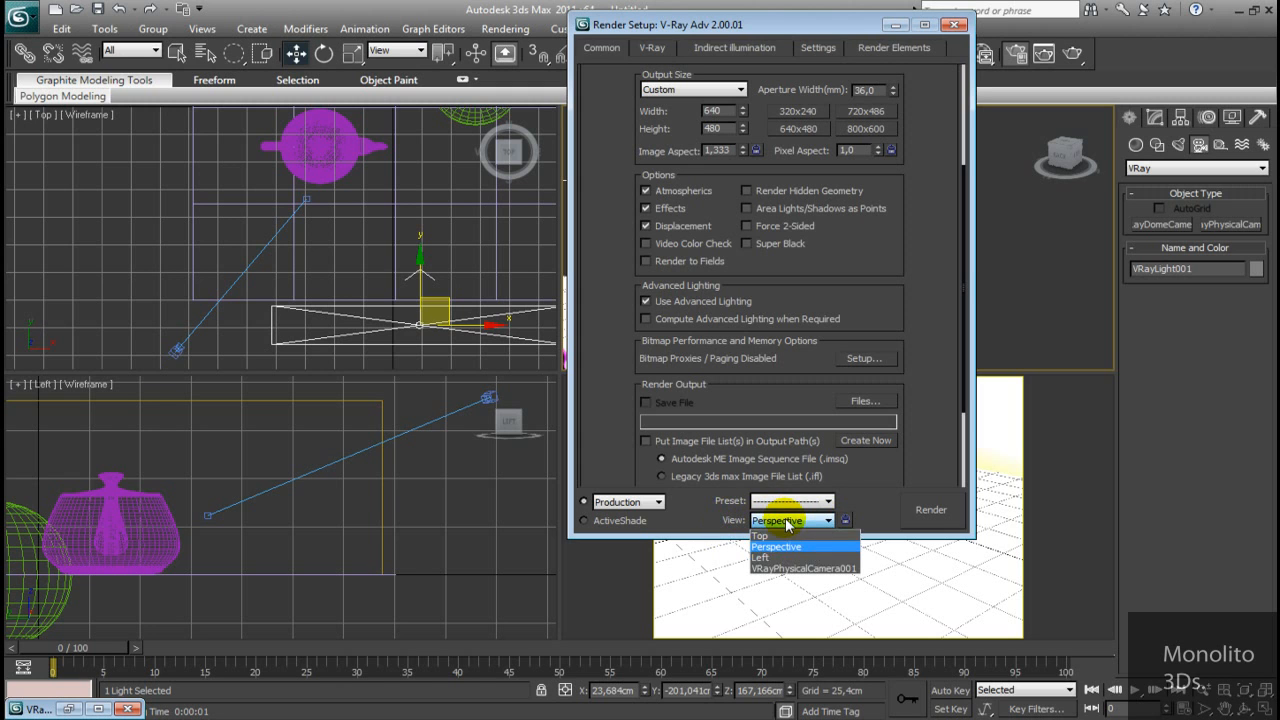
left_click(828, 570)
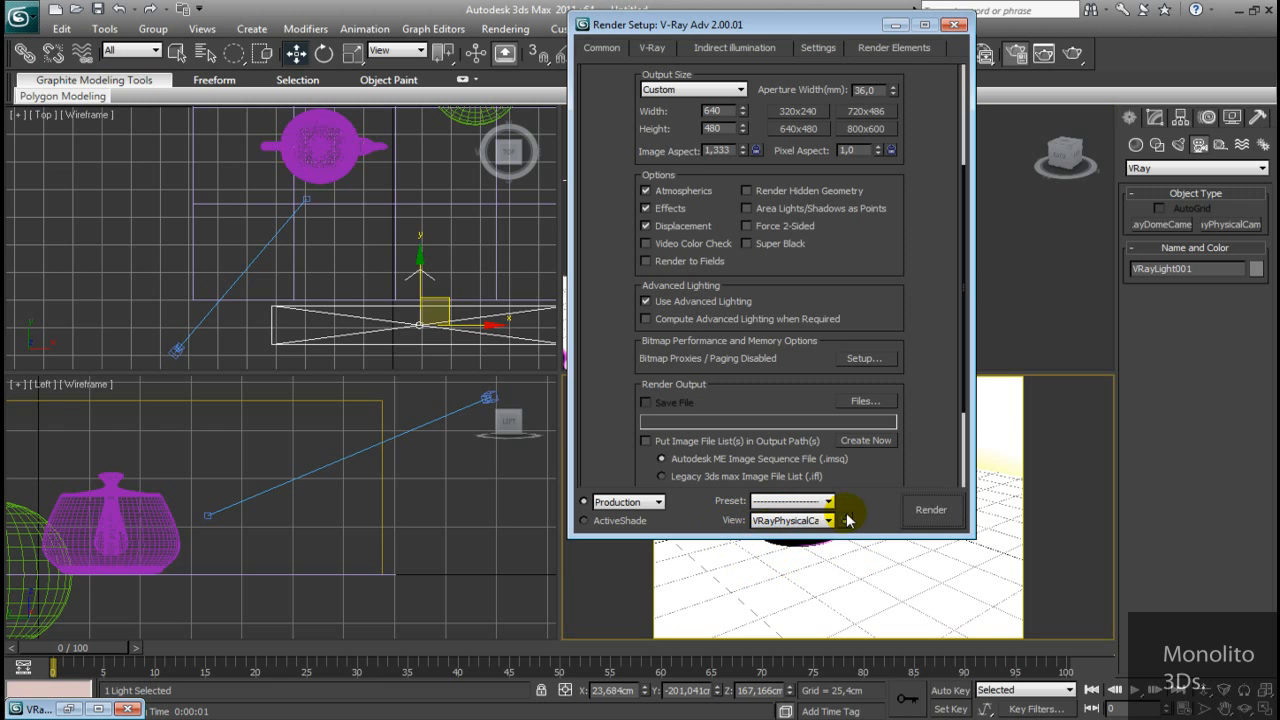
Render the locked physical camera view from the Render Setup, close the V-Ray messages and minimize the rendered frame
left_click(949, 519)
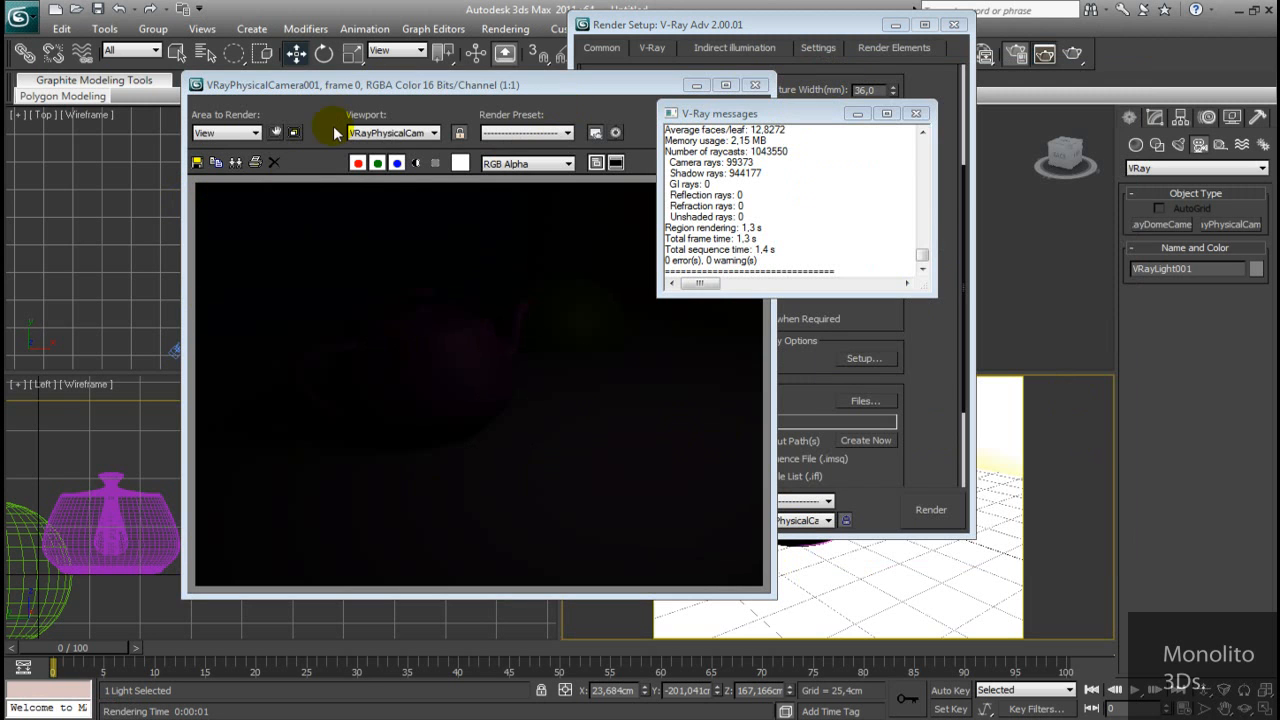
left_click(914, 113)
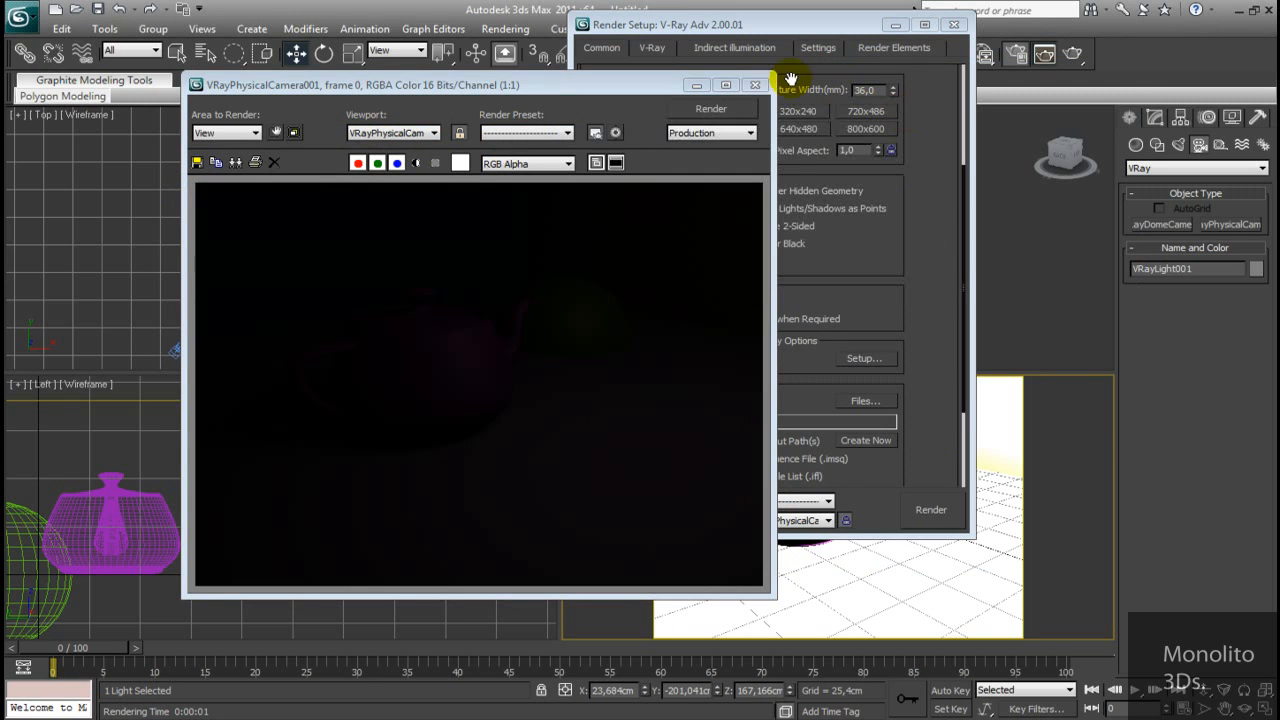
left_click(694, 86)
Set the V-Ray image sampler type to Fixed and the Area antialiasing filter's size to 1,0
left_click_drag(777, 23, 345, 140)
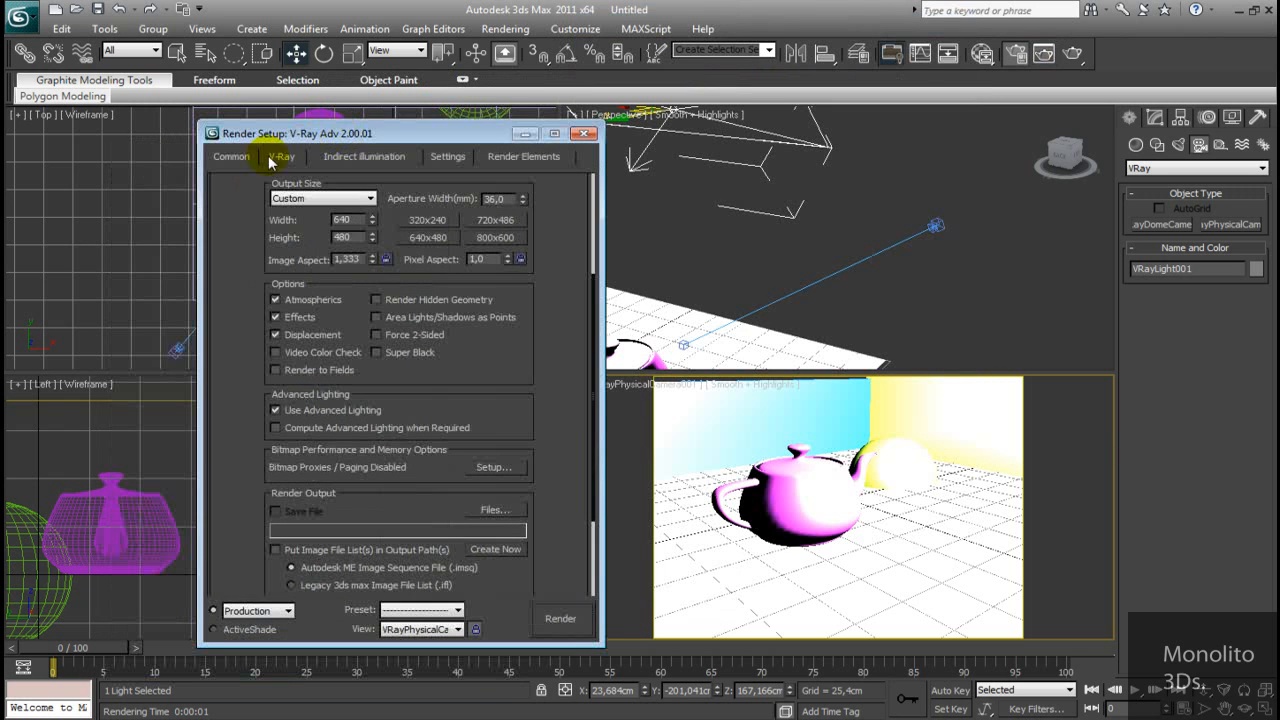
left_click(279, 157)
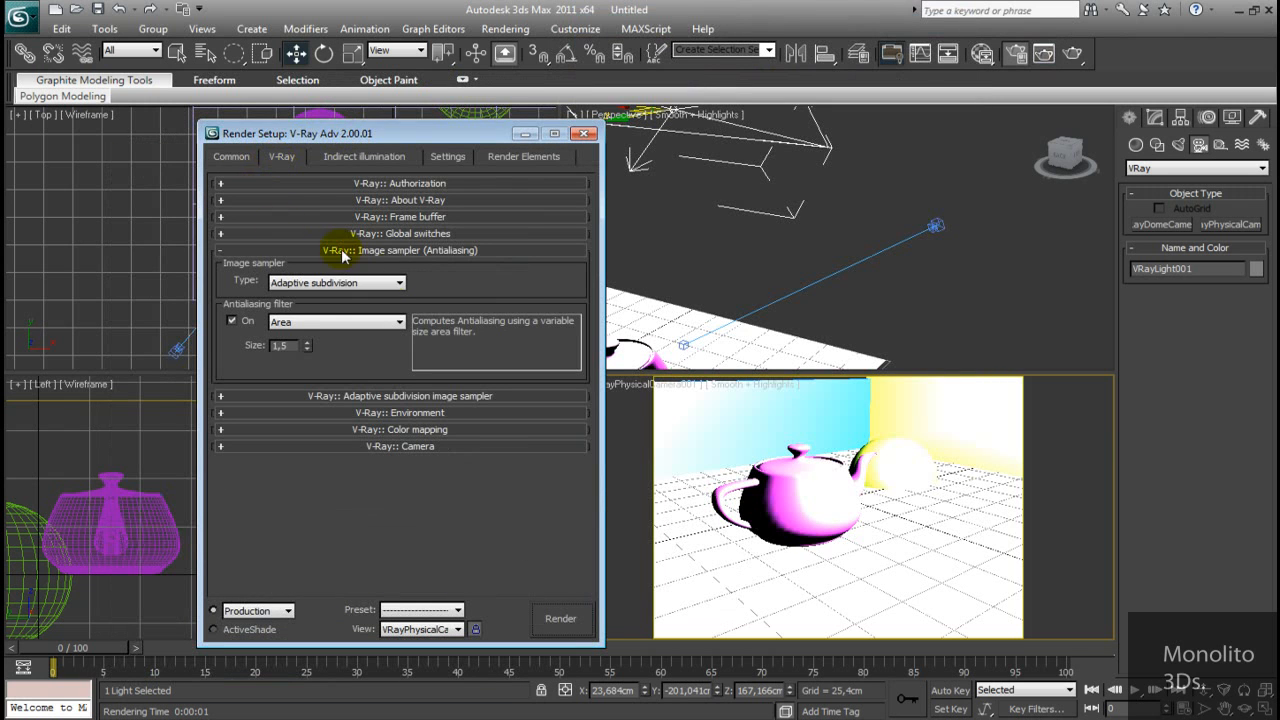
left_click(300, 283)
left_click(307, 302)
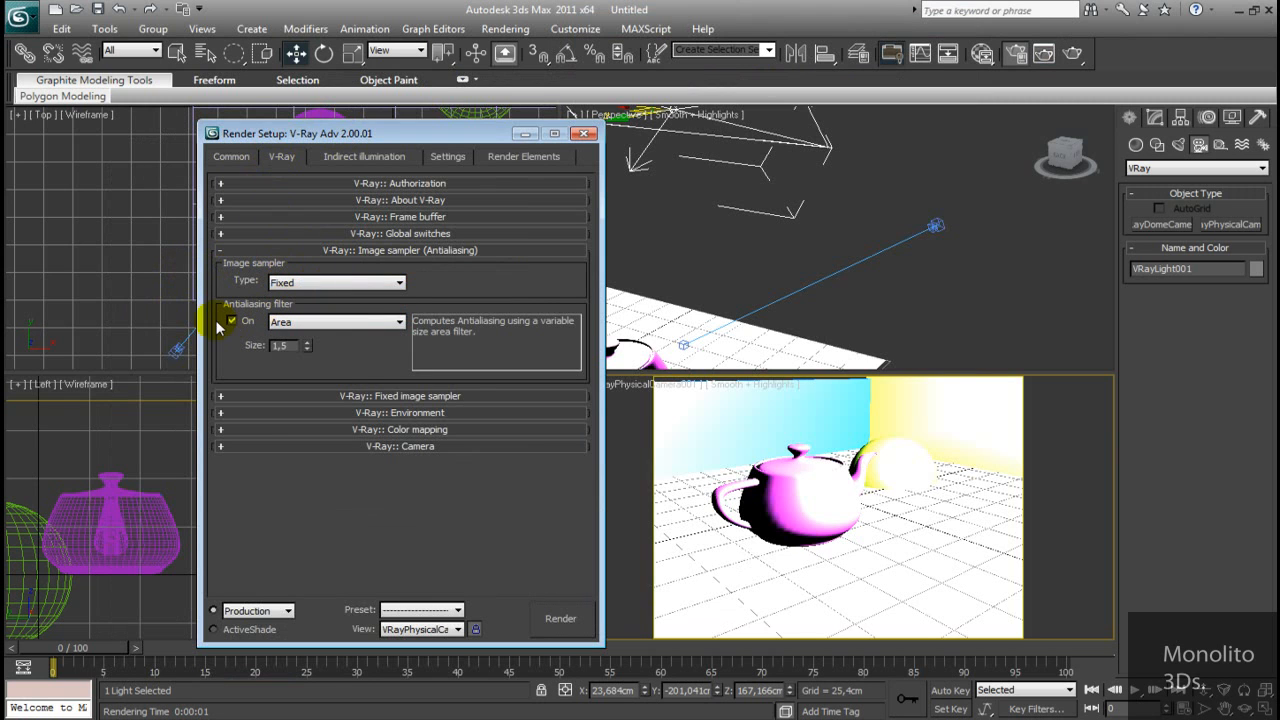
left_click(300, 322)
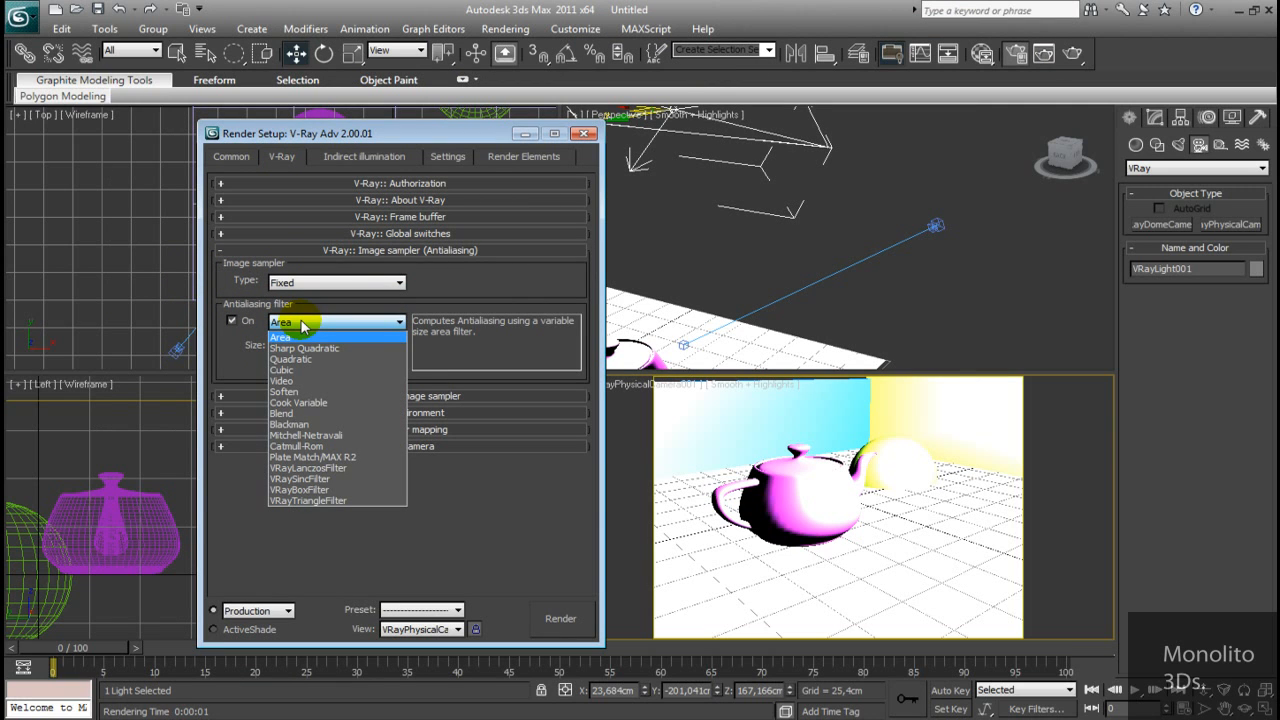
left_click(302, 326)
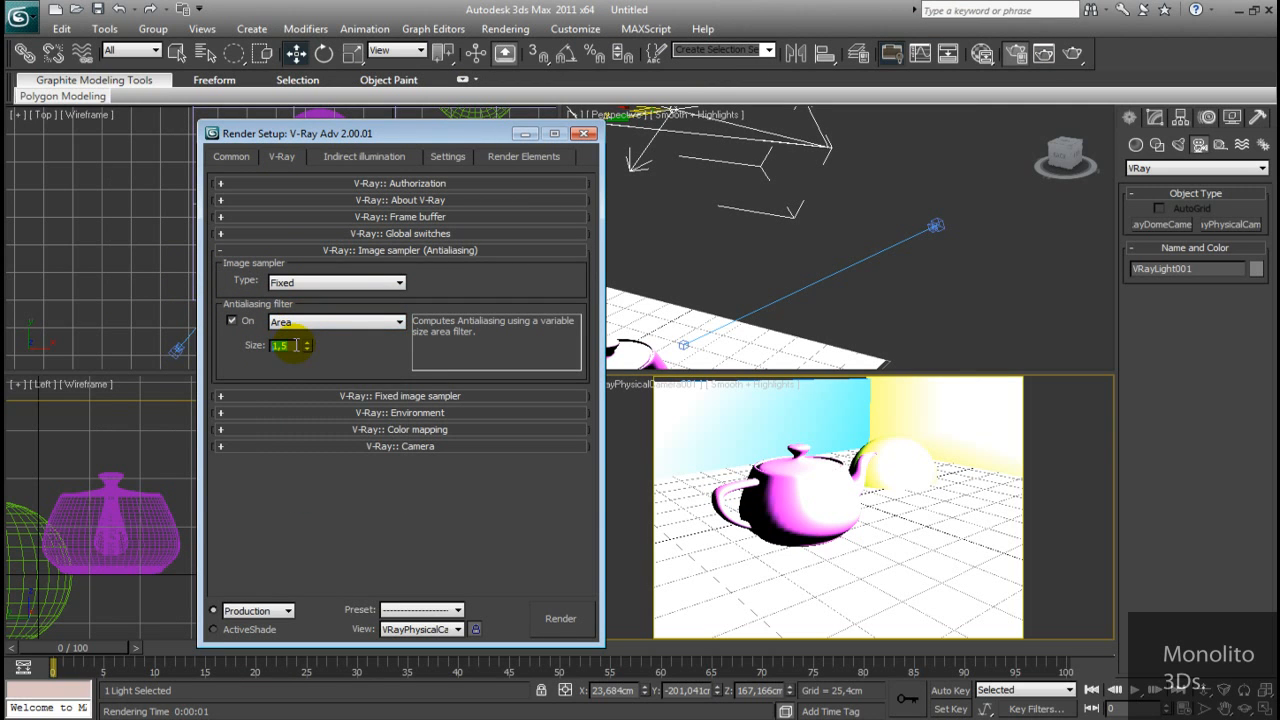
Expand the V-Ray Fixed image sampler and Environment settings in the Render Setup
left_click(413, 396)
left_click(365, 445)
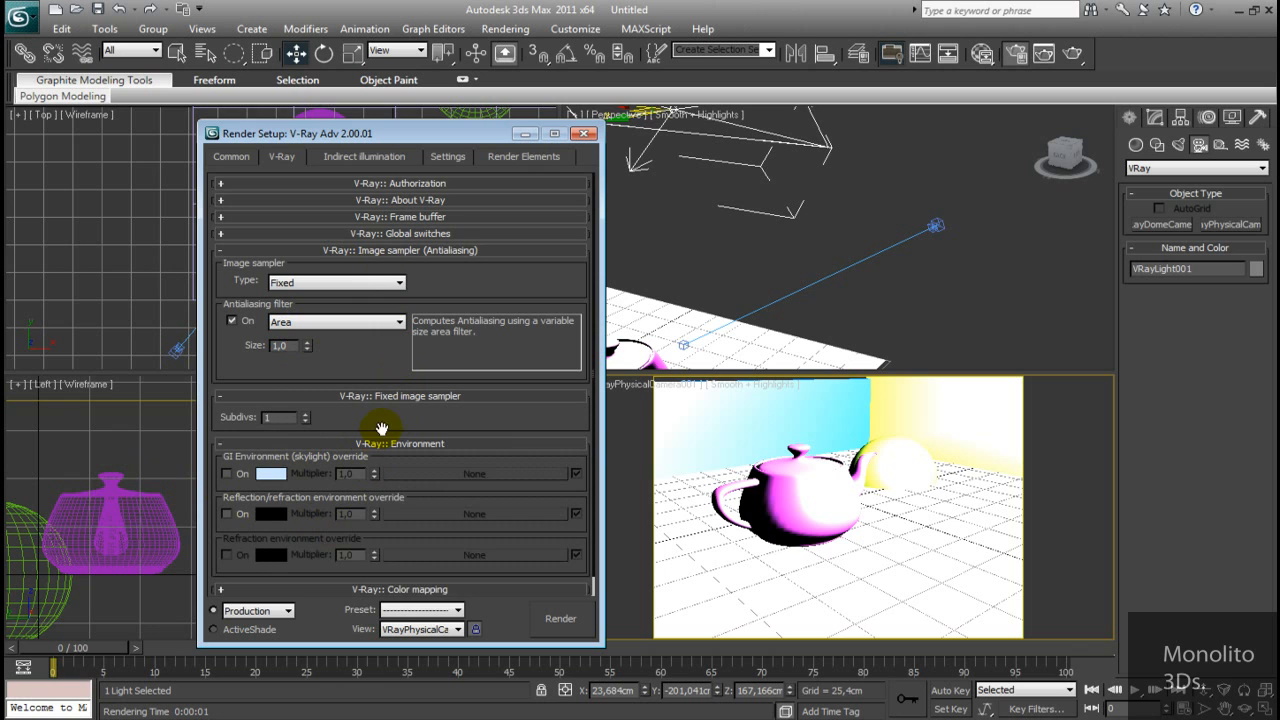
scroll(381, 428, "down", 1)
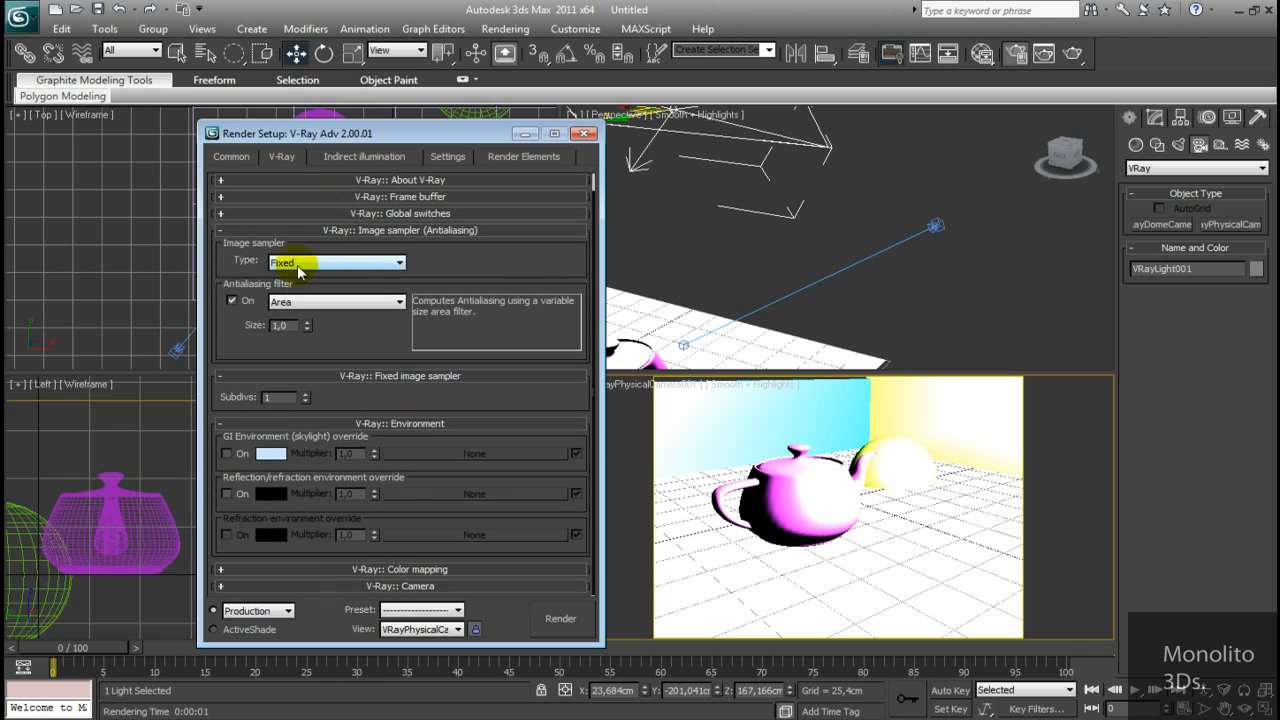
Examine the V-Ray Camera settings, and collapse the Camera, Environment and Fixed image sampler rollouts
left_click(352, 587)
left_click_drag(258, 407, 270, 450)
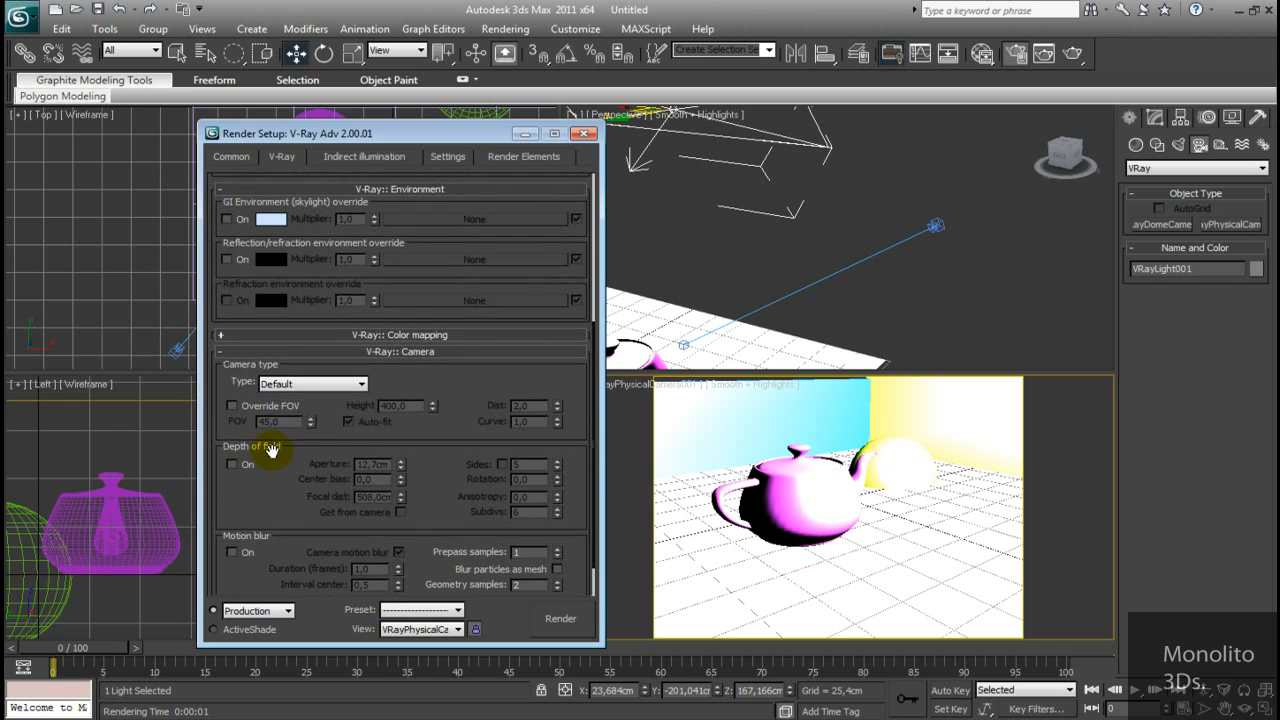
left_click(367, 352)
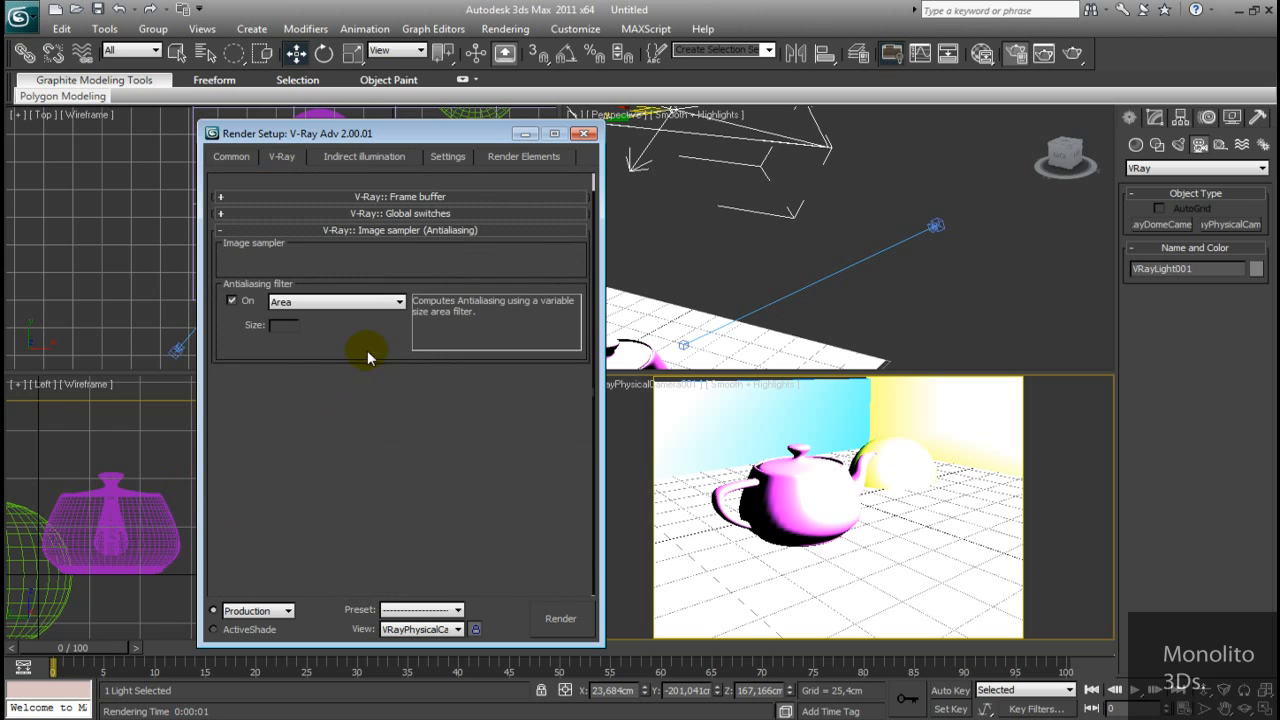
scroll(366, 423, "up", 1)
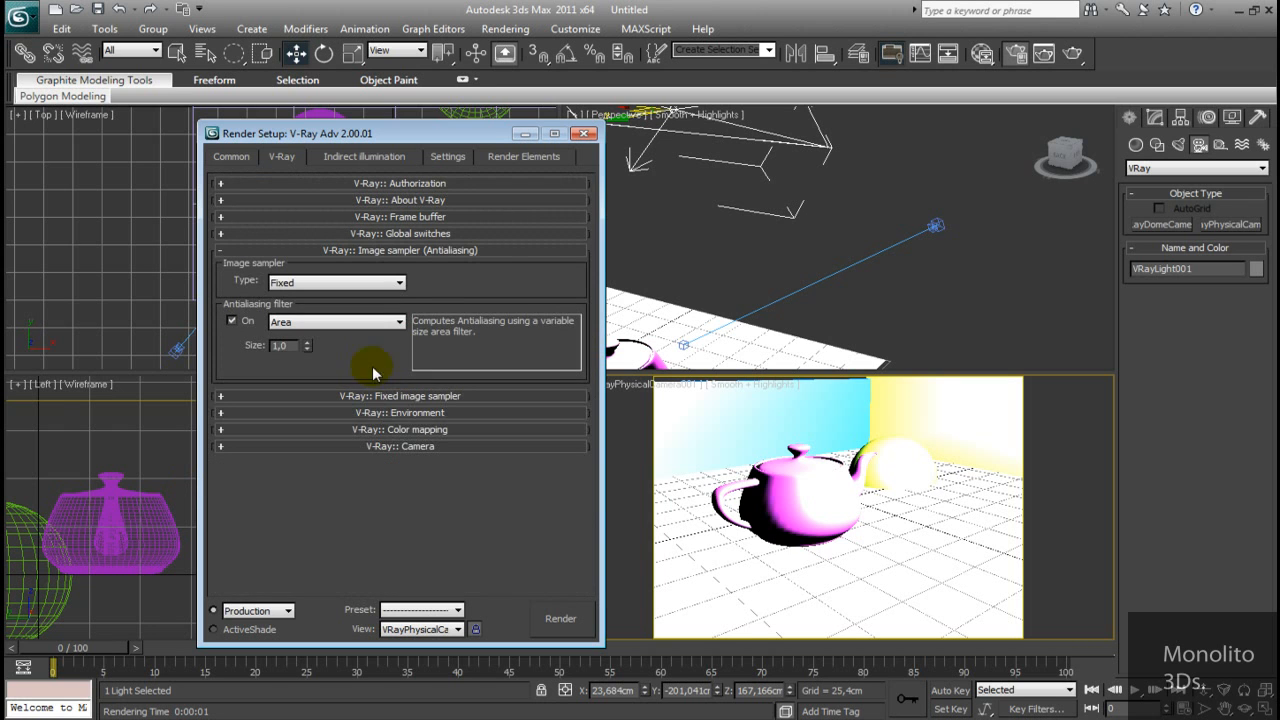
Expand the V-Ray Global switches and choose Off with GI for the default lights
left_click(430, 234)
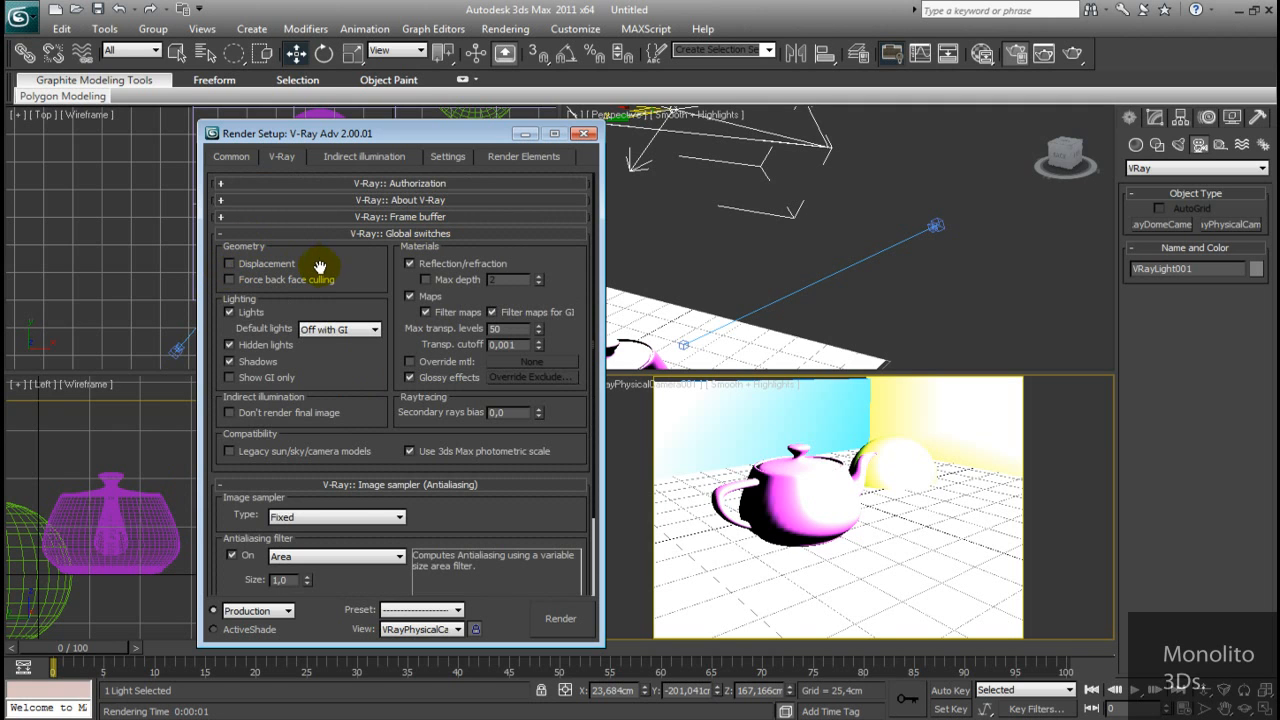
left_click(340, 330)
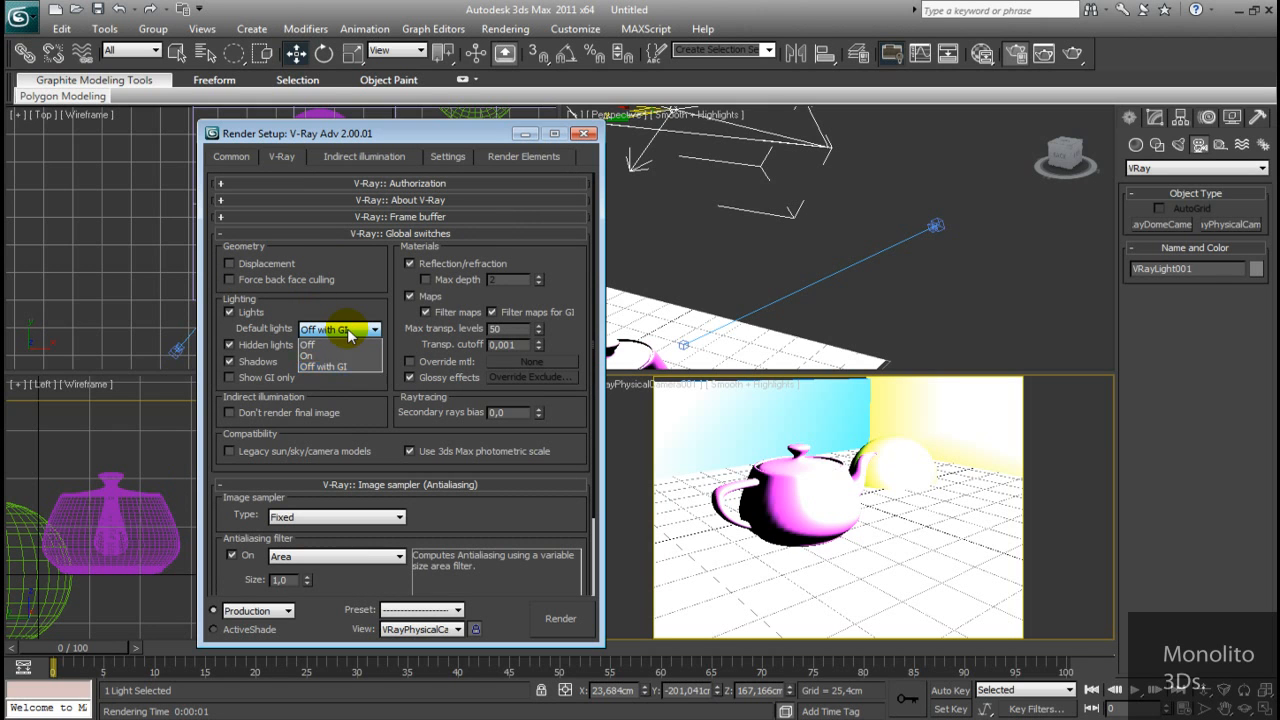
left_click(335, 366)
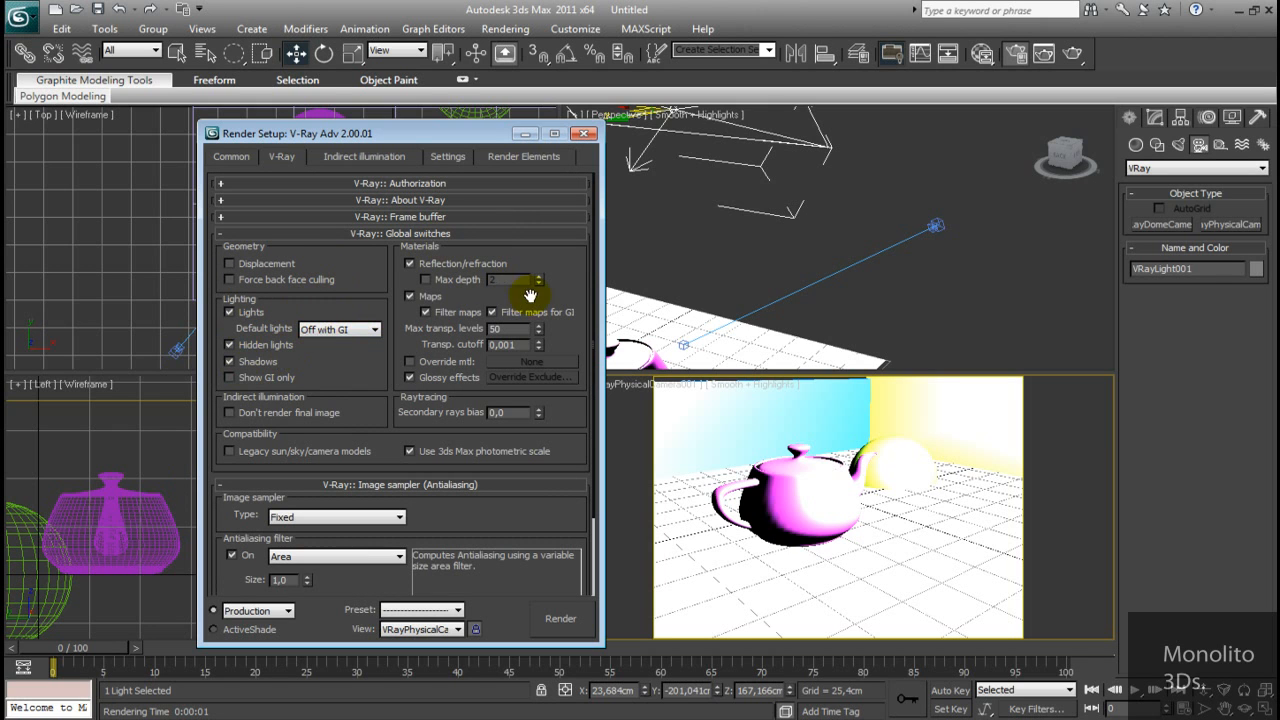
Turn on V-Ray indirect illumination and set the irradiance map preset to Low with 30 HSph subdivs and Show calc. phase enabled
left_click(334, 156)
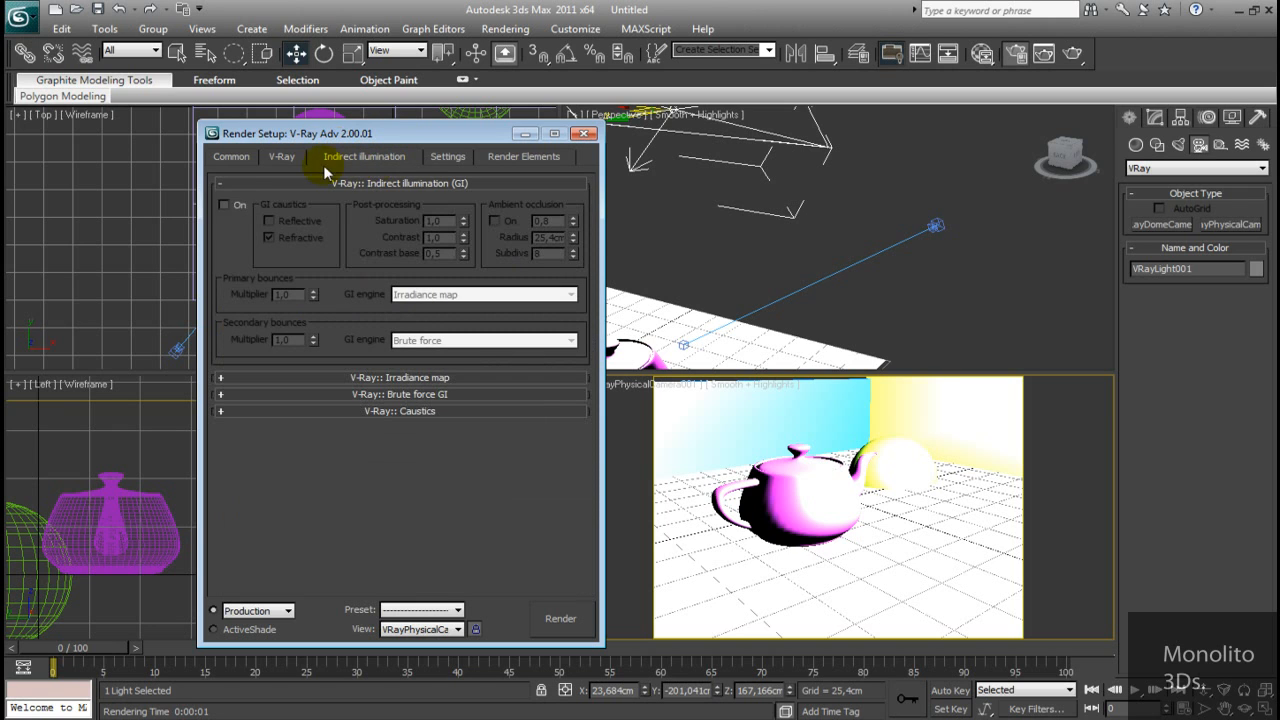
left_click(223, 206)
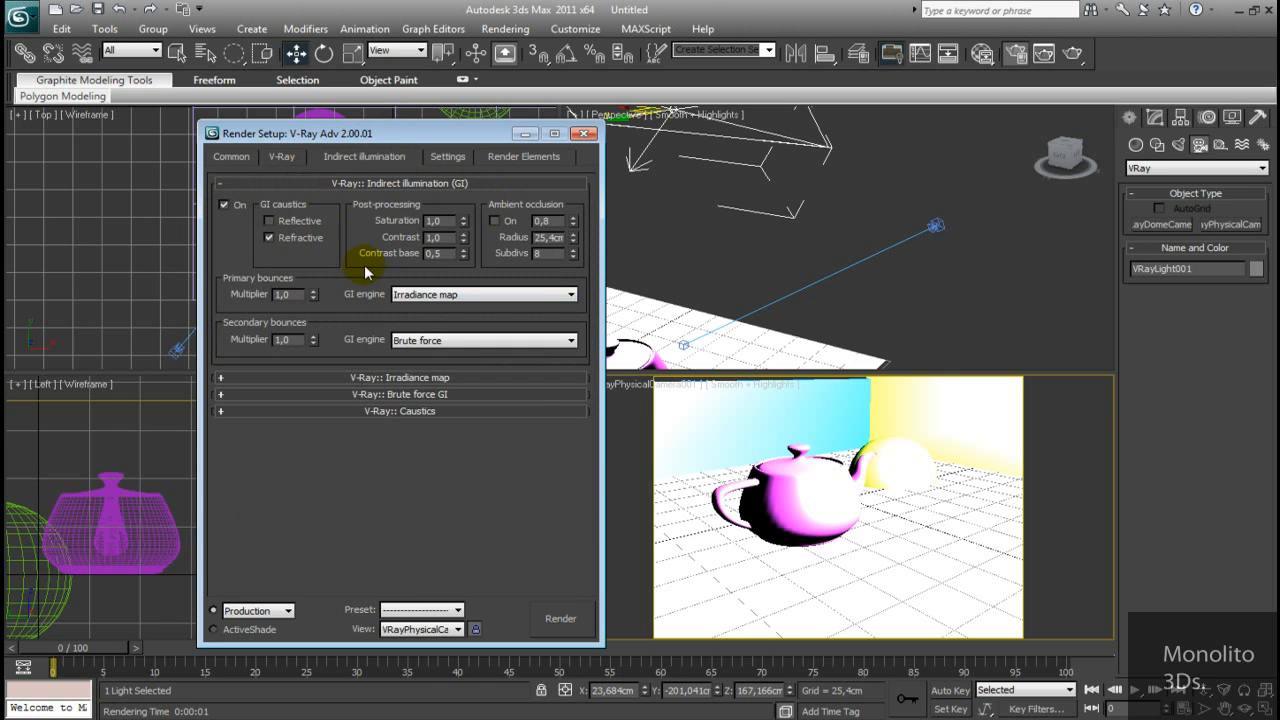
left_click(232, 380)
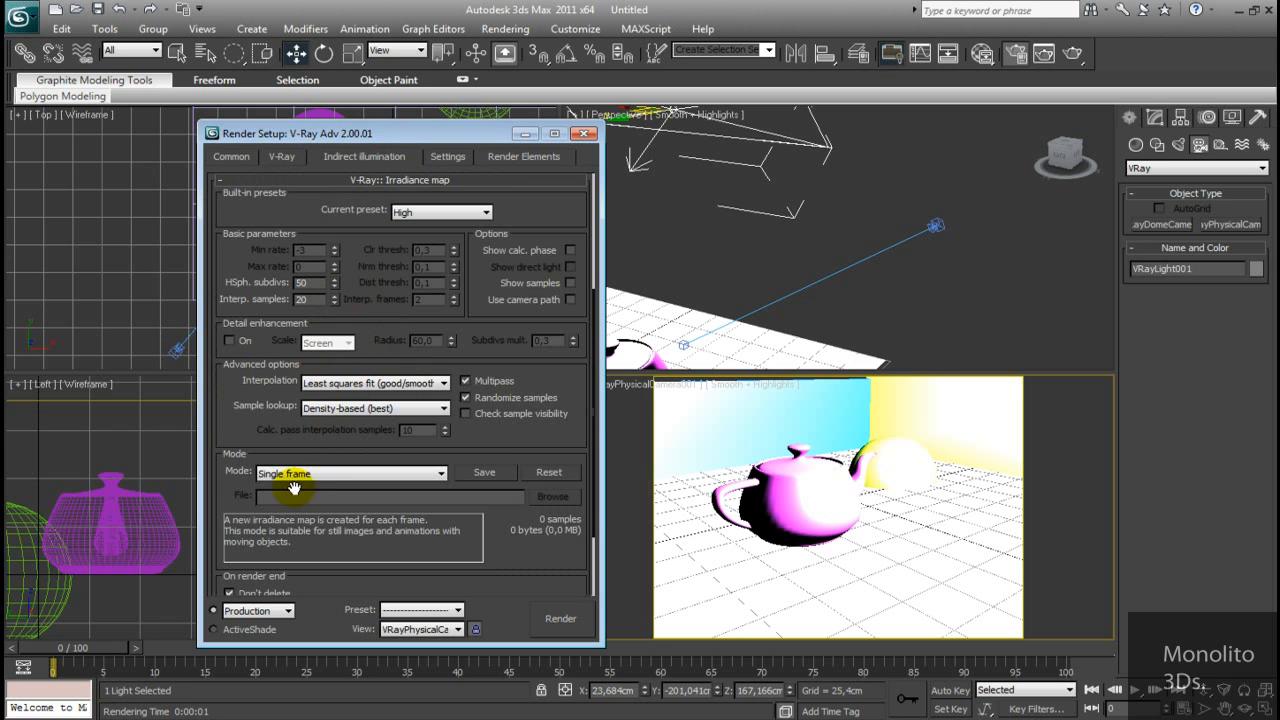
scroll(240, 434, "down", 5)
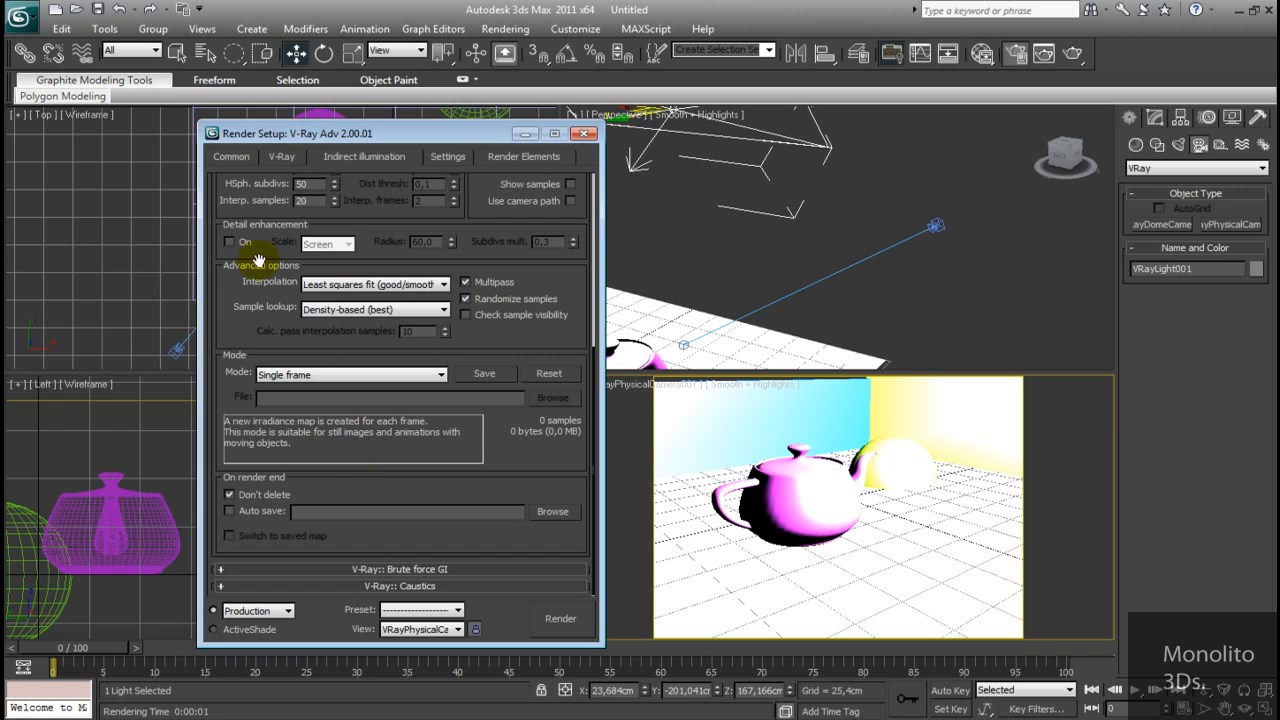
scroll(268, 242, "up", 1)
scroll(268, 242, "up", 8)
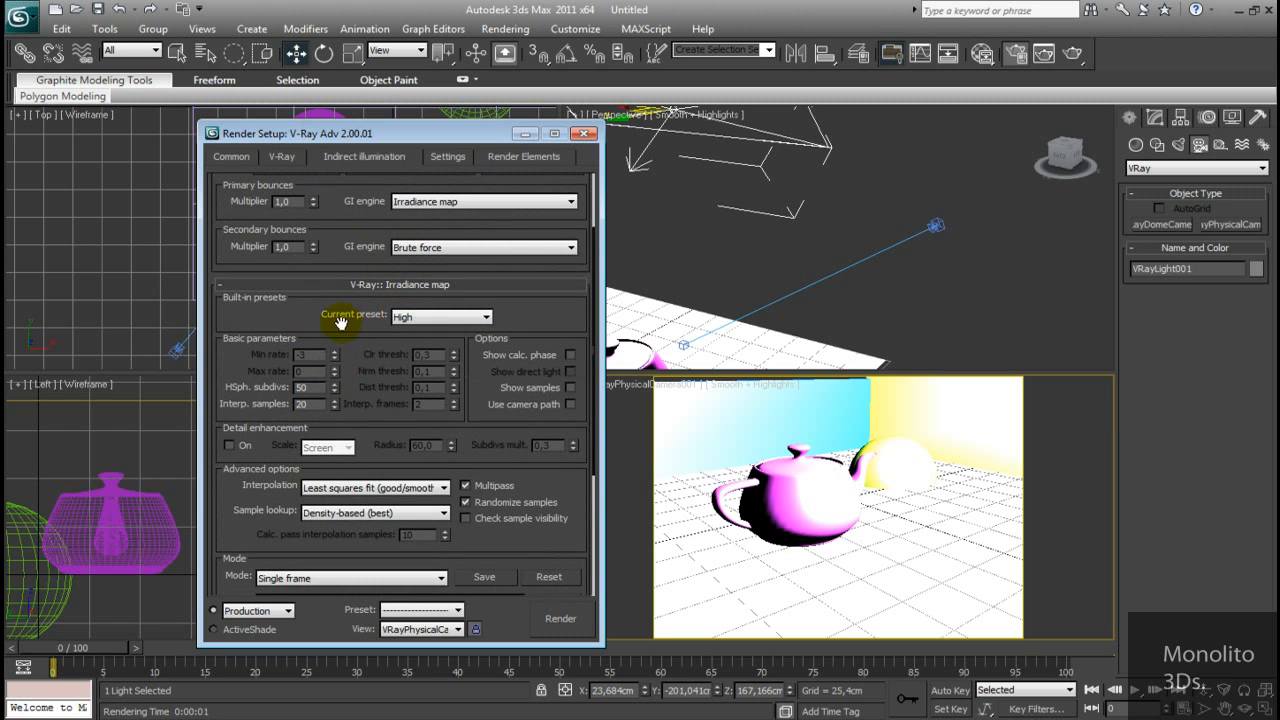
left_click(410, 317)
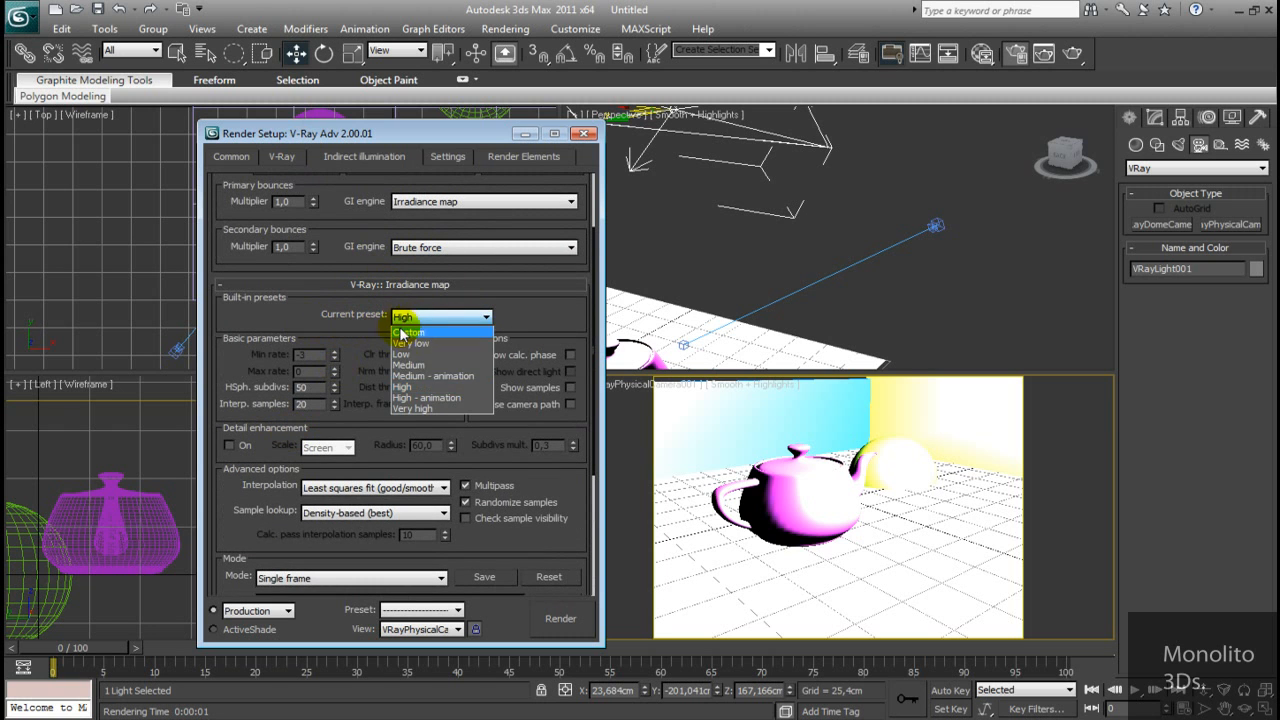
left_click(412, 355)
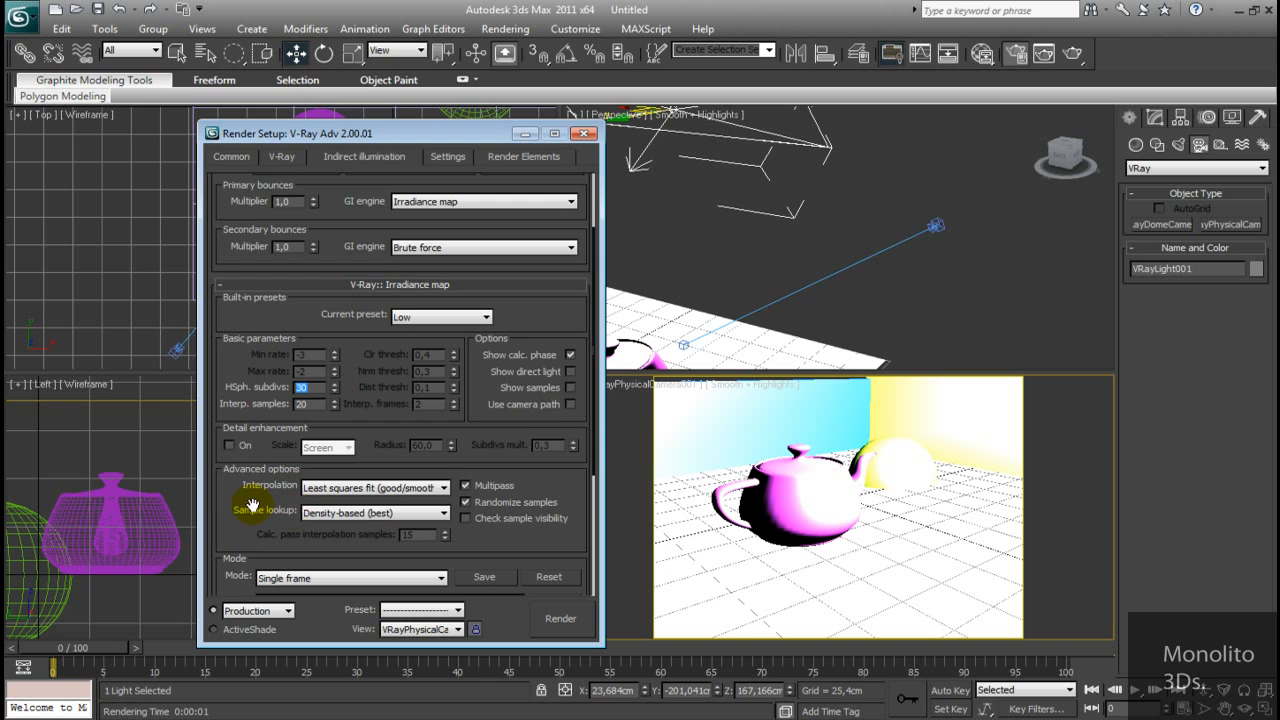
Expand the Brute force GI rollout and examine its settings along with the rest of the irradiance map options
left_click_drag(248, 506, 240, 212)
left_click(382, 569)
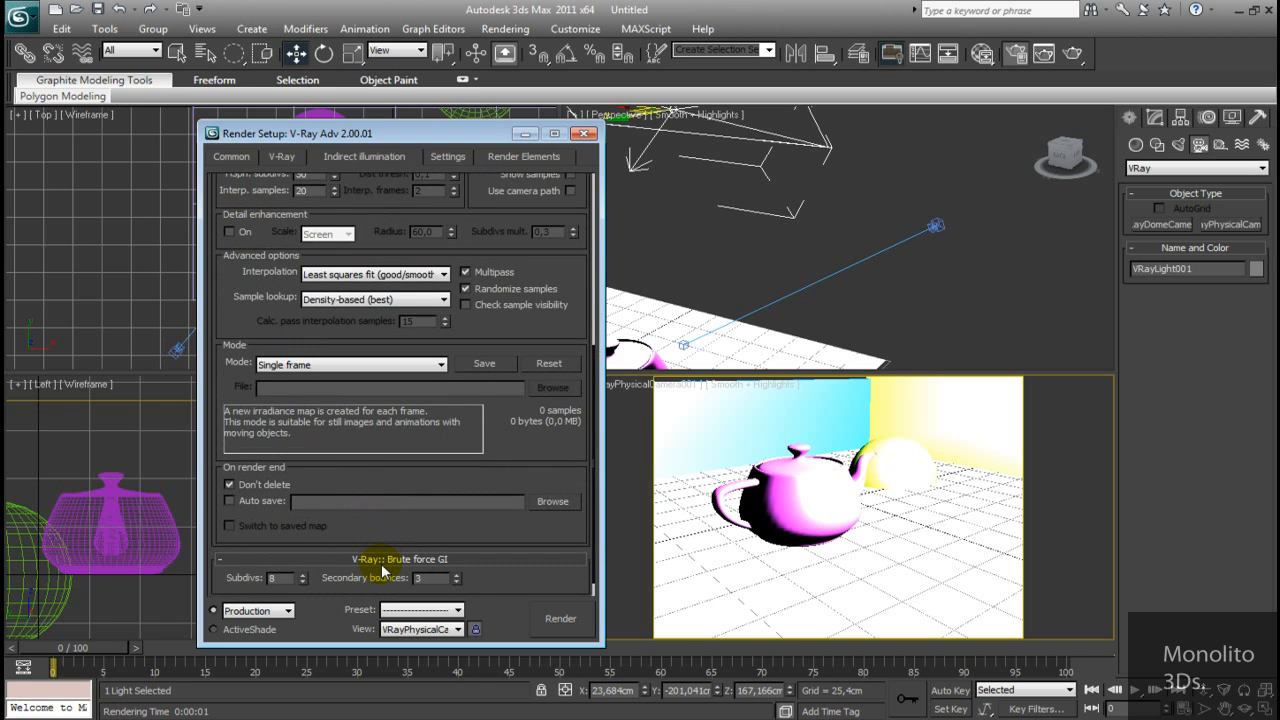
scroll(322, 576, "down", 5)
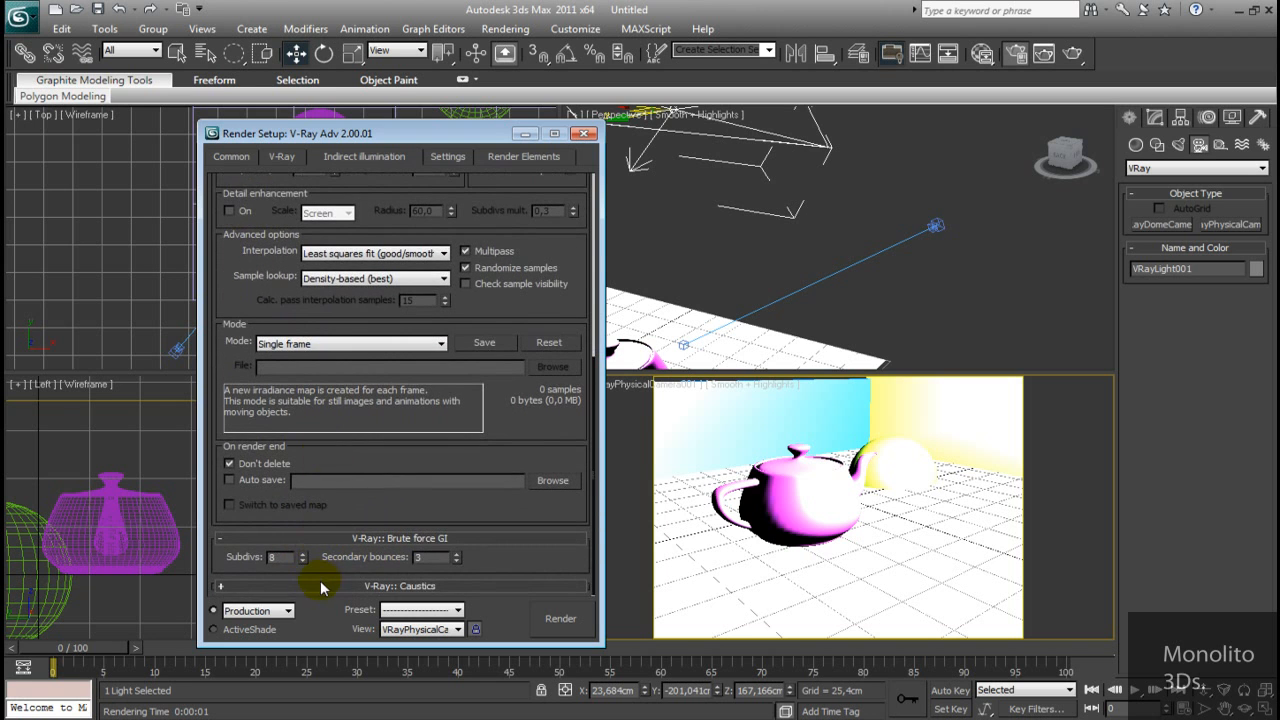
left_click(384, 365)
left_click(383, 532)
Turn off the VRay log window and set the render region division's X size to 32 in the V-Ray System settings
left_click(446, 158)
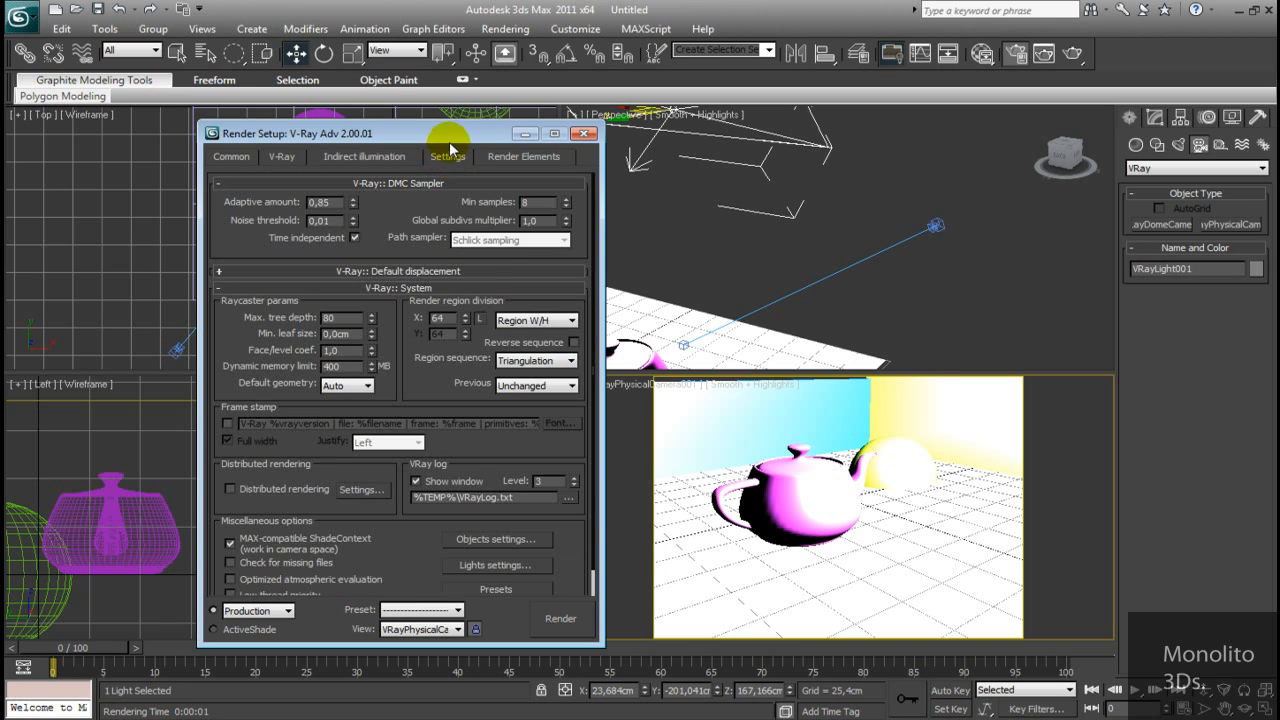
scroll(432, 297, "down", 1)
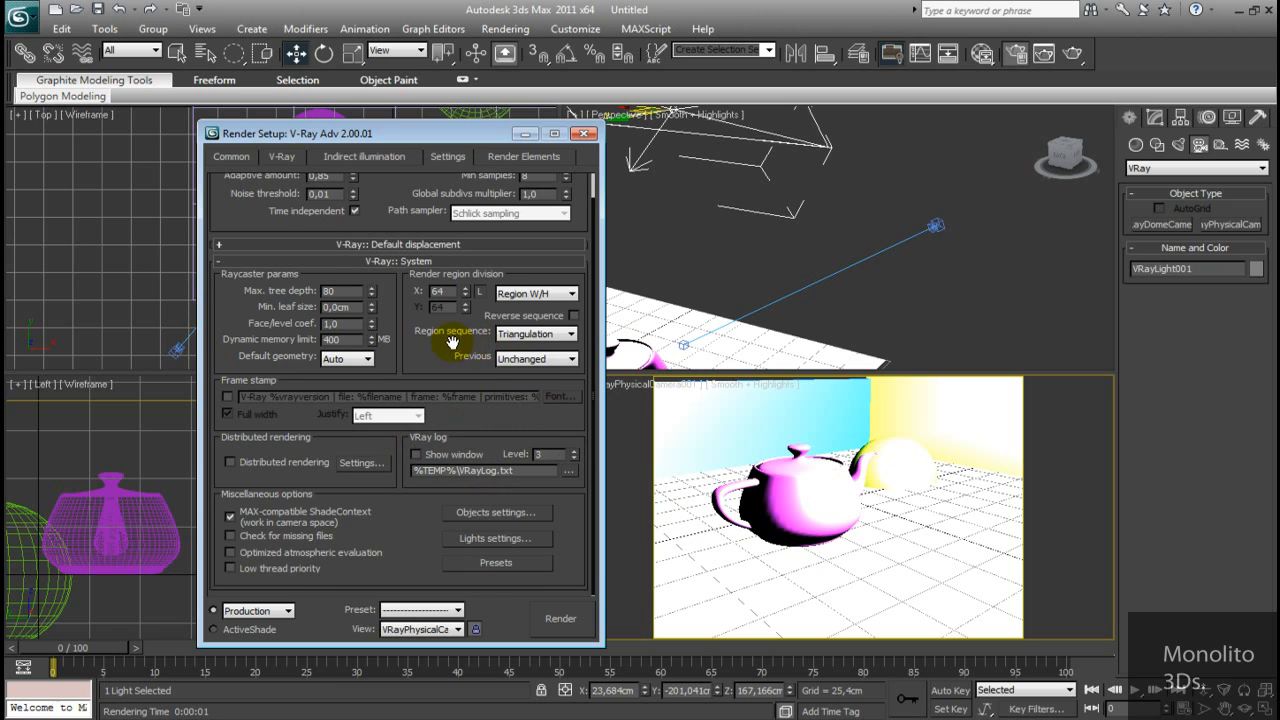
left_click_drag(452, 343, 449, 396)
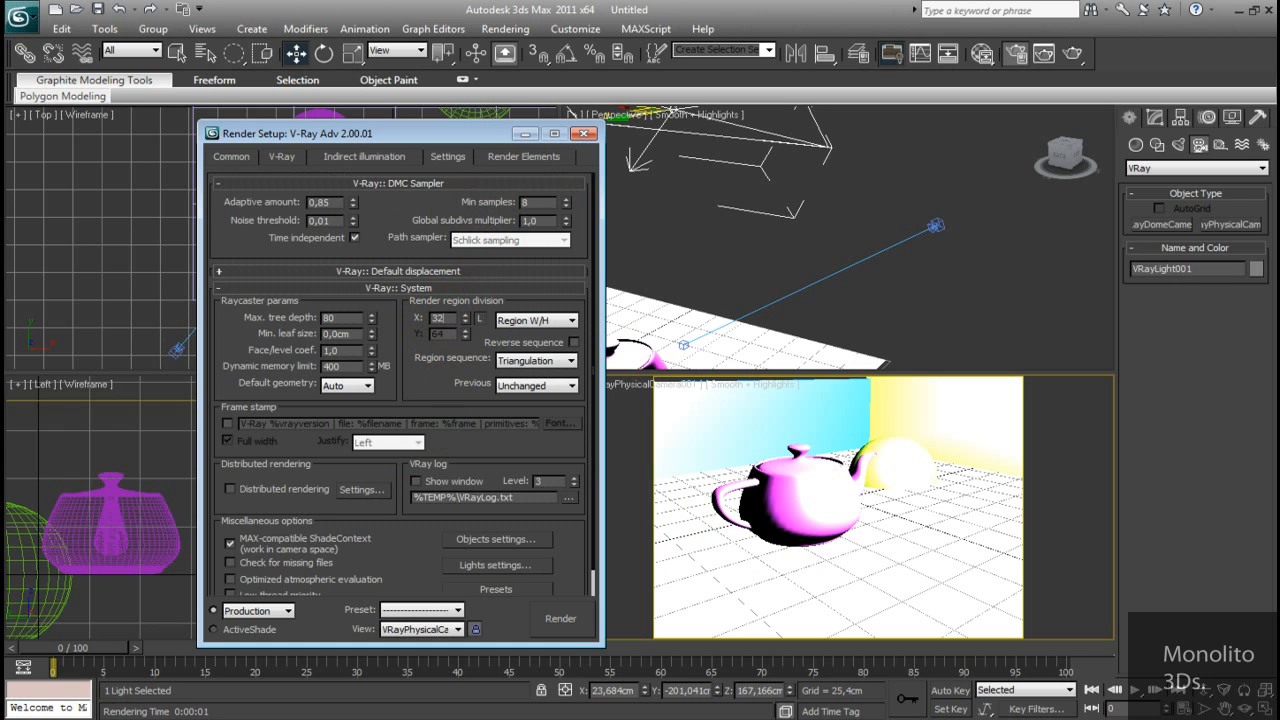
Render the physical camera view, move the frame and Render Setup windows apart and minimize the rendered frame
left_click(568, 626)
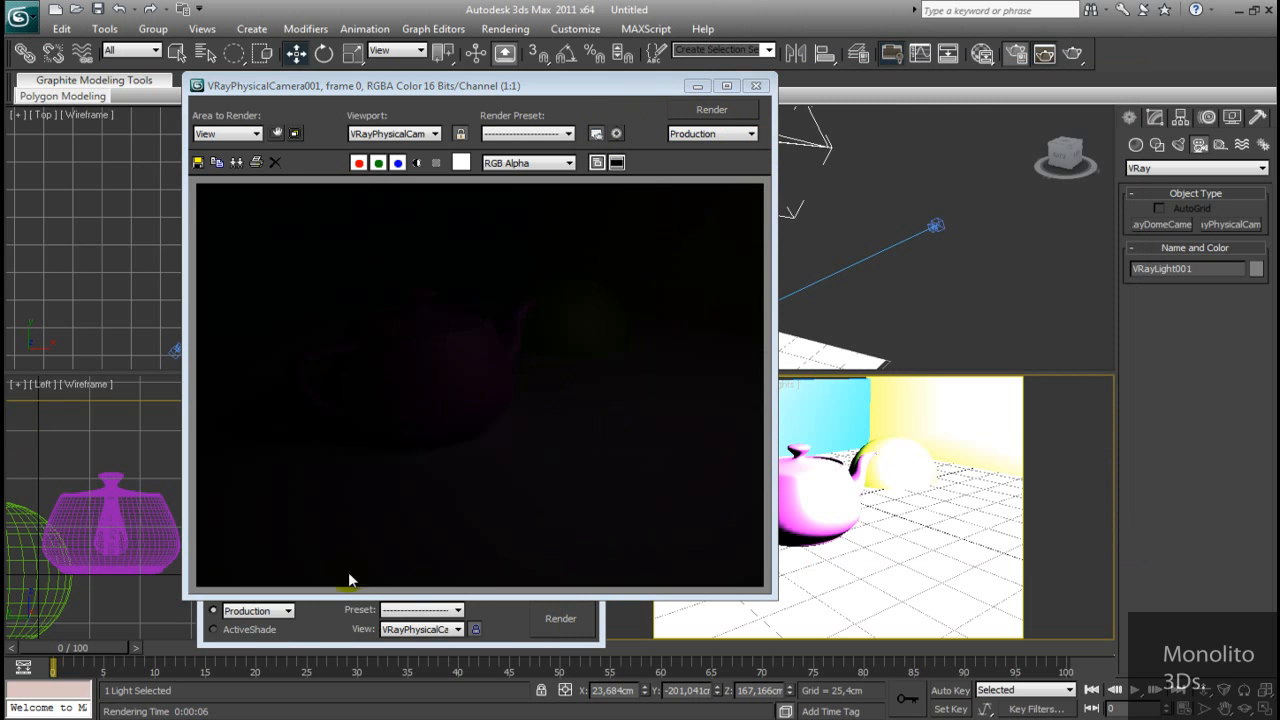
left_click_drag(620, 97, 1037, 118)
left_click_drag(423, 128, 268, 137)
left_click_drag(743, 104, 620, 107)
left_click(1056, 104)
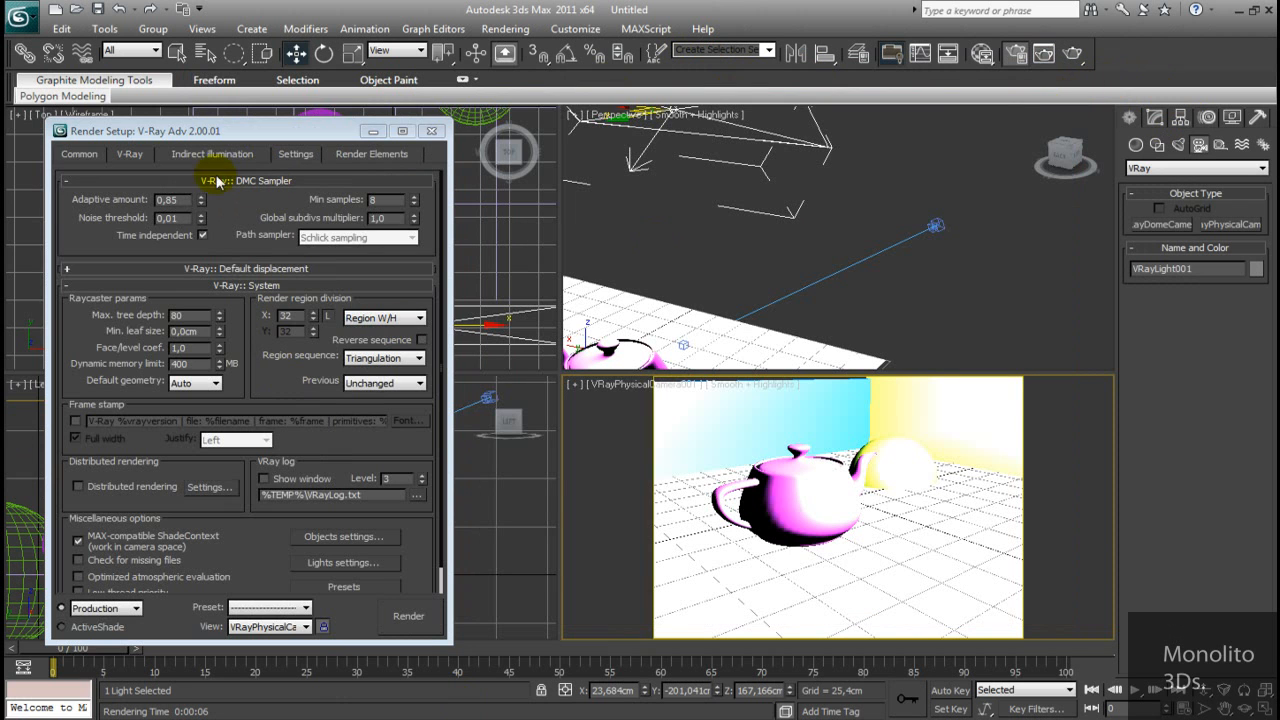
Assign V-Ray RT 2.00.01 as the ActiveShade renderer in the common render settings
left_click(77, 154)
left_click_drag(148, 140, 304, 115)
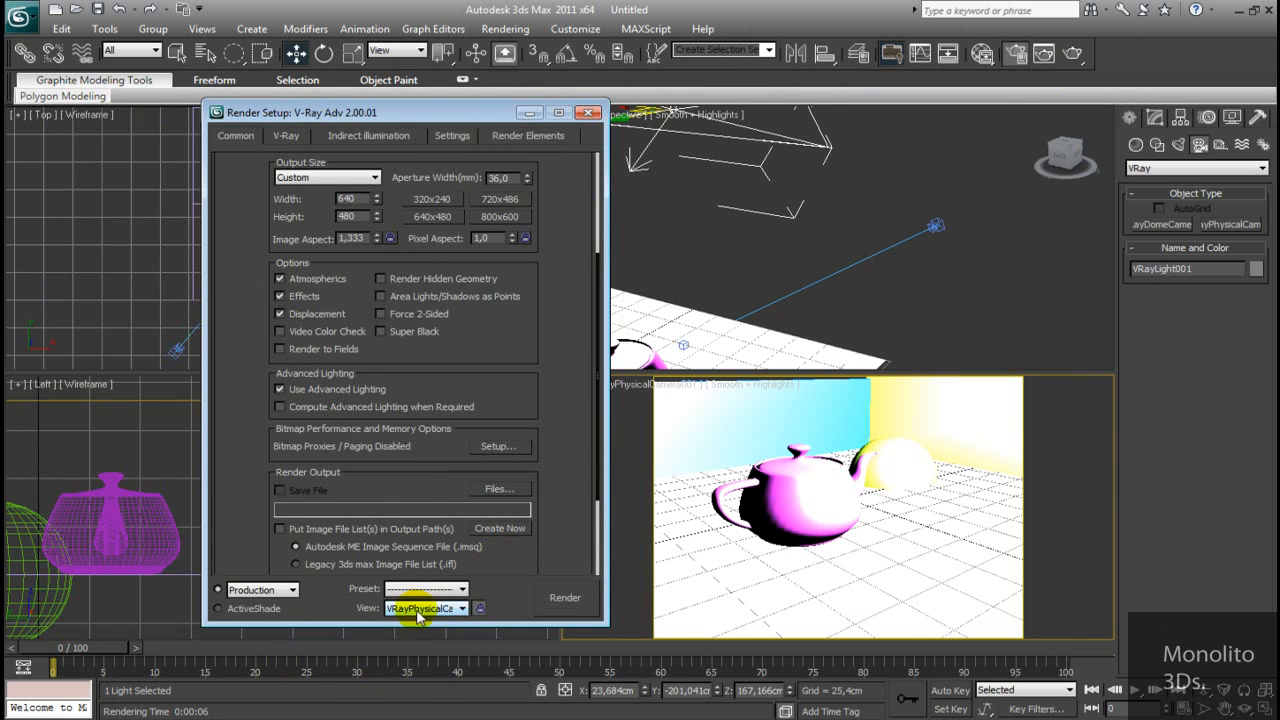
left_click(810, 287)
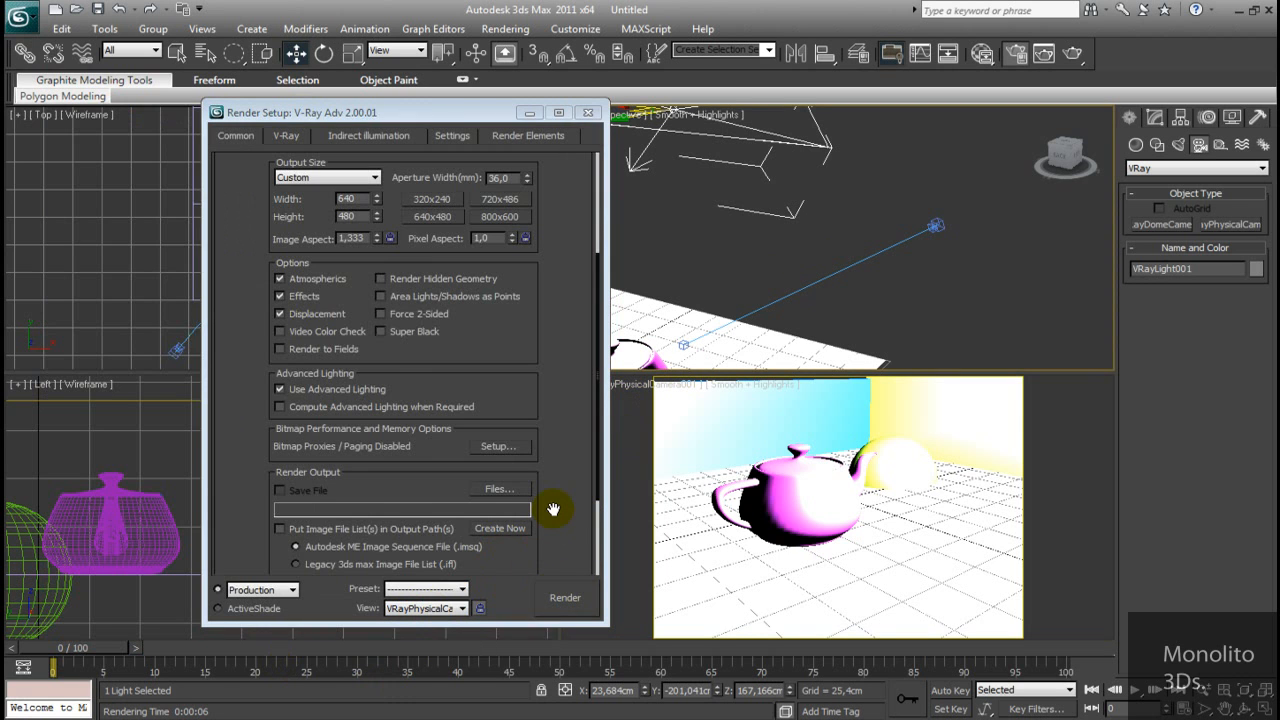
left_click_drag(553, 509, 478, 265)
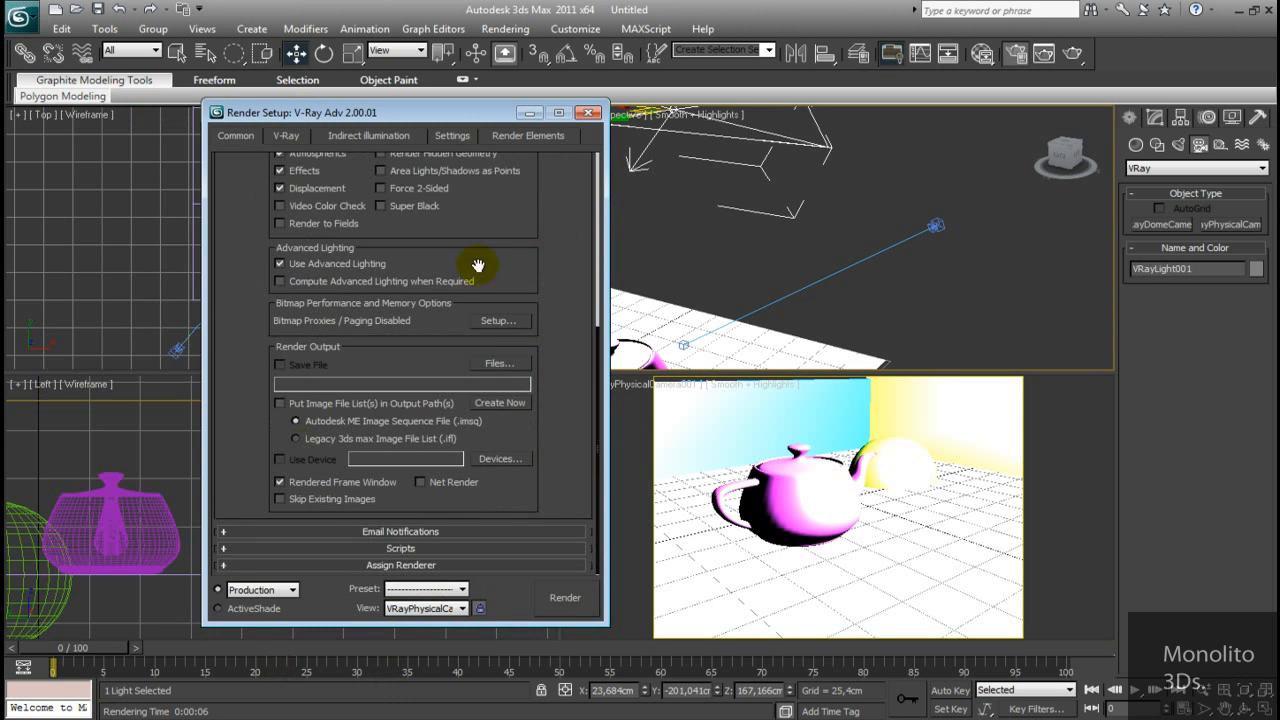
left_click(360, 566)
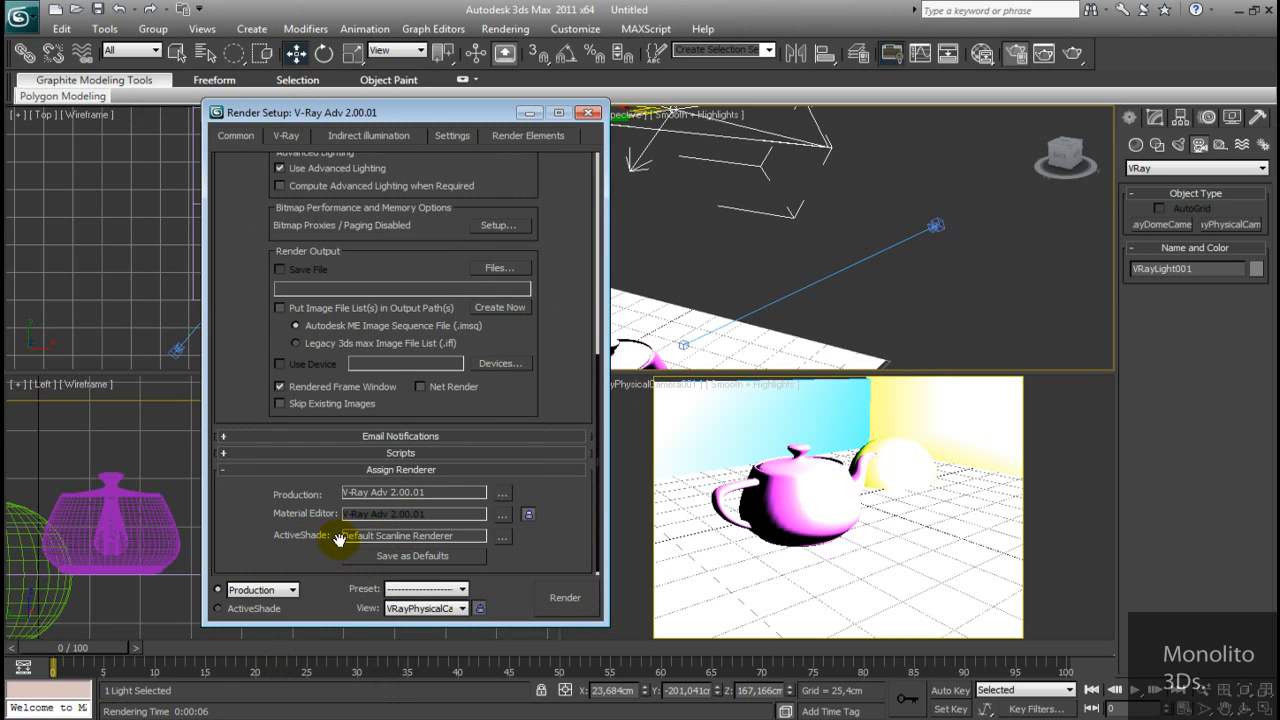
left_click(503, 538)
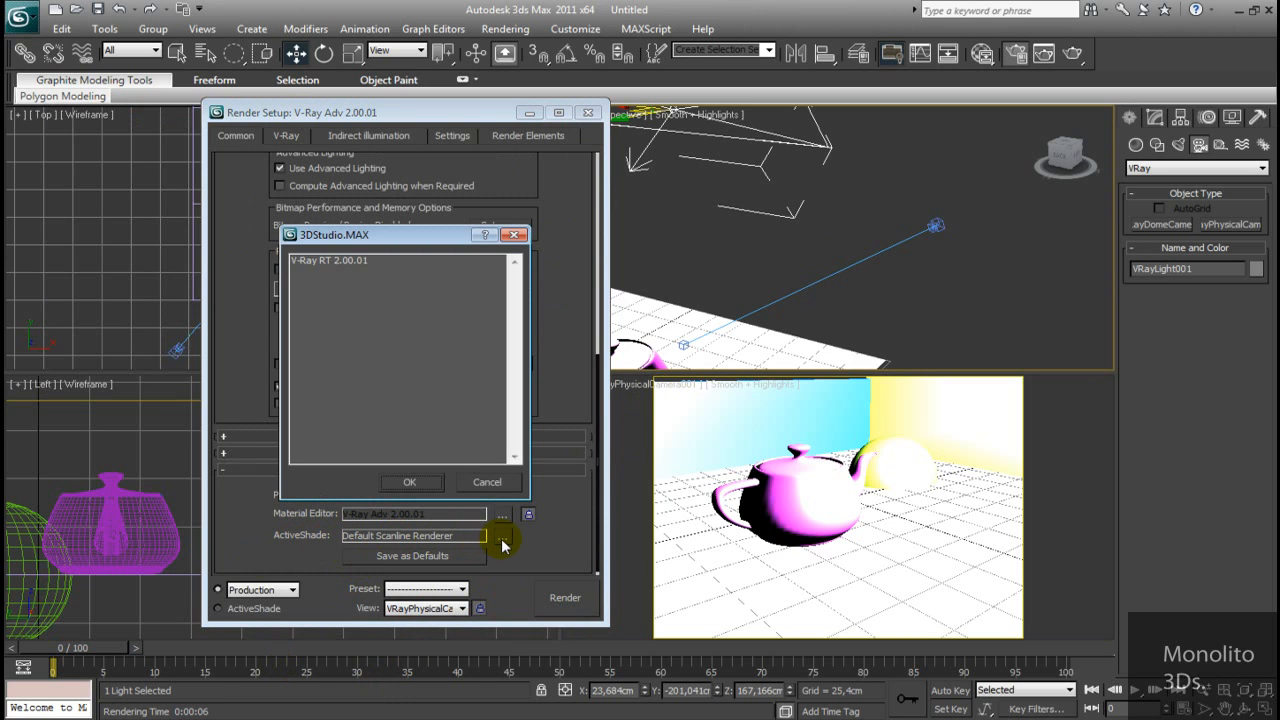
left_click(305, 261)
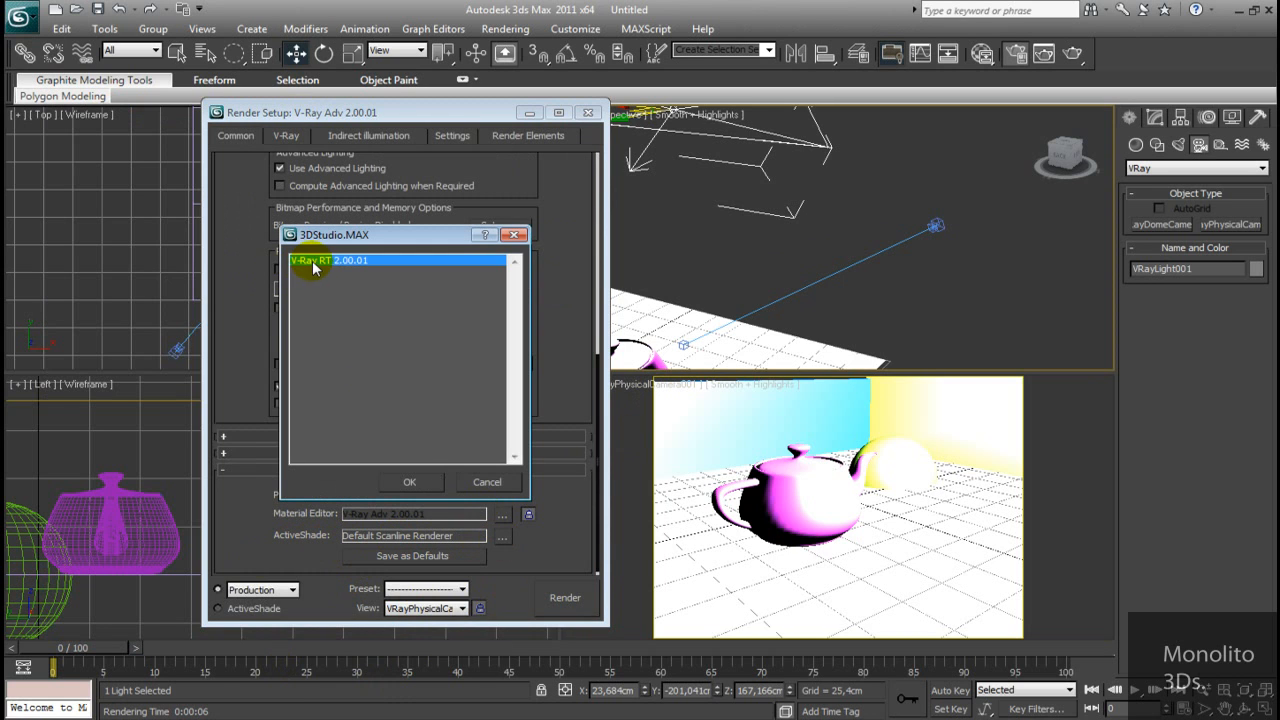
left_click(405, 483)
left_click_drag(588, 550, 583, 430)
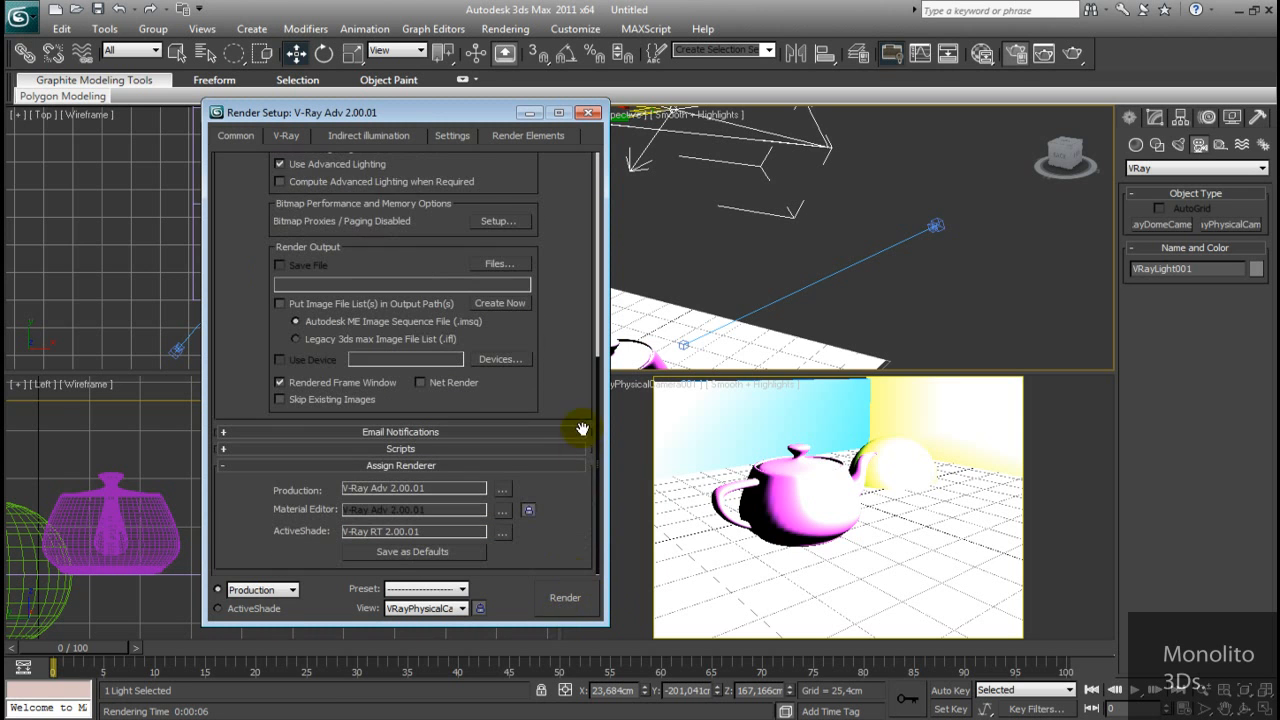
Render the physical camera view again with the Render Setup moved aside, and minimize the rendered frame
left_click(563, 598)
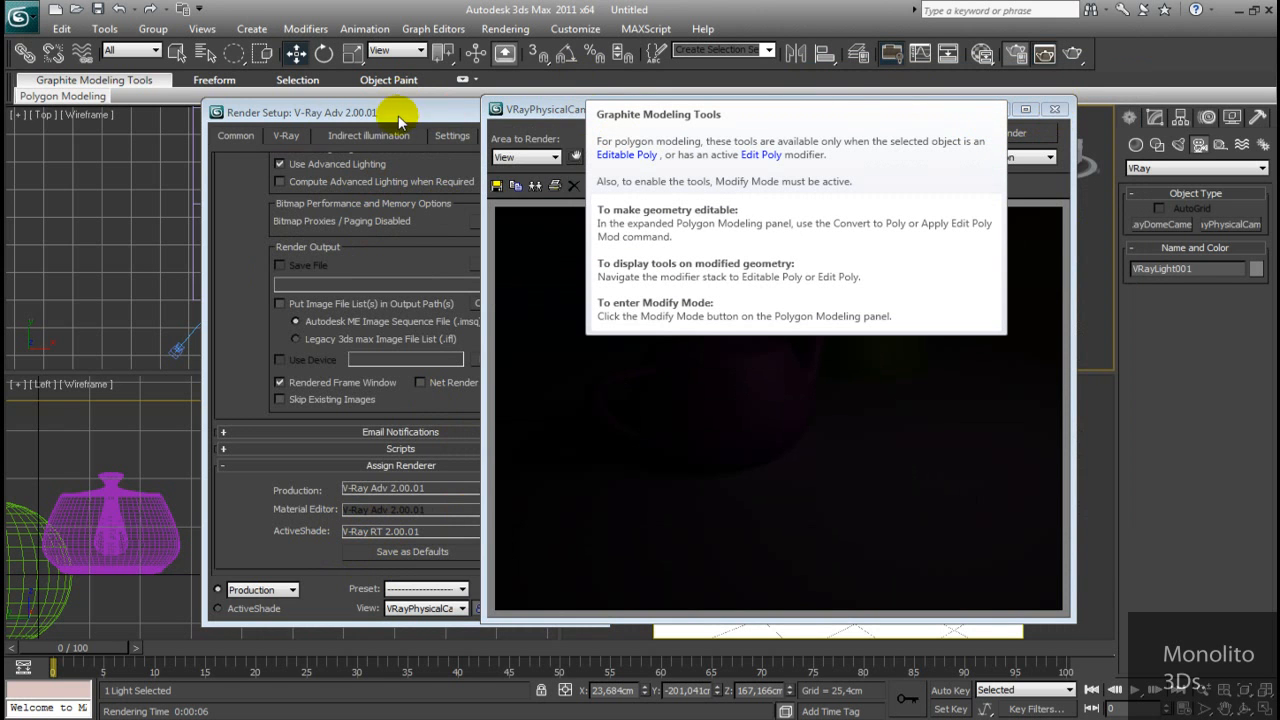
left_click_drag(398, 121, 260, 161)
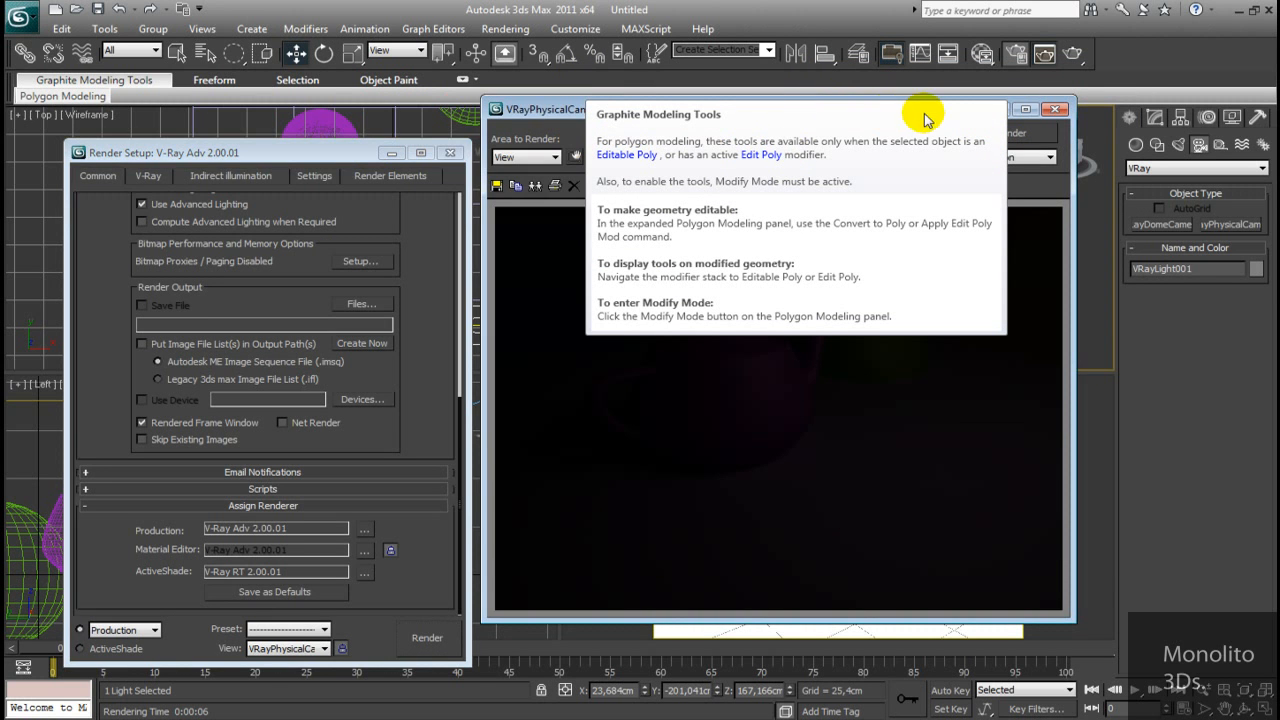
left_click(1005, 109)
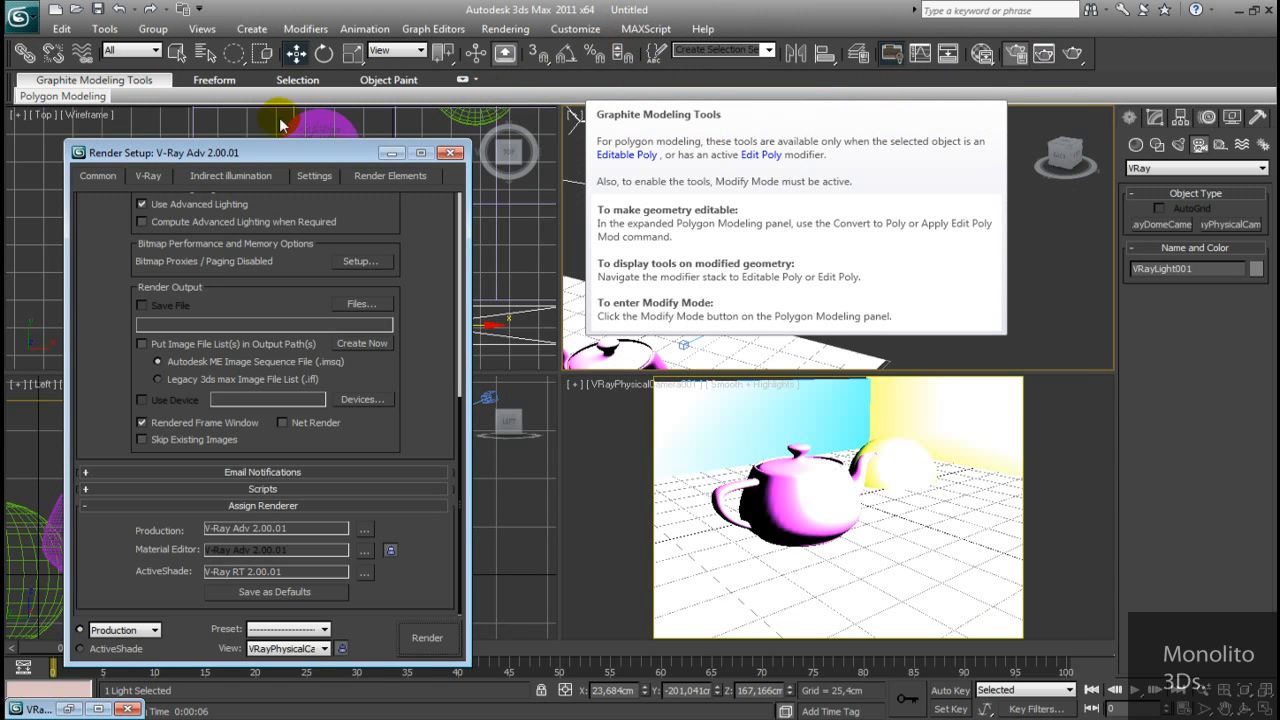
Hide the Graphite Modeling Tools ribbon and close the Render Setup
left_click(891, 54)
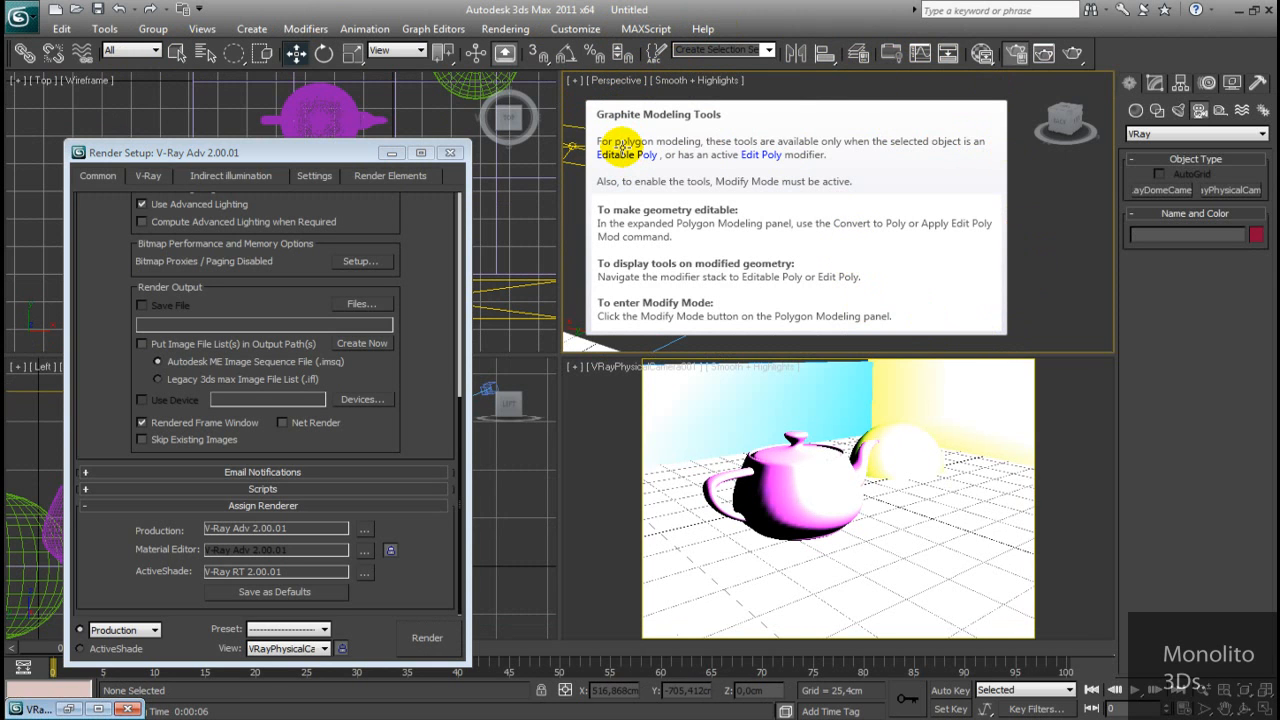
left_click(889, 53)
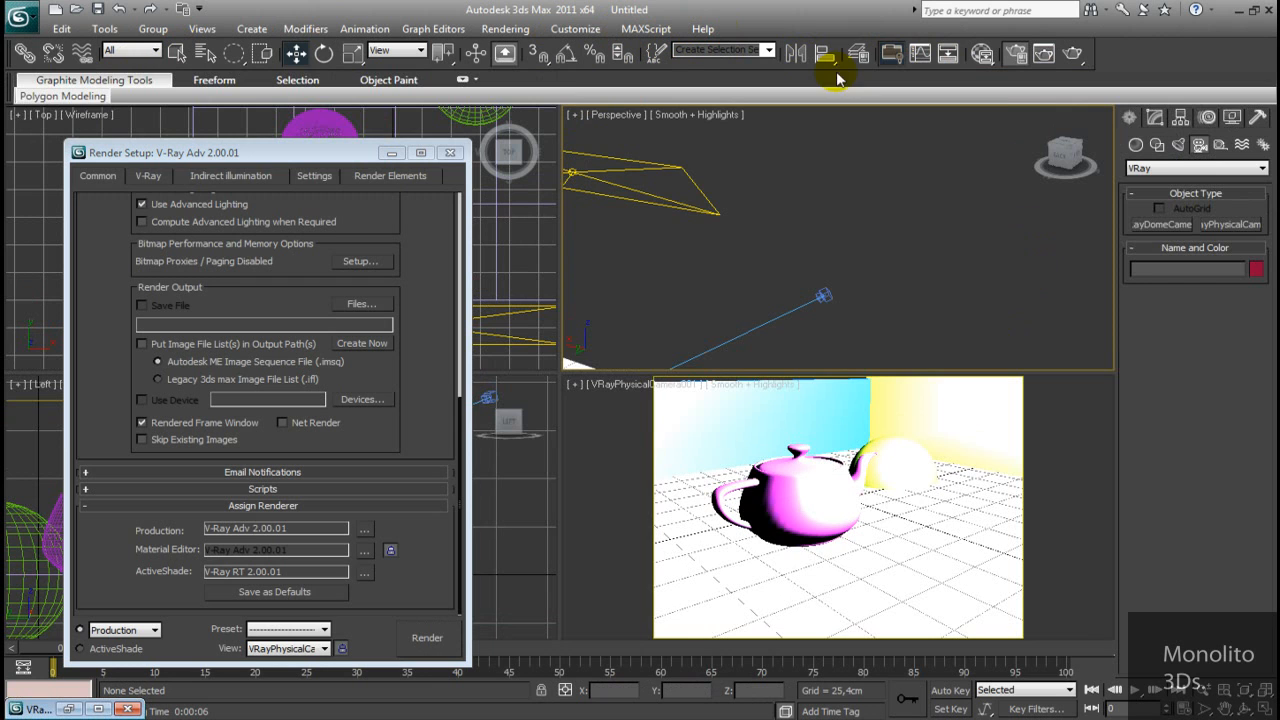
left_click(891, 53)
left_click_drag(279, 152, 317, 144)
left_click(486, 145)
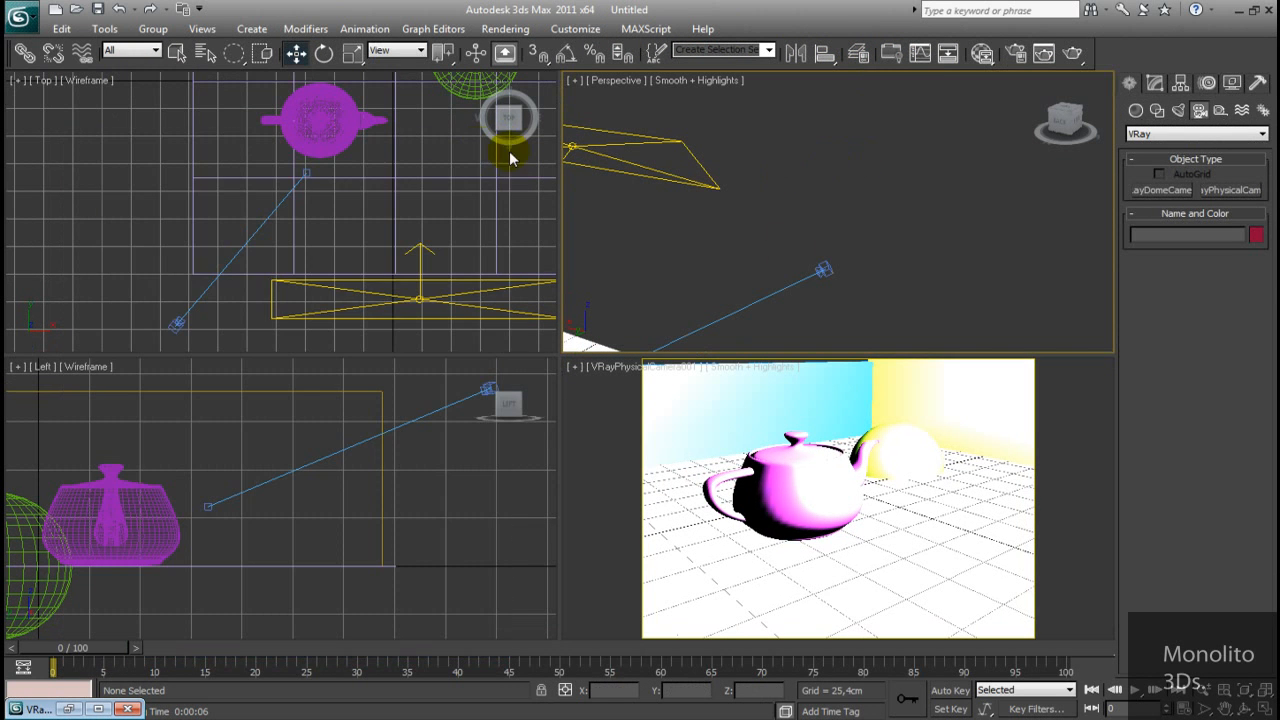
Set the V-Ray physical camera's shutter speed to 120, render the camera view and move the rendered frame off the perspective view
middle_click_drag(900, 200, 903, 443, "alt")
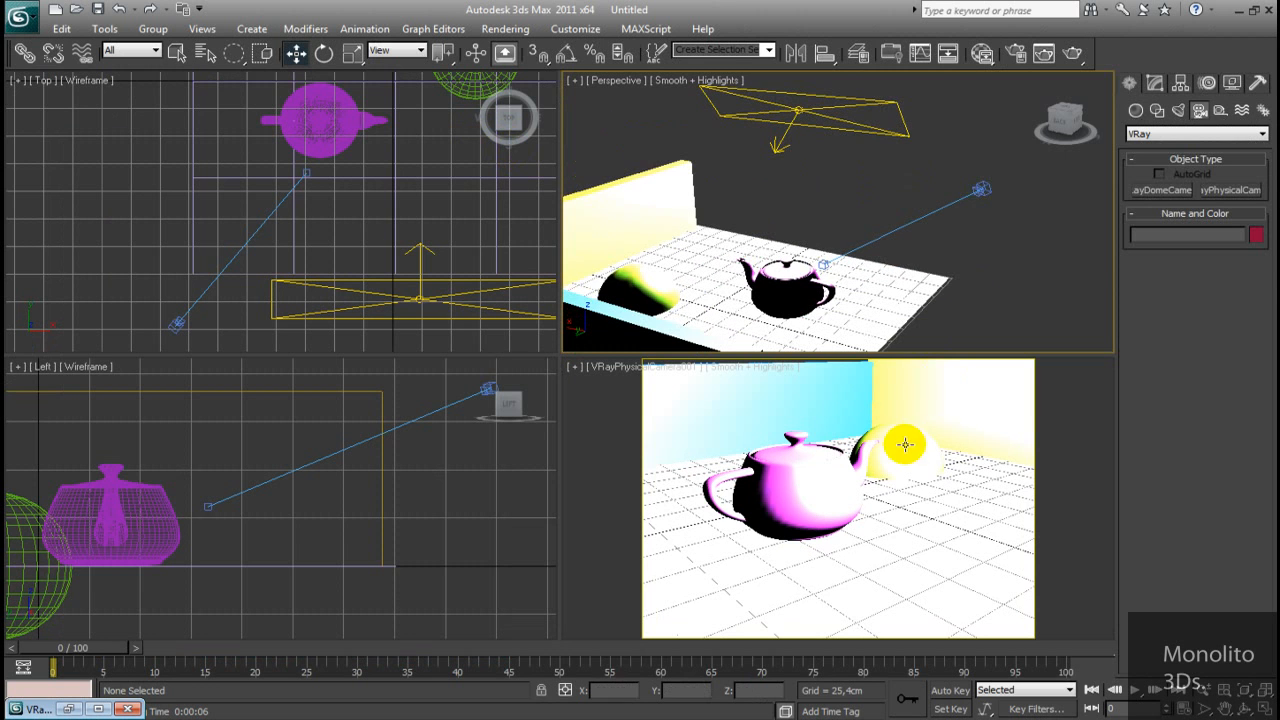
left_click_drag(983, 189, 975, 189)
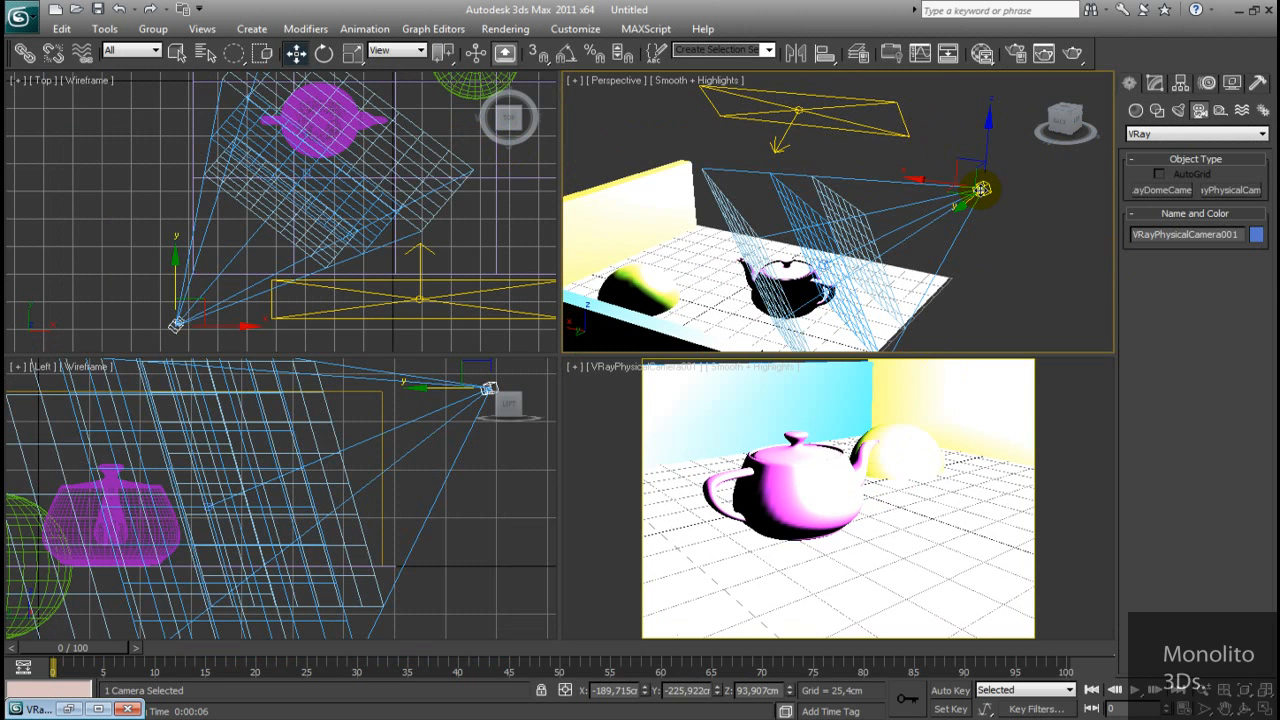
left_click(1155, 84)
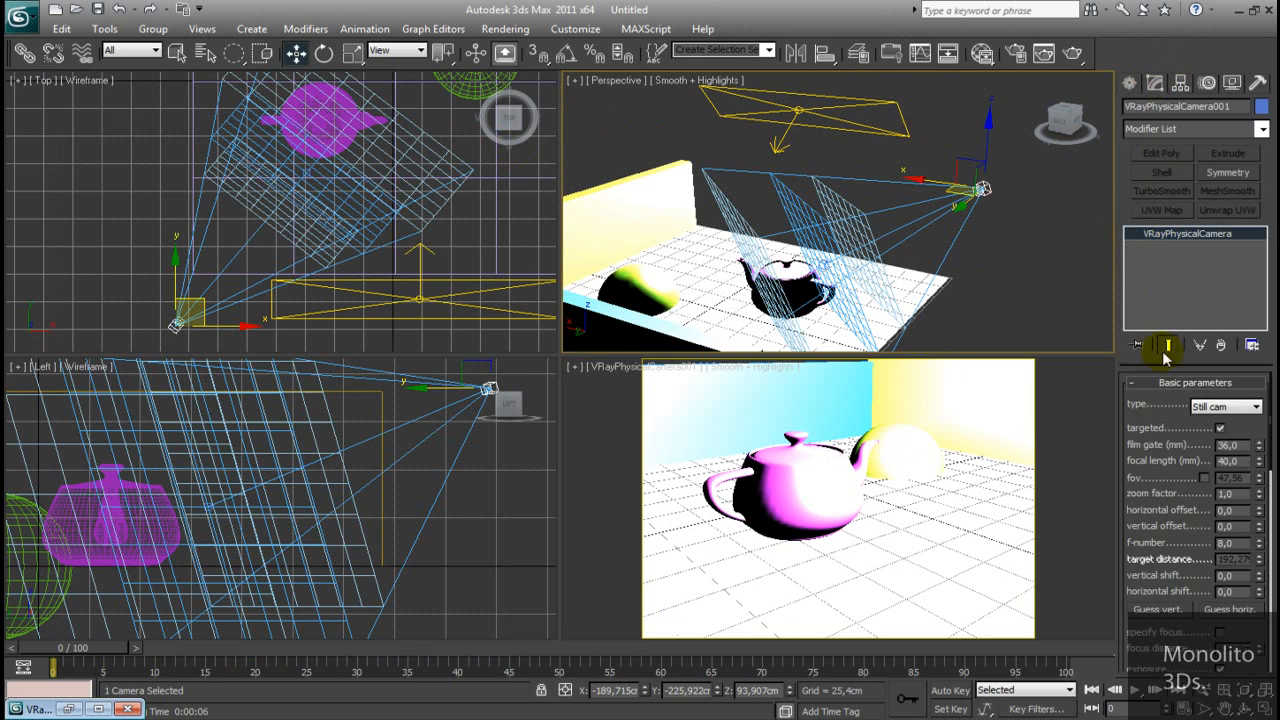
left_click_drag(1250, 430, 1258, 152)
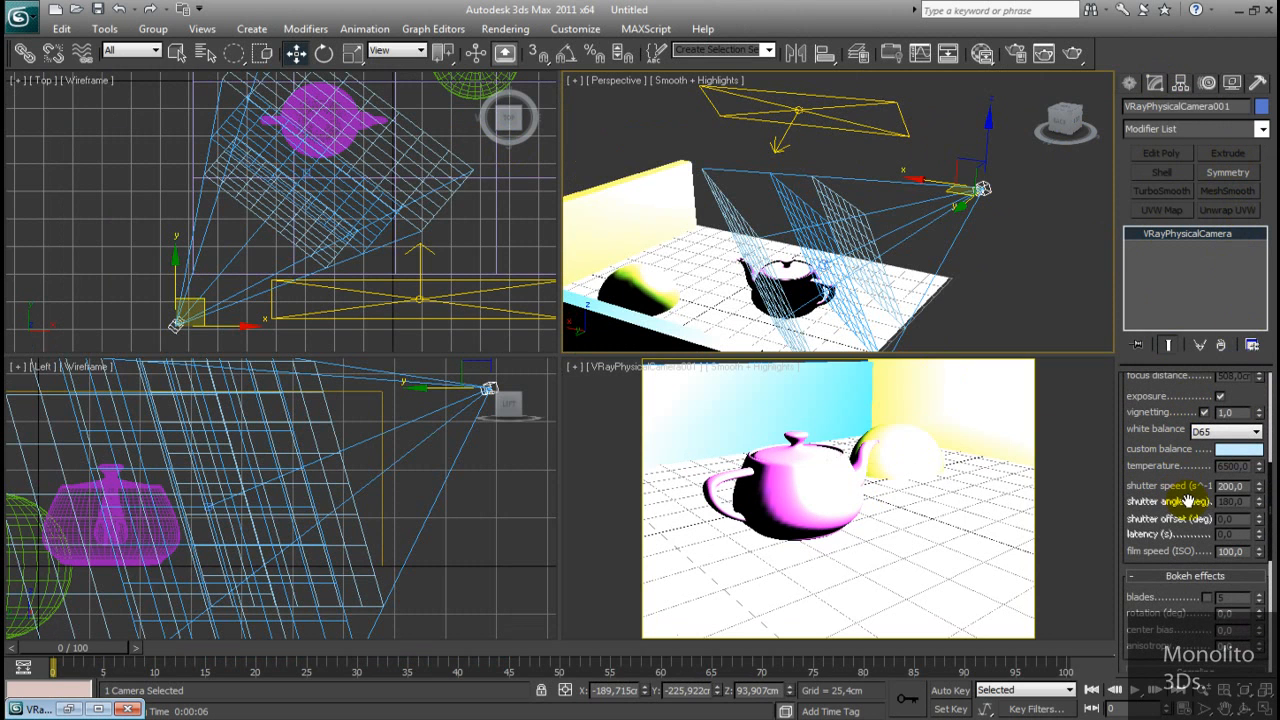
left_click(1240, 486)
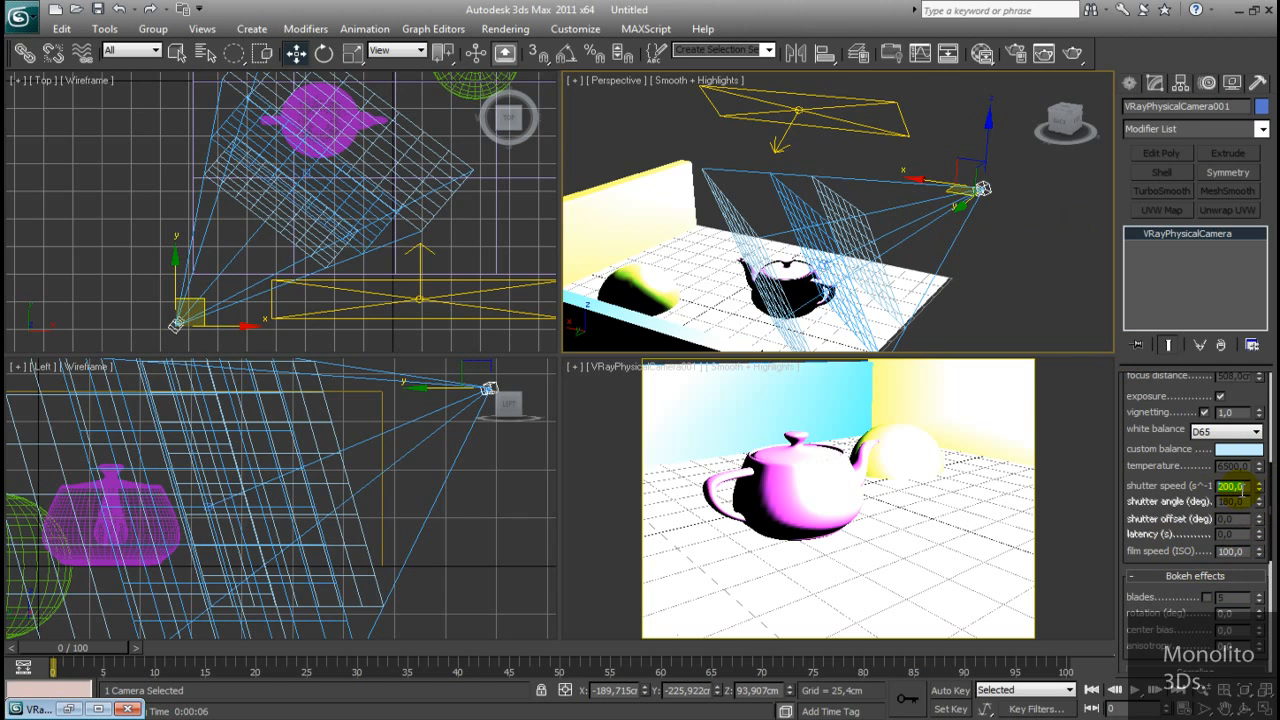
key("Return")
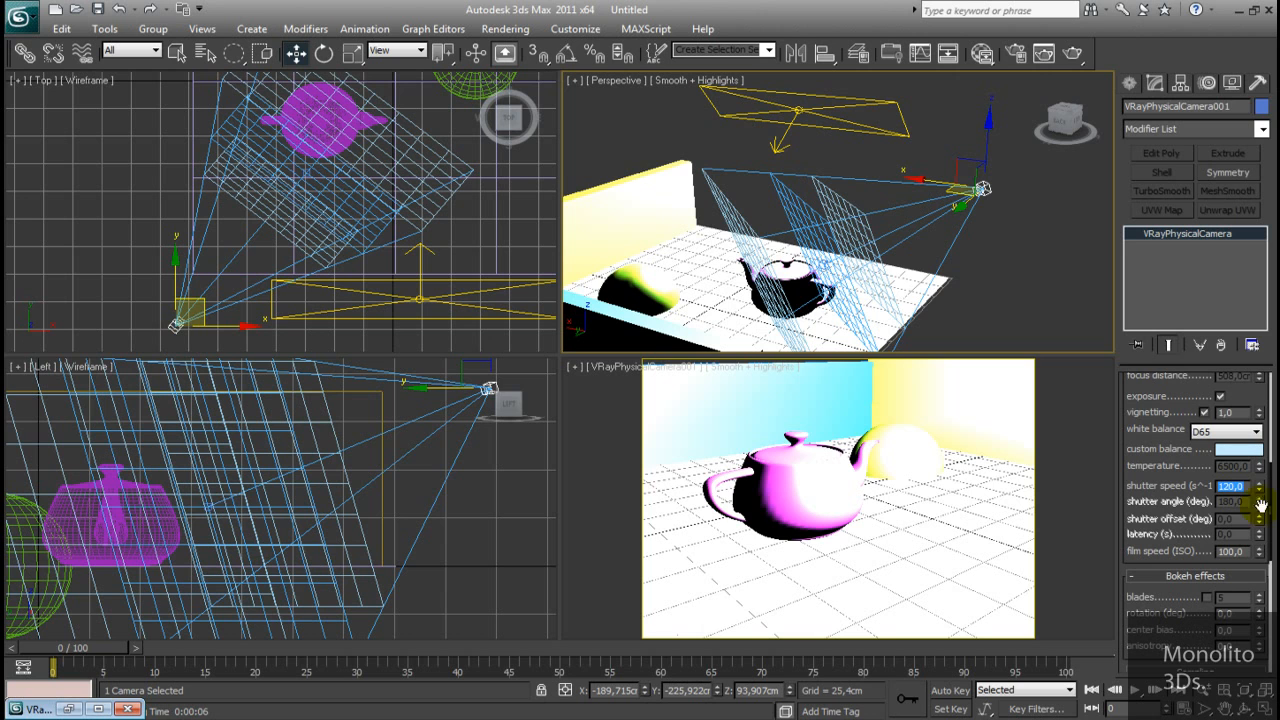
left_click(1075, 52)
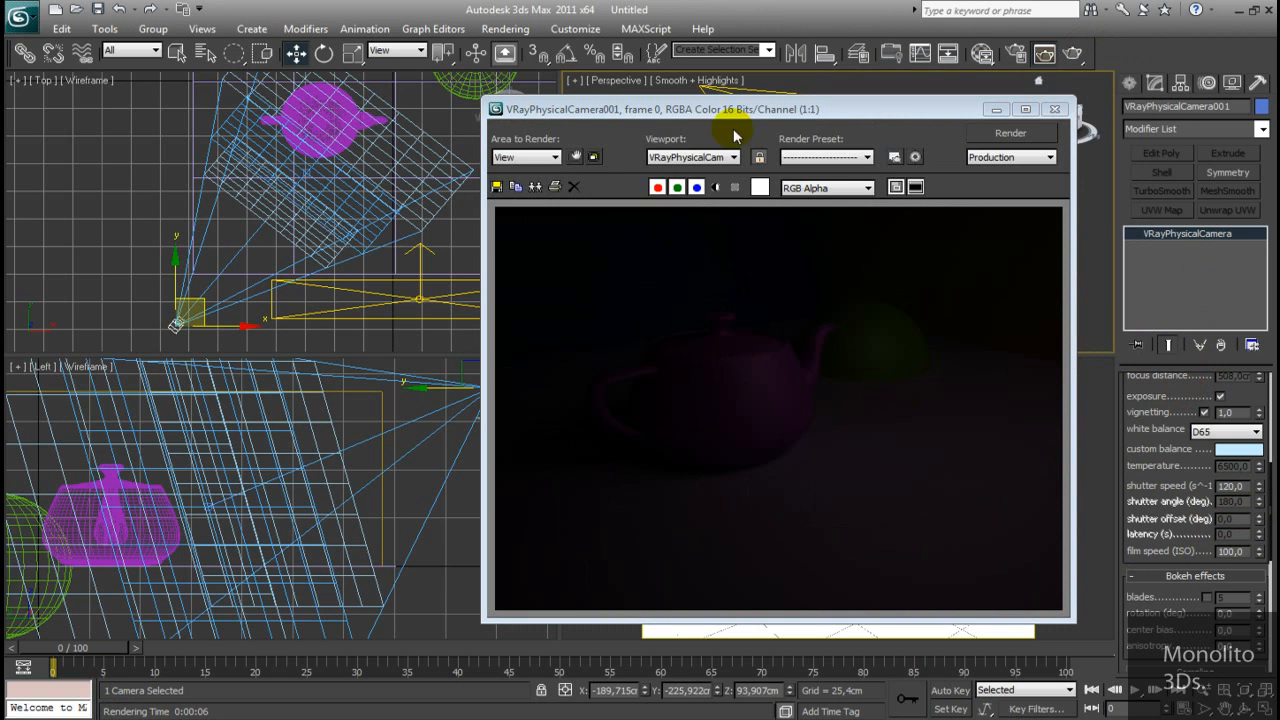
left_click_drag(786, 112, 672, 168)
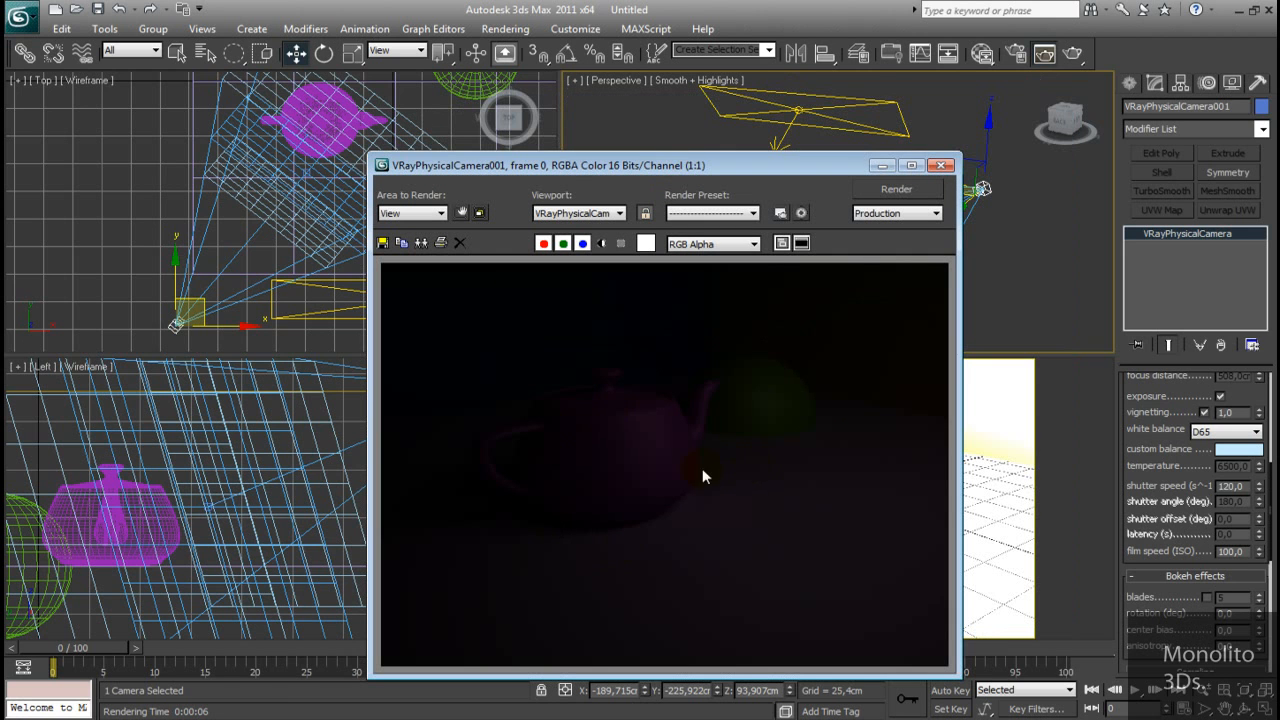
Set the physical camera's shutter speed to 100, render the view again and move the rendered frame aside
double_click(1232, 486)
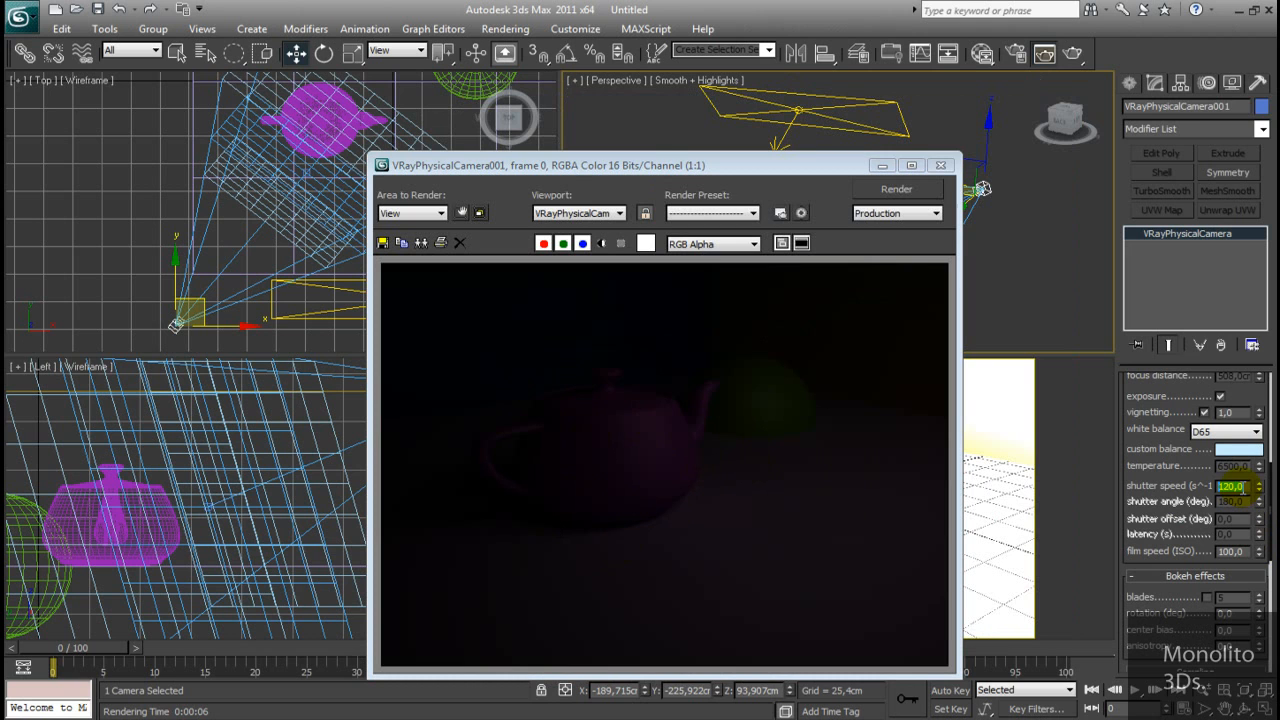
left_click(894, 190)
left_click_drag(737, 166, 529, 101)
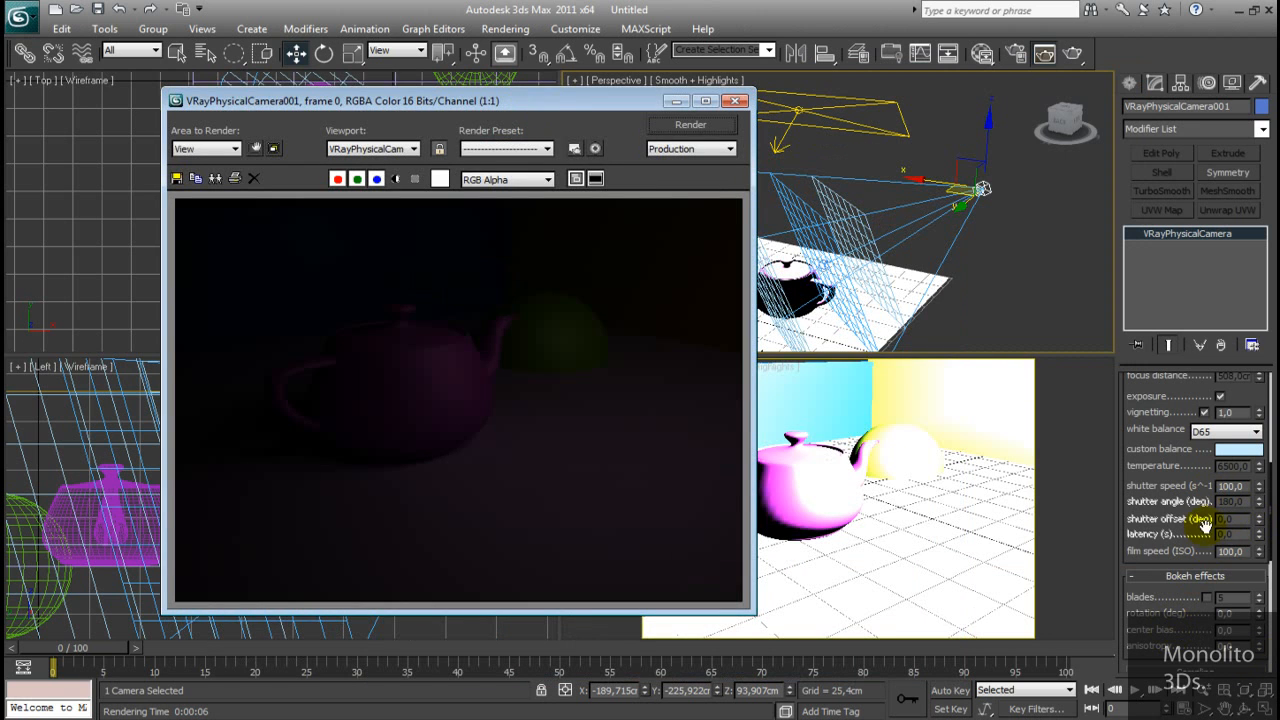
Raise the physical camera's film speed (ISO) to 120 and to 150, rendering the camera view after each change
left_click(1247, 551)
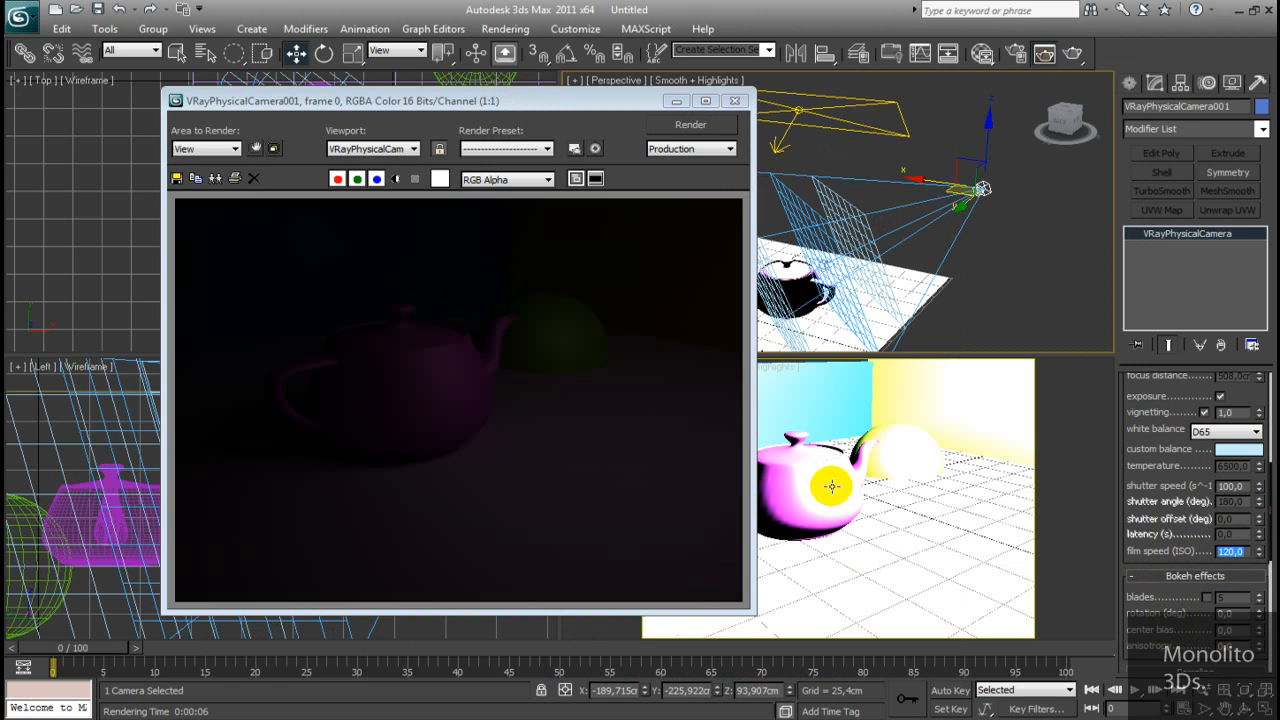
left_click(718, 126)
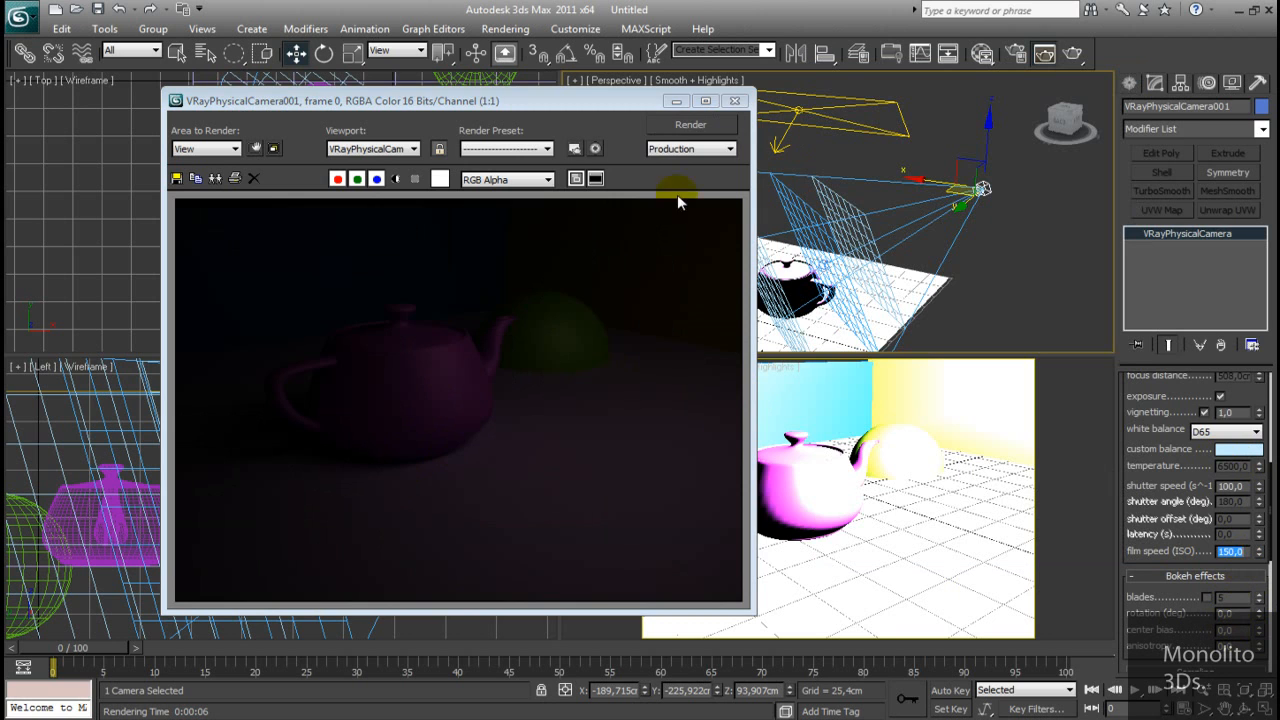
left_click(686, 126)
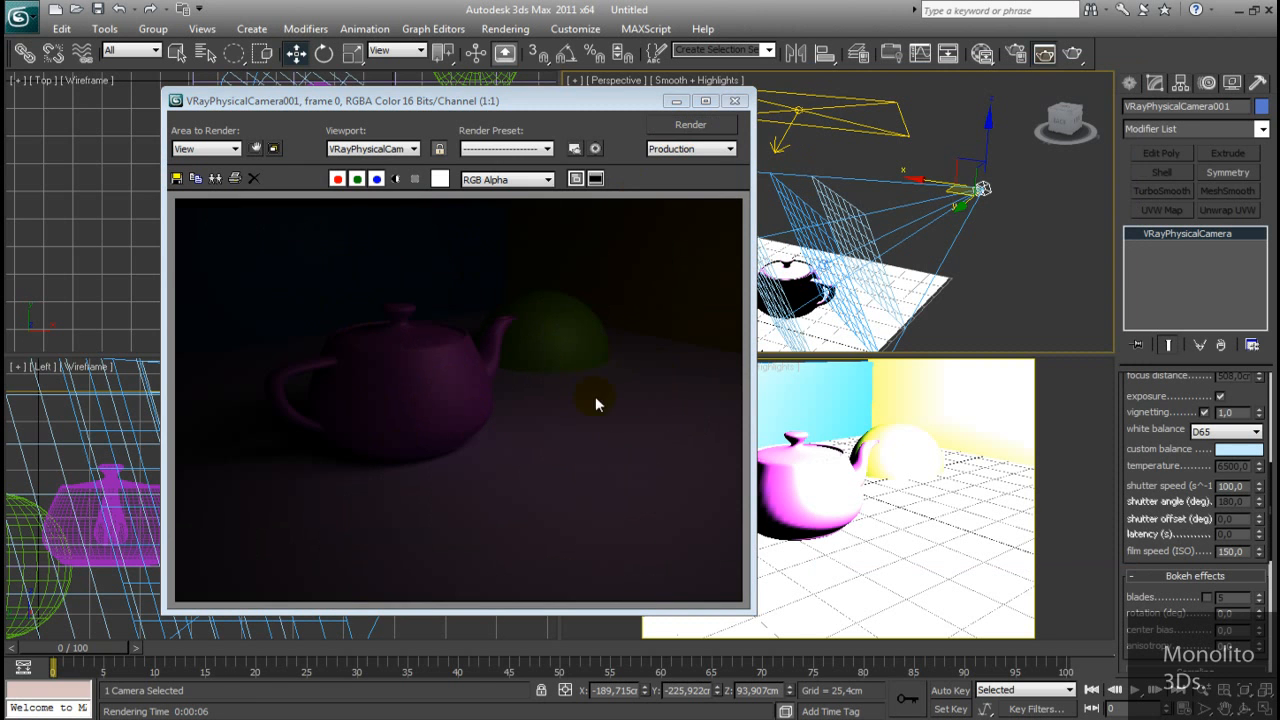
left_click_drag(560, 107, 527, 204)
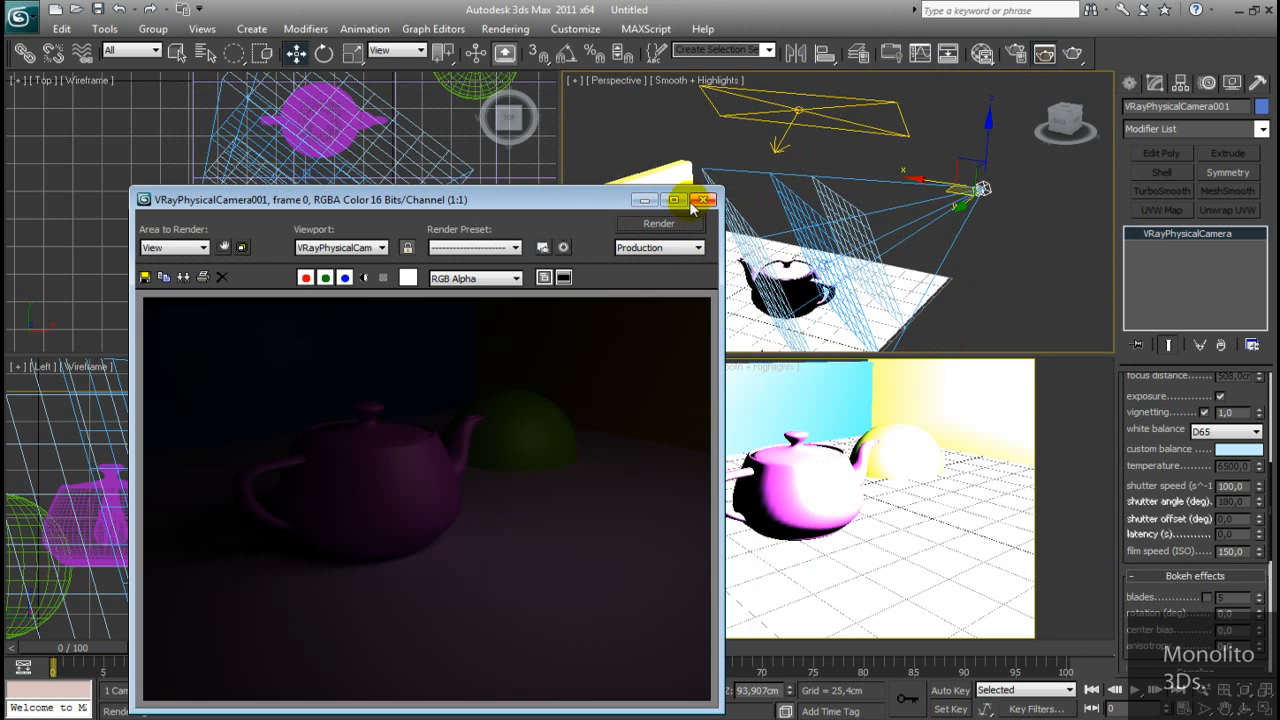
Set the physical camera's shutter speed to 80, render the camera view and close the rendered frame
double_click(1230, 487)
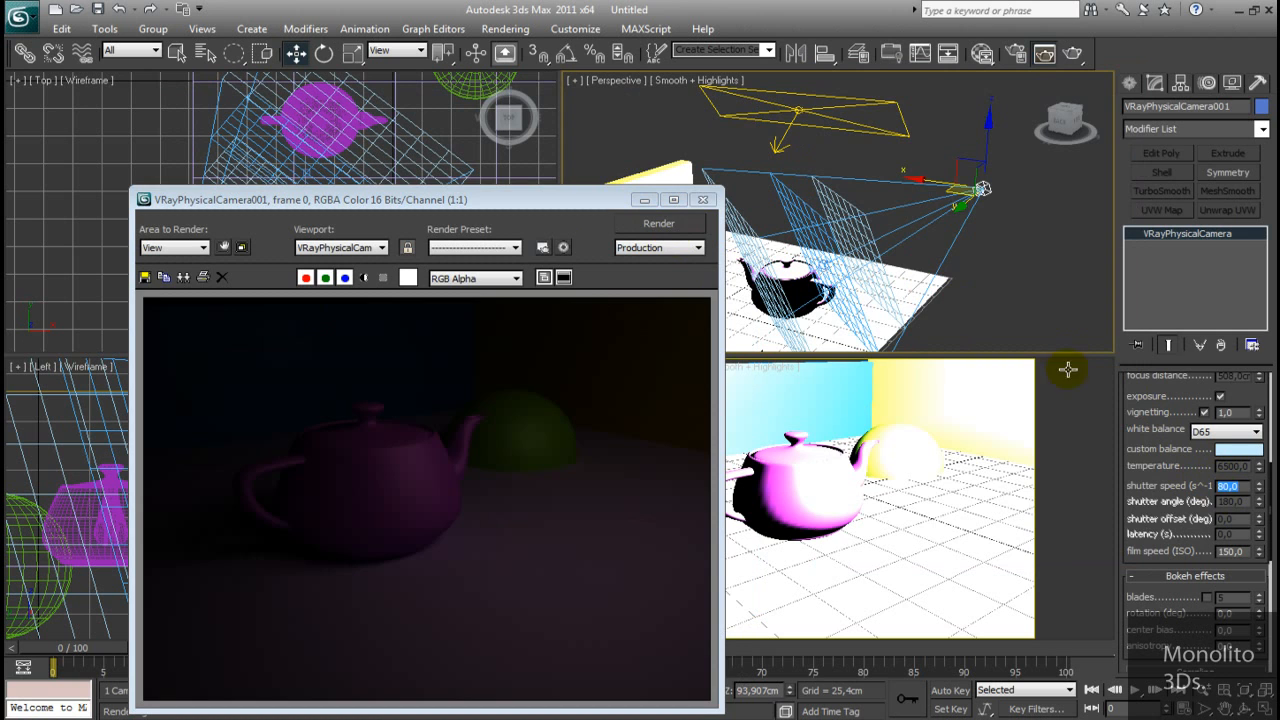
left_click(652, 228)
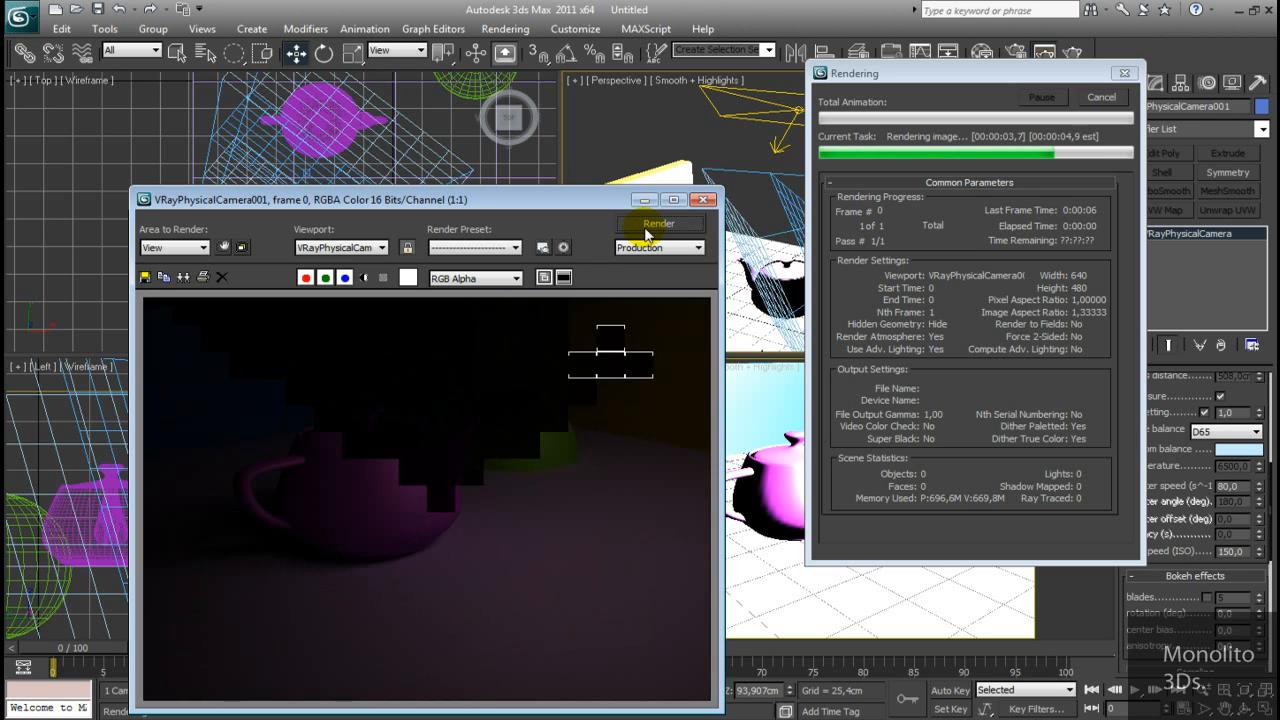
left_click(703, 199)
Set the V-Ray plane light's multiplier to 70, keeping Default (image) units, and render the camera view
left_click(797, 112)
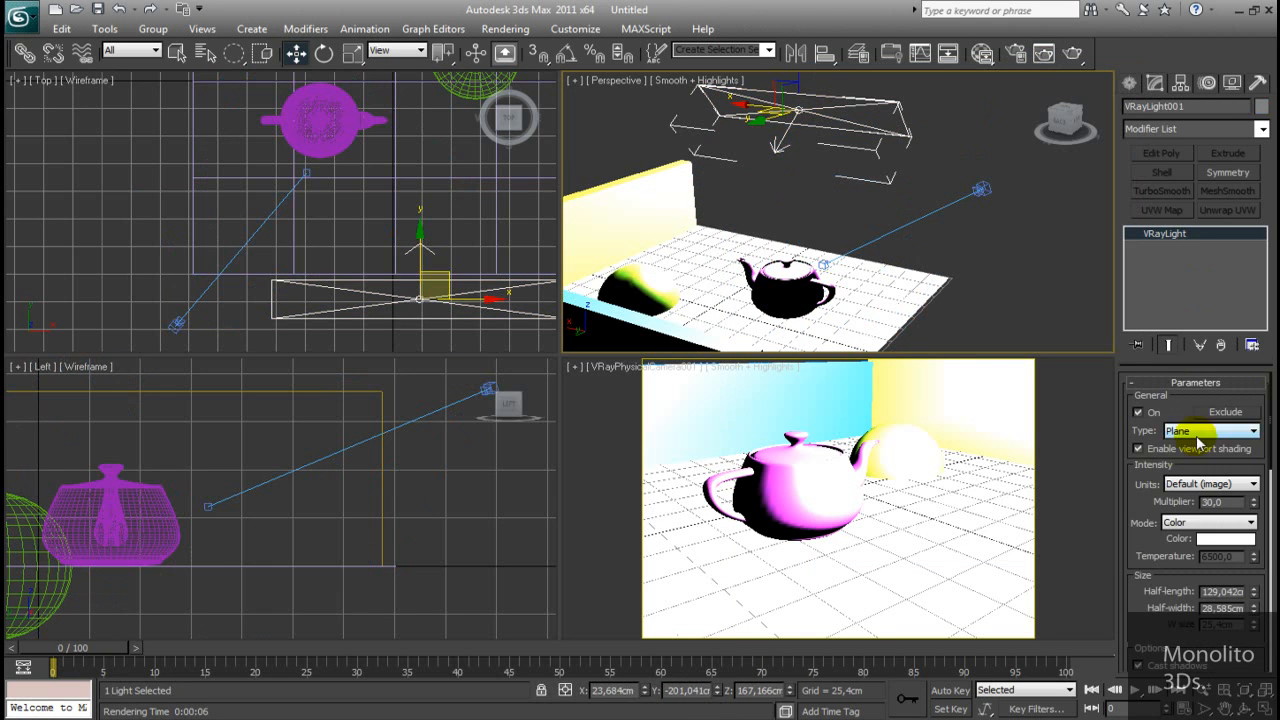
left_click_drag(1168, 407, 1214, 410)
left_click(1230, 484)
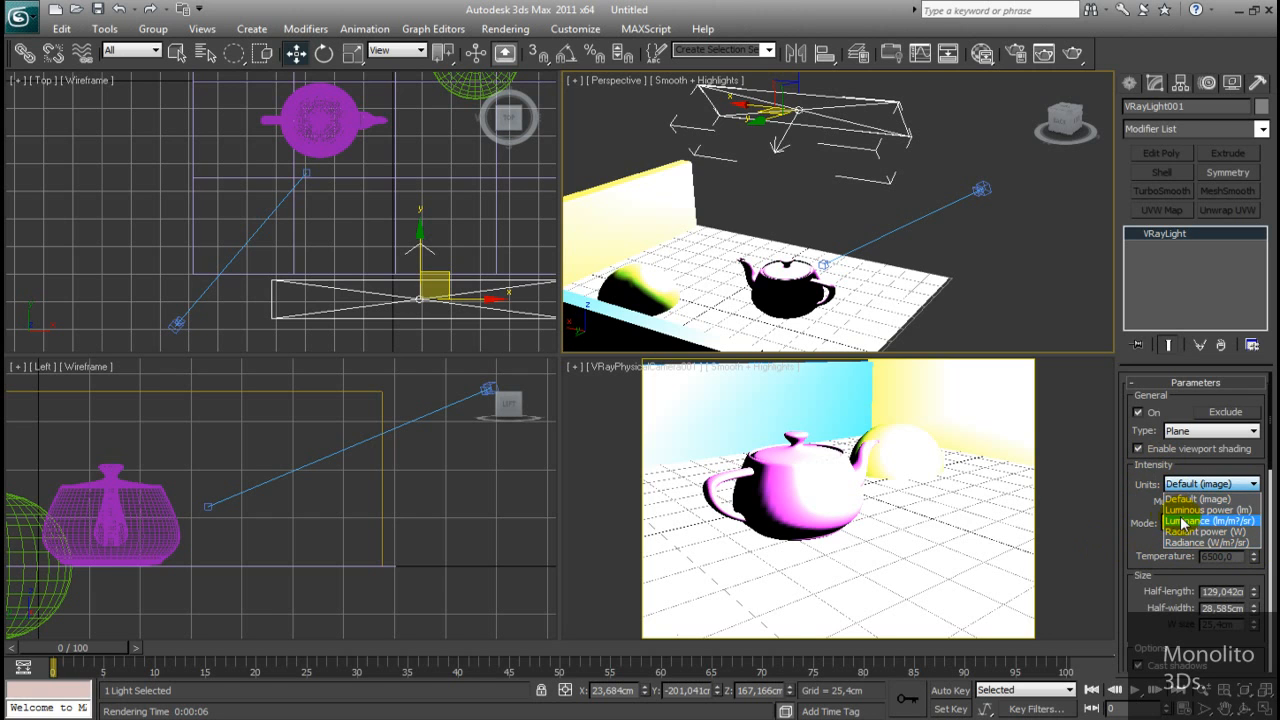
left_click(1187, 486)
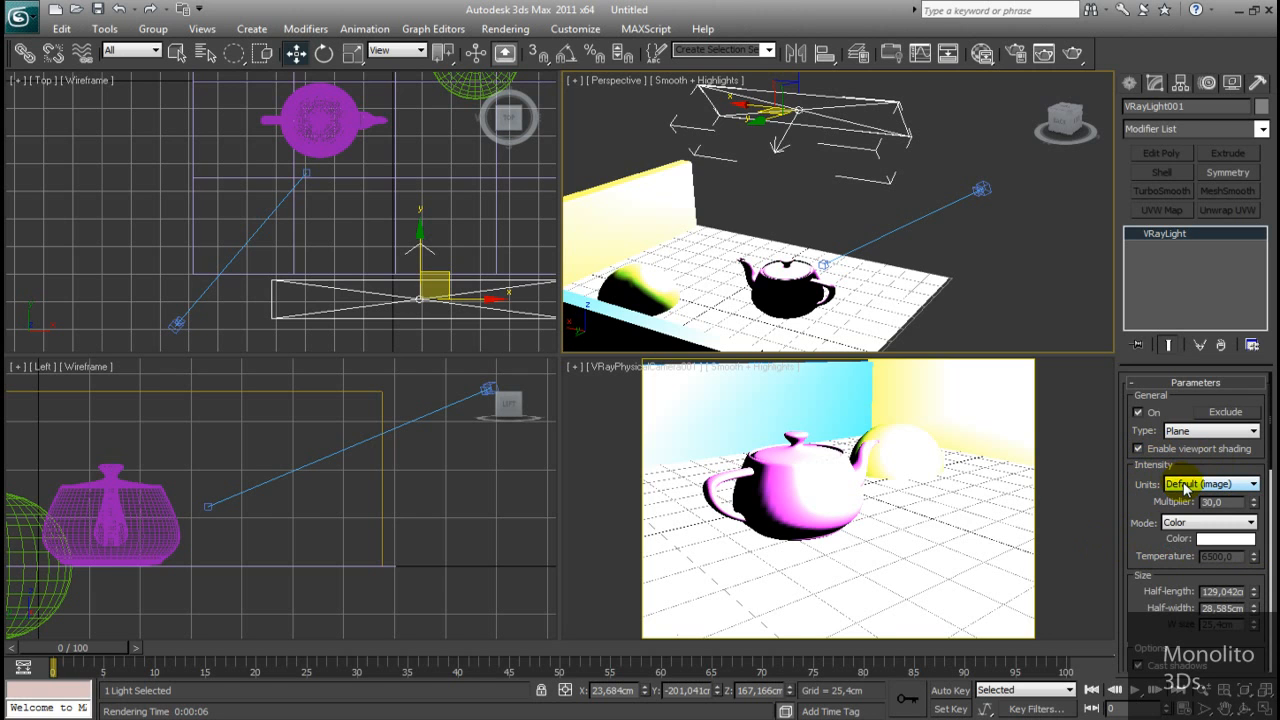
left_click(1230, 486)
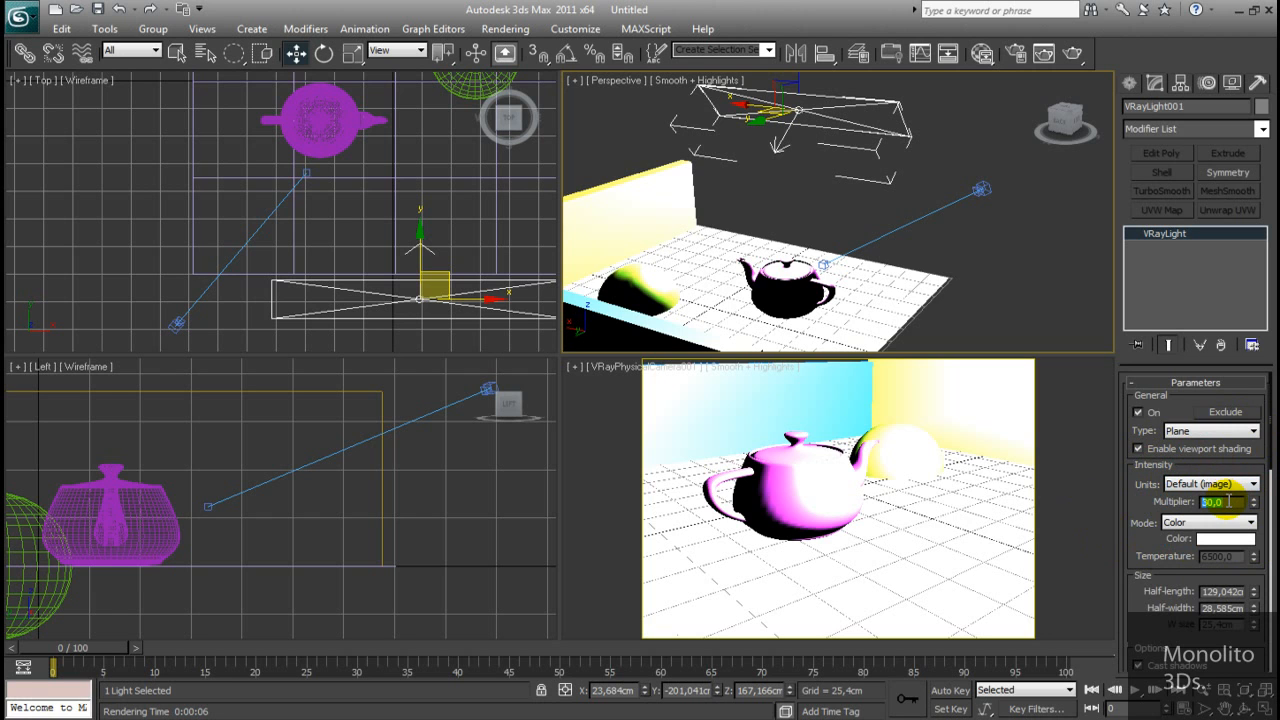
type("70")
key("Return")
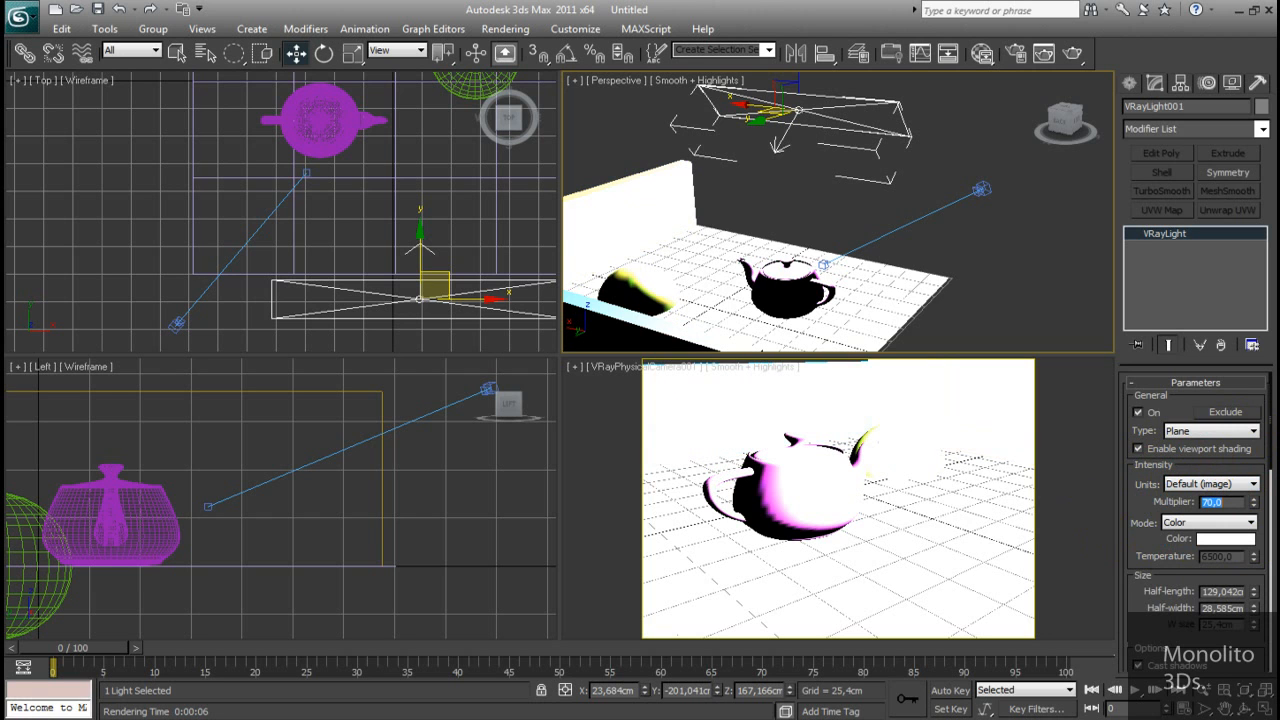
left_click(1072, 52)
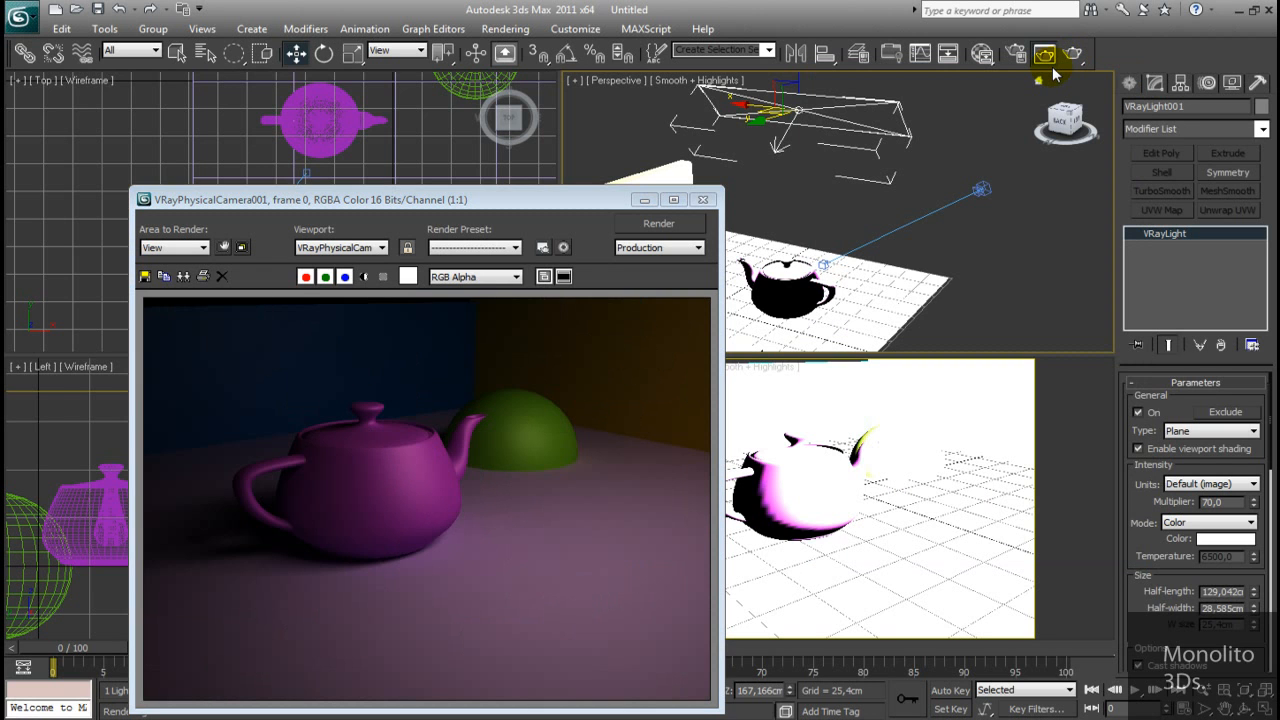
Set the V-Ray light's multiplier to 75, render again and move the frame clear of the camera view, leaving the light selected
double_click(1210, 502)
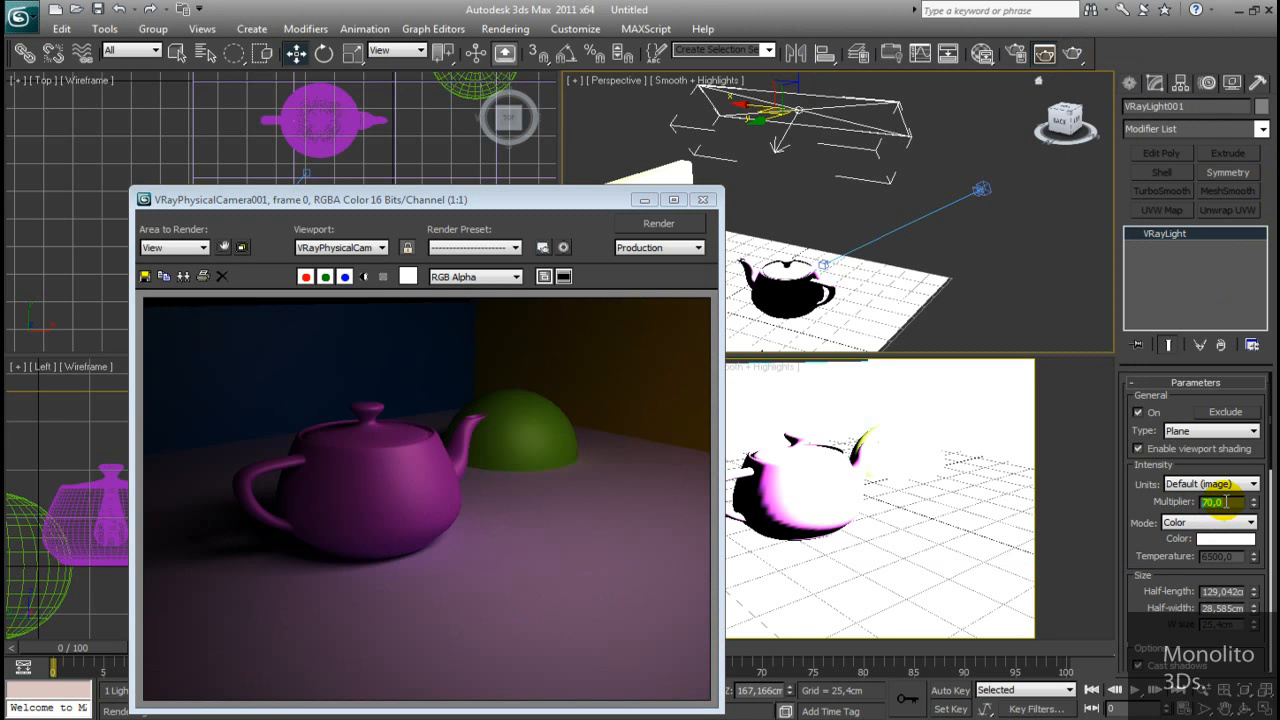
type("75")
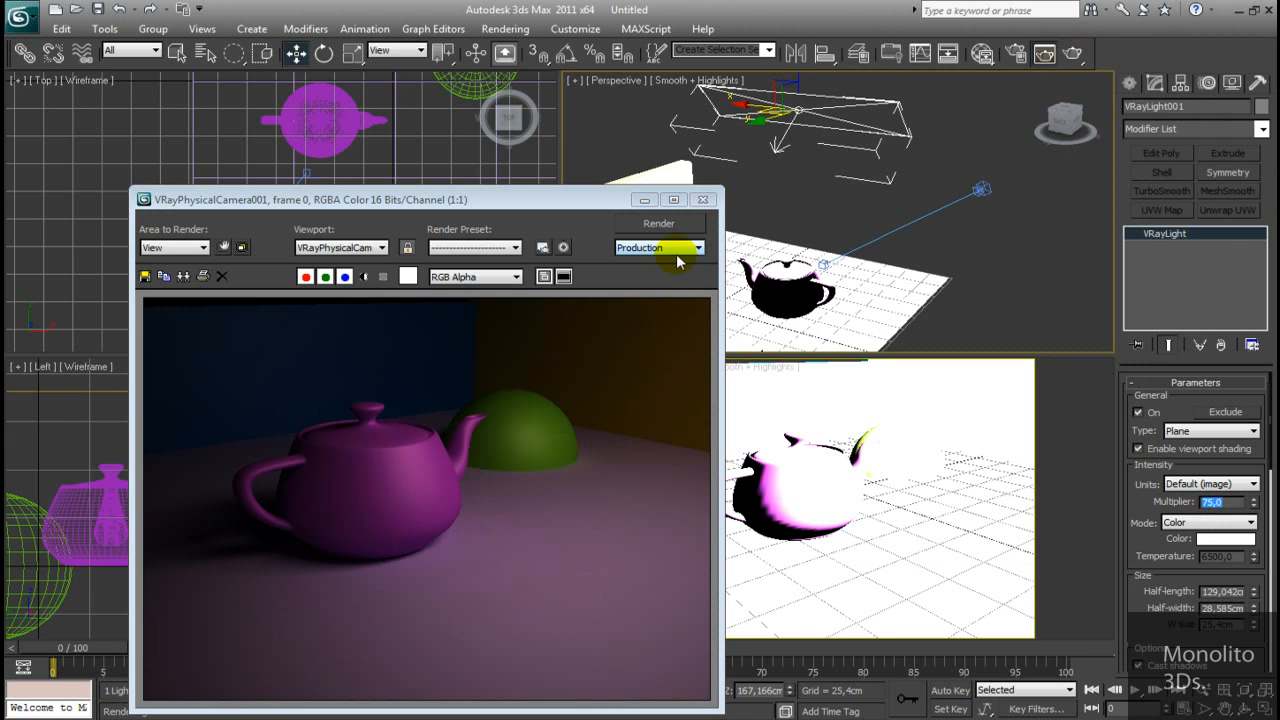
left_click(645, 223)
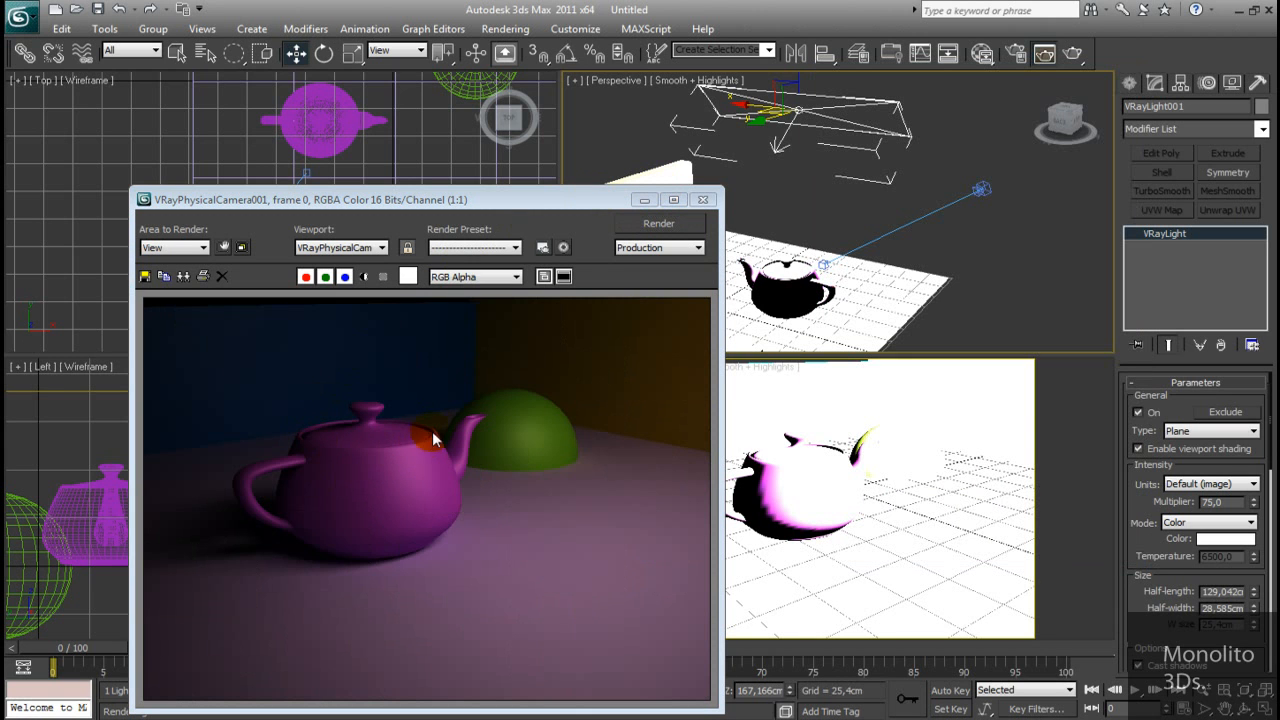
left_click_drag(485, 201, 367, 121)
left_click(989, 188)
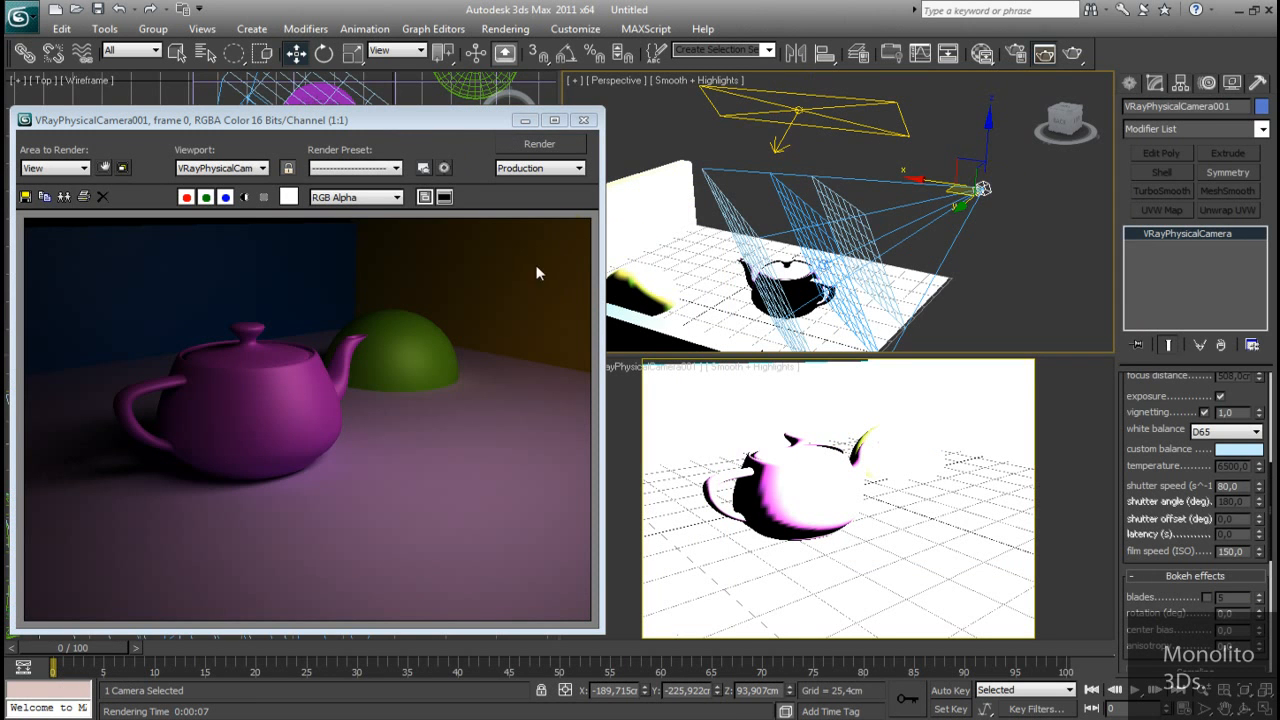
left_click(882, 106)
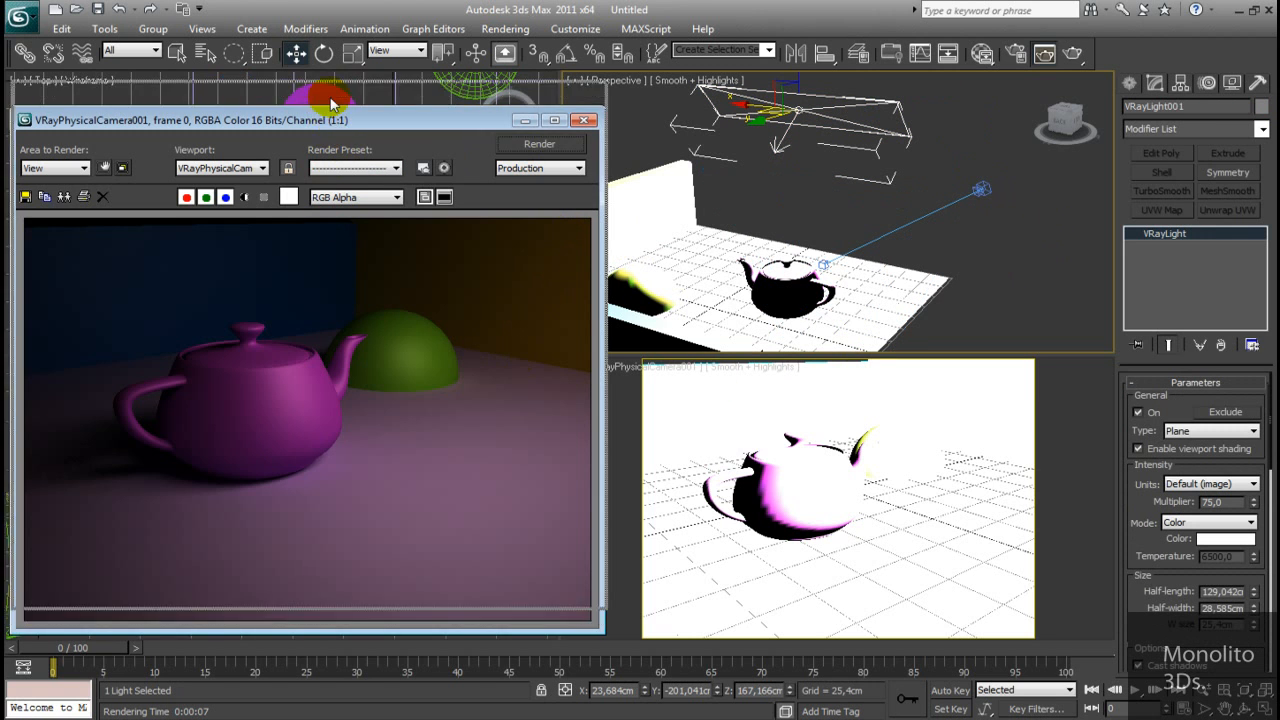
left_click_drag(330, 125, 335, 92)
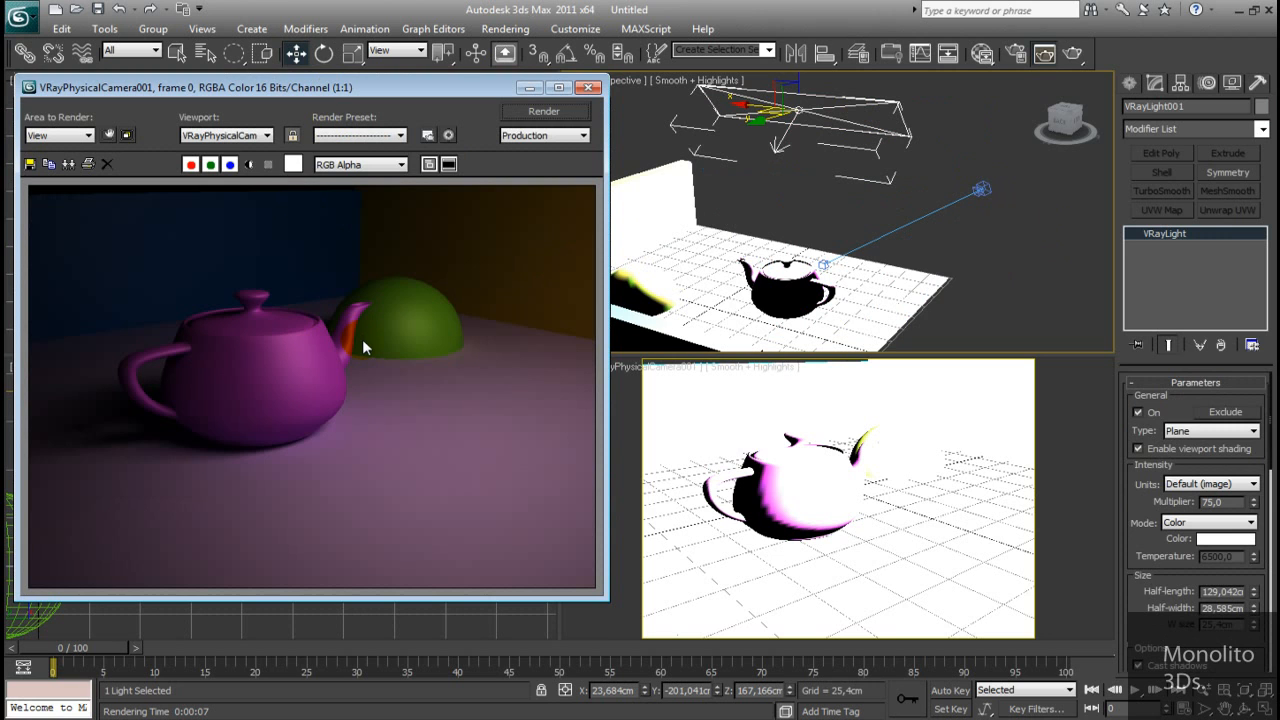
Open the Render Setup beside the rendered frame and switch the render mode from Production to ActiveShade with V-Ray RT
left_click(1015, 55)
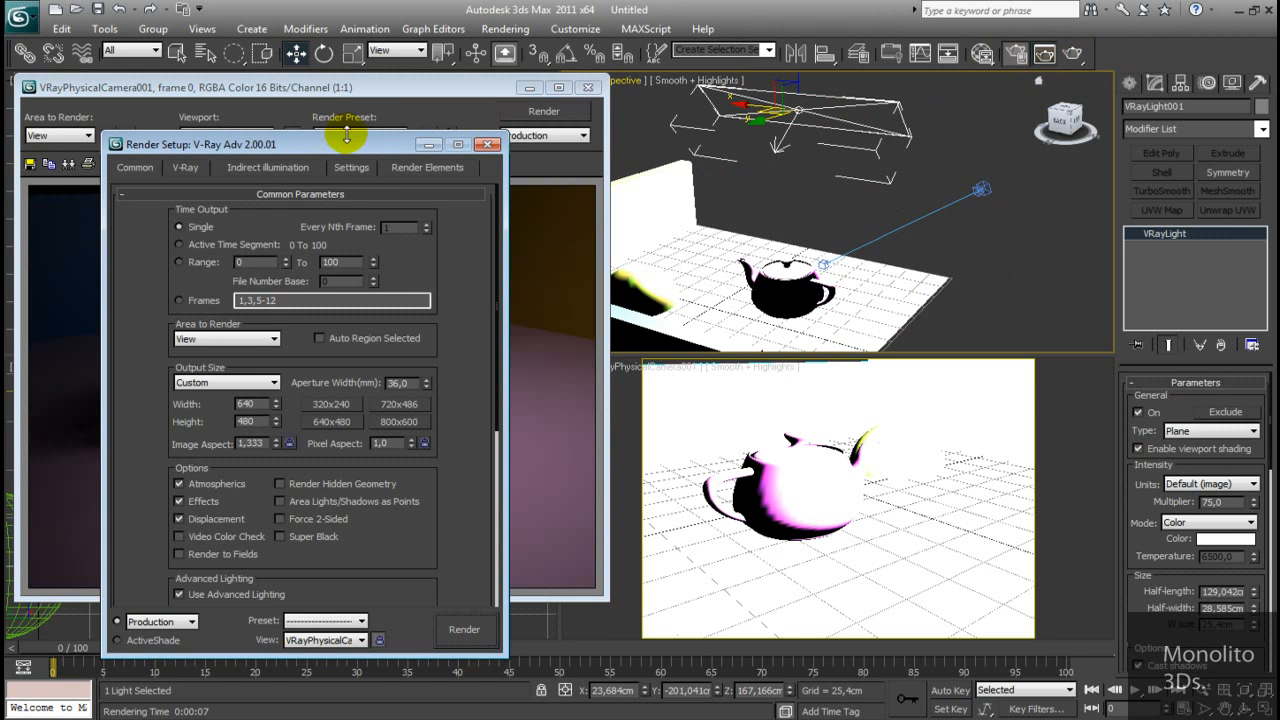
left_click_drag(340, 145, 858, 62)
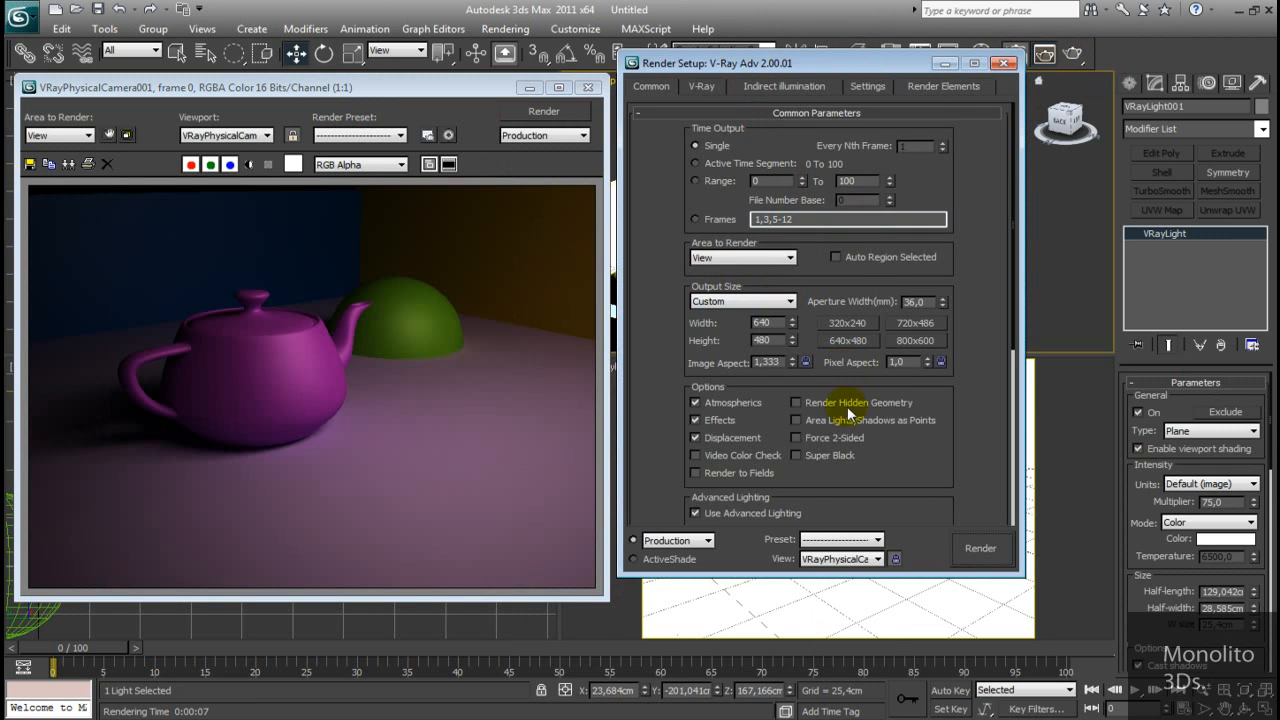
scroll(858, 496, "down", 5)
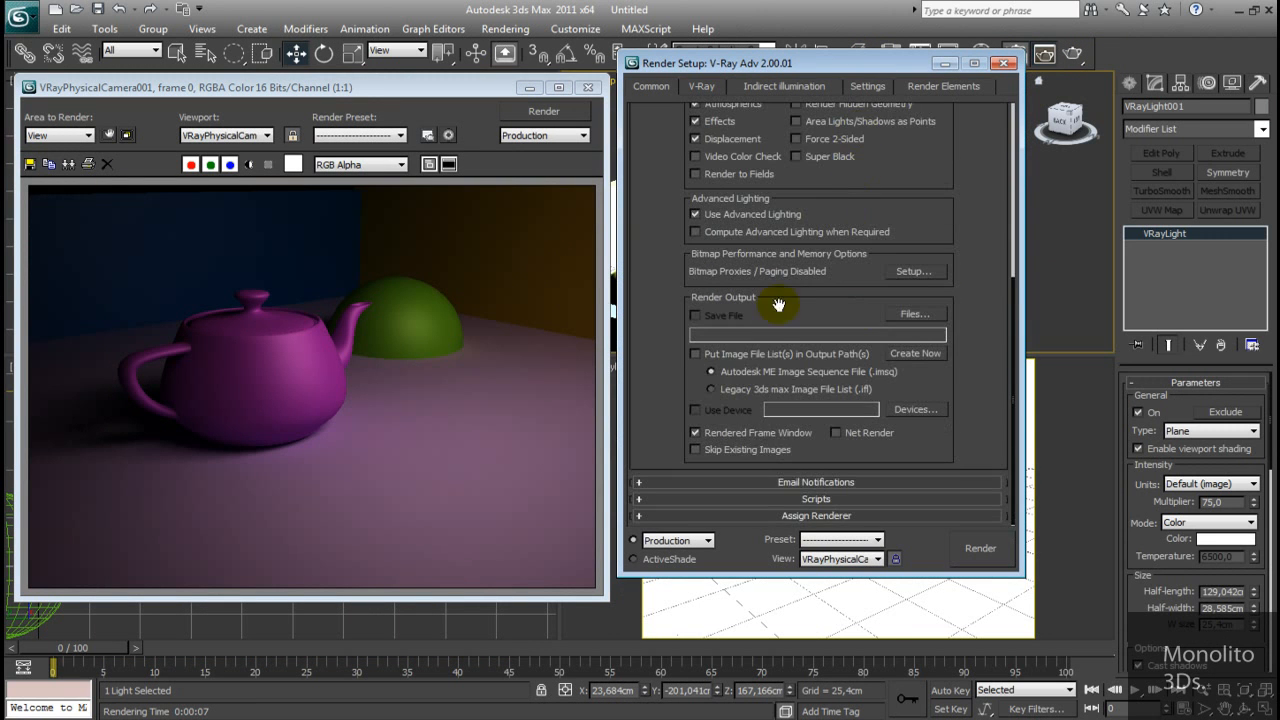
left_click(785, 514)
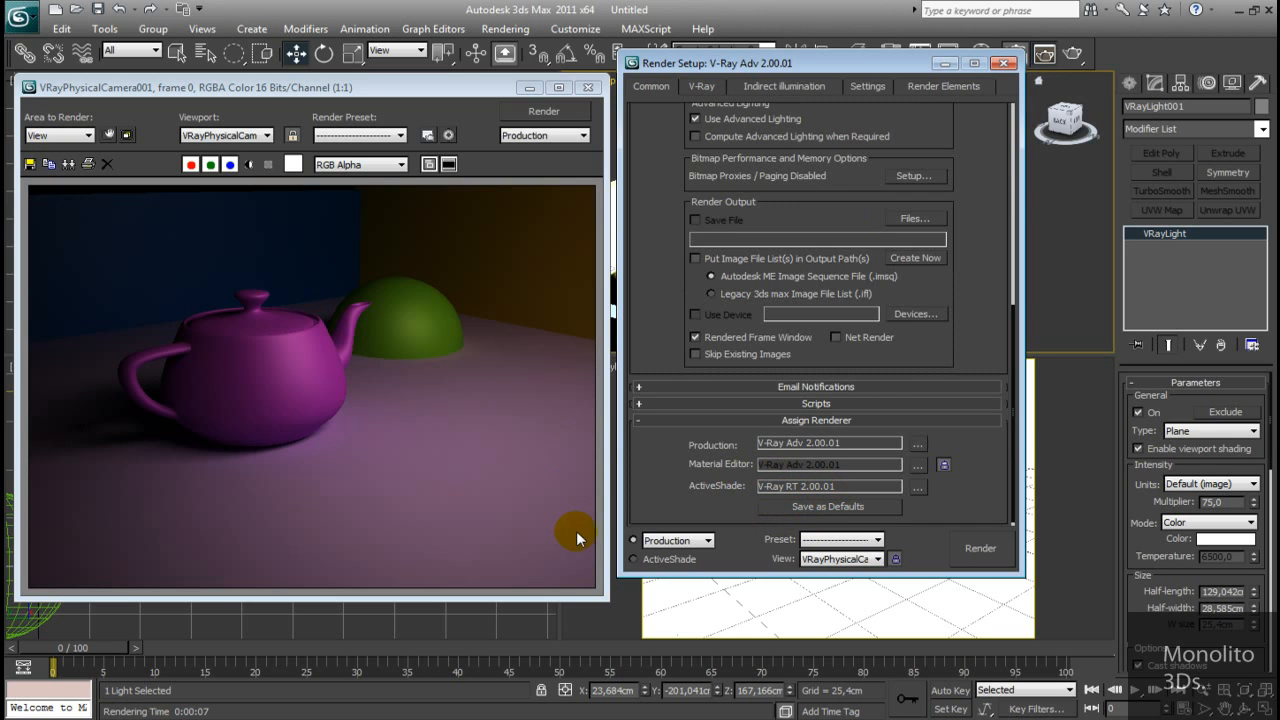
left_click(678, 540)
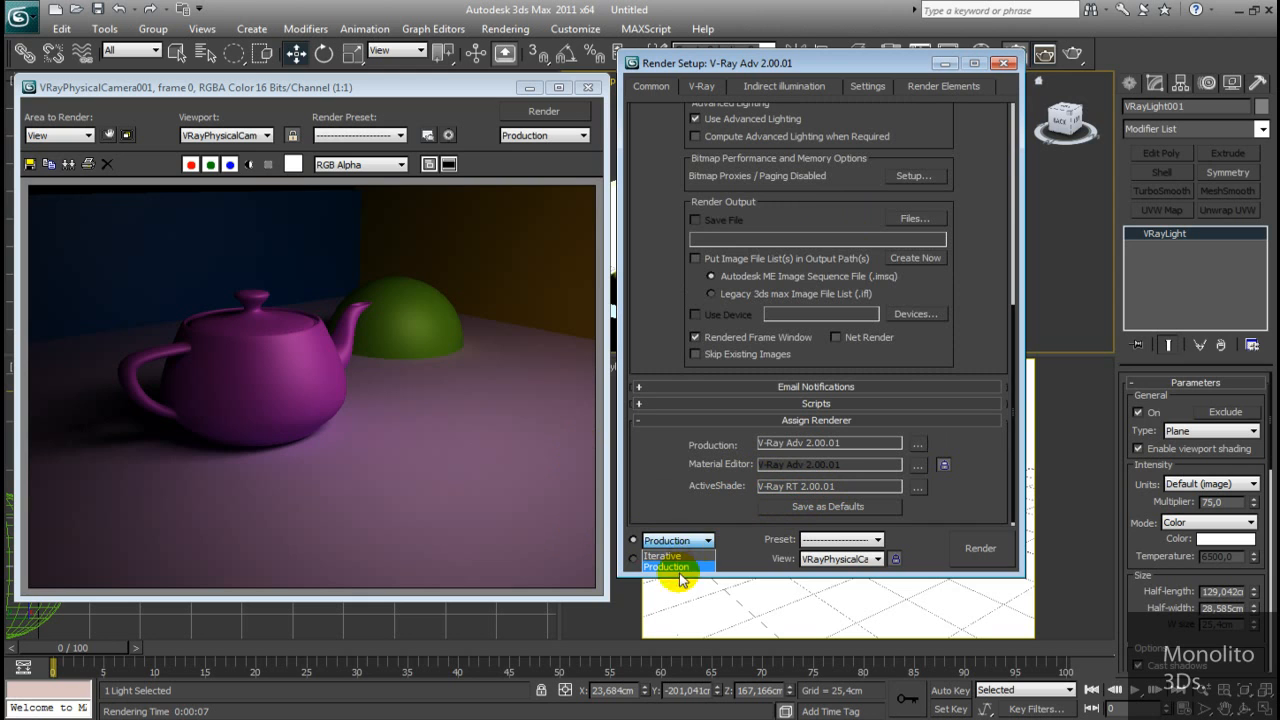
left_click(679, 569)
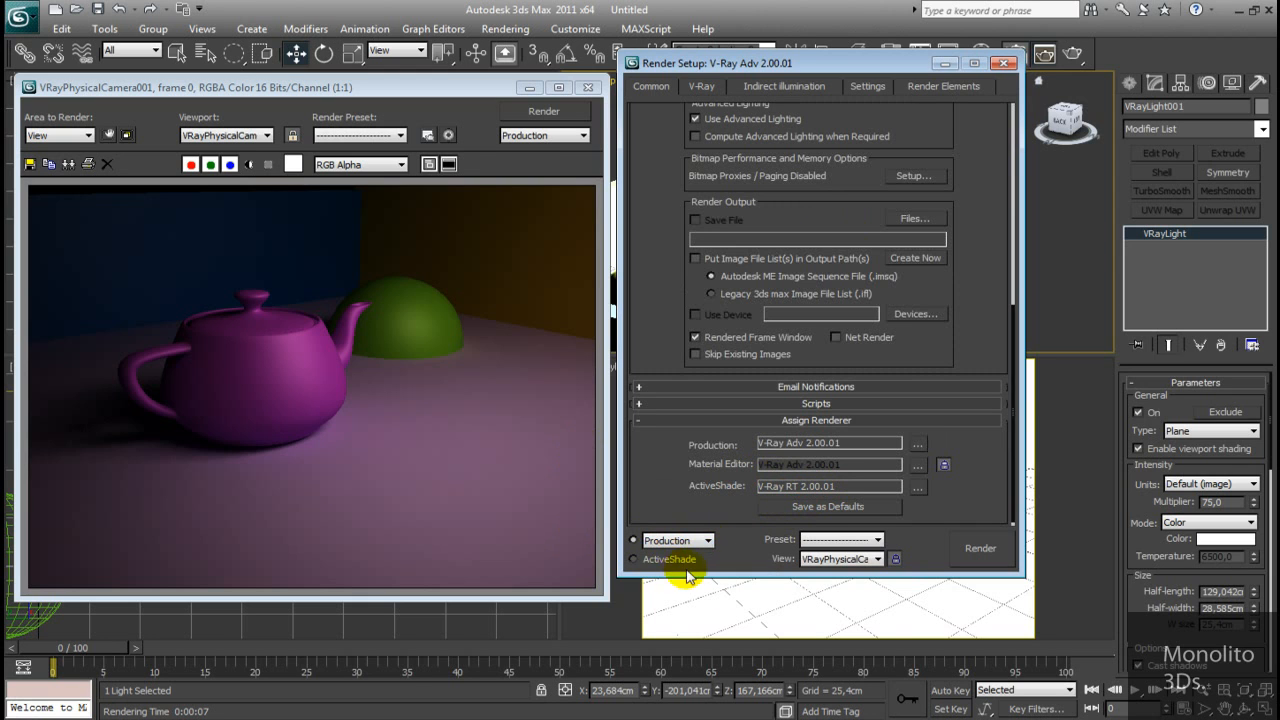
left_click(634, 560)
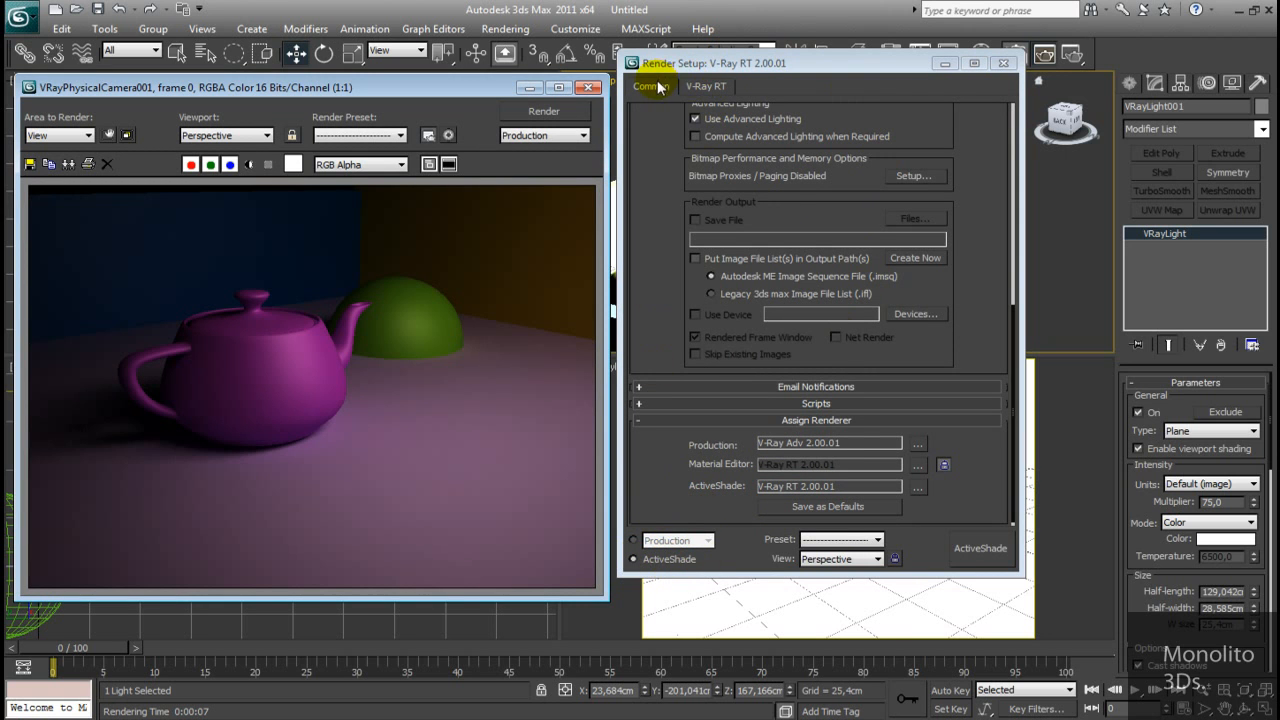
Review the common render parameters and the engine types available for V-Ray RT
scroll(829, 178, "up", 5)
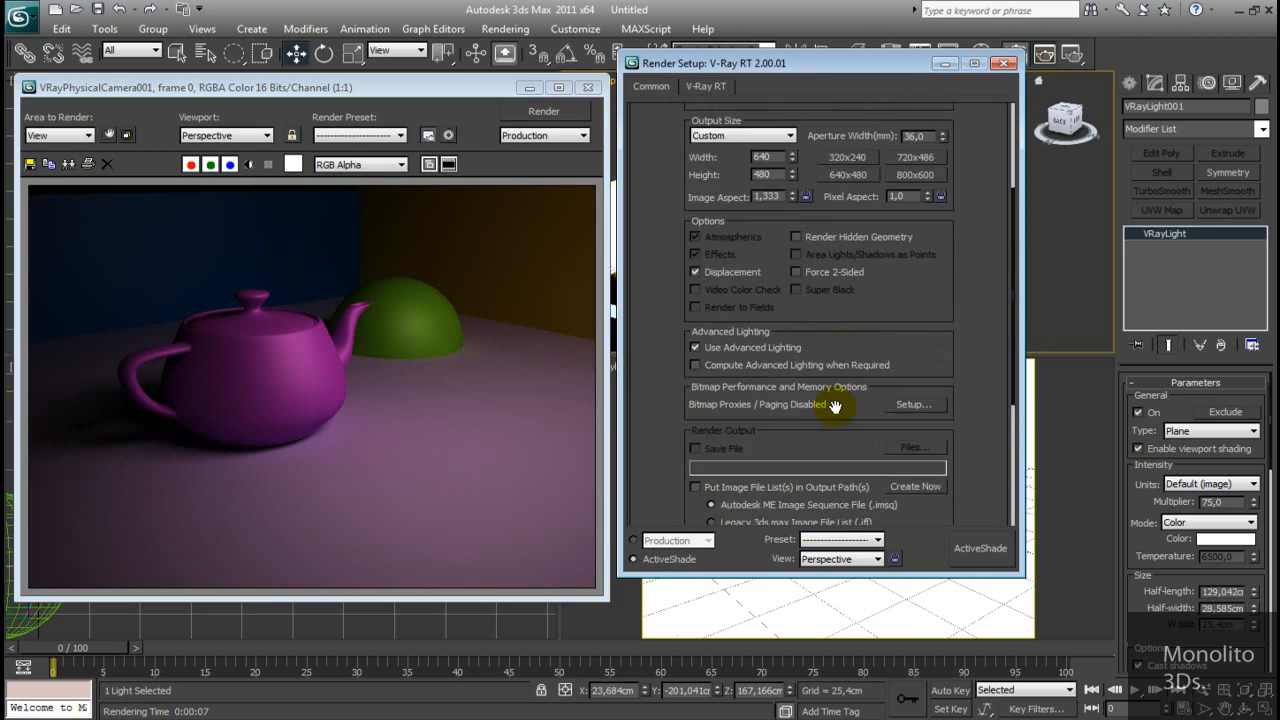
left_click_drag(962, 221, 959, 321)
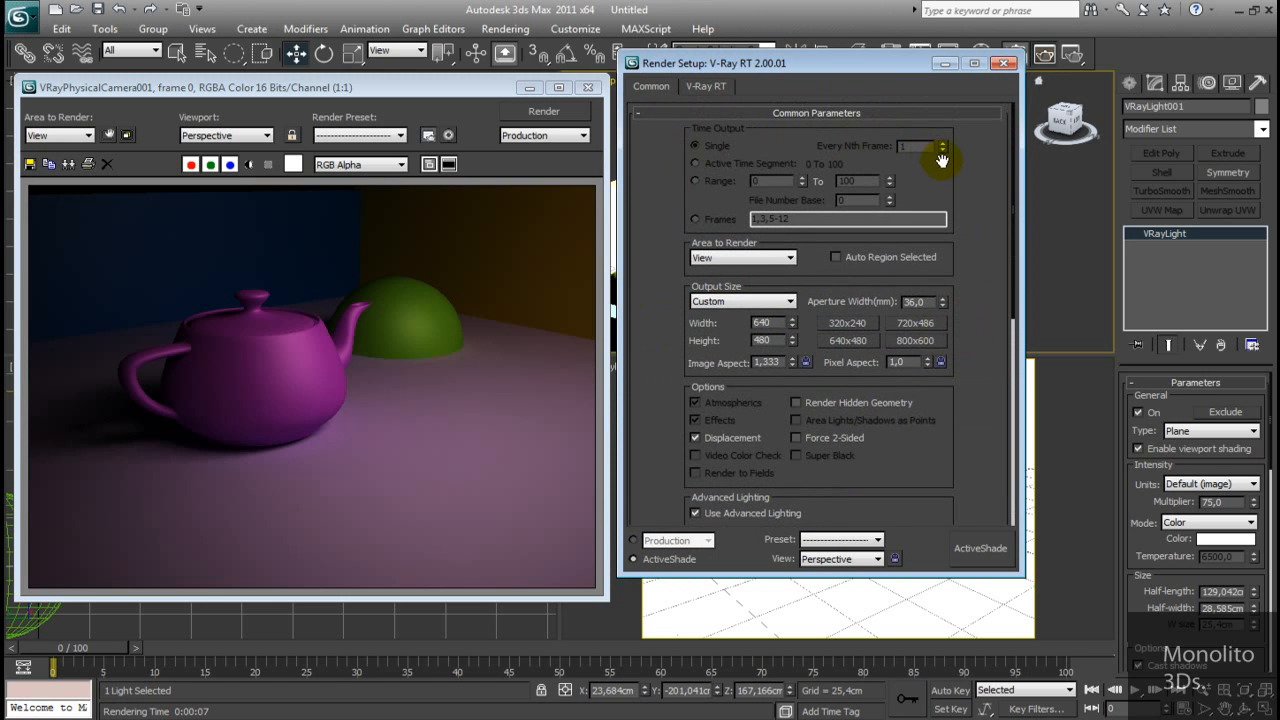
left_click_drag(932, 242, 740, 62)
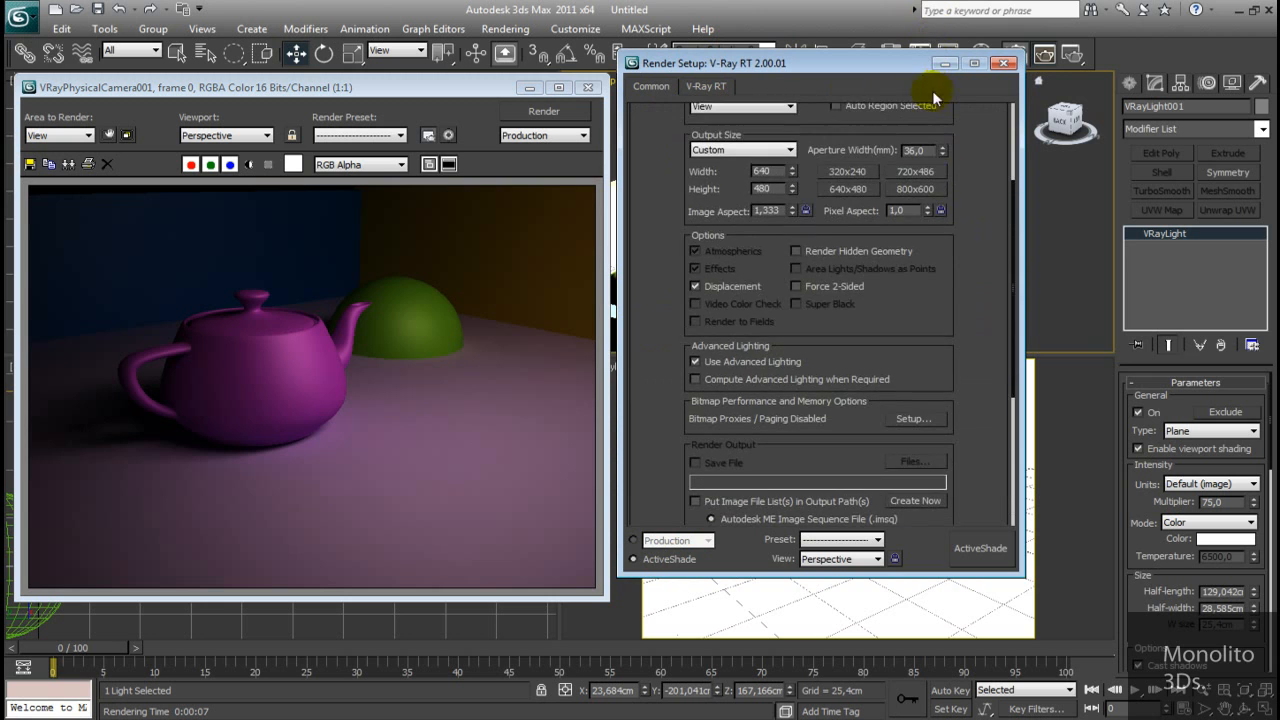
left_click(705, 87)
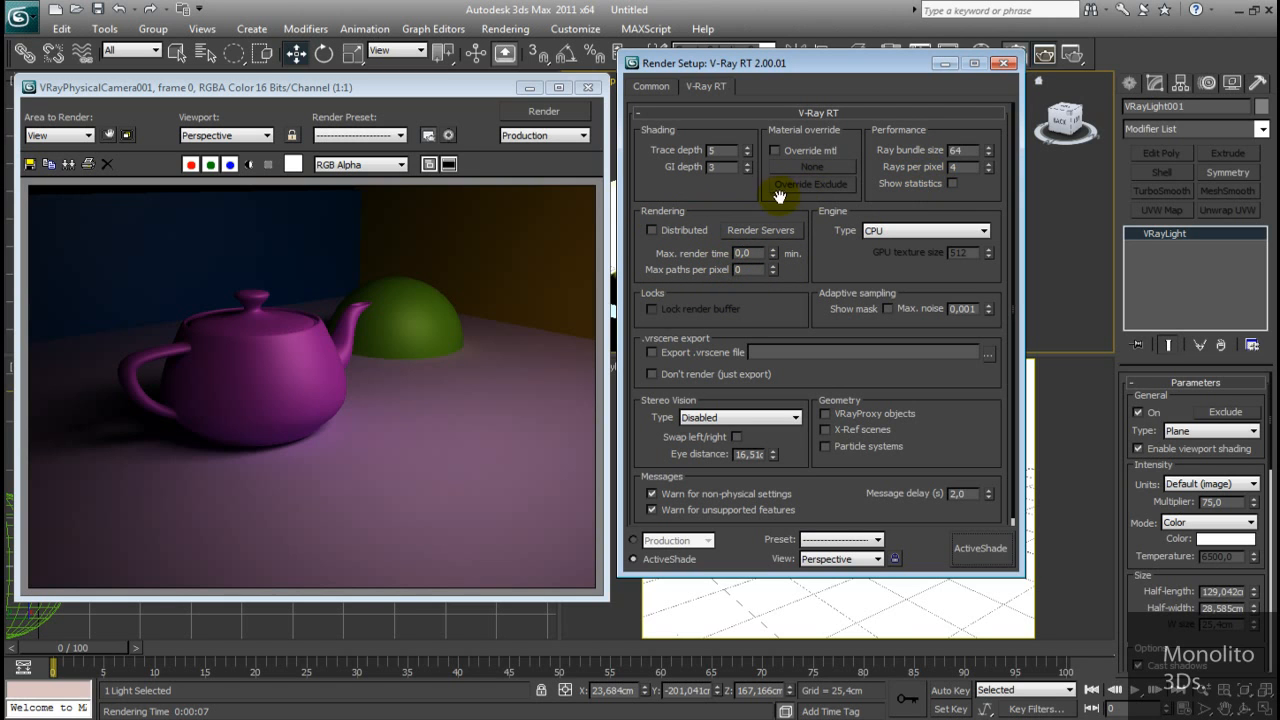
left_click(903, 231)
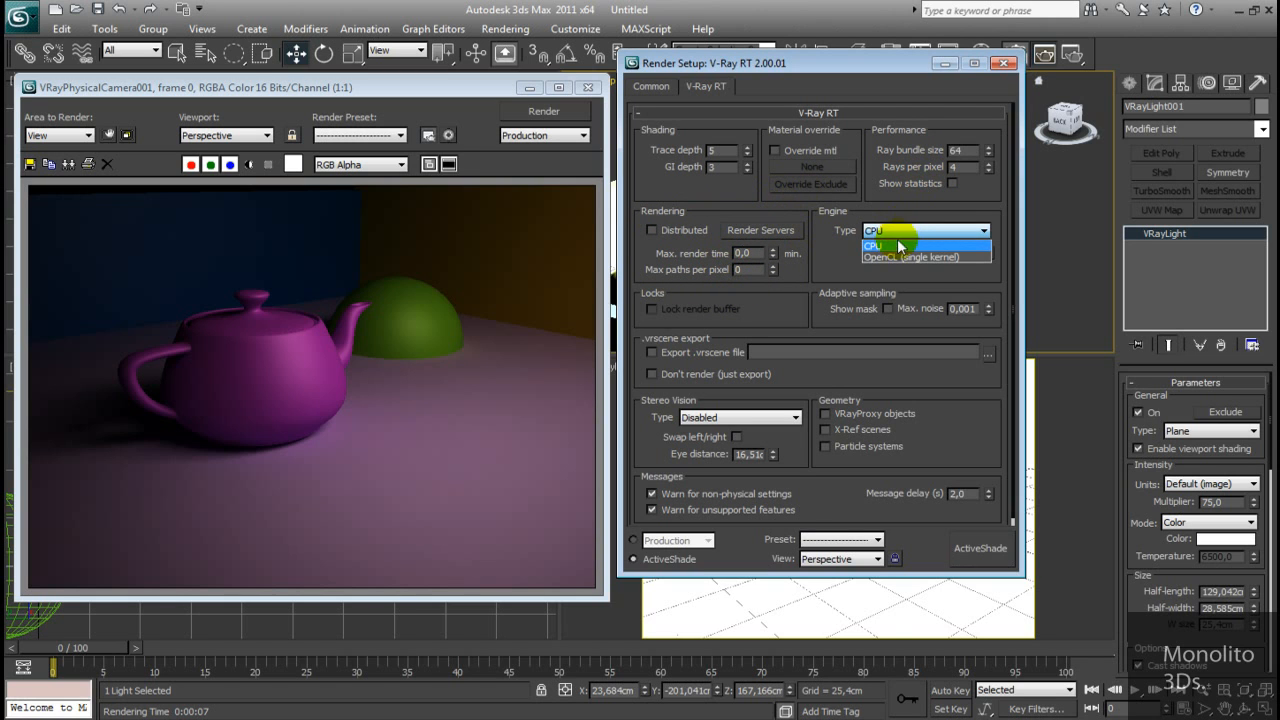
left_click(827, 272)
left_click(920, 232)
left_click(850, 262)
Try the OpenCL (single kernel) engine type for V-Ray RT and set it back to CPU
left_click(880, 231)
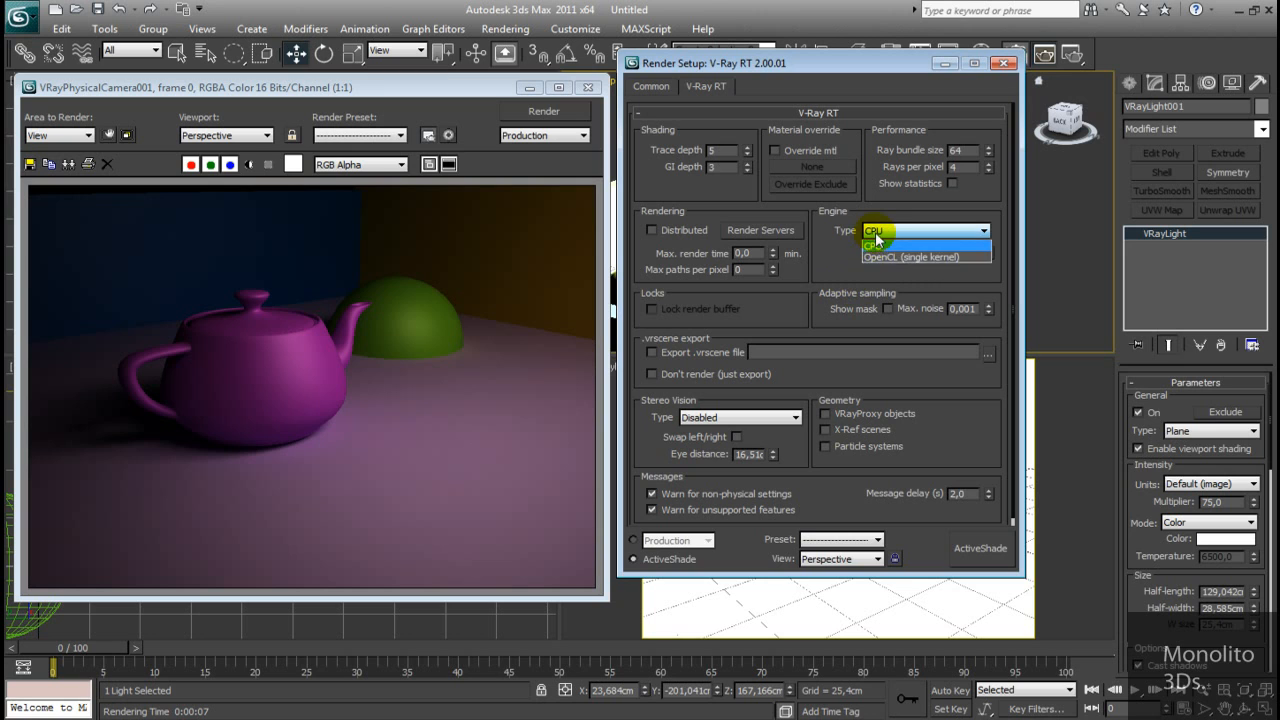
left_click(881, 257)
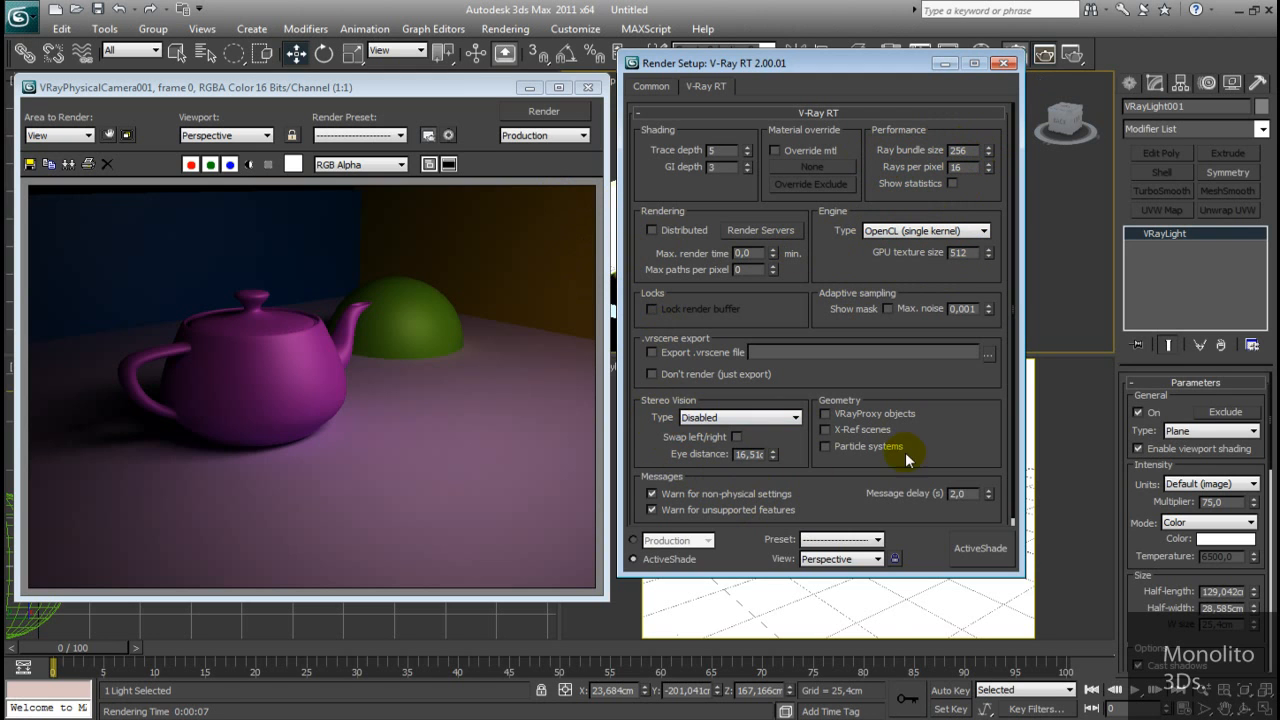
left_click_drag(885, 484, 886, 363)
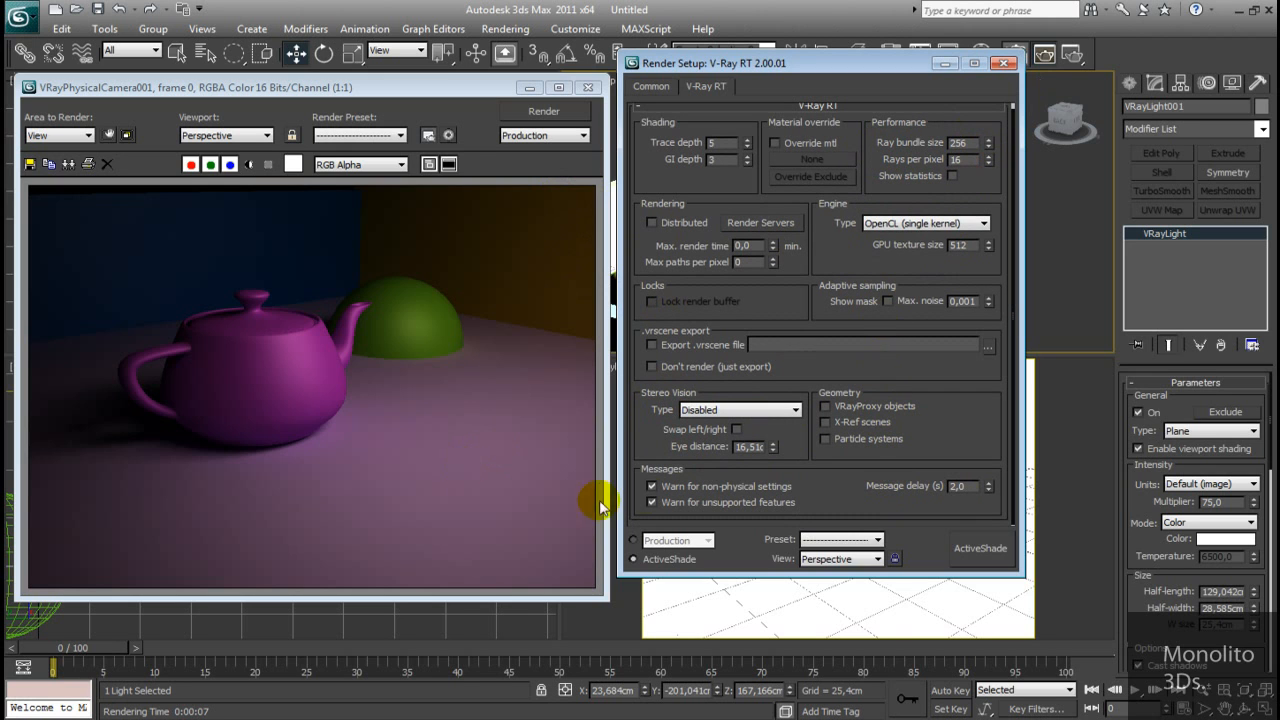
left_click(916, 224)
left_click(909, 238)
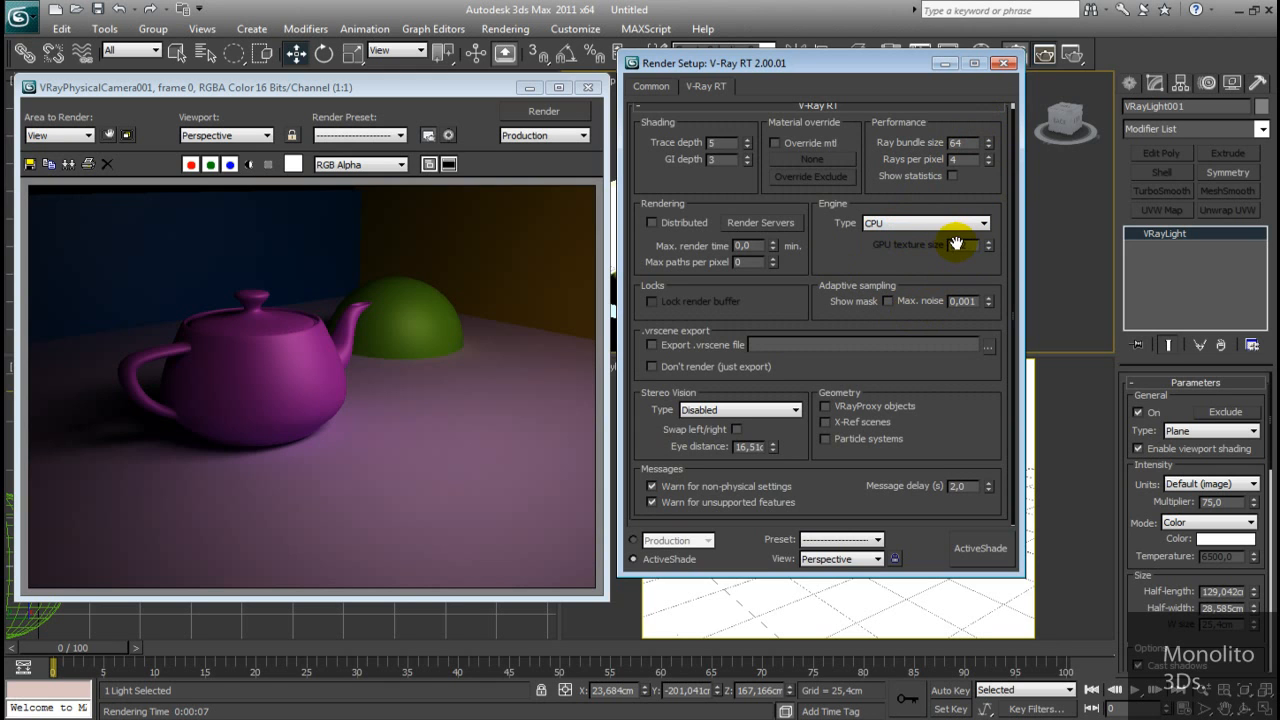
left_click(868, 224)
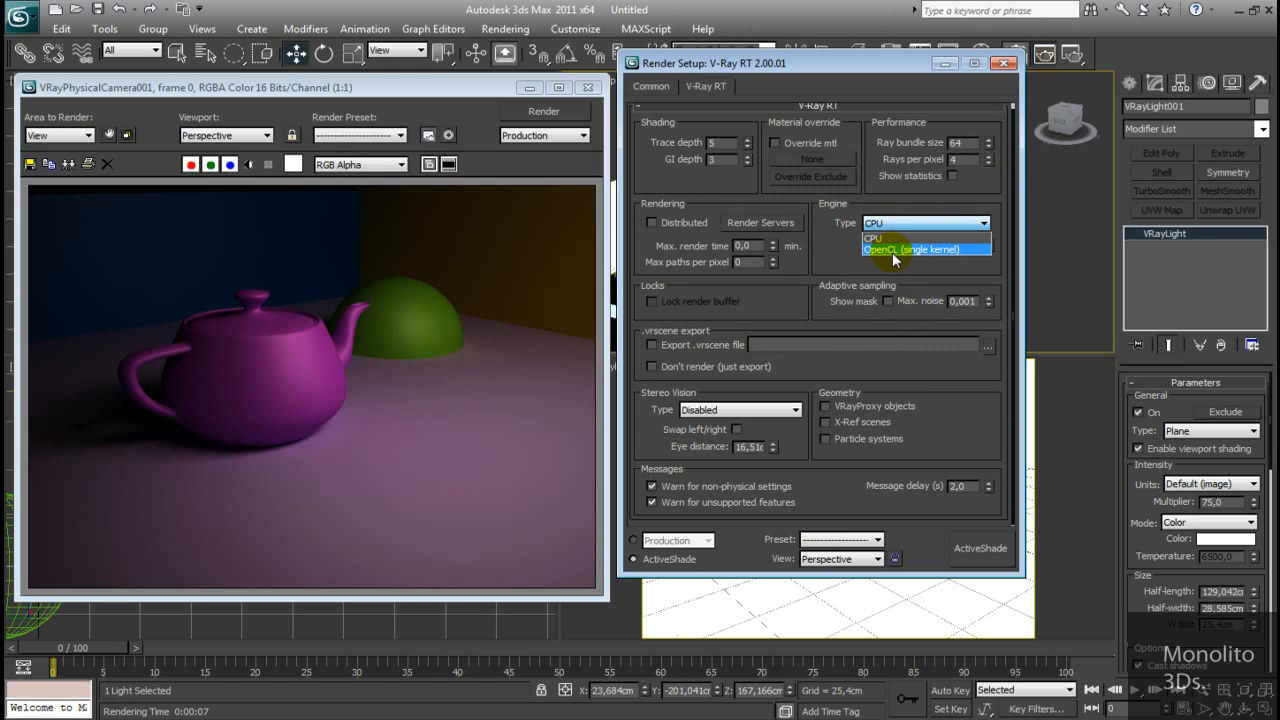
left_click(893, 253)
left_click(885, 226)
left_click(882, 239)
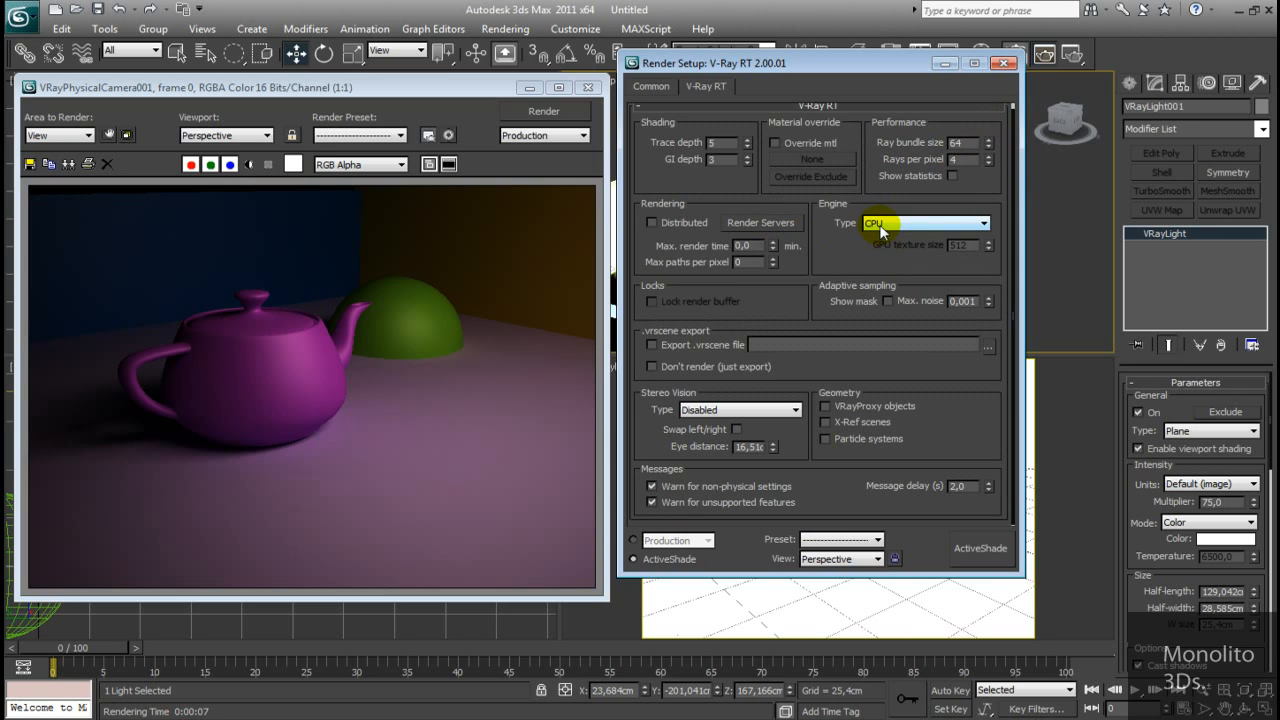
scroll(835, 118, "up", 1)
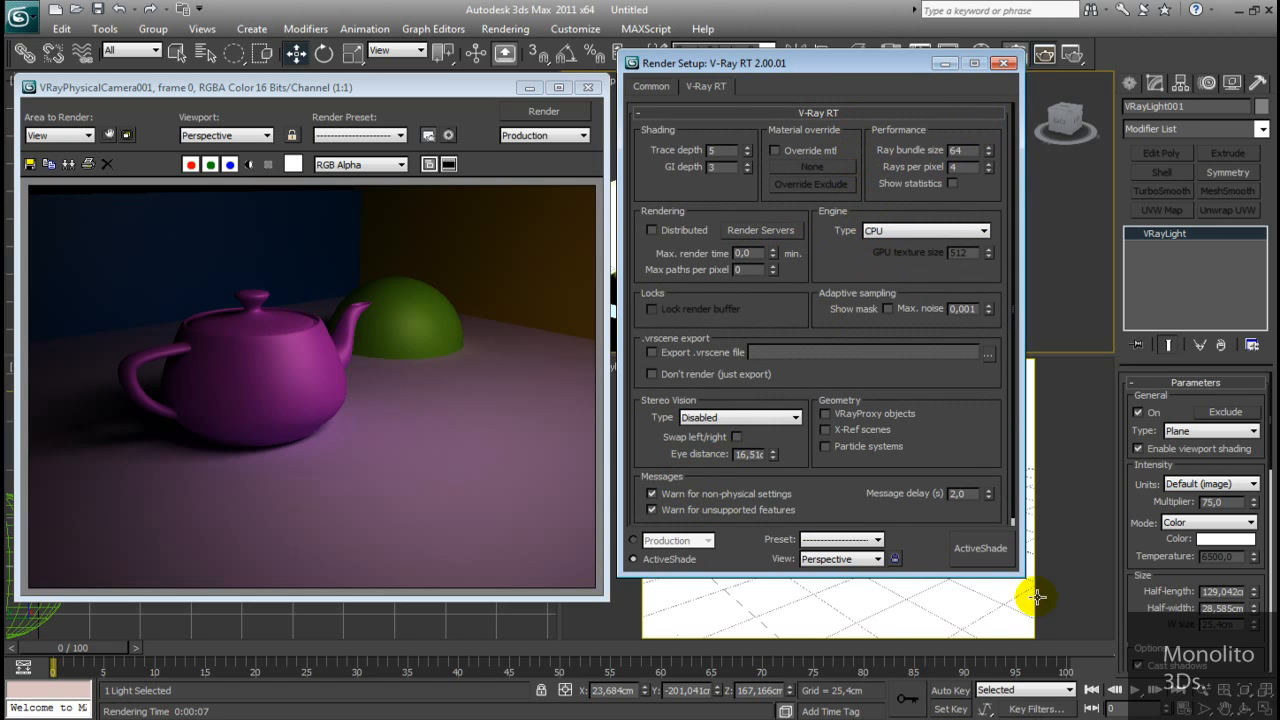
Start the ActiveShade rendering and set its view to VRayPhysicalCamera001
left_click(972, 556)
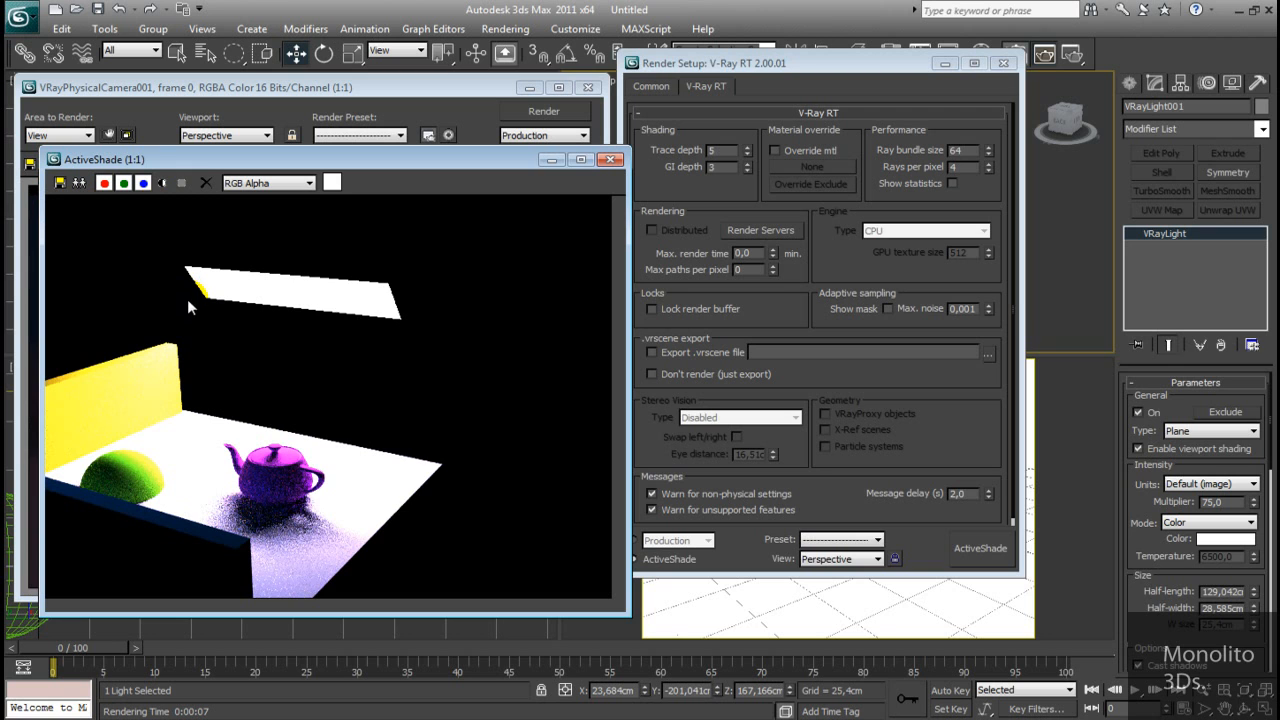
left_click(858, 559)
left_click(858, 607)
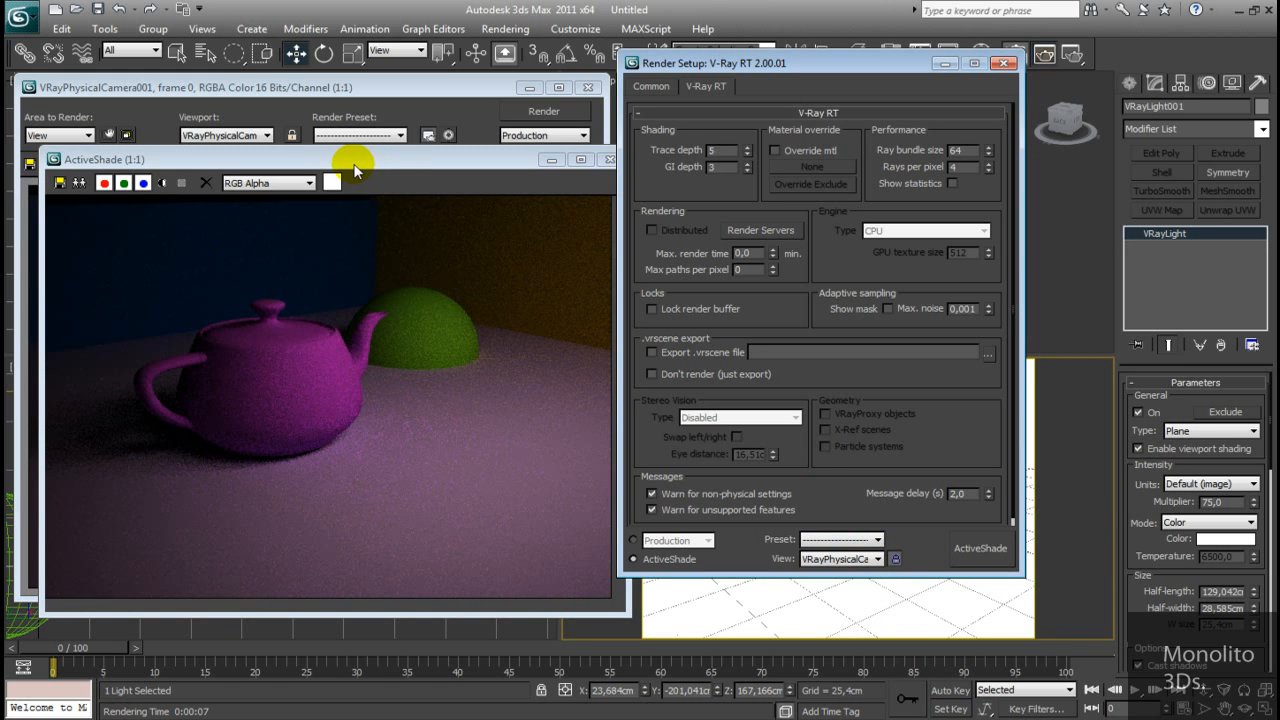
Raise the ActiveShade window slightly and close both the rendered frame window and the Render Setup
left_click_drag(347, 167, 378, 126)
left_click(583, 87)
left_click(1003, 64)
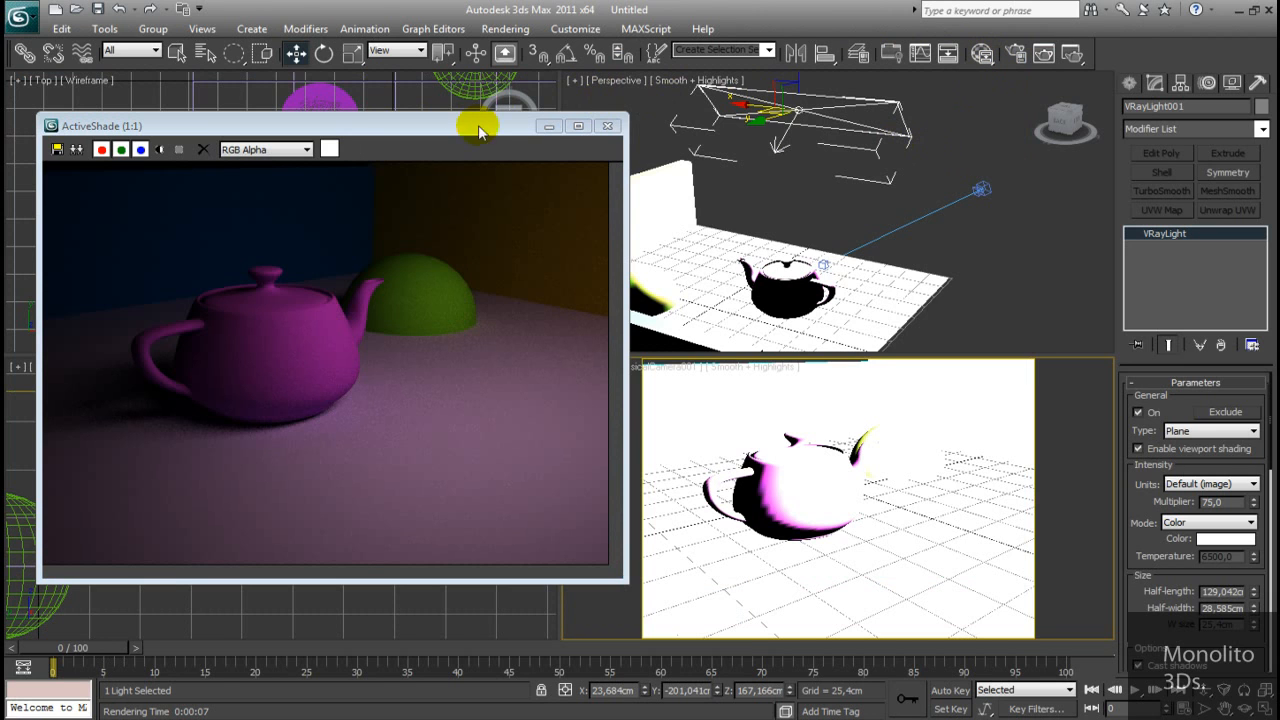
Move the physical camera to about X -153.6, Y -225.8, Z 98.8 cm and shift the ActiveShade window off the viewports
left_click(985, 184)
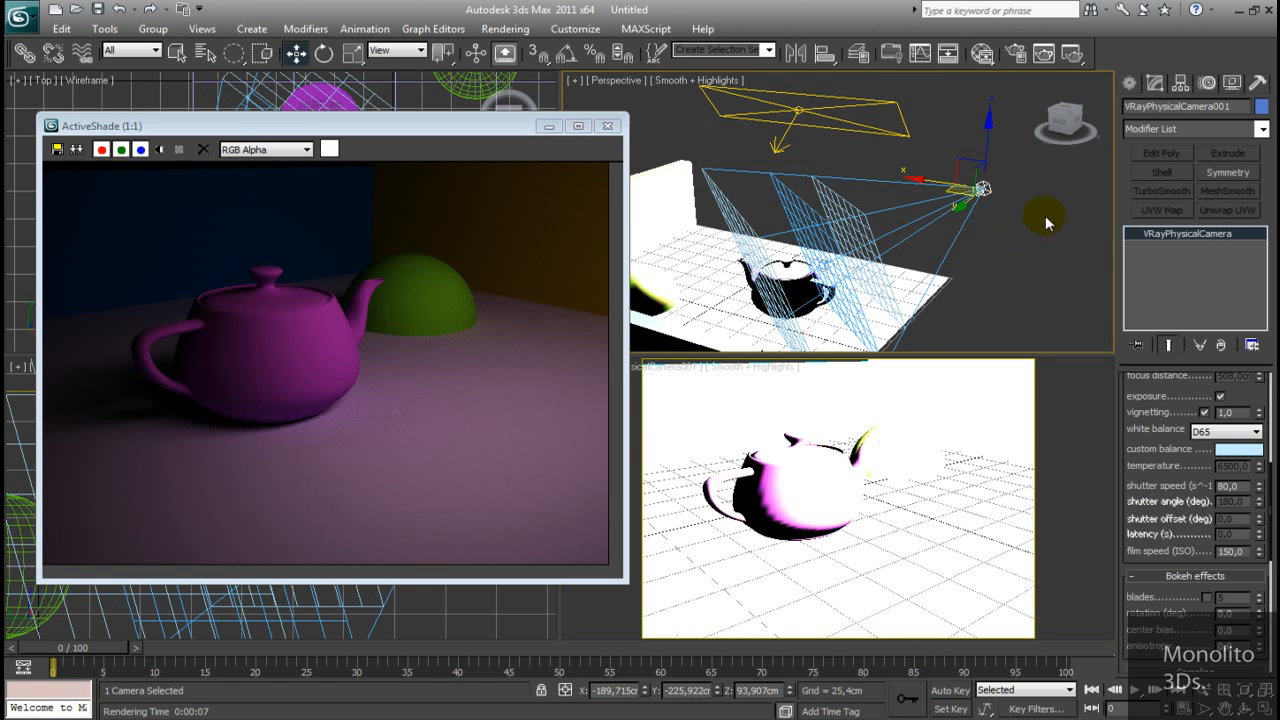
middle_click_drag(1045, 215, 942, 240, "alt")
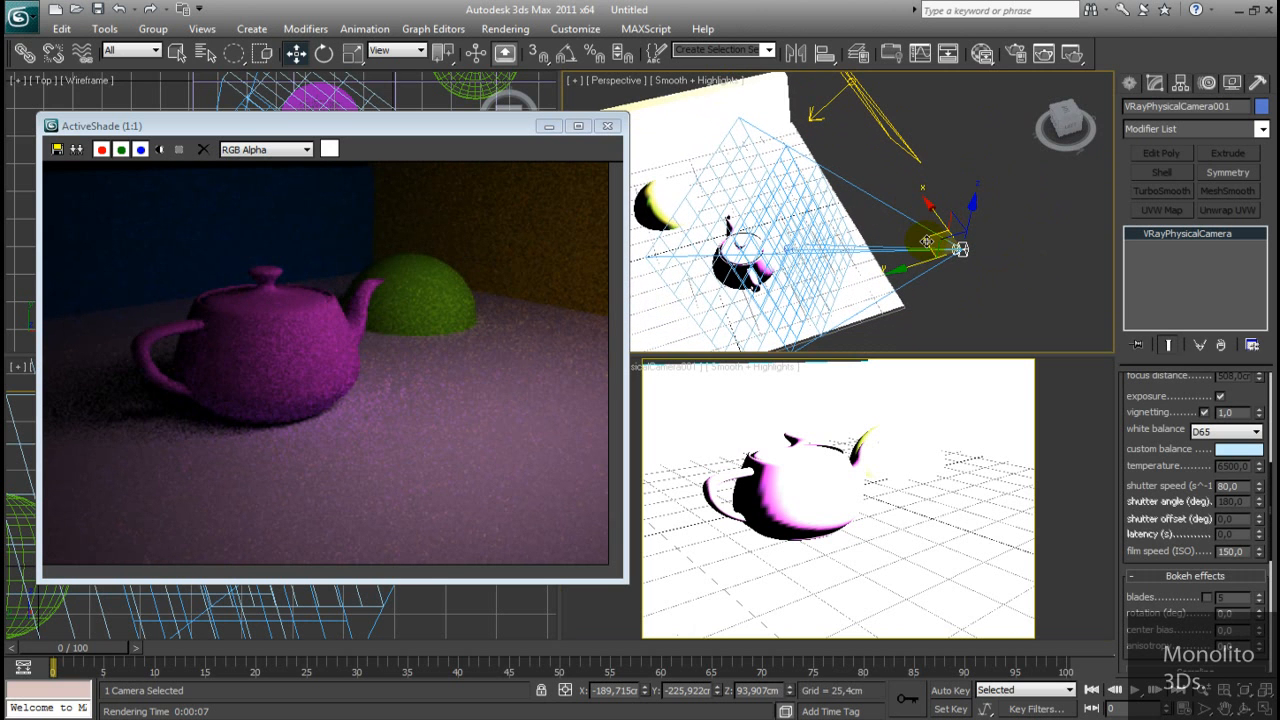
left_click_drag(927, 241, 905, 212)
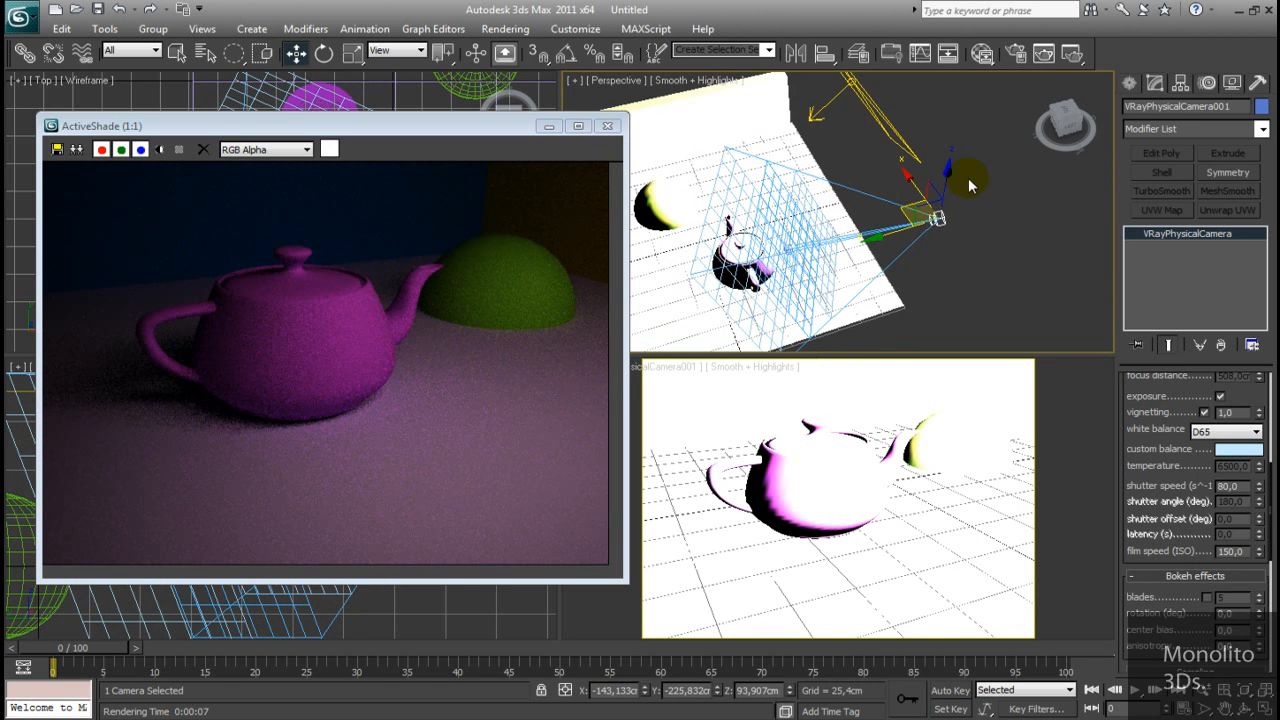
mouse_move(954, 168)
left_mouse_down()
mouse_move(953, 191)
mouse_move(946, 181)
mouse_move(906, 194)
mouse_move(949, 177)
left_mouse_up()
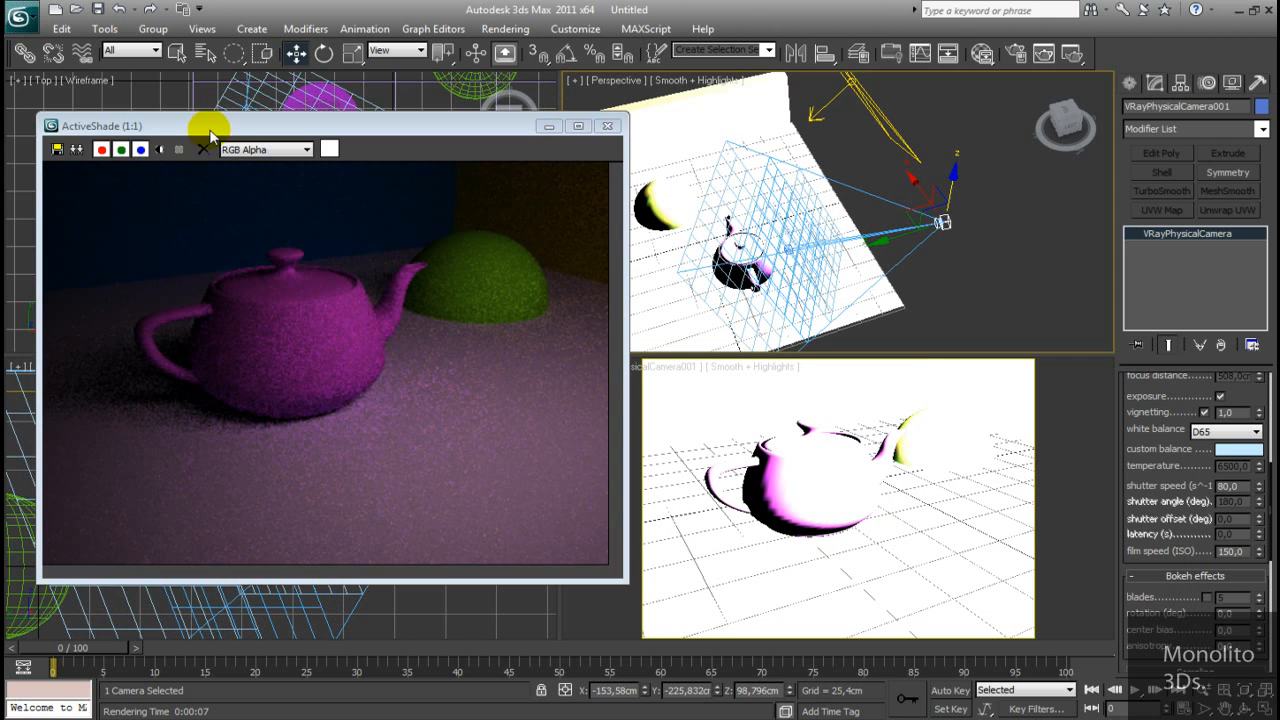
left_click_drag(182, 125, 156, 99)
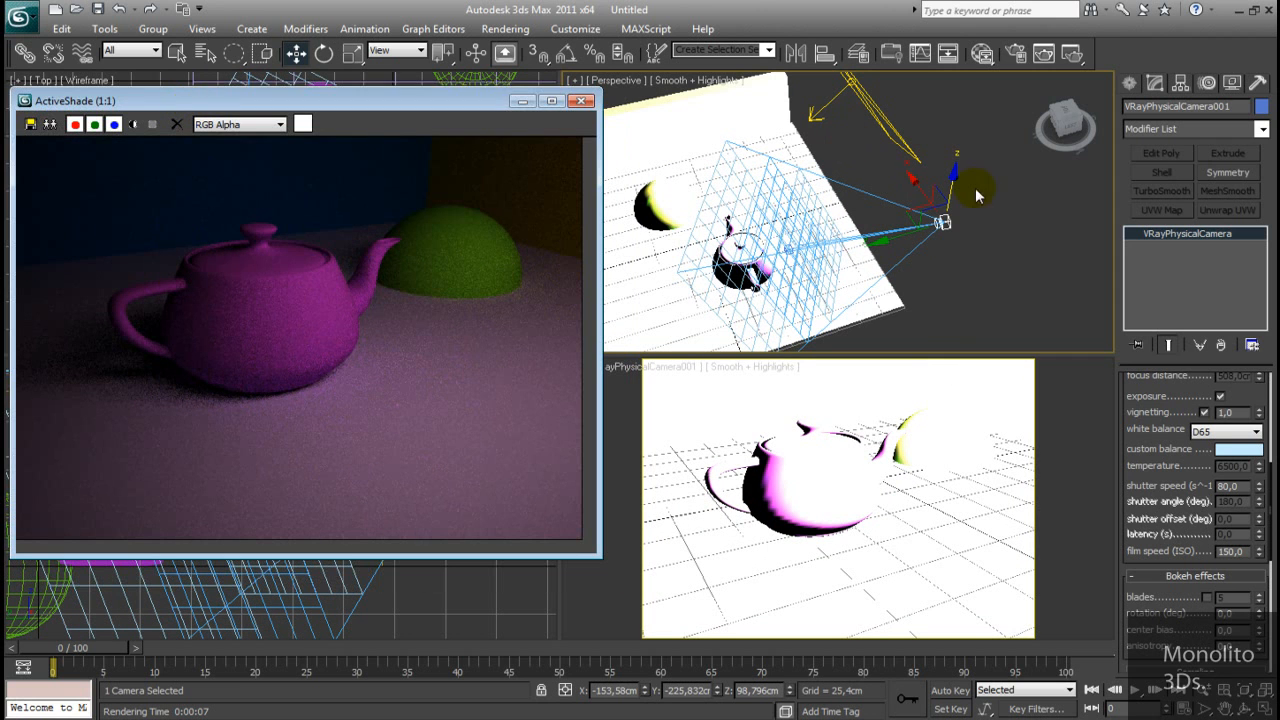
Select the V-Ray plane light and set its multiplier to 80
middle_click_drag(943, 268, 1016, 293)
left_click(942, 128)
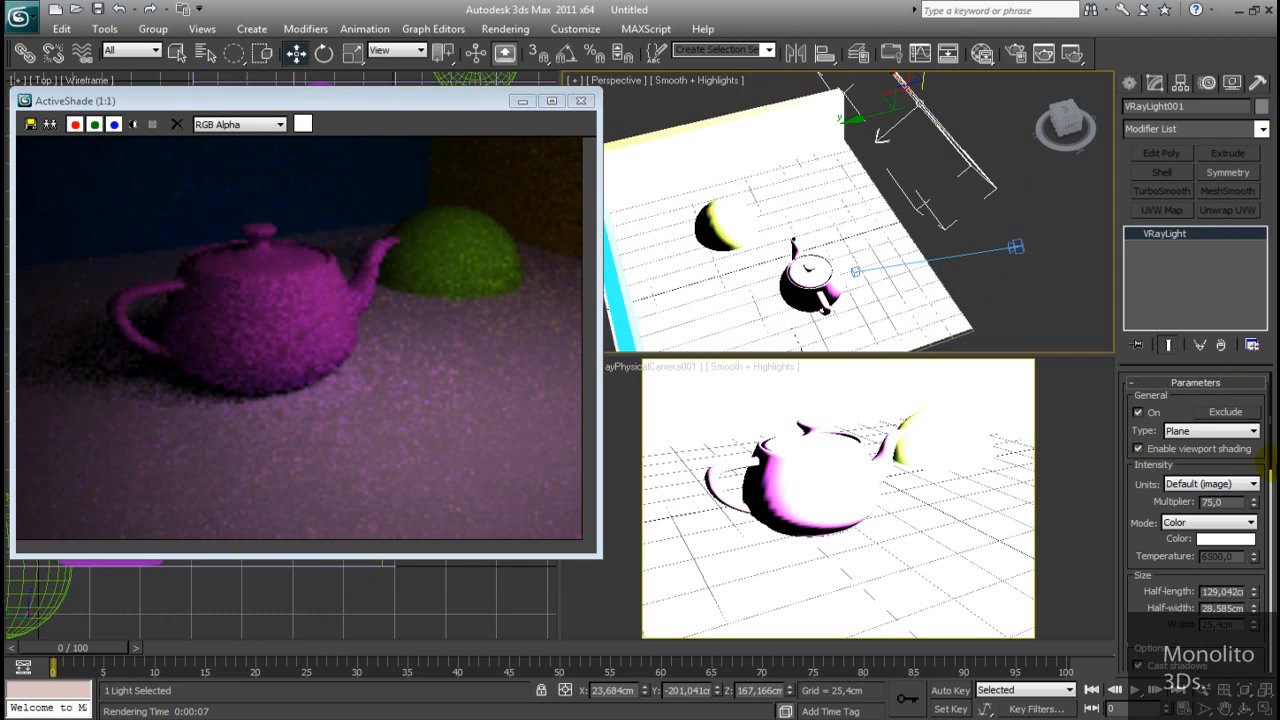
double_click(1213, 502)
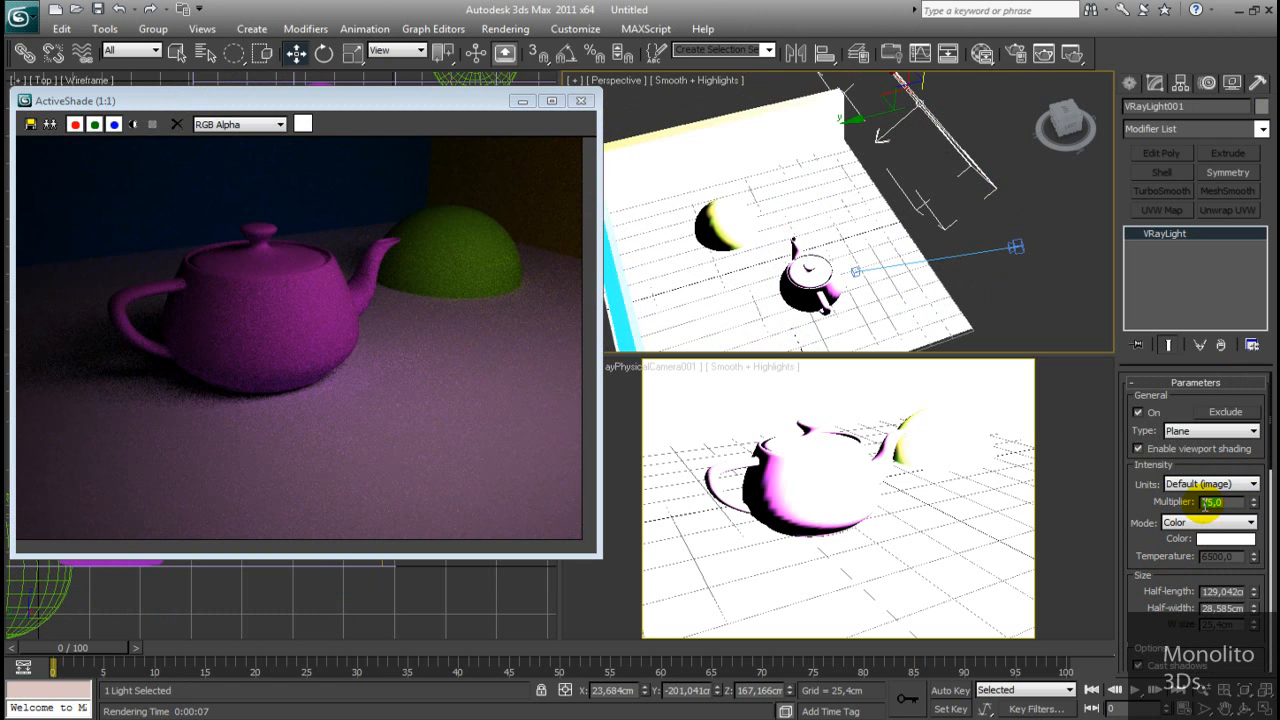
type("80")
key("Return")
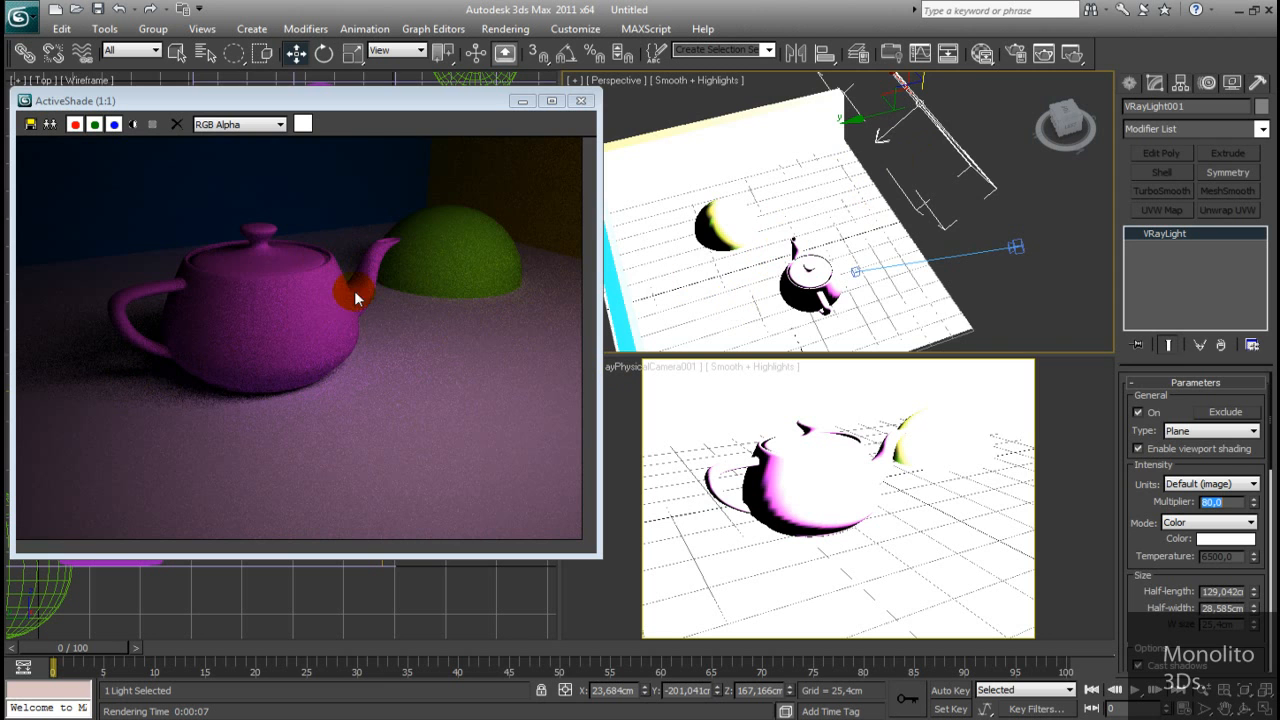
Switch the camera and Perspective viewports to wireframe display without edged faces
middle_click_drag(894, 191, 957, 188)
right_click(1138, 441)
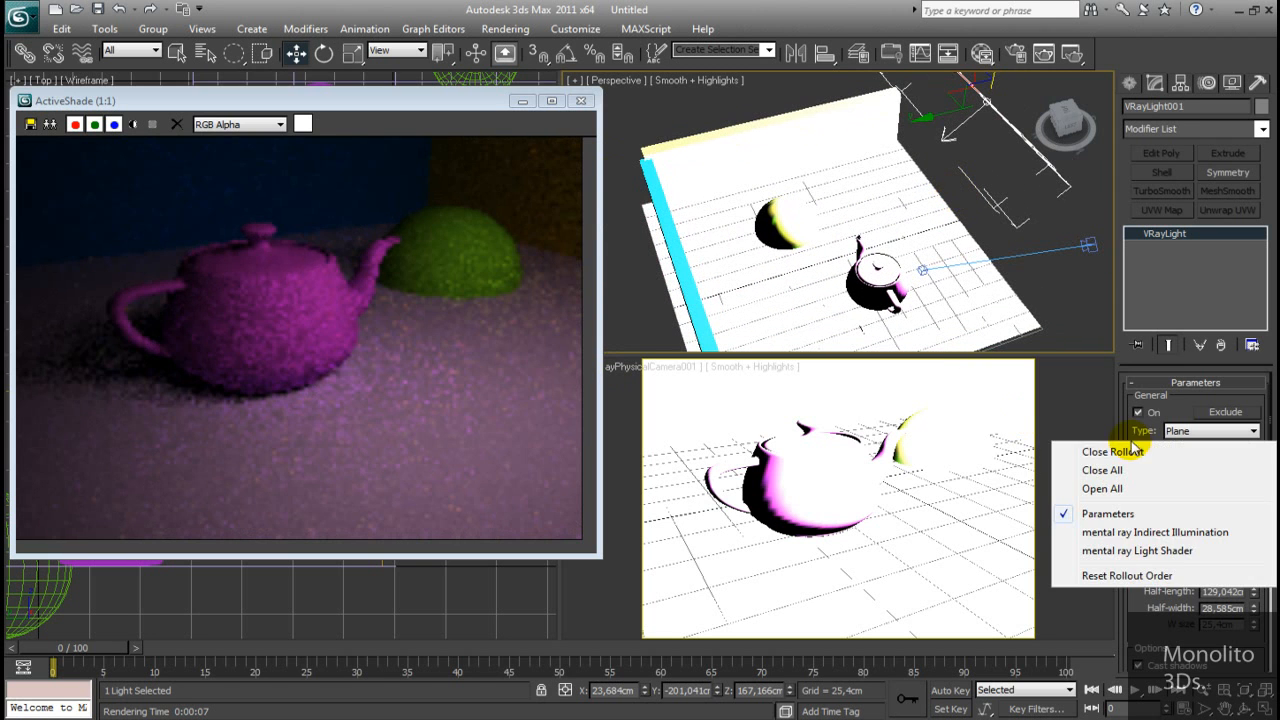
left_click(1077, 414)
right_click(1077, 414)
left_click(1057, 407)
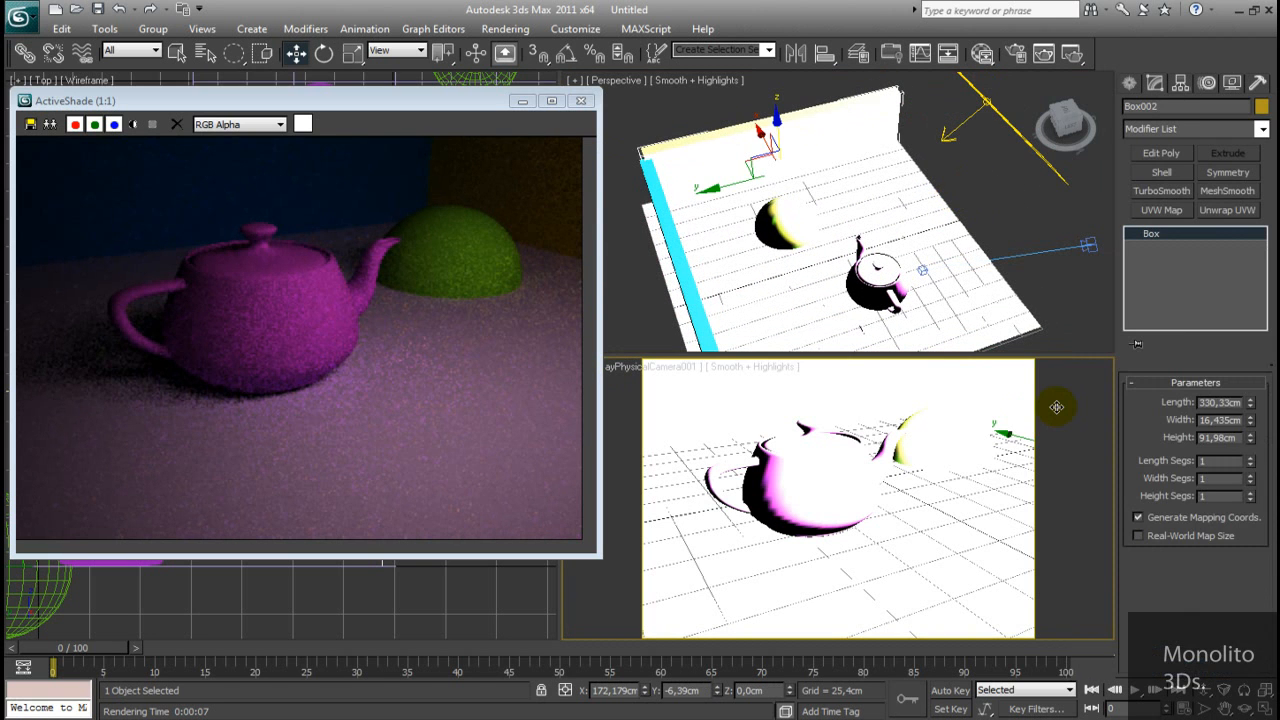
key("F3")
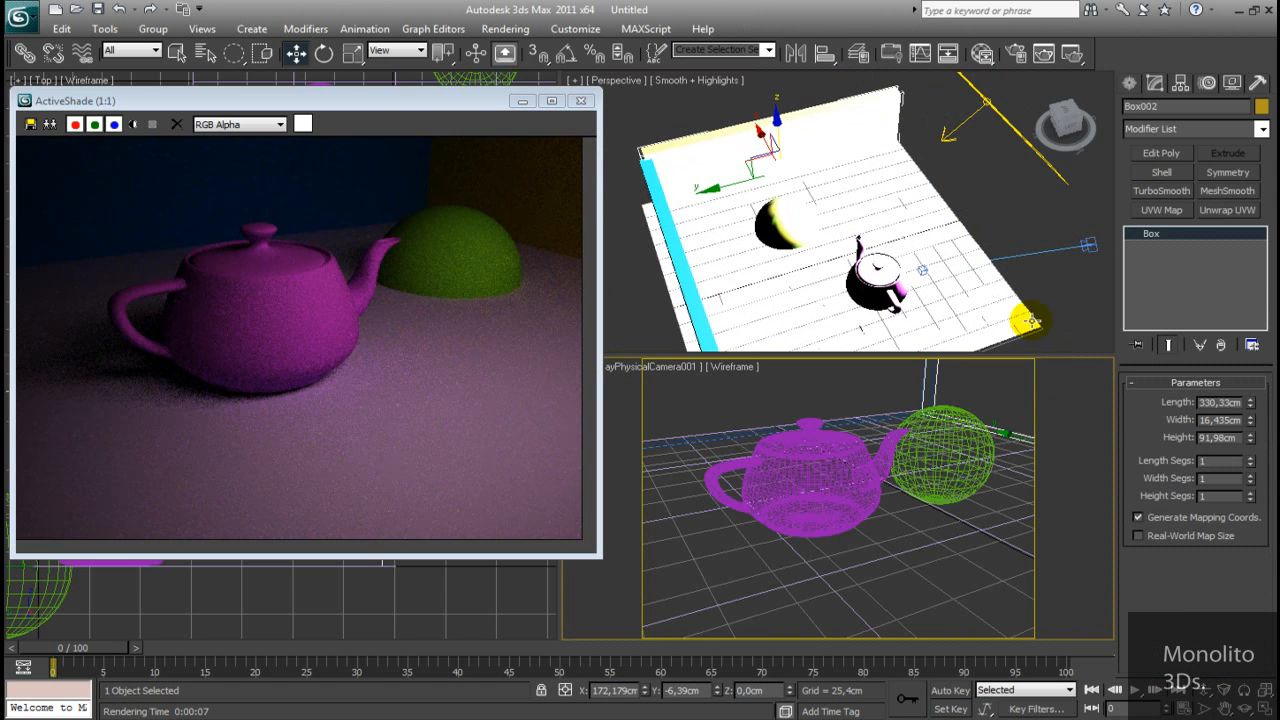
right_click(1002, 201)
key("F4")
key("F3")
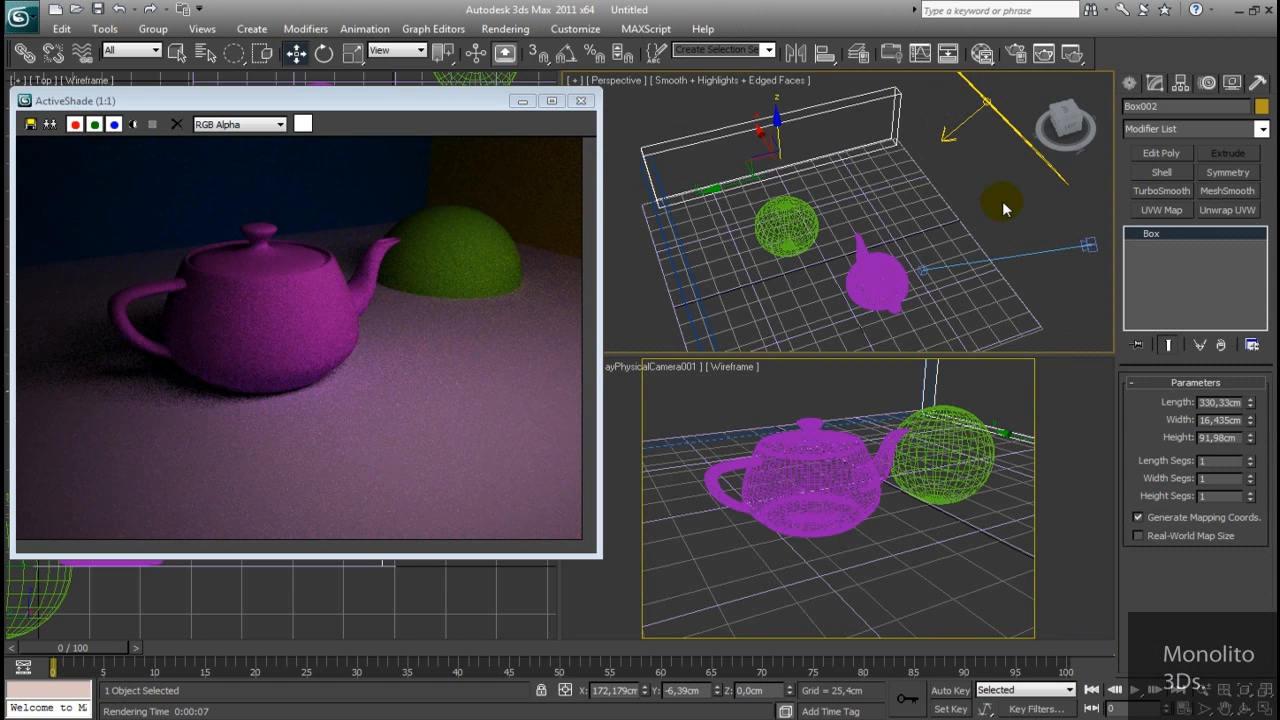
middle_click_drag(986, 222, 979, 198)
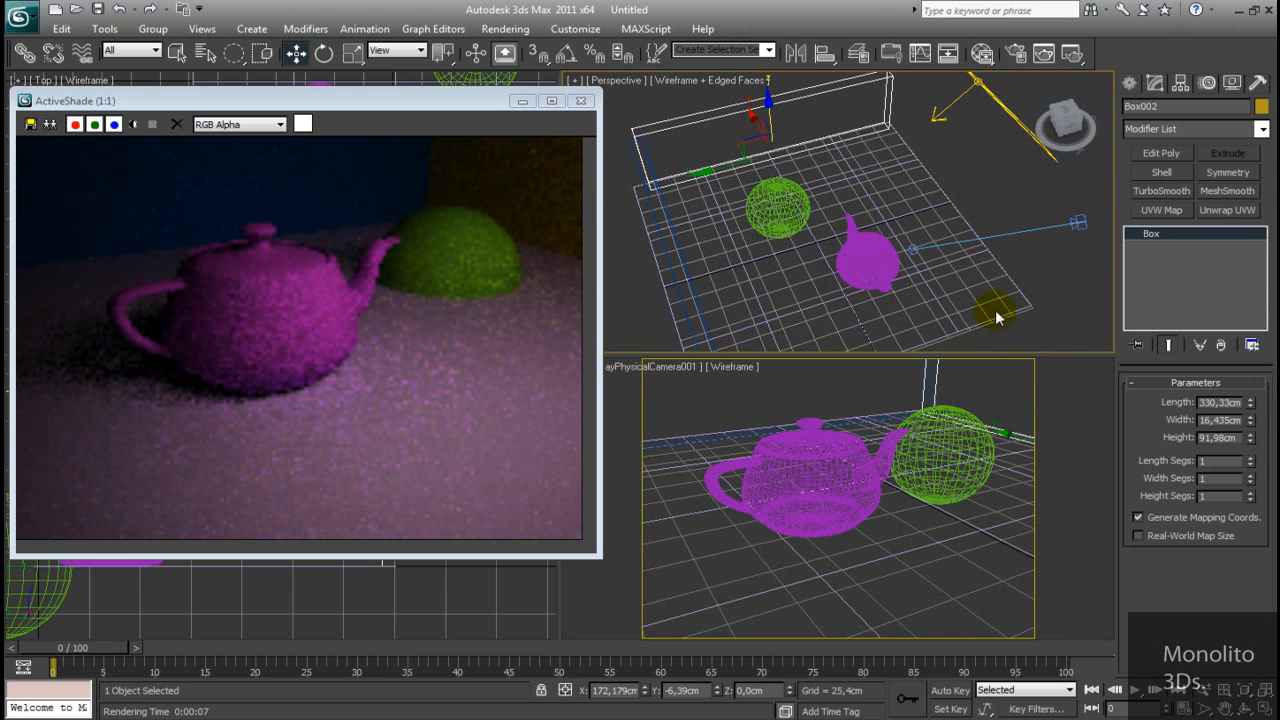
right_click(1055, 381)
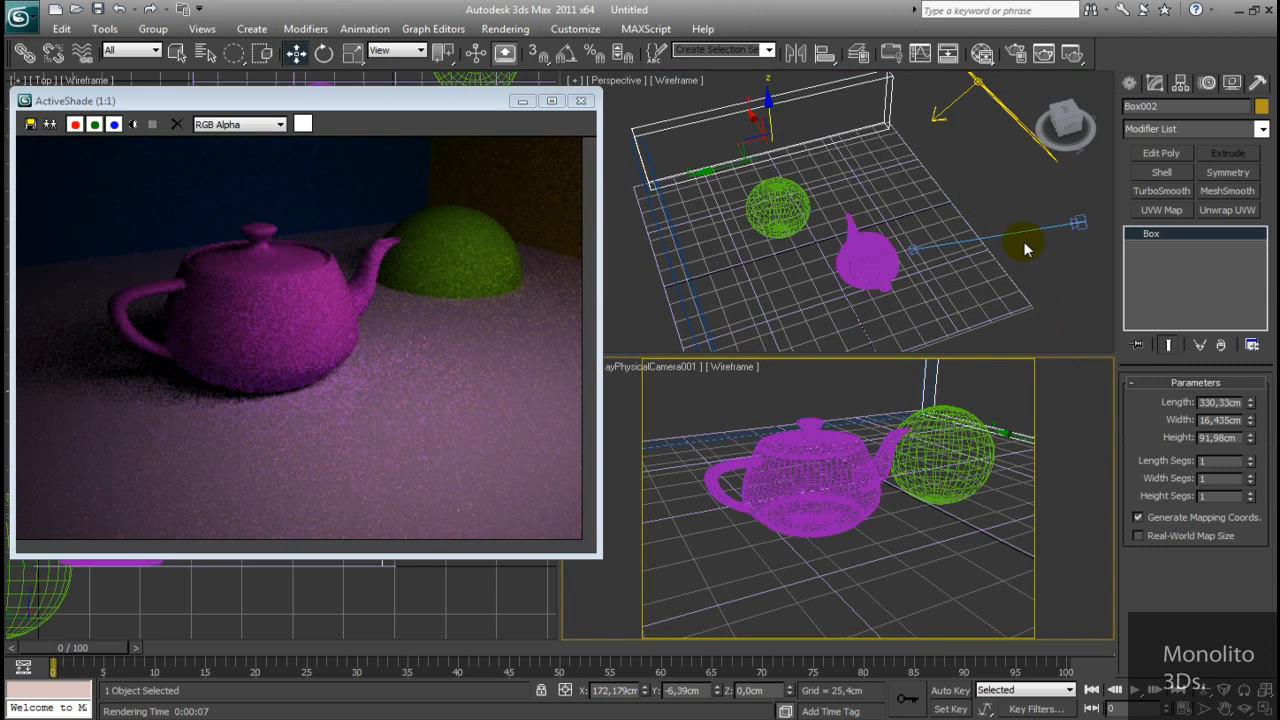
middle_click_drag(1006, 214, 1011, 236)
left_click(335, 274)
left_click(295, 289)
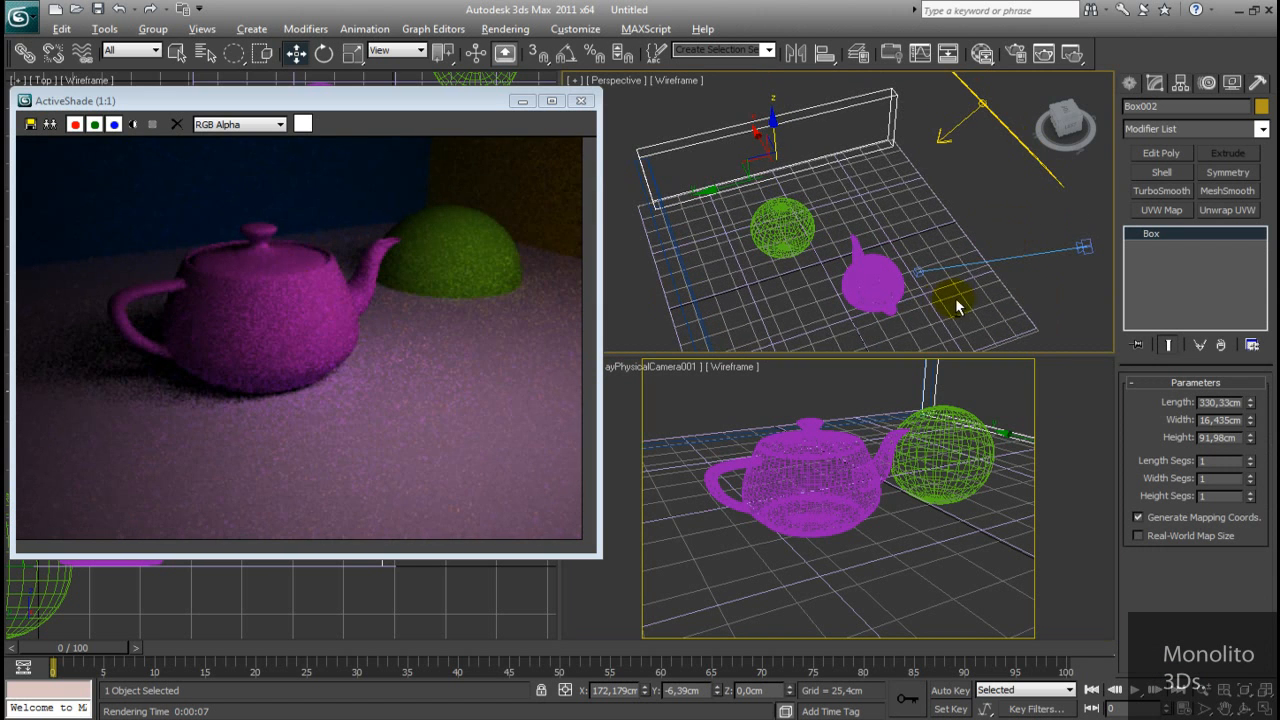
middle_click_drag(955, 297, 912, 378, "alt")
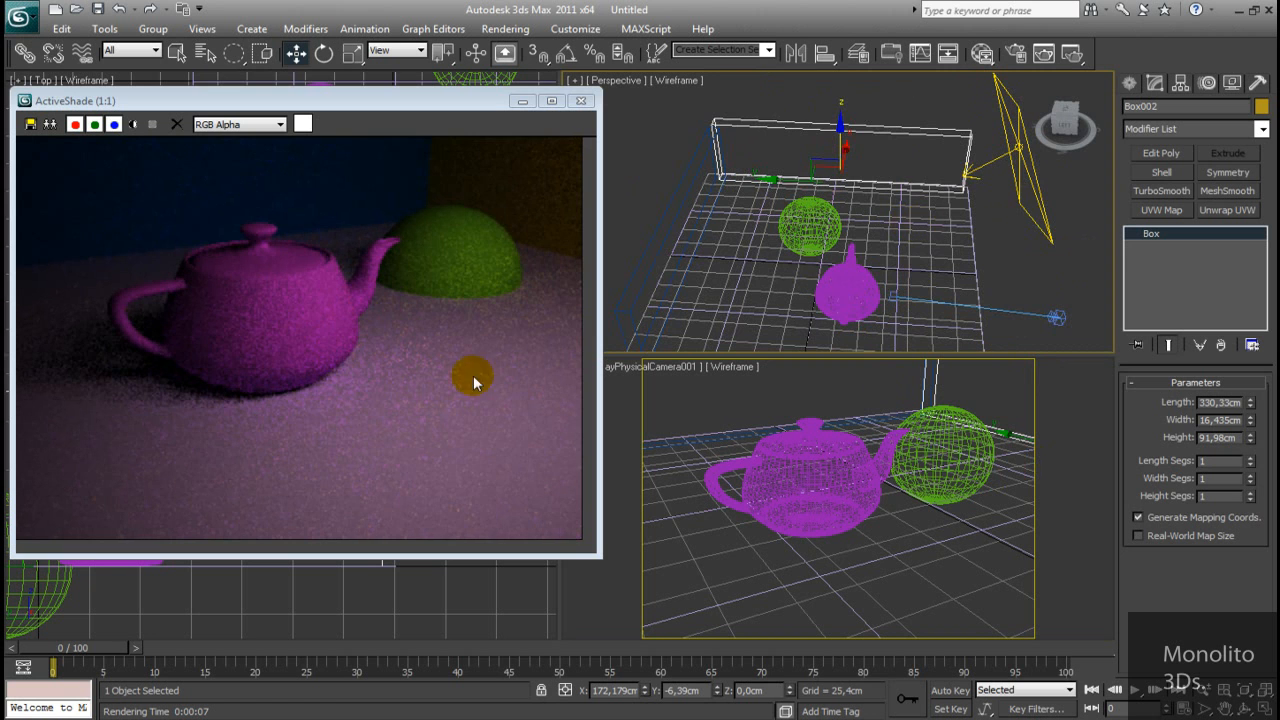
middle_click_drag(834, 257, 818, 238)
middle_click_drag(917, 254, 886, 257, "alt")
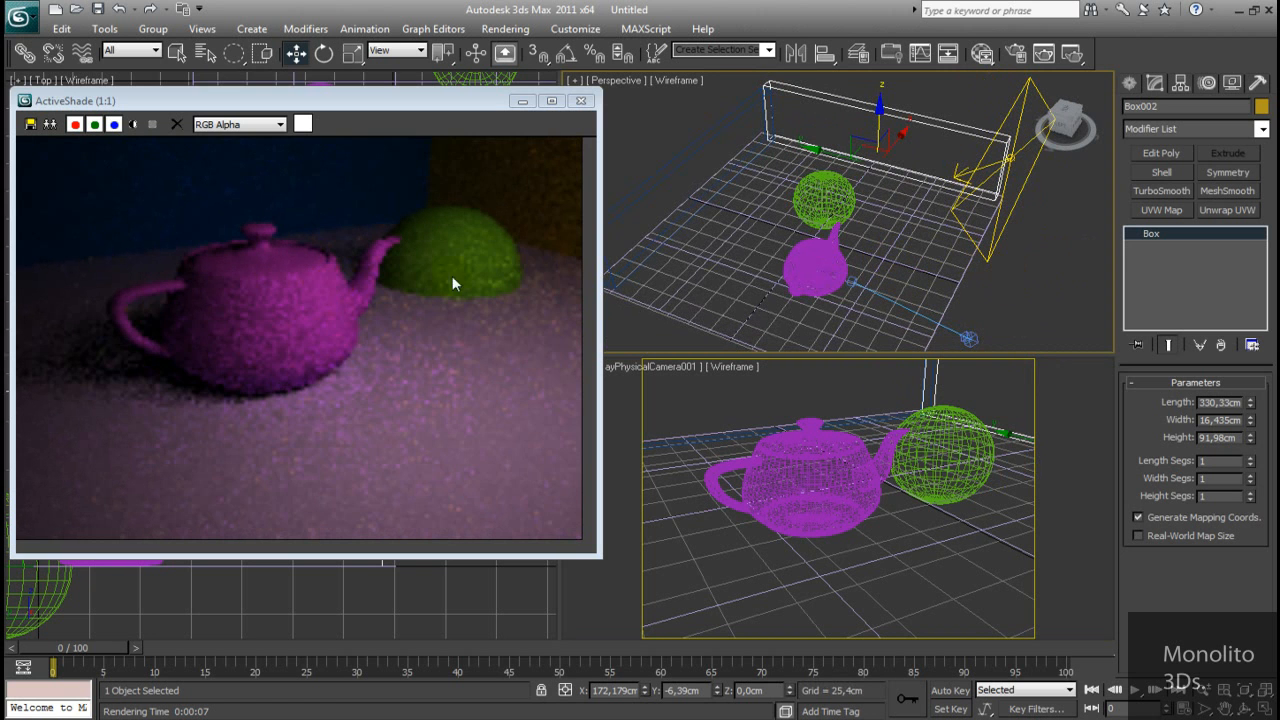
Clear the selection, create a new VRayMtl in the Slate Material Editor and name it box
left_click(1050, 285)
key("m")
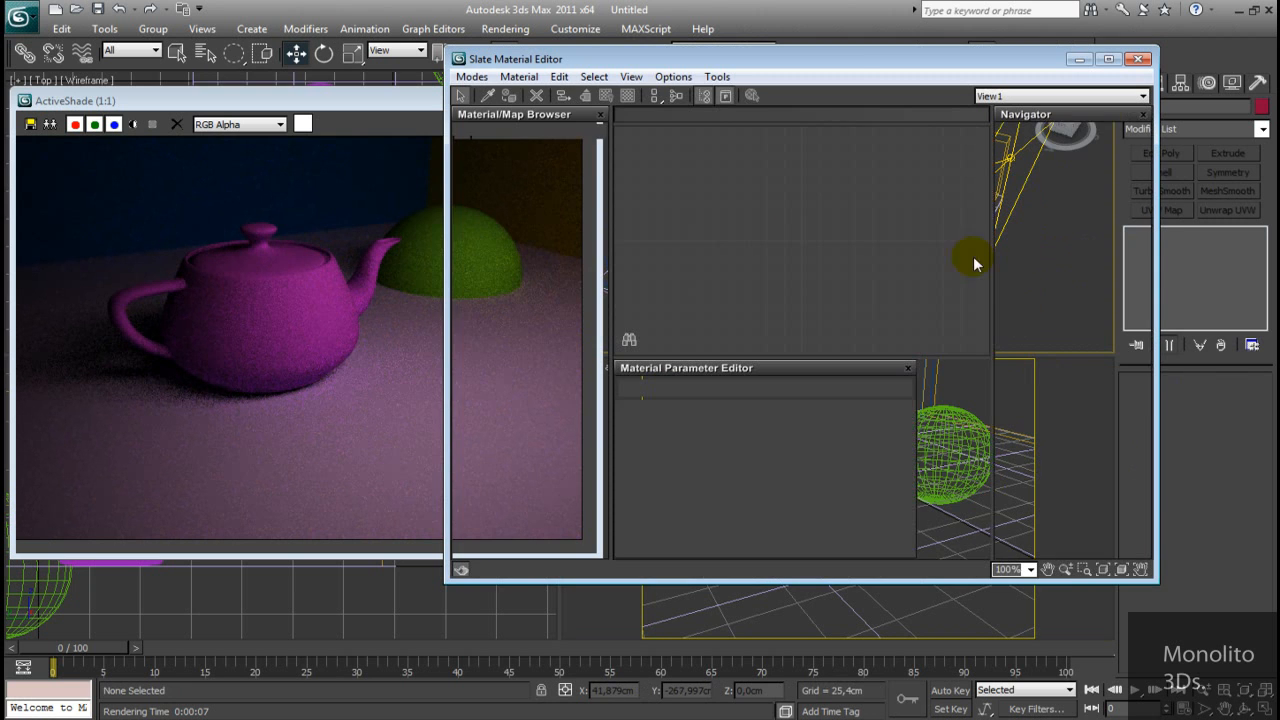
left_click_drag(826, 66, 954, 112)
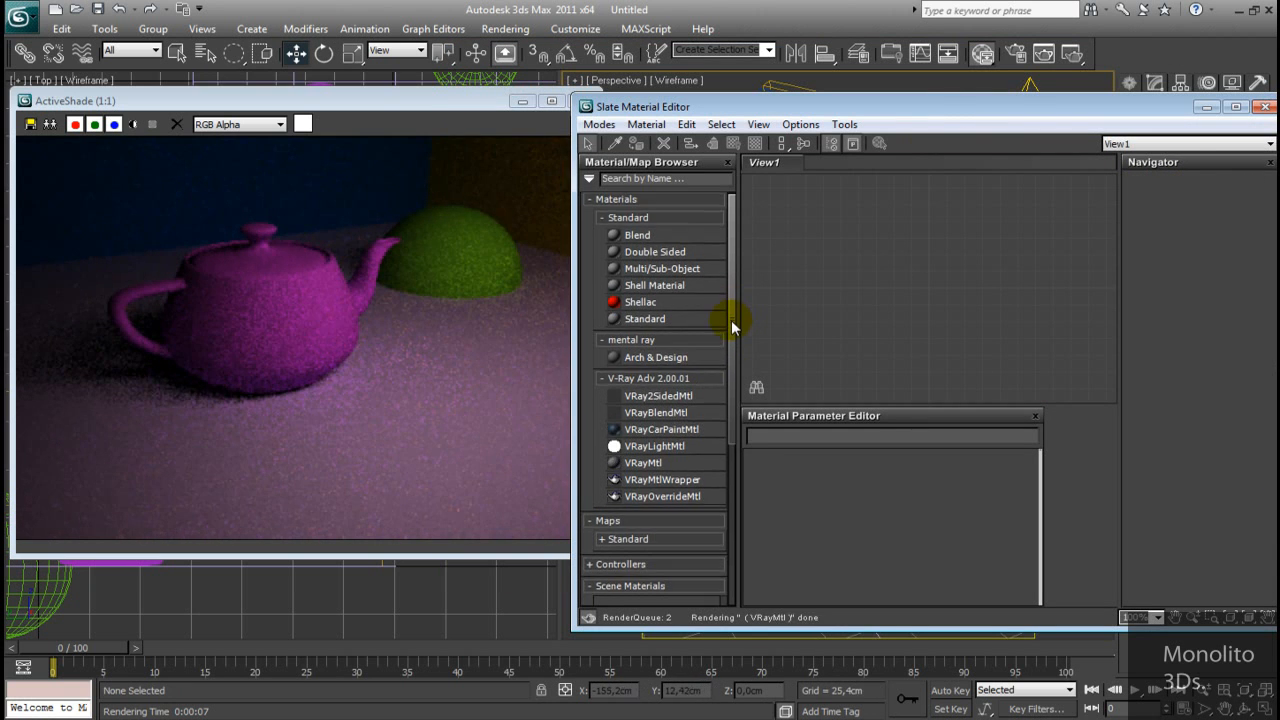
left_click_drag(731, 320, 737, 377)
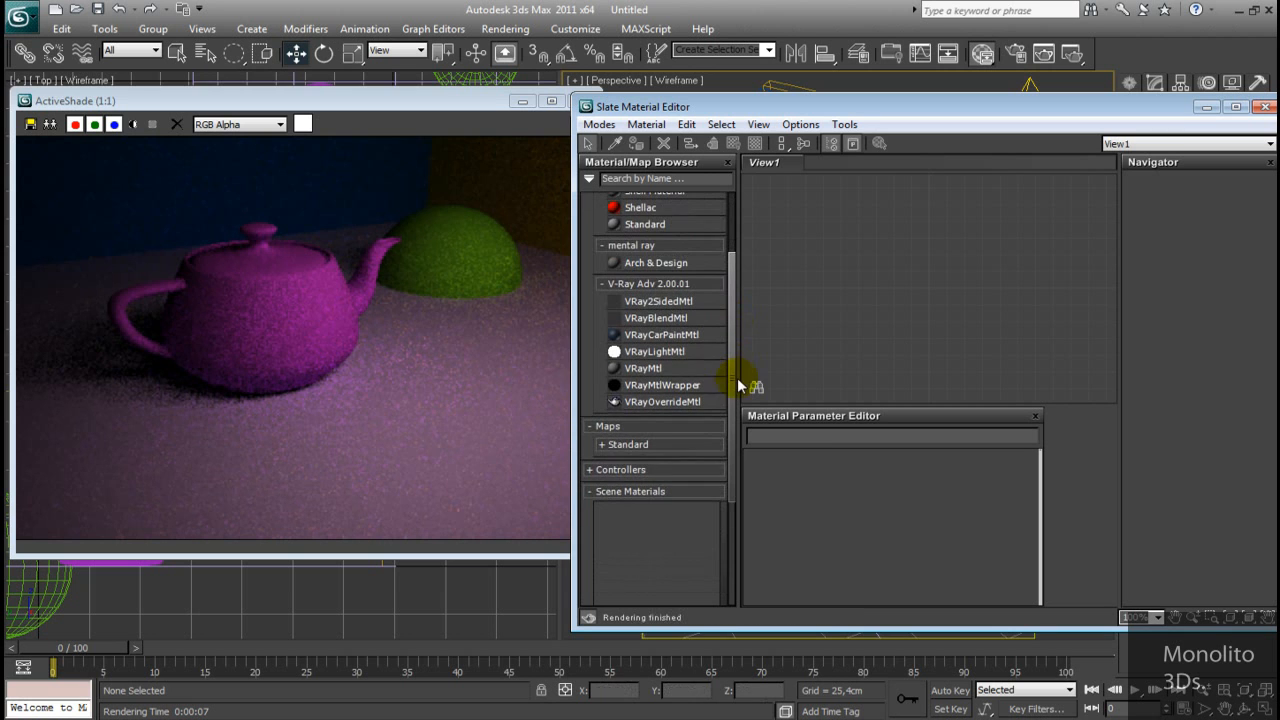
double_click(633, 369)
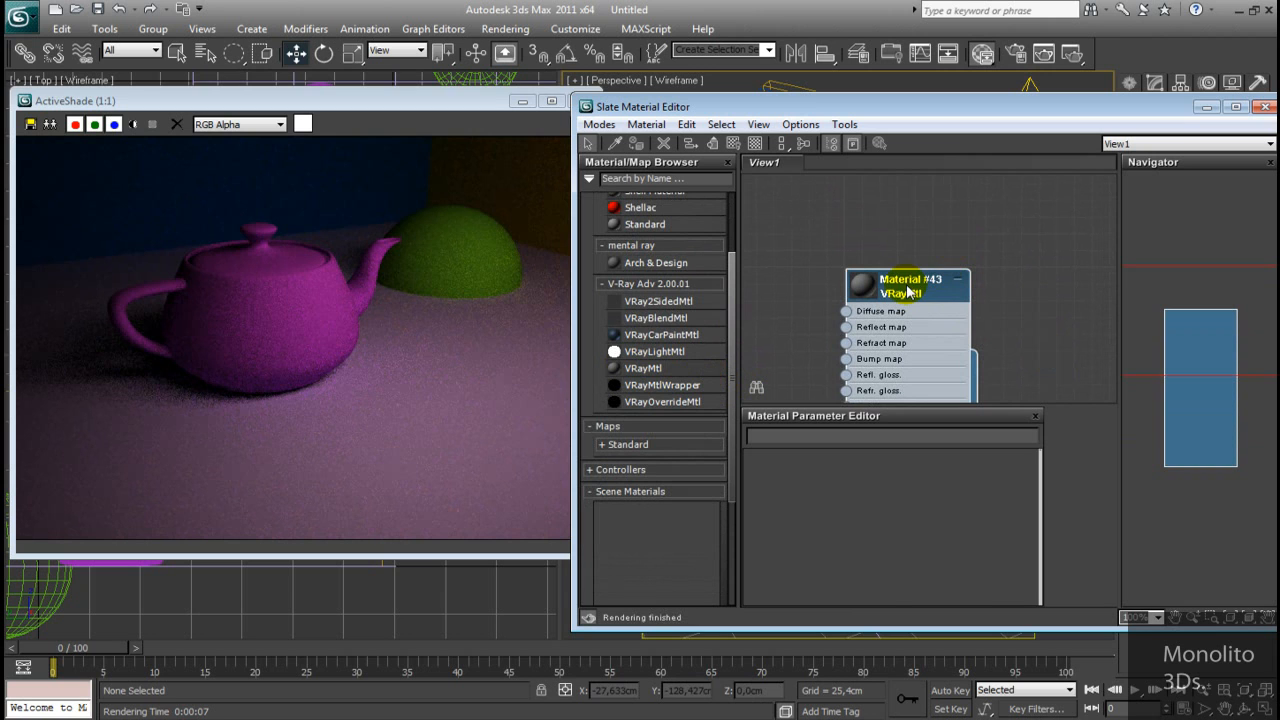
double_click(905, 293)
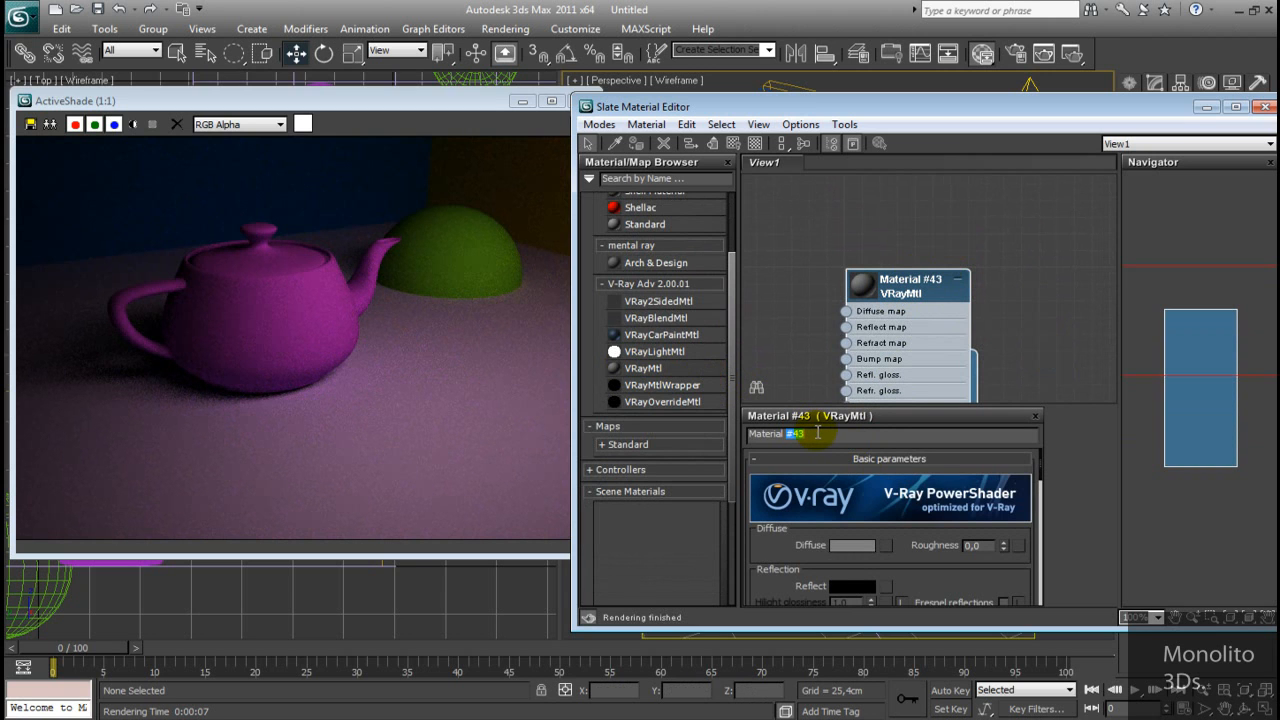
left_click_drag(824, 434, 695, 438)
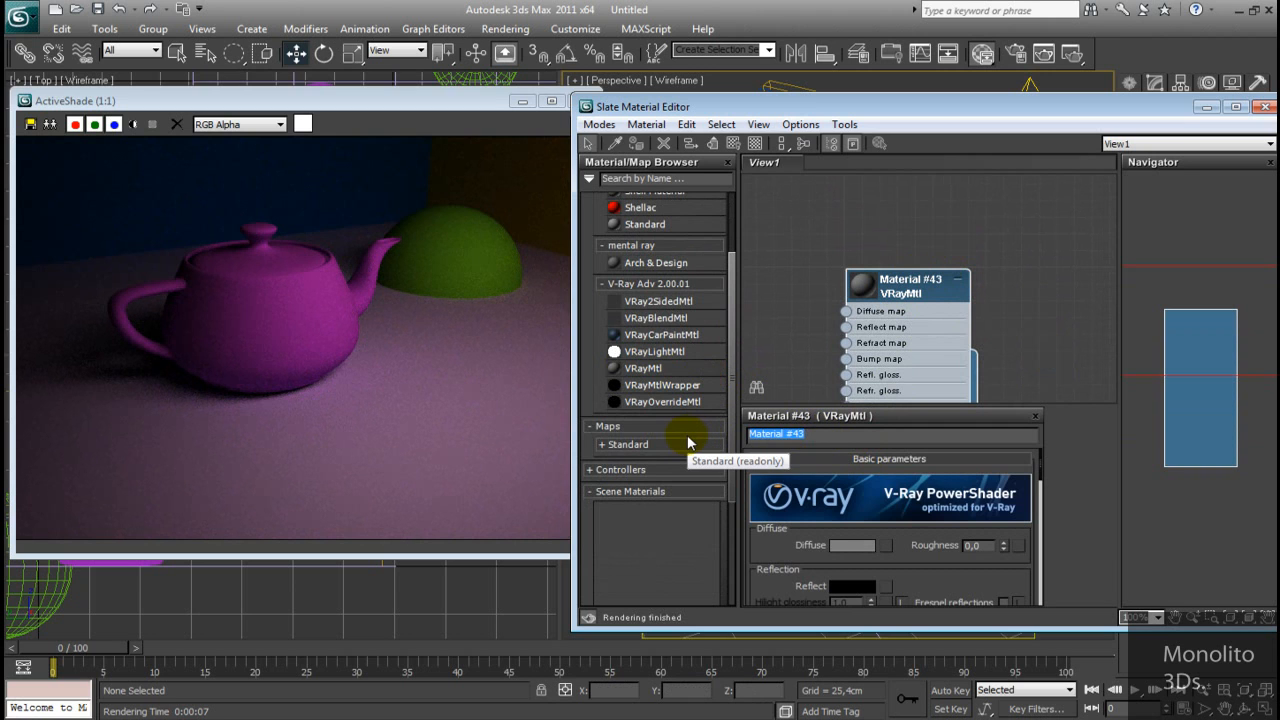
type("box")
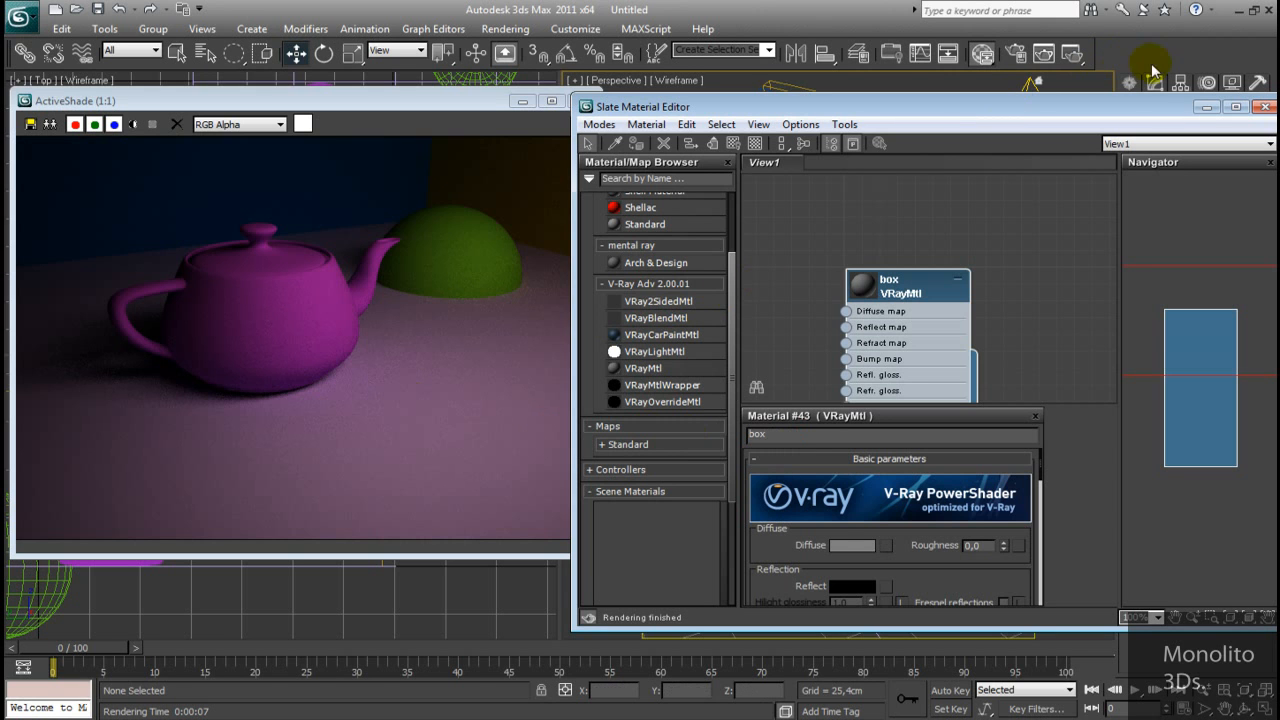
Select the two wall boxes in the Perspective view and rename the box material to box01
left_click(1204, 108)
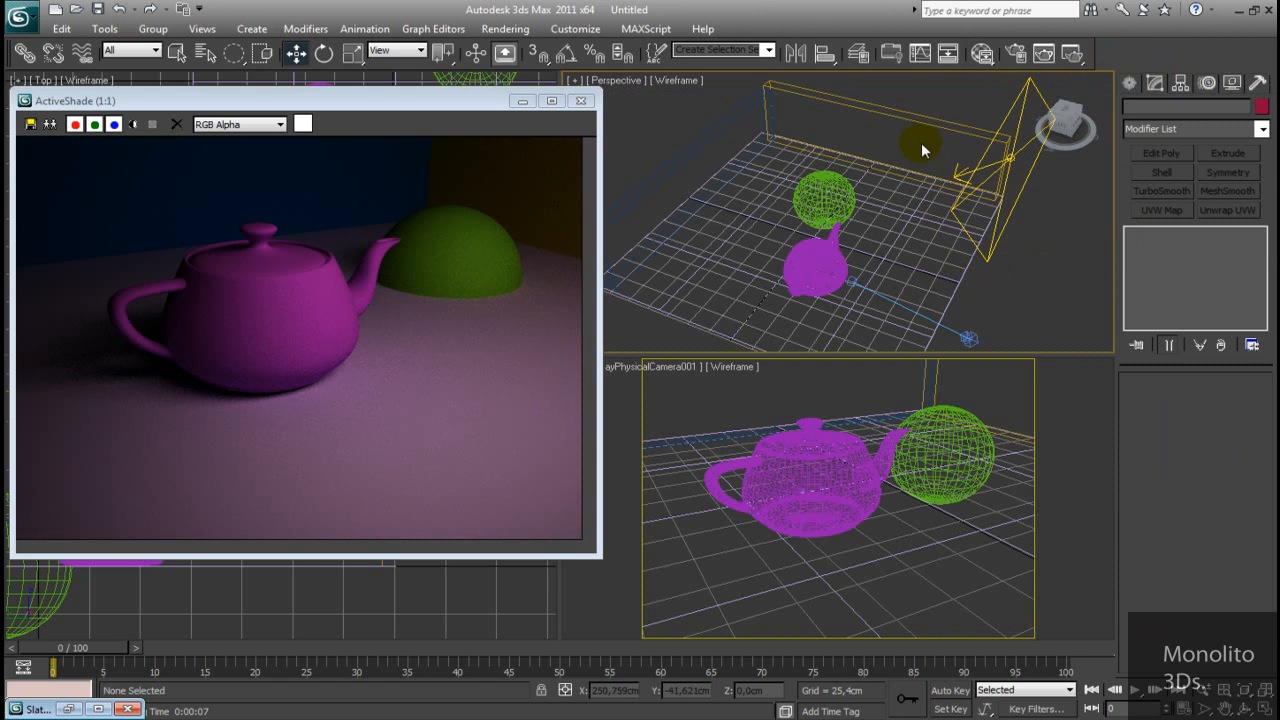
left_click(901, 113)
left_click(737, 113, "ctrl")
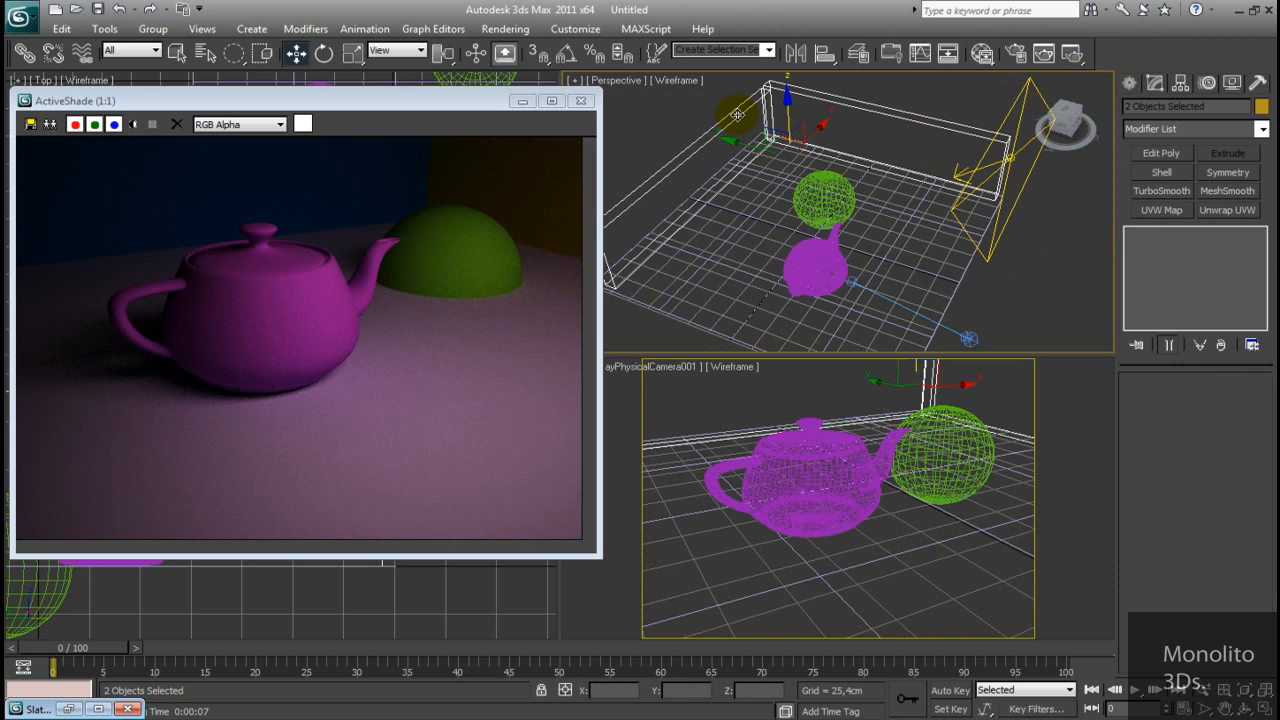
key("m")
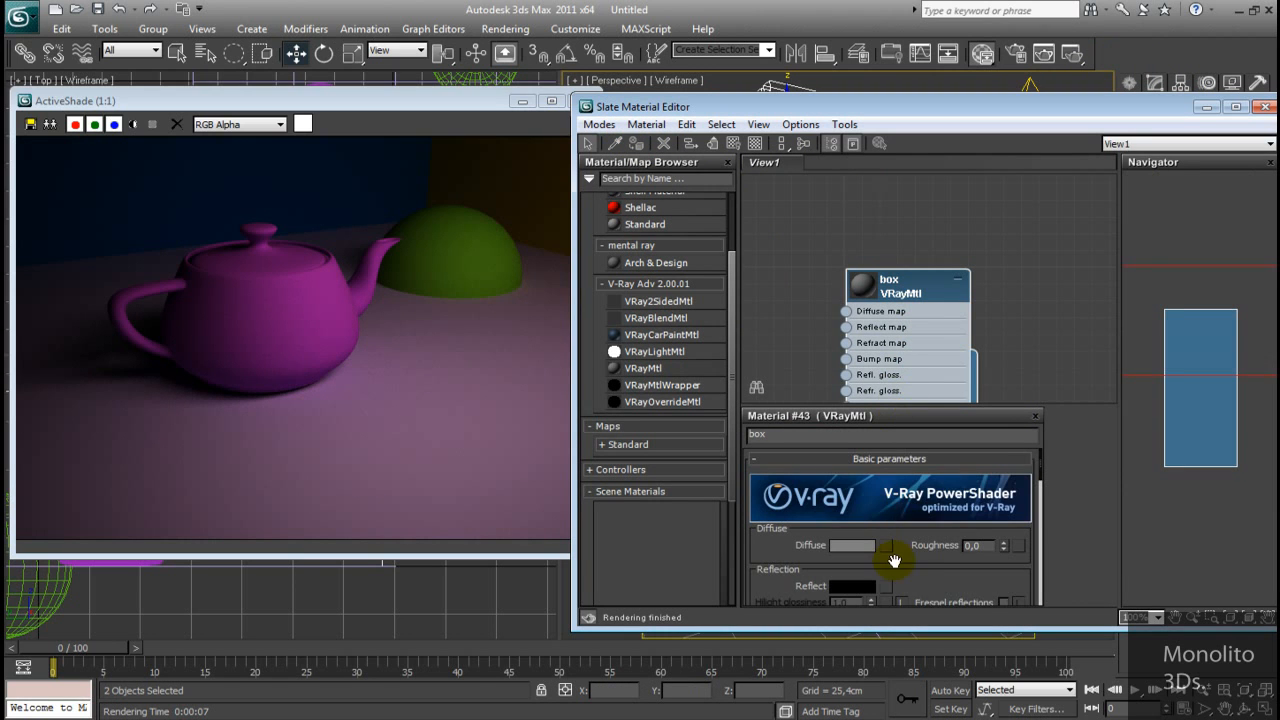
left_click_drag(894, 560, 905, 488)
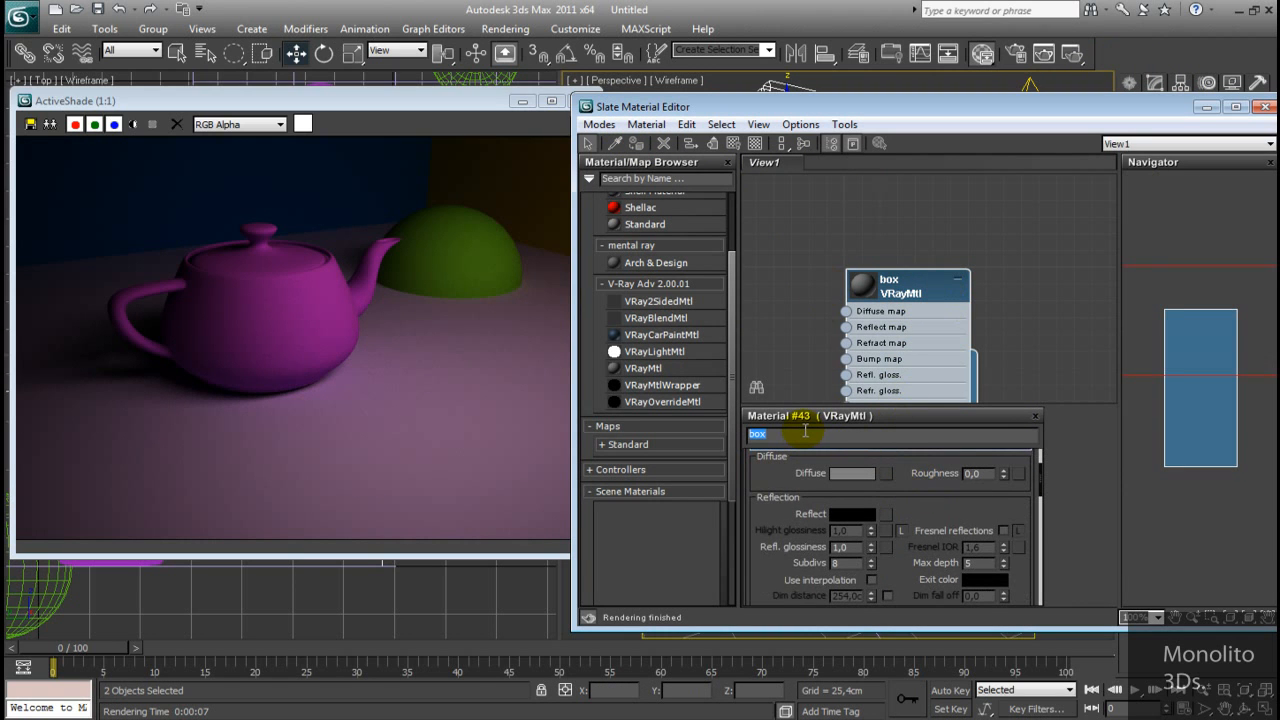
type("bo")
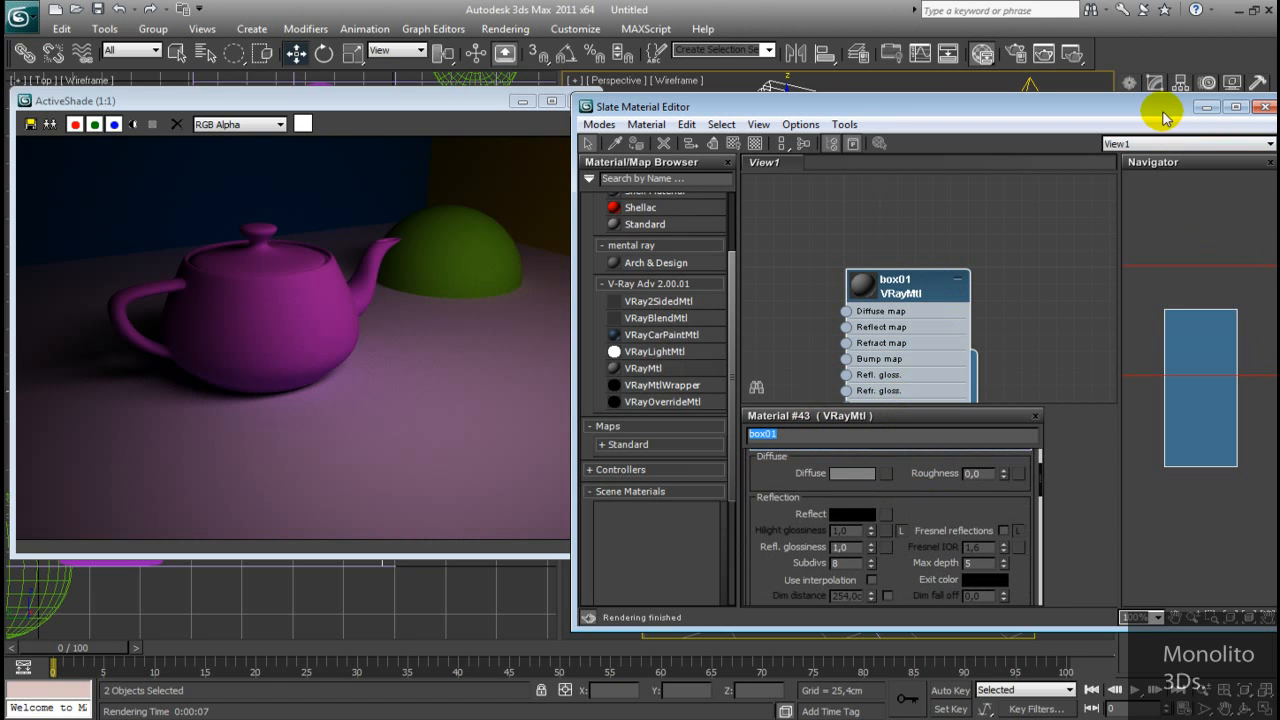
Assign the box01 material to each of the two wall boxes, Box002 and Box001
left_click_drag(1160, 106, 825, 214)
left_click(926, 217)
left_click(920, 118)
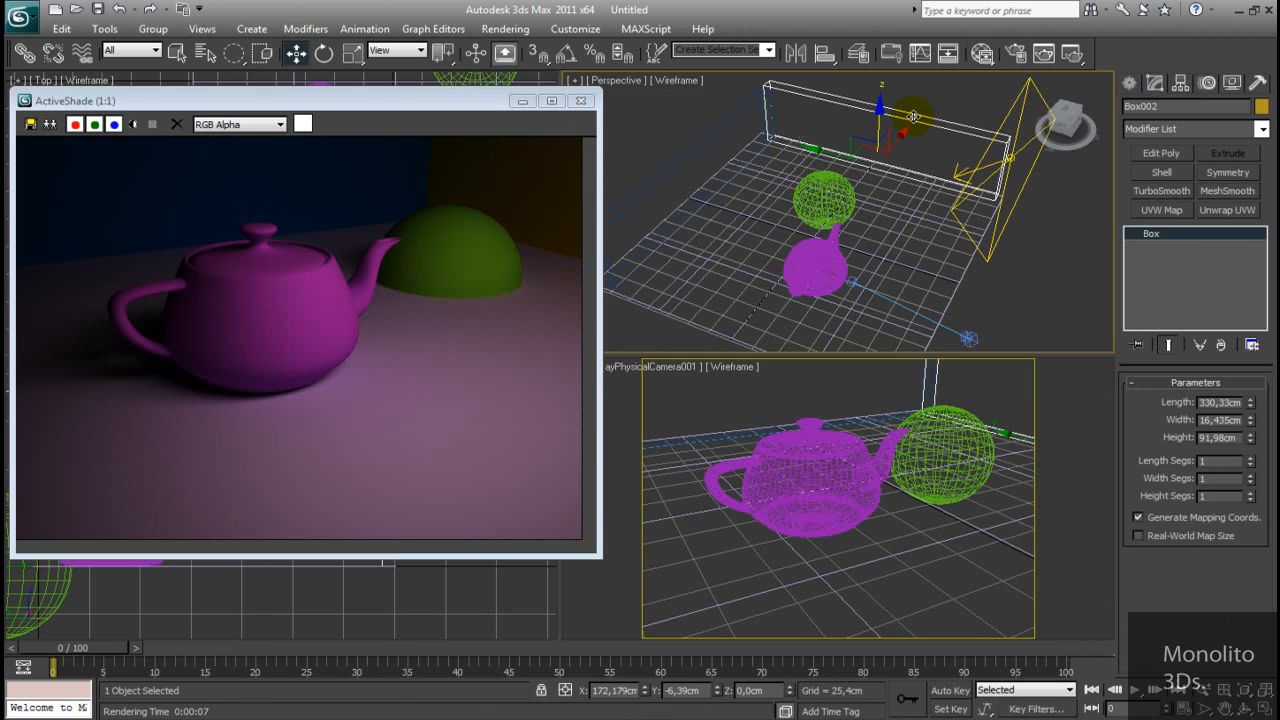
left_click(738, 107, "ctrl")
key("m")
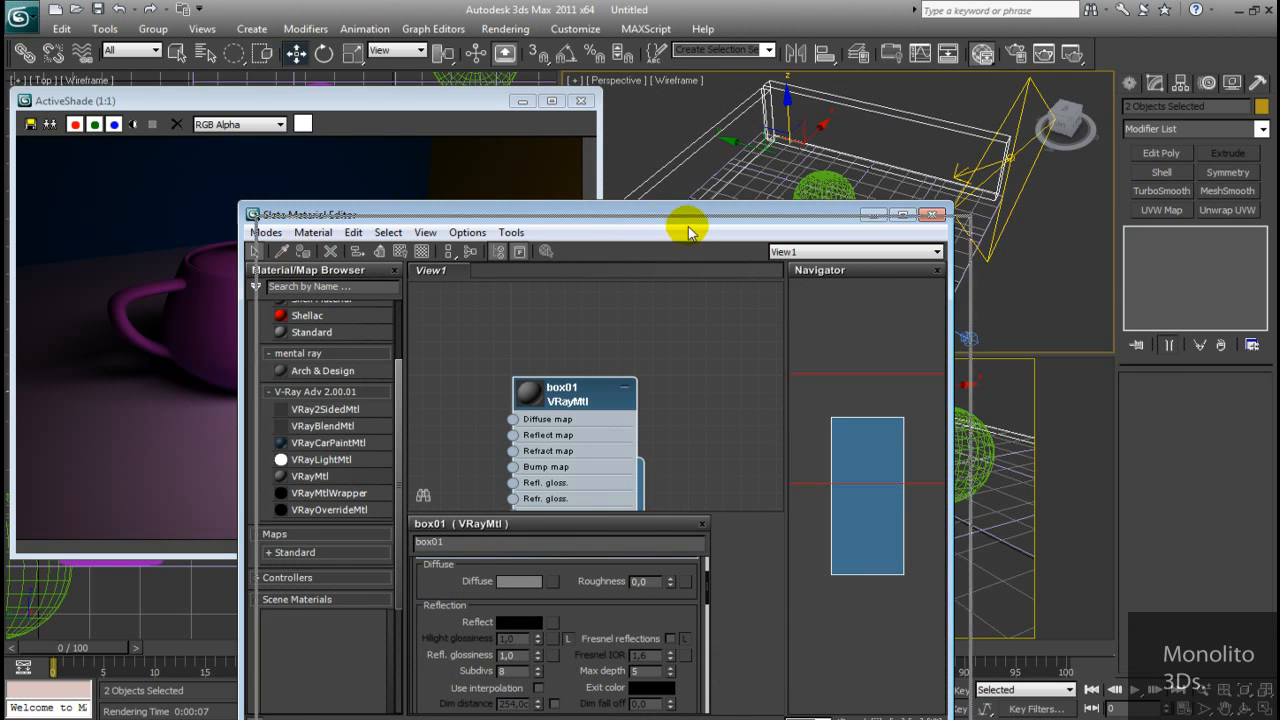
left_click_drag(680, 223, 794, 292)
left_click_drag(620, 462, 650, 421)
left_click(880, 108)
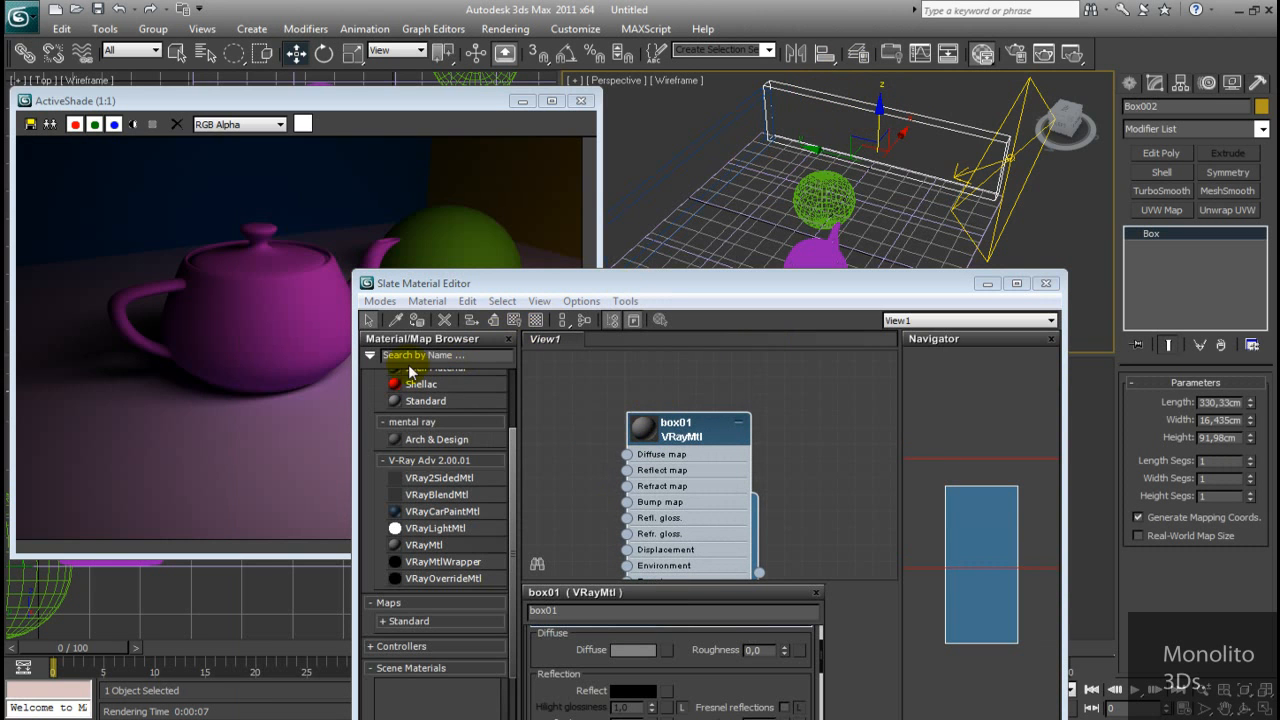
left_click(417, 319)
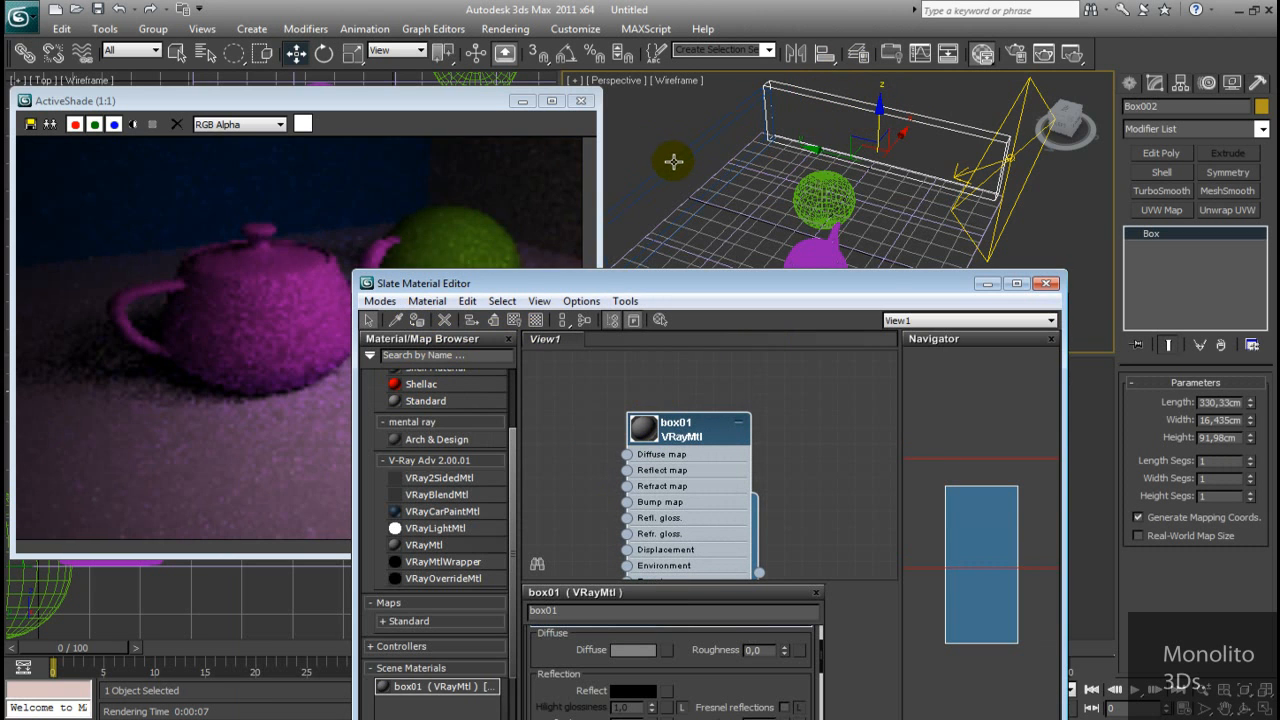
left_click(673, 161)
left_click(417, 319)
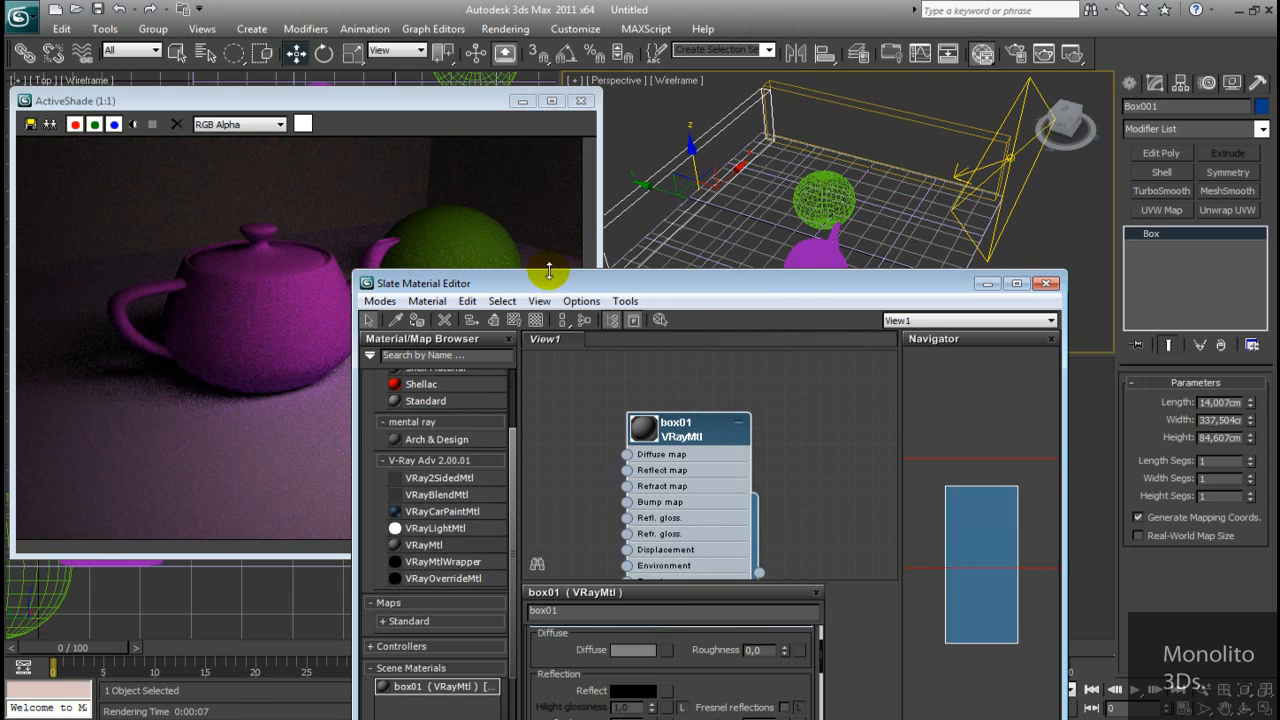
Move the material editor clear of the render and add a second VRayMtl named cromo
left_click_drag(553, 285, 783, 217)
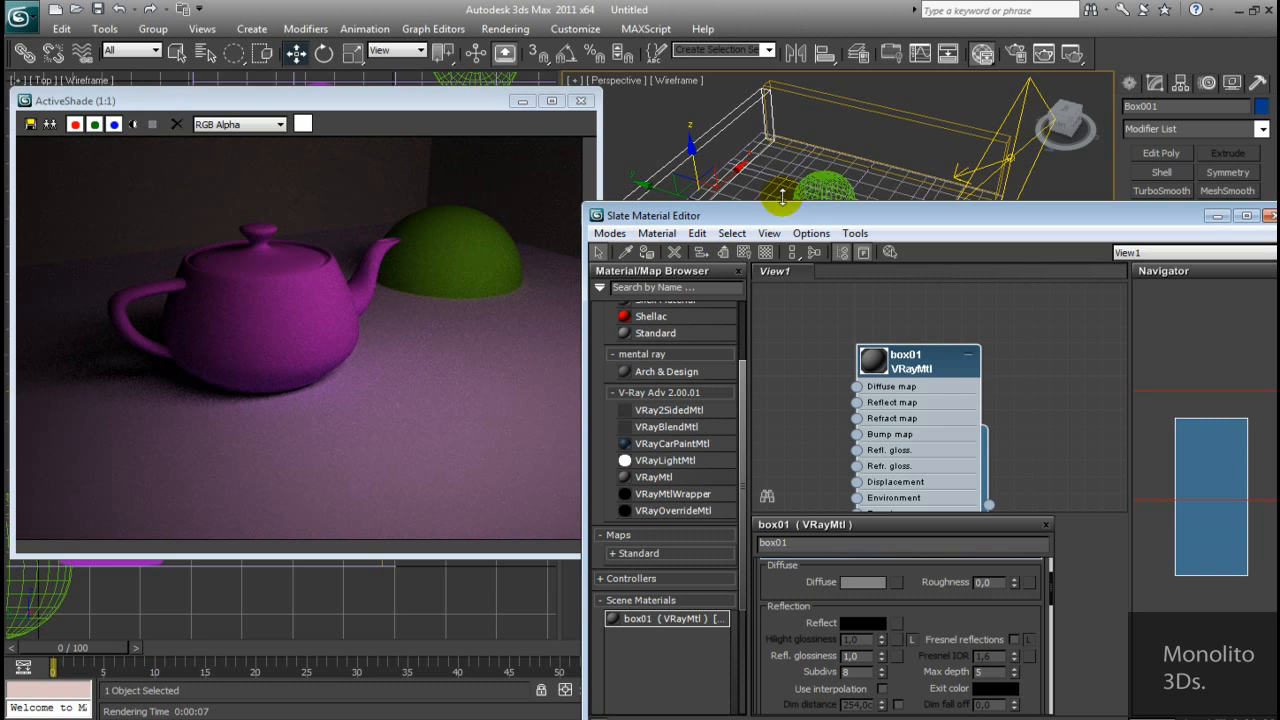
left_click_drag(808, 216, 725, 120)
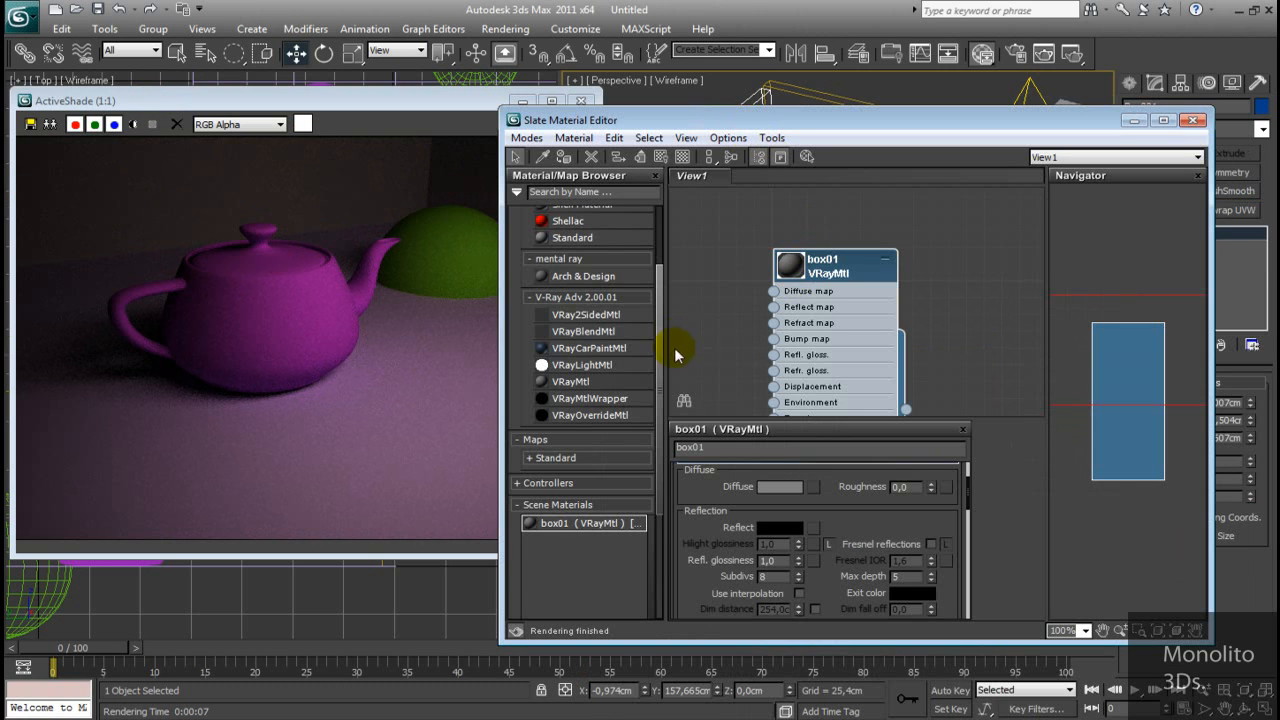
left_click_drag(810, 262, 757, 245)
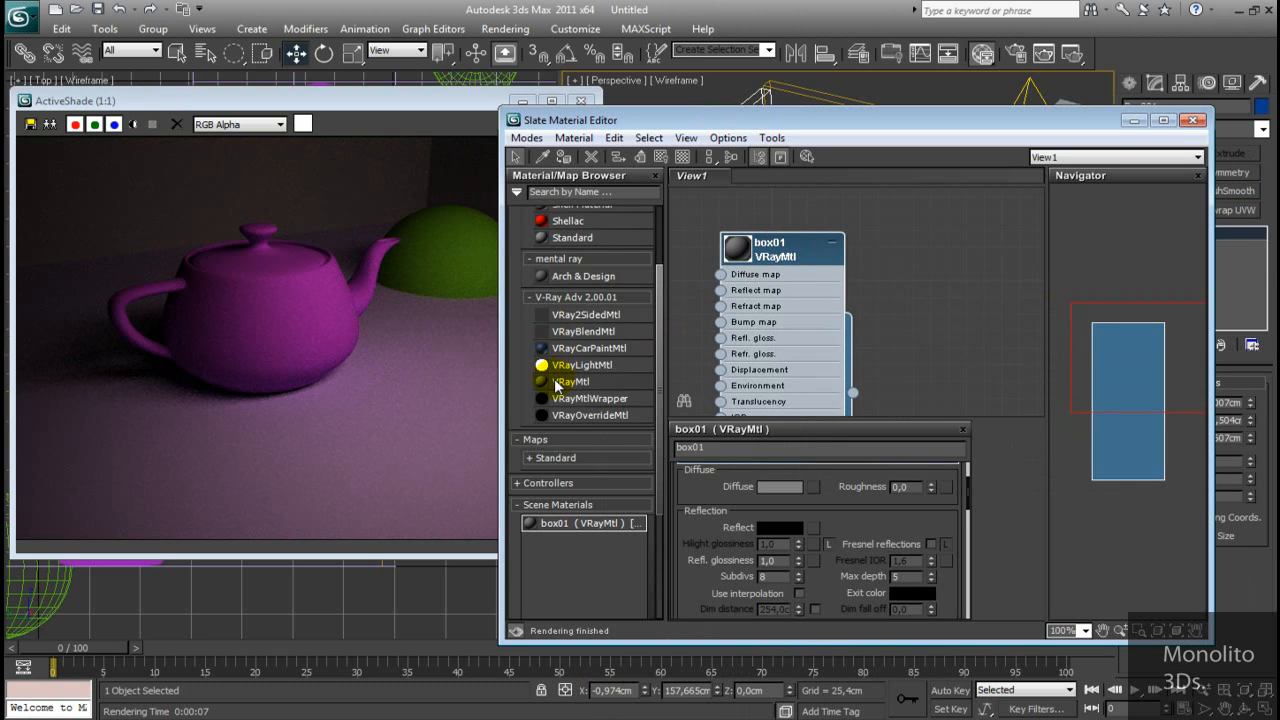
left_click_drag(554, 378, 898, 253)
double_click(898, 253)
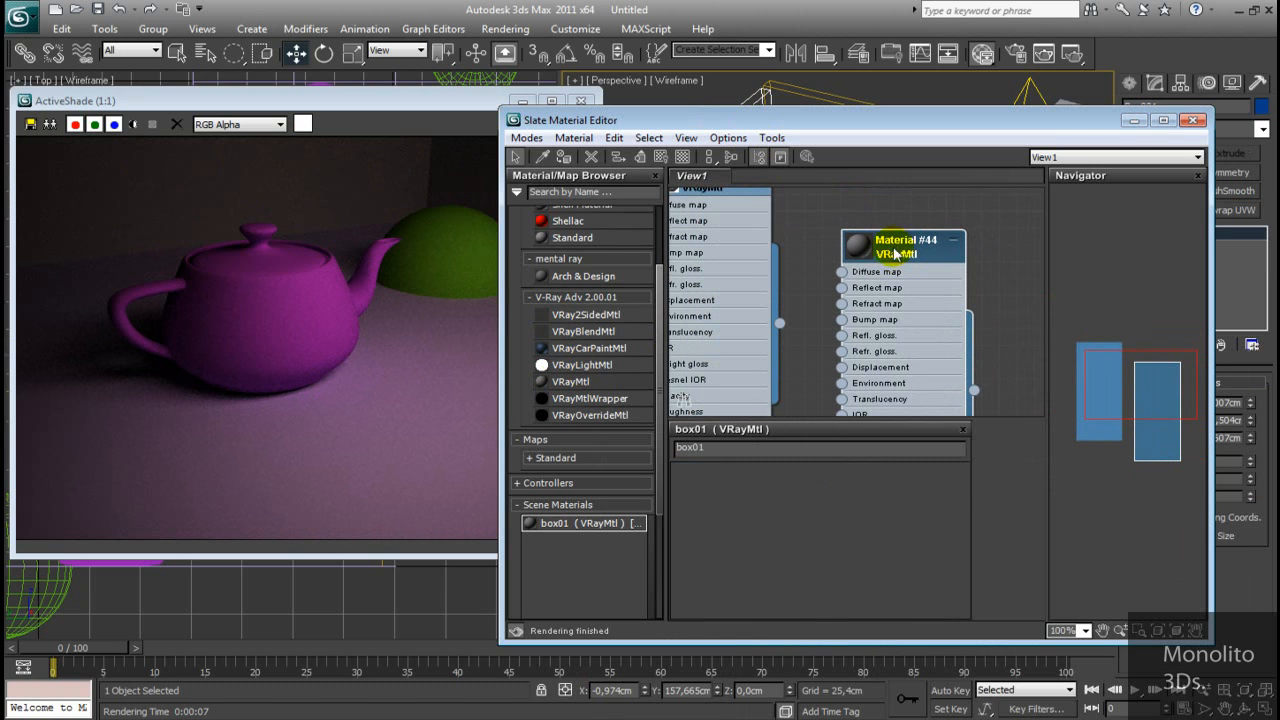
type("cromo")
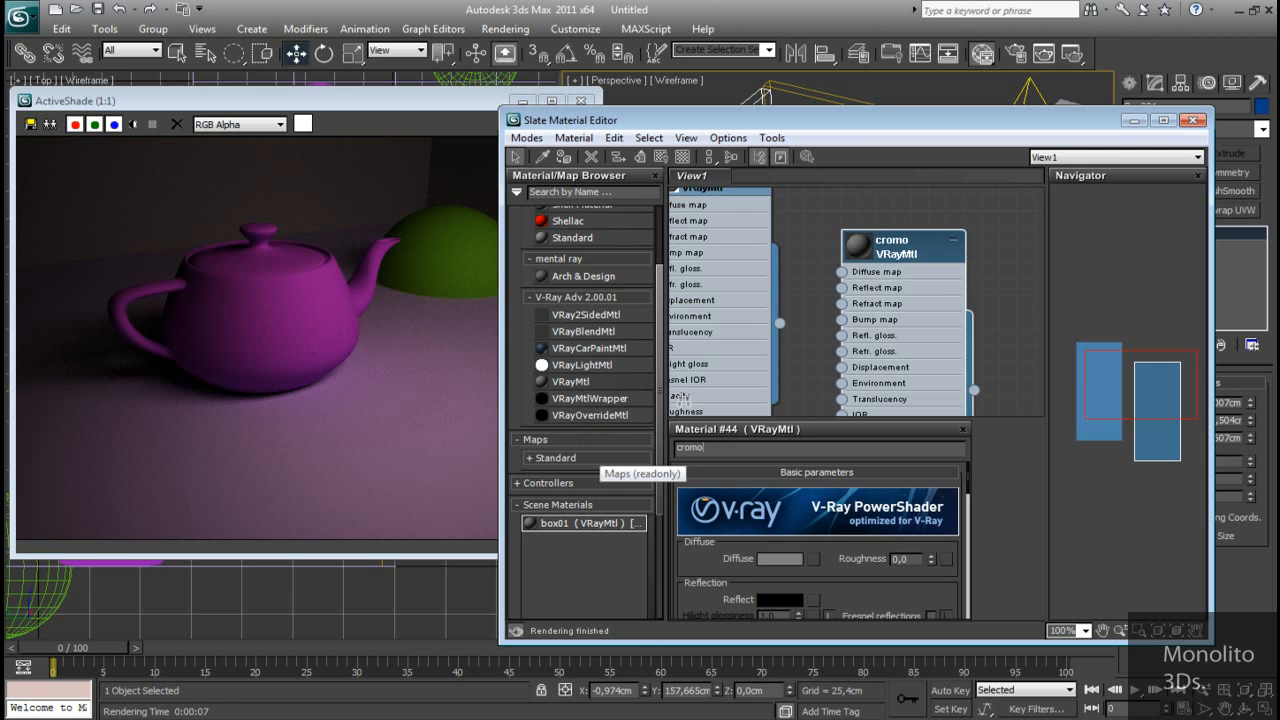
Assign the cromo material to the sphere, arranging the ActiveShade and material editor windows side by side
left_click_drag(1080, 120, 928, 353)
left_click(828, 200)
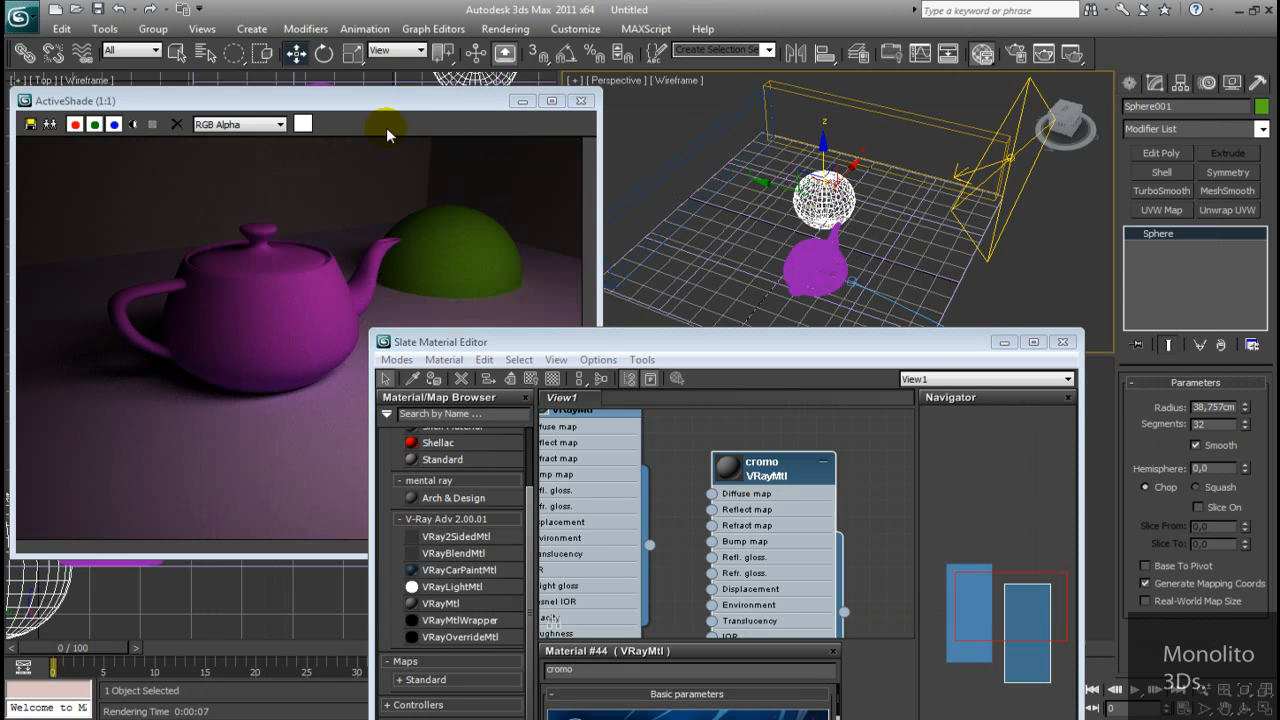
left_click_drag(350, 105, 315, 74)
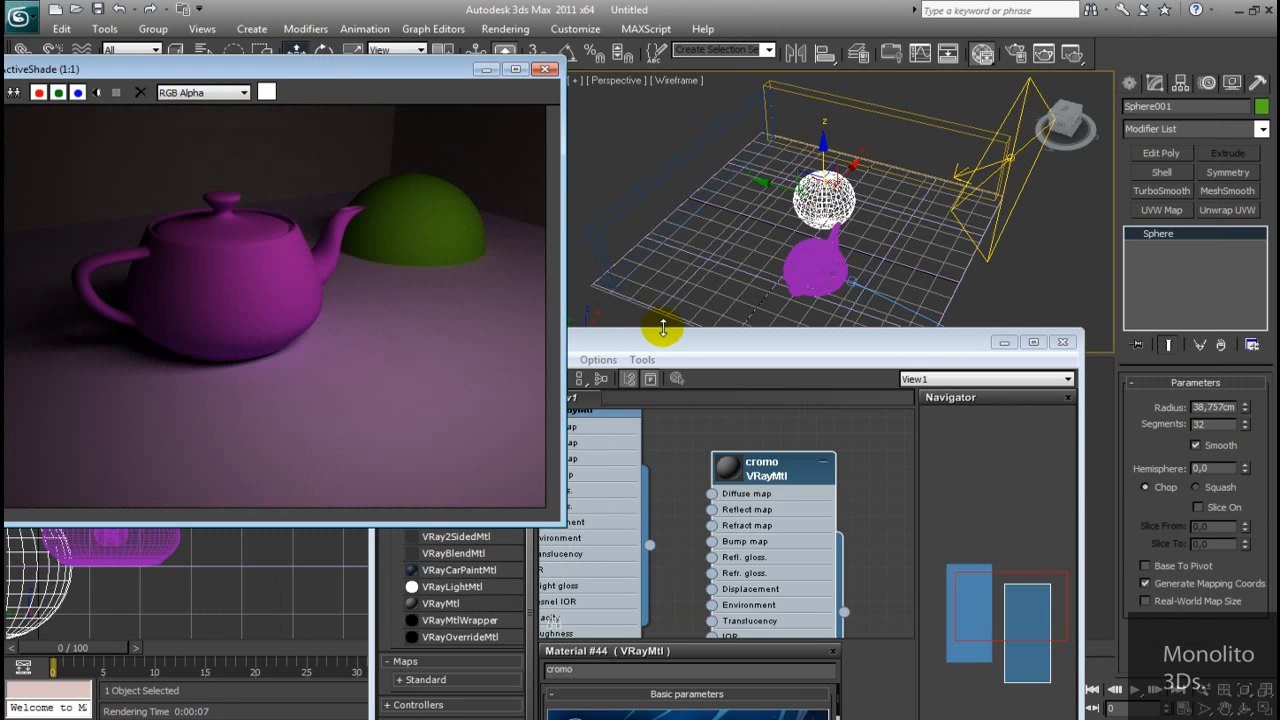
left_click_drag(665, 342, 897, 234)
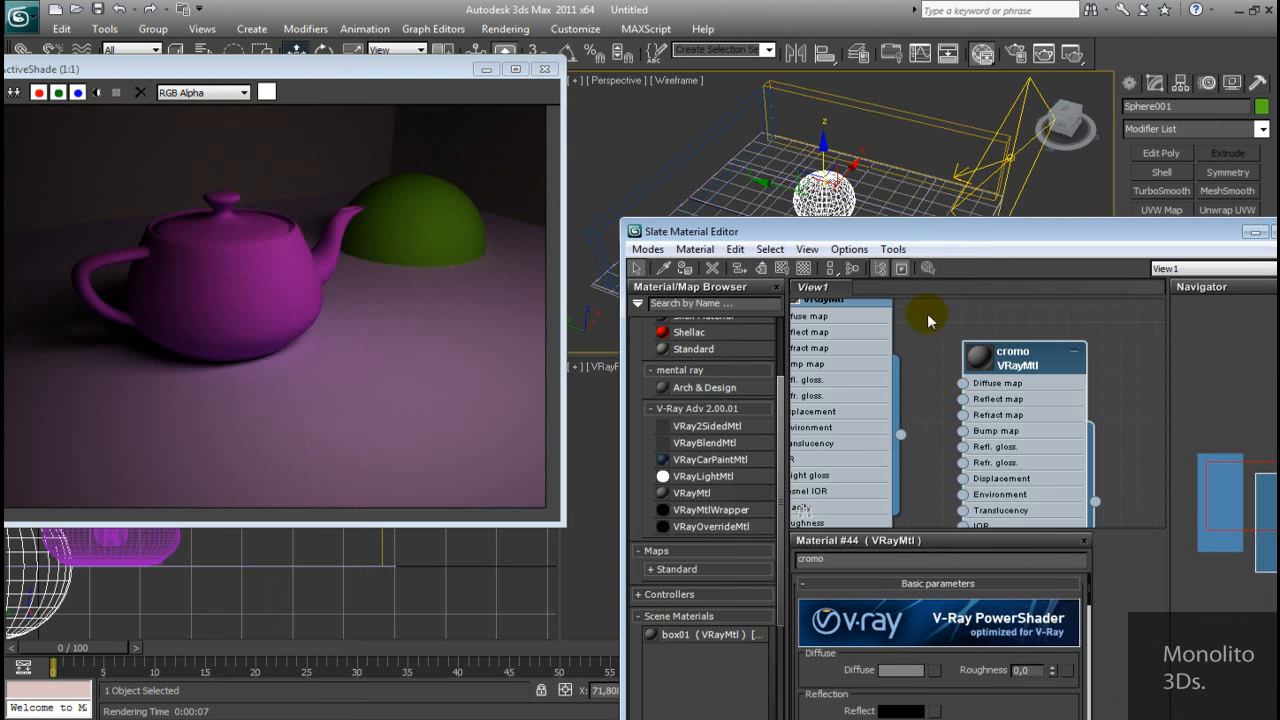
left_click(686, 268)
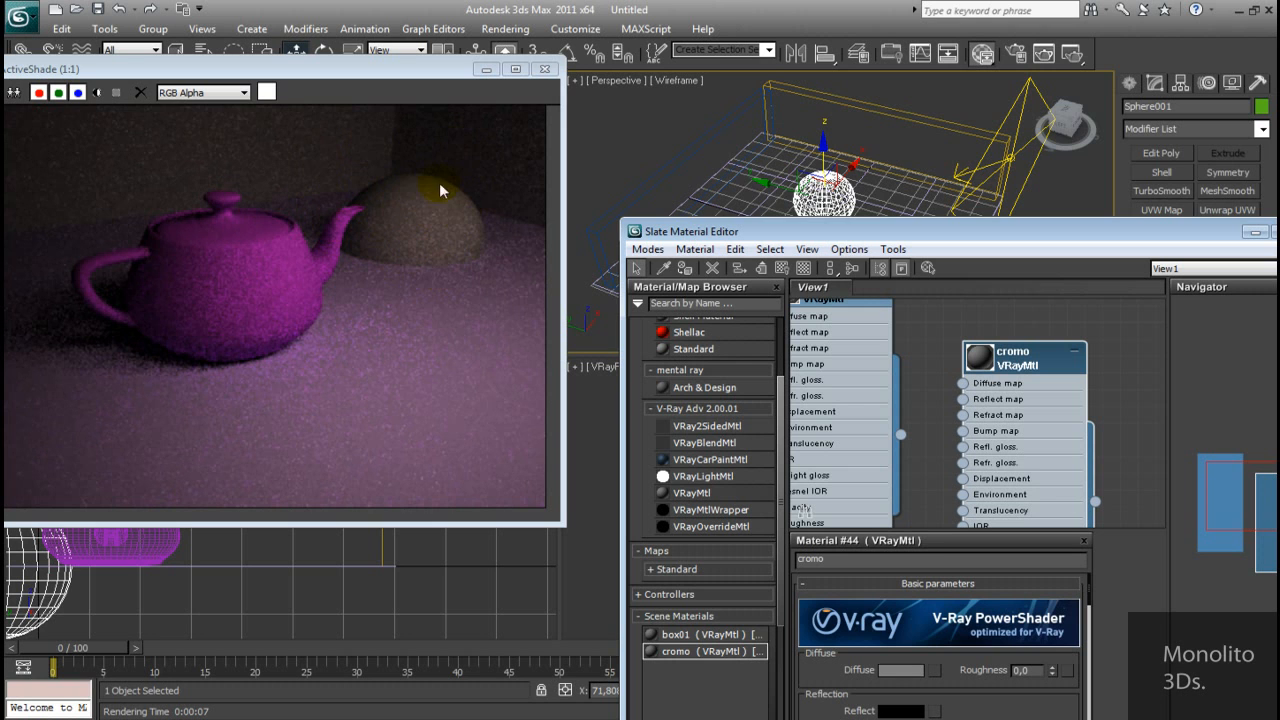
Set the diffuse color of the cromo material to black
left_click_drag(804, 231, 767, 120)
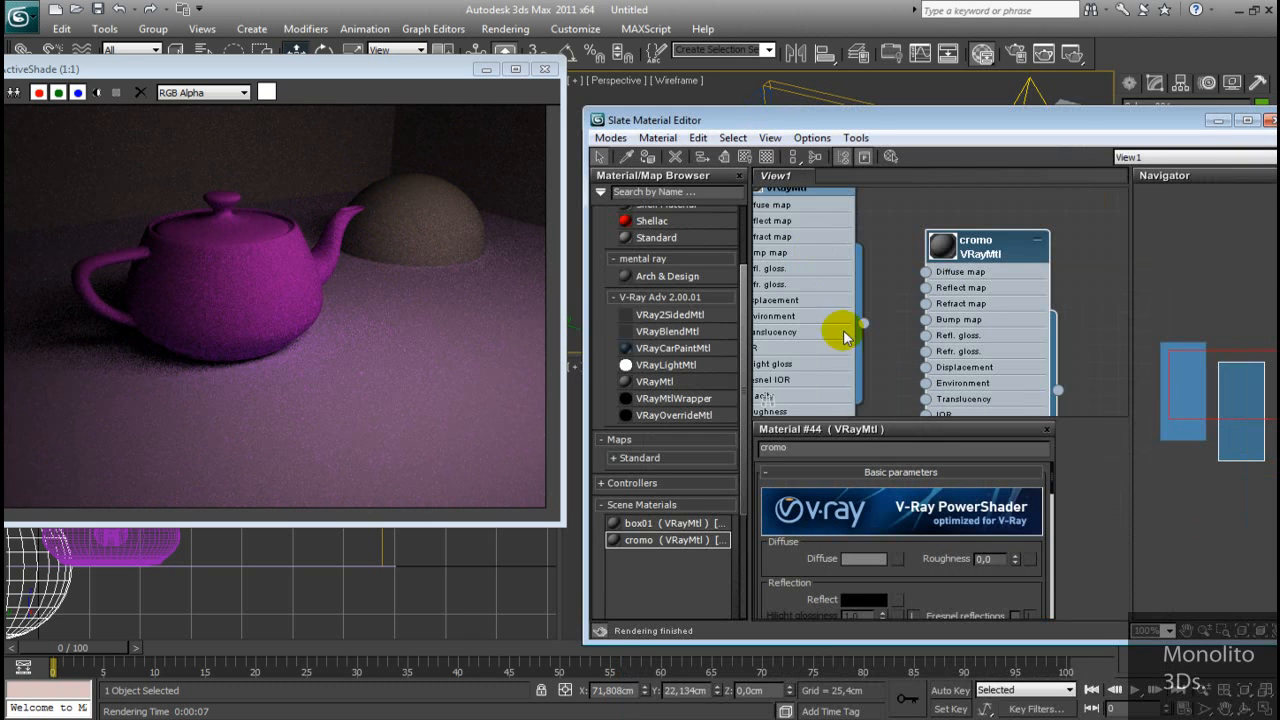
left_click_drag(922, 571, 872, 540)
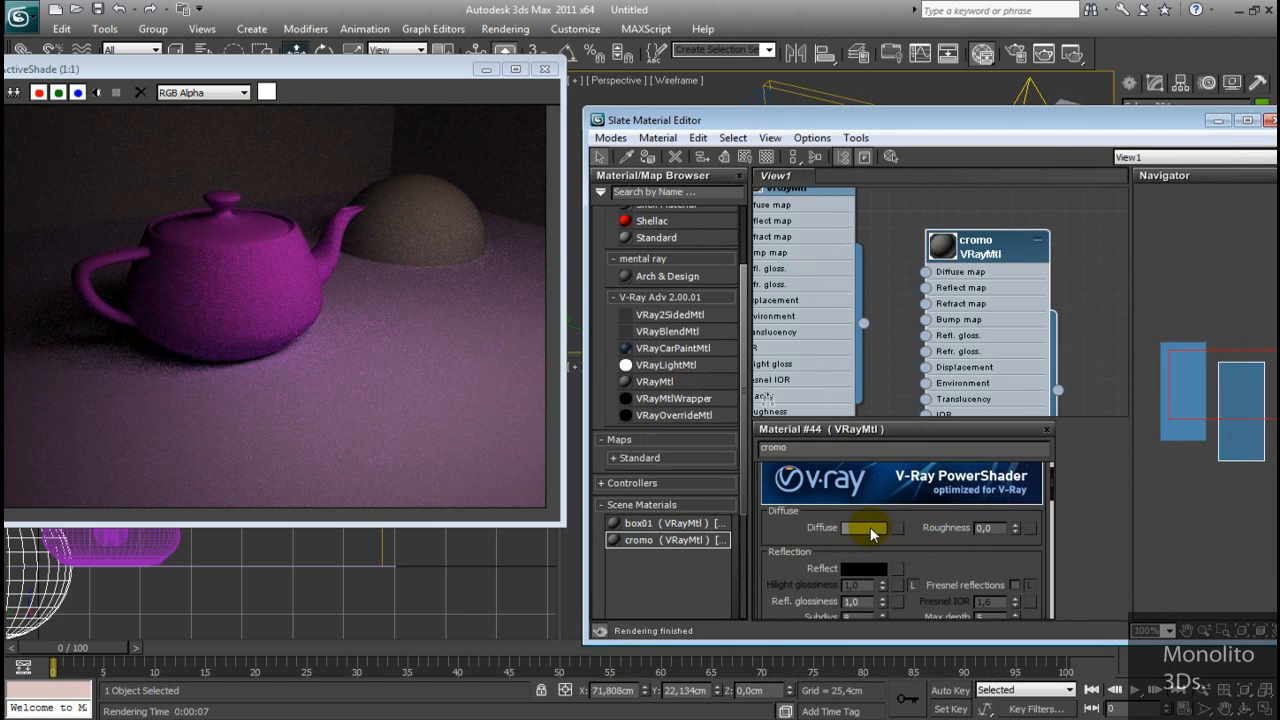
left_click(870, 533)
left_click_drag(523, 172, 523, 105)
left_click(653, 247)
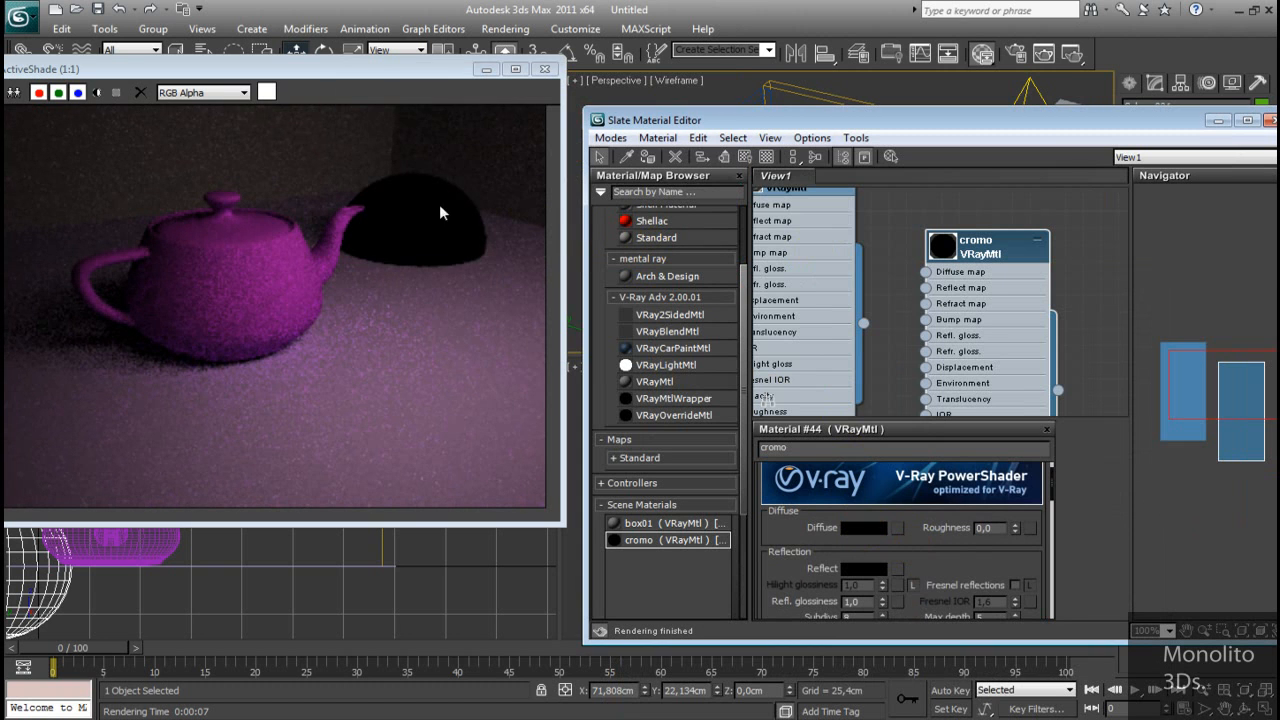
Set the reflection color of the cromo material to a light grey with value 201
left_click(870, 569)
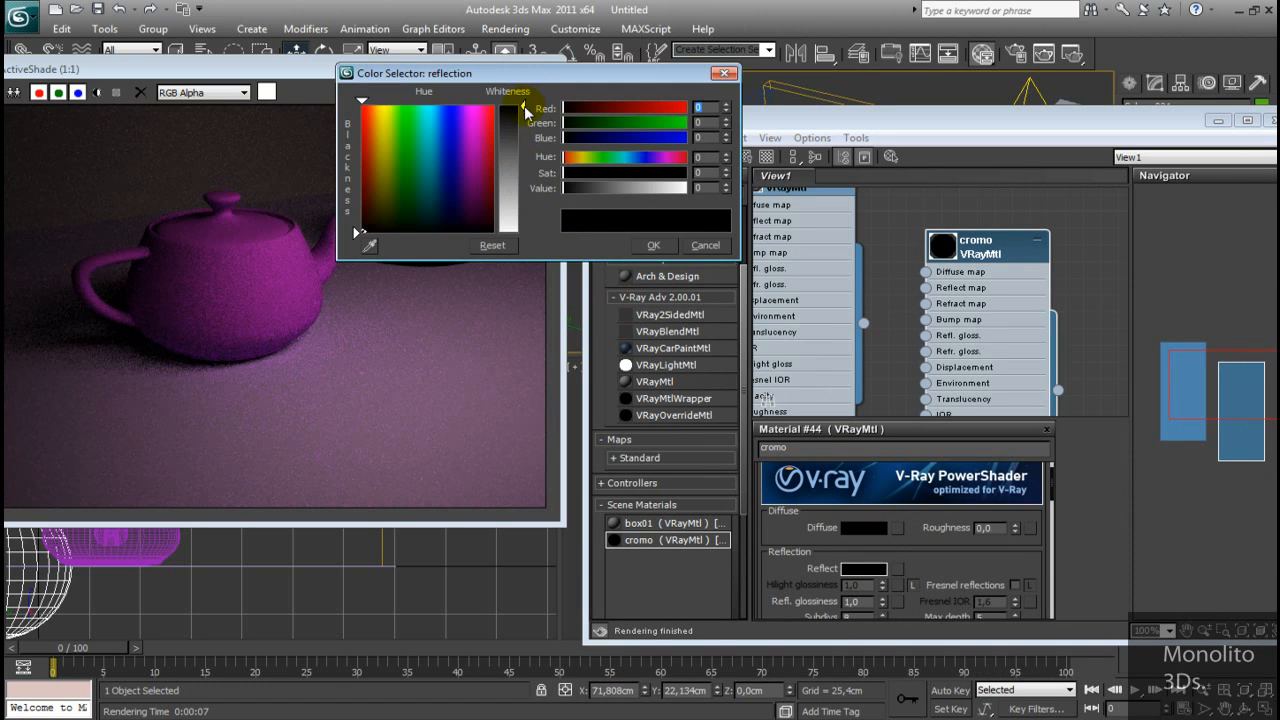
left_click_drag(524, 108, 524, 132)
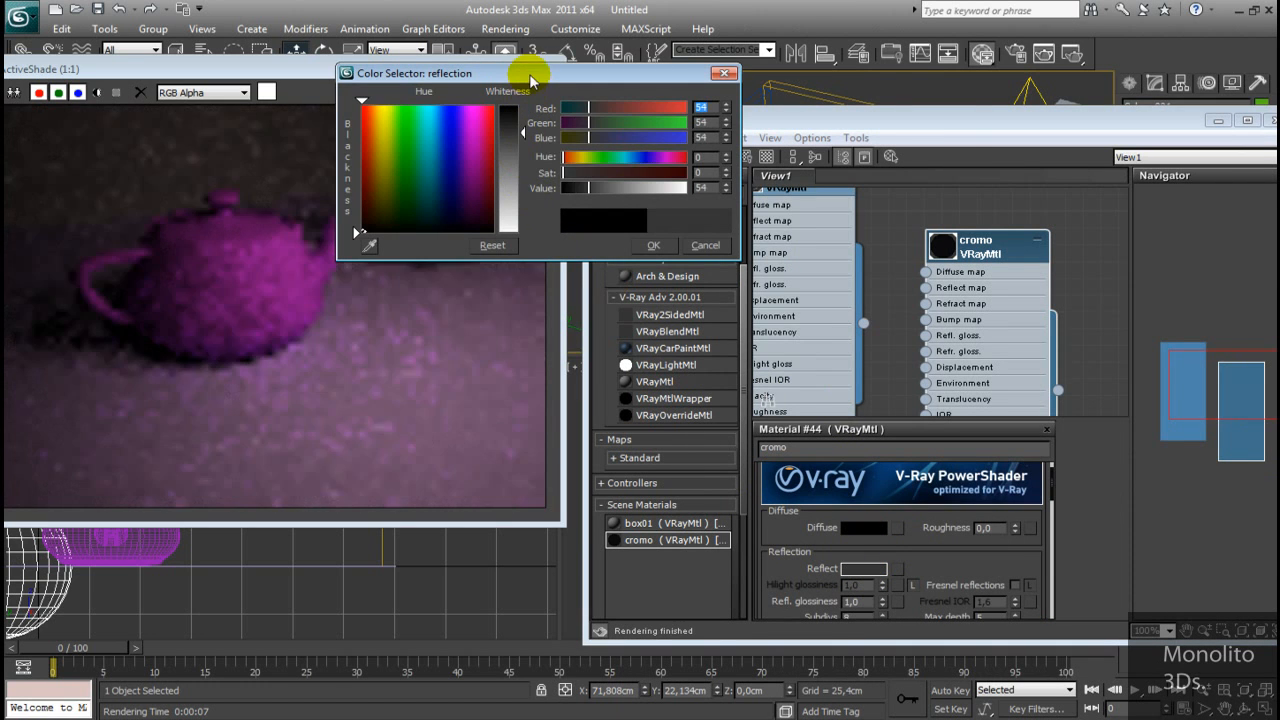
left_click_drag(530, 80, 813, 97)
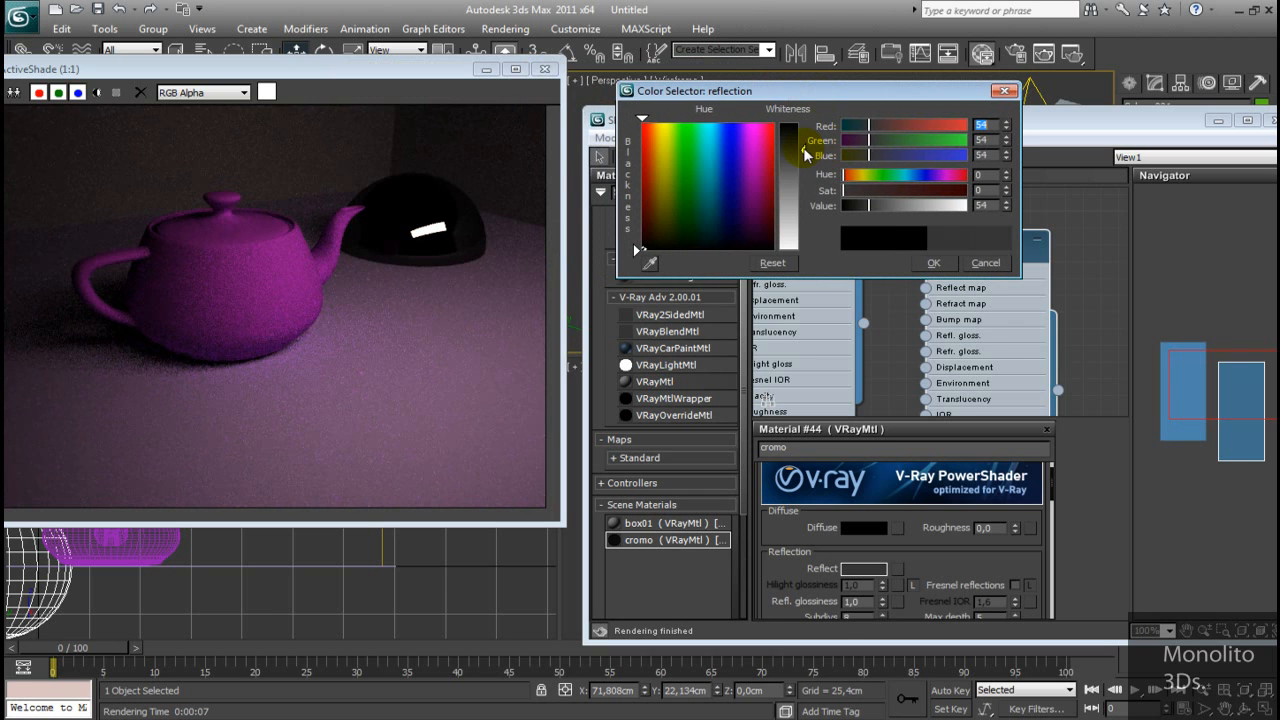
left_click_drag(805, 155, 811, 224)
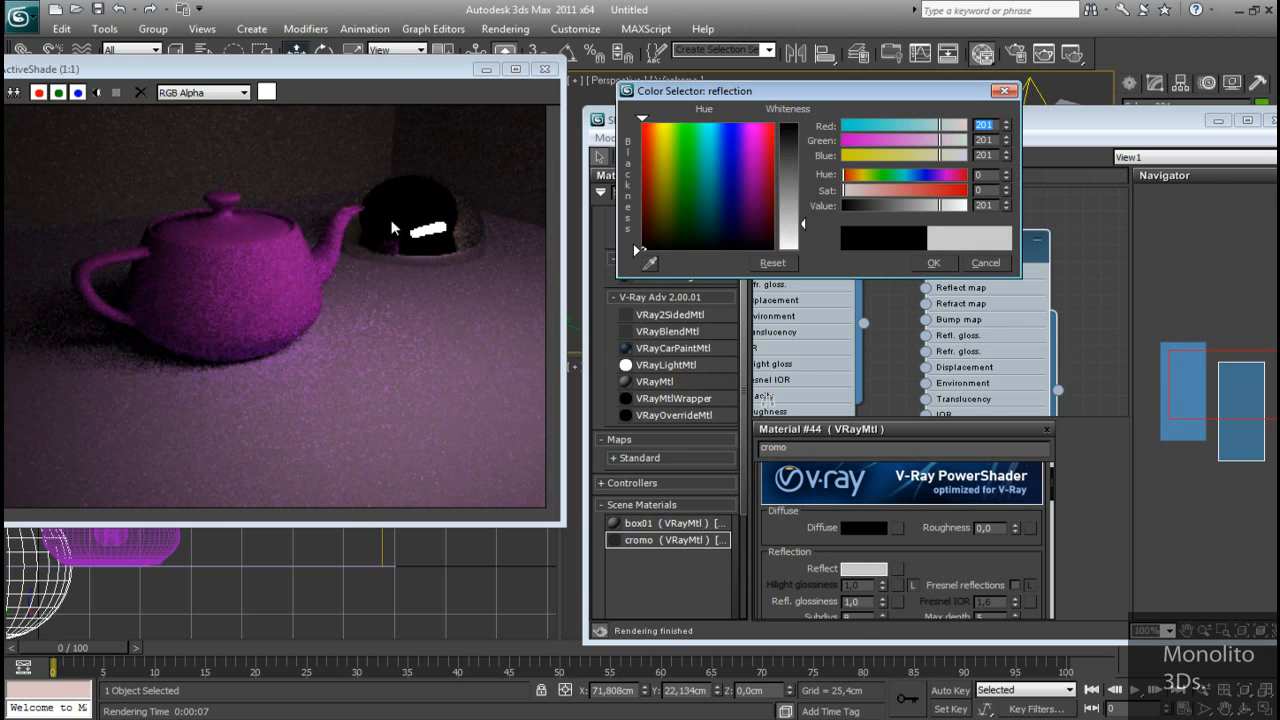
left_click(931, 264)
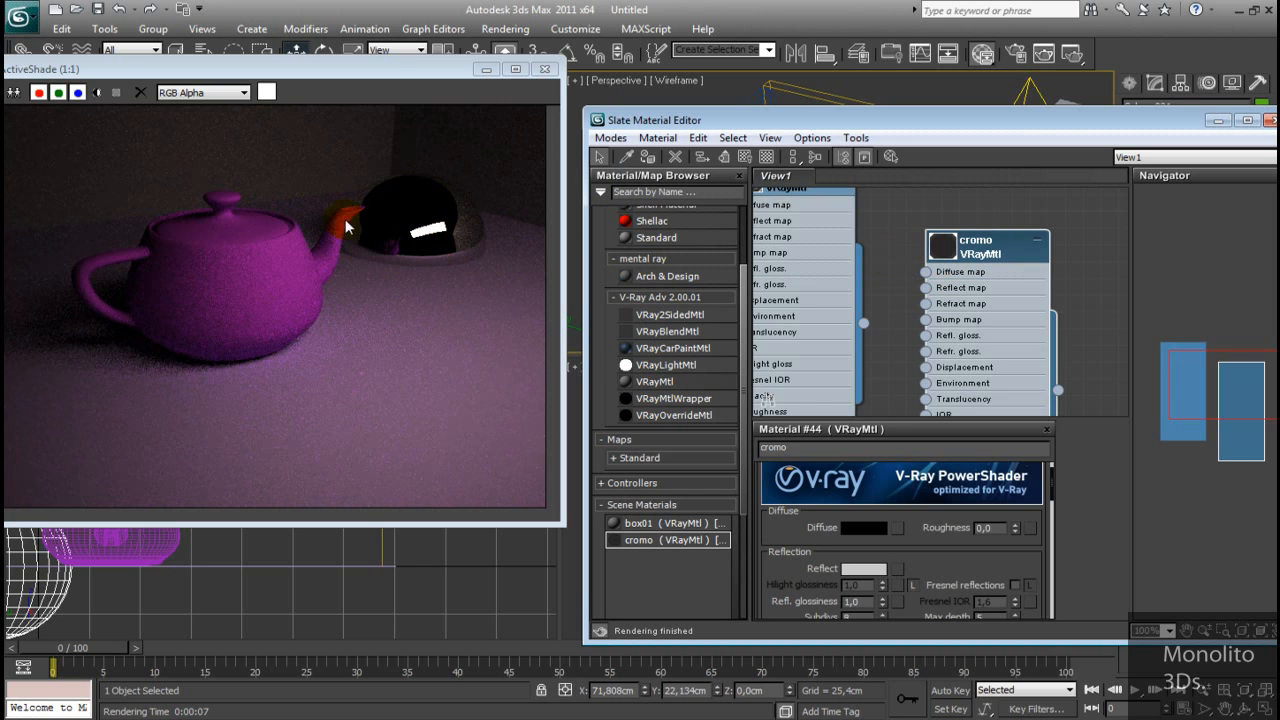
left_click_drag(962, 572, 958, 480)
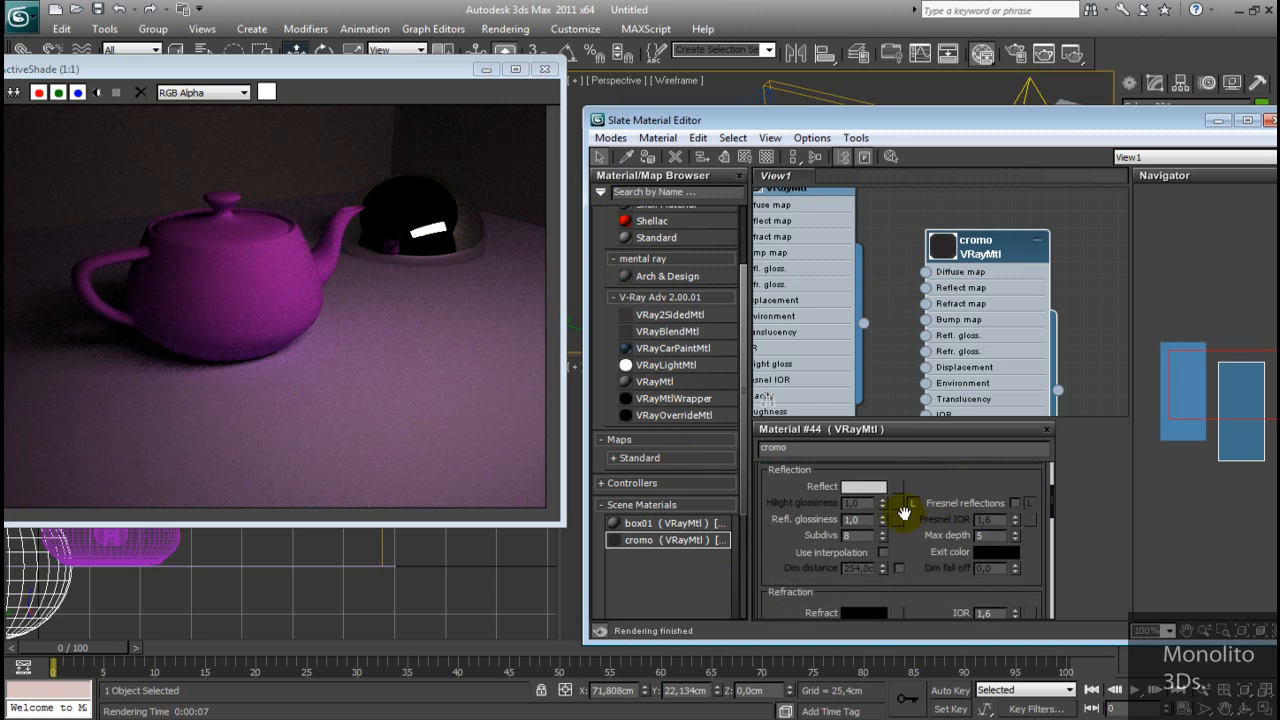
Unlock the highlight glossiness of the cromo material and set it to 0,65
left_click(912, 502)
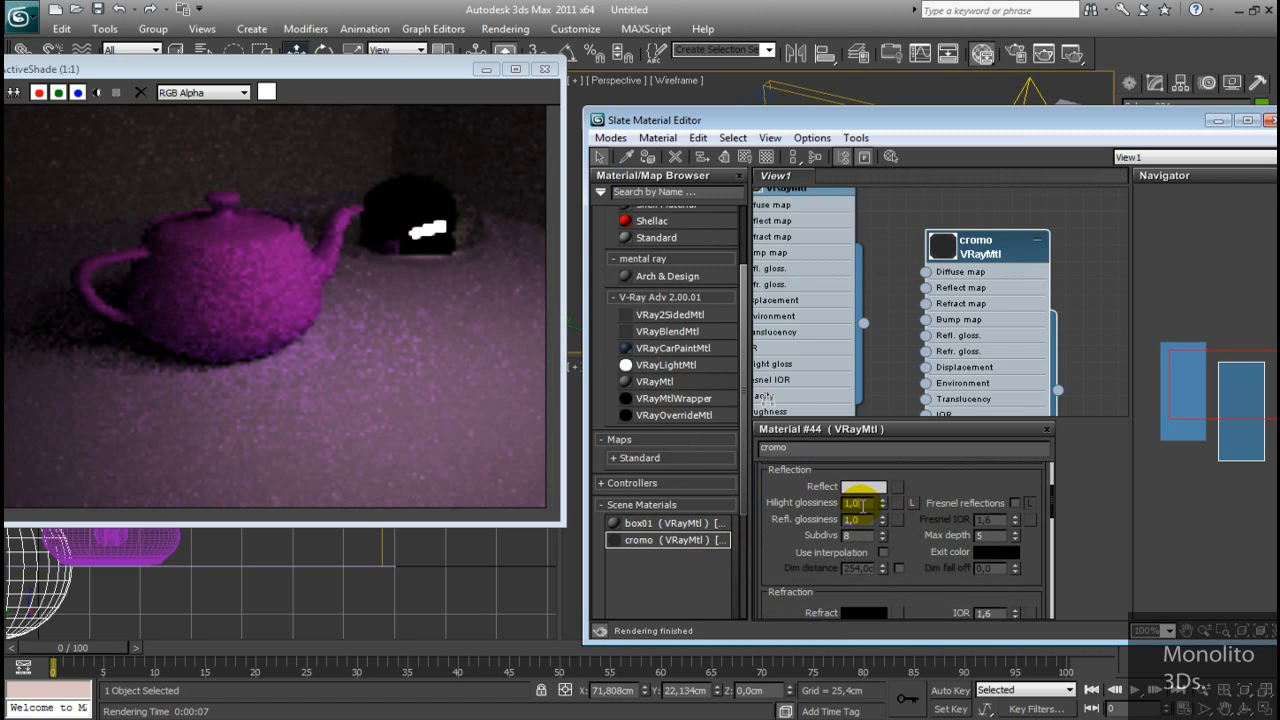
type(",")
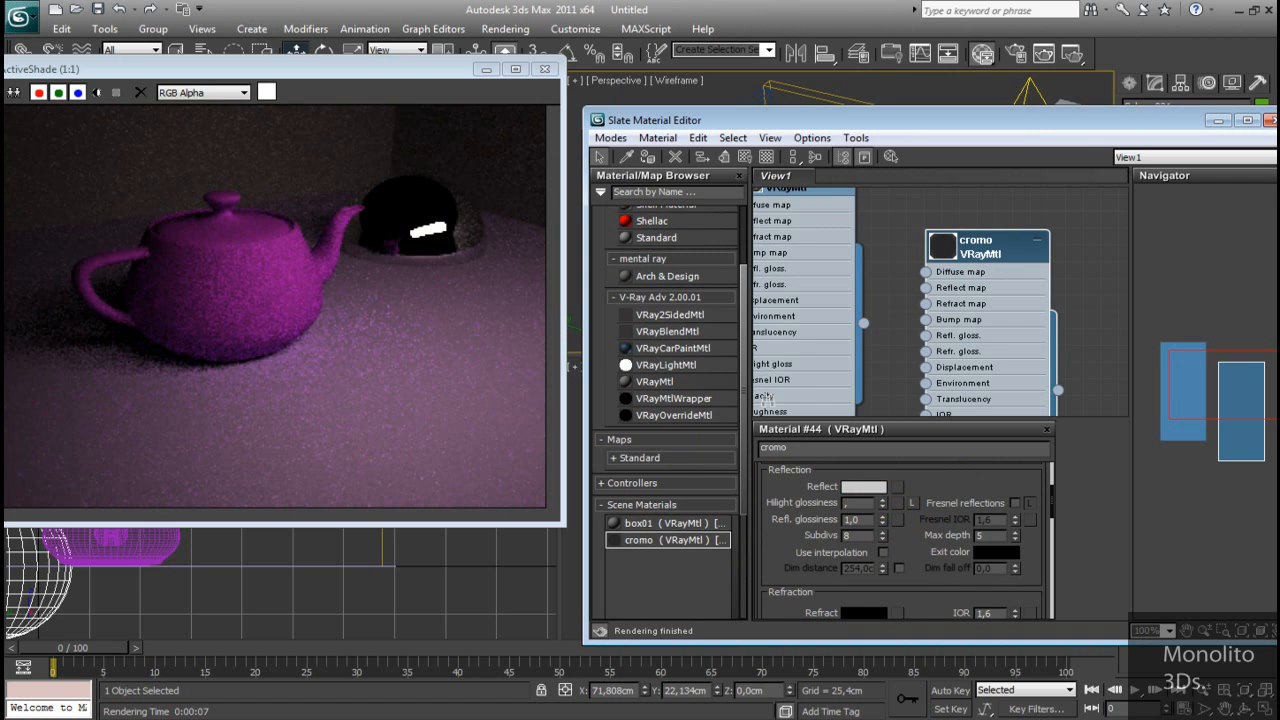
type("65")
key("Return")
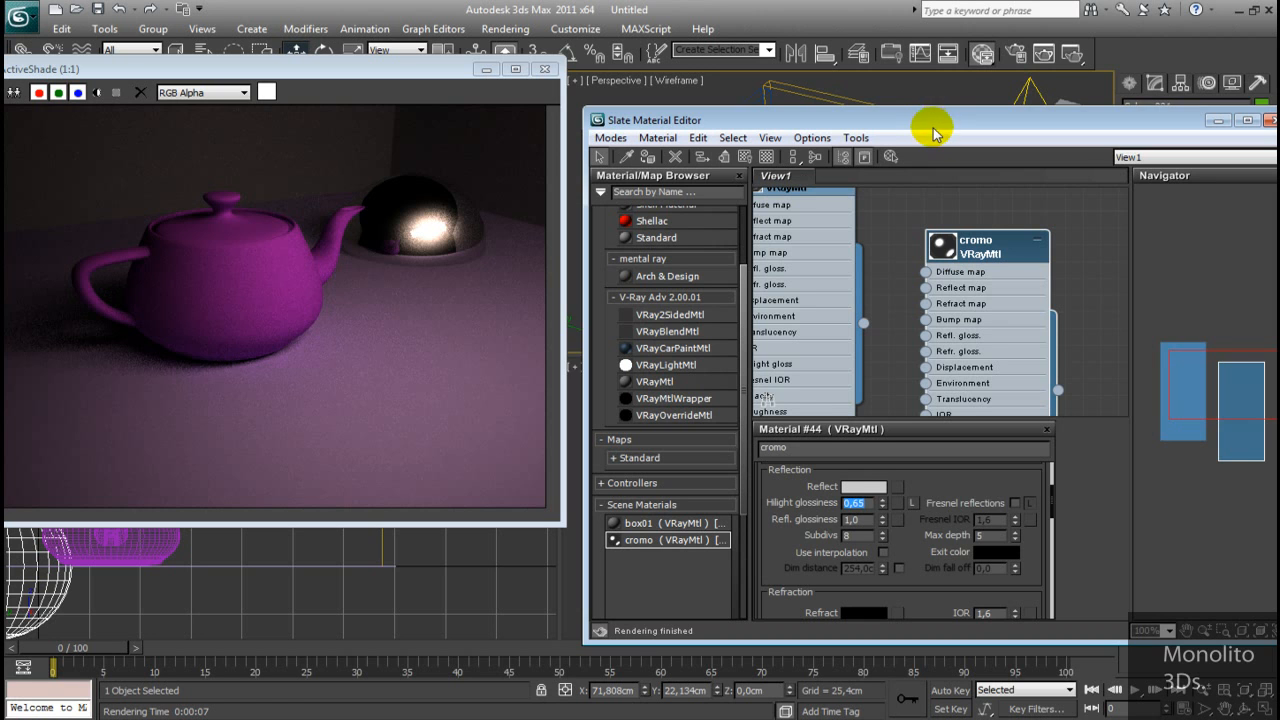
left_click_drag(935, 133, 920, 145)
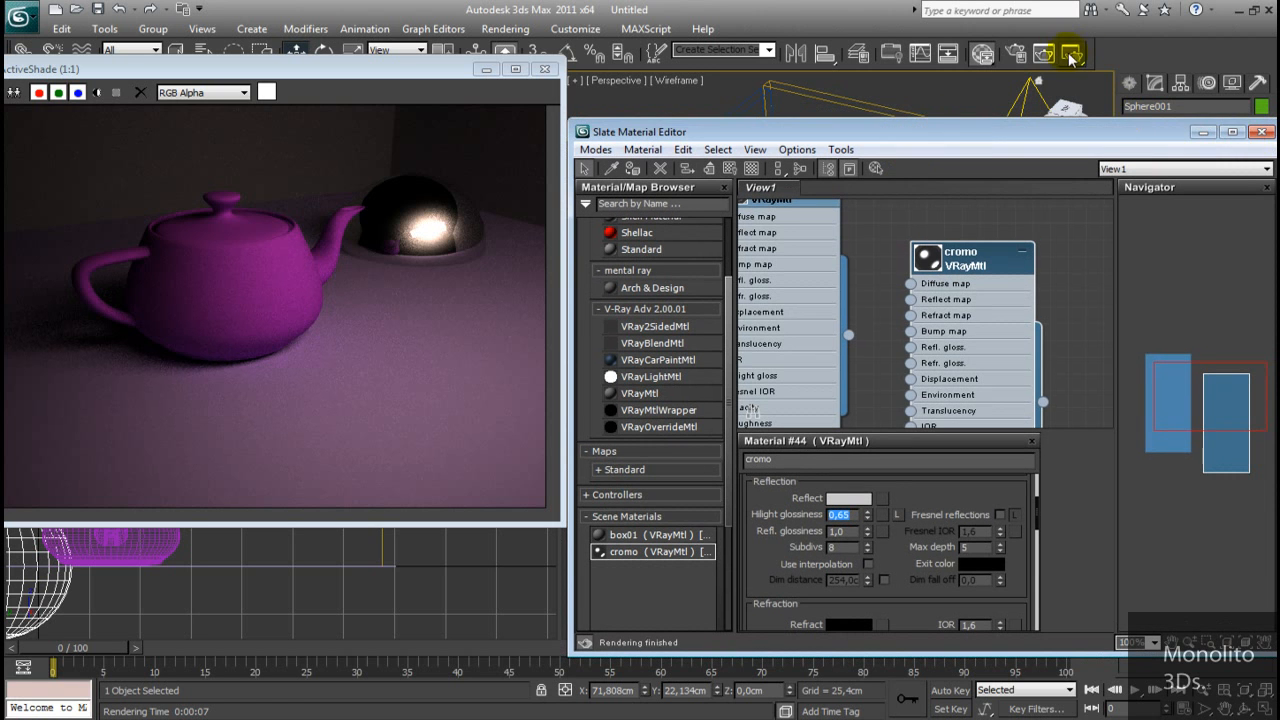
Switch the render setup to Production, examine its V-Ray global switches, image sampler and indirect illumination settings, and minimize the dialog
left_click(1016, 53)
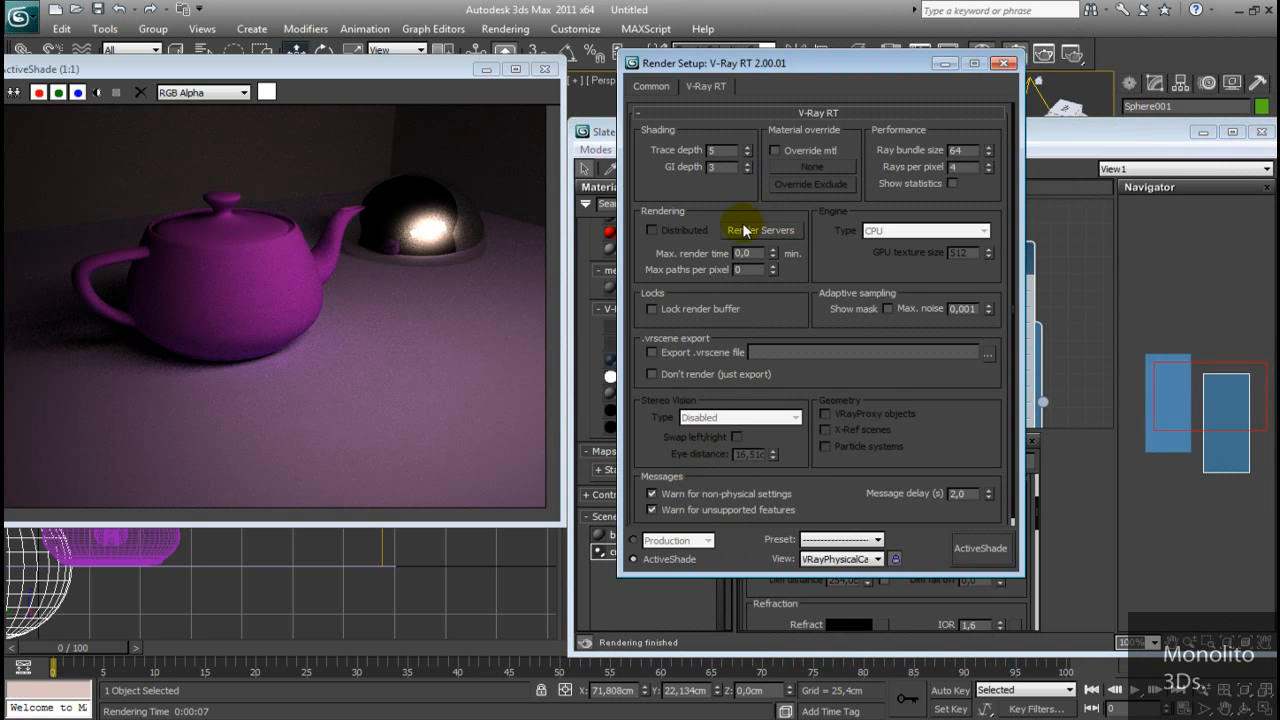
left_click(633, 540)
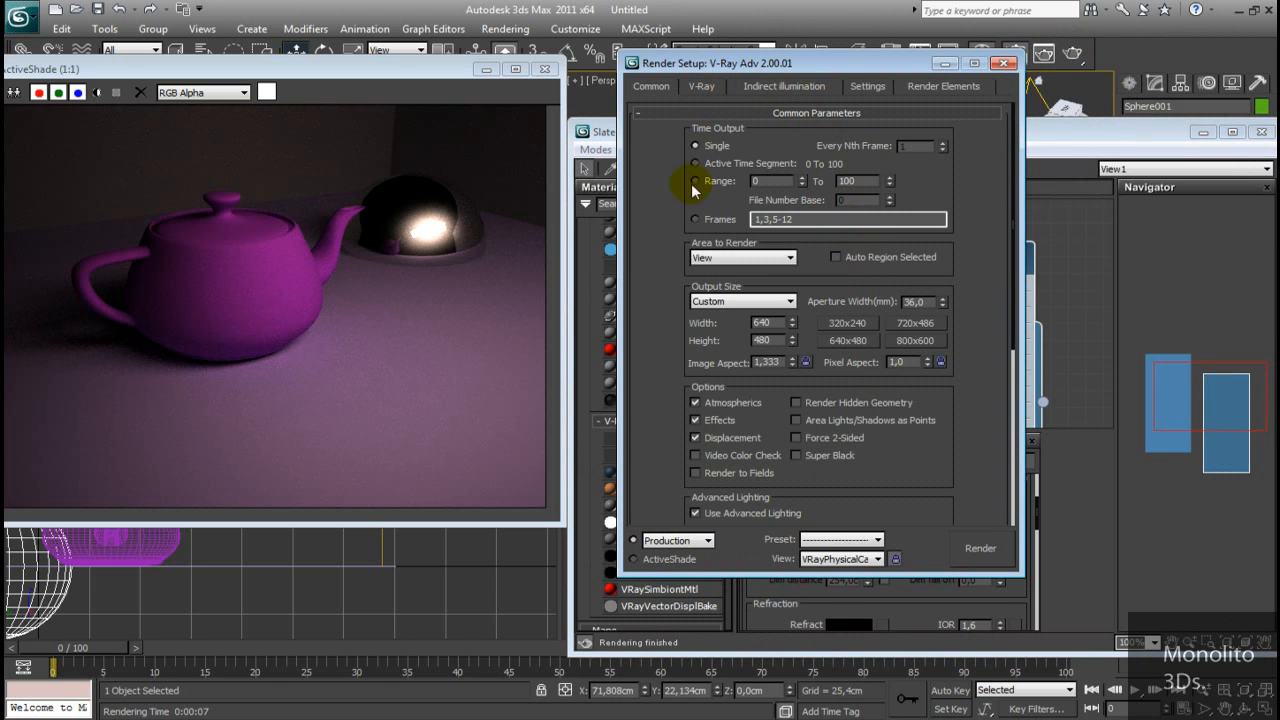
left_click(699, 86)
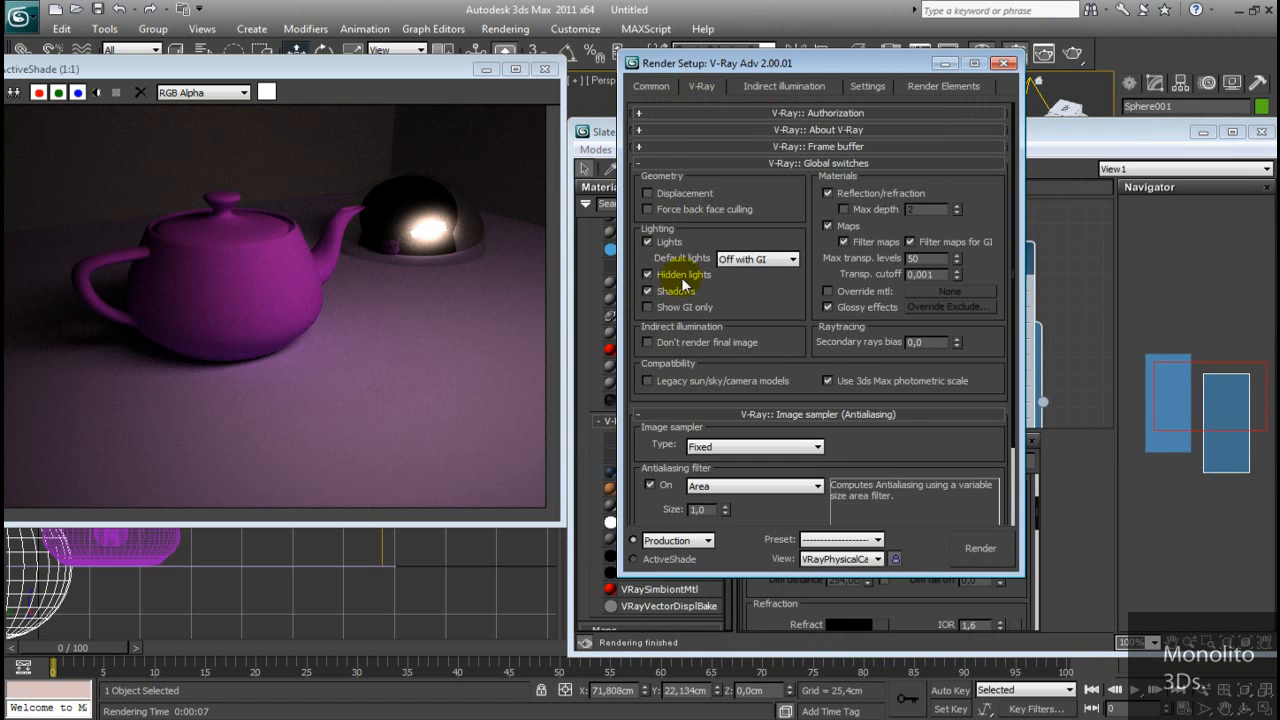
left_click_drag(889, 459, 917, 355)
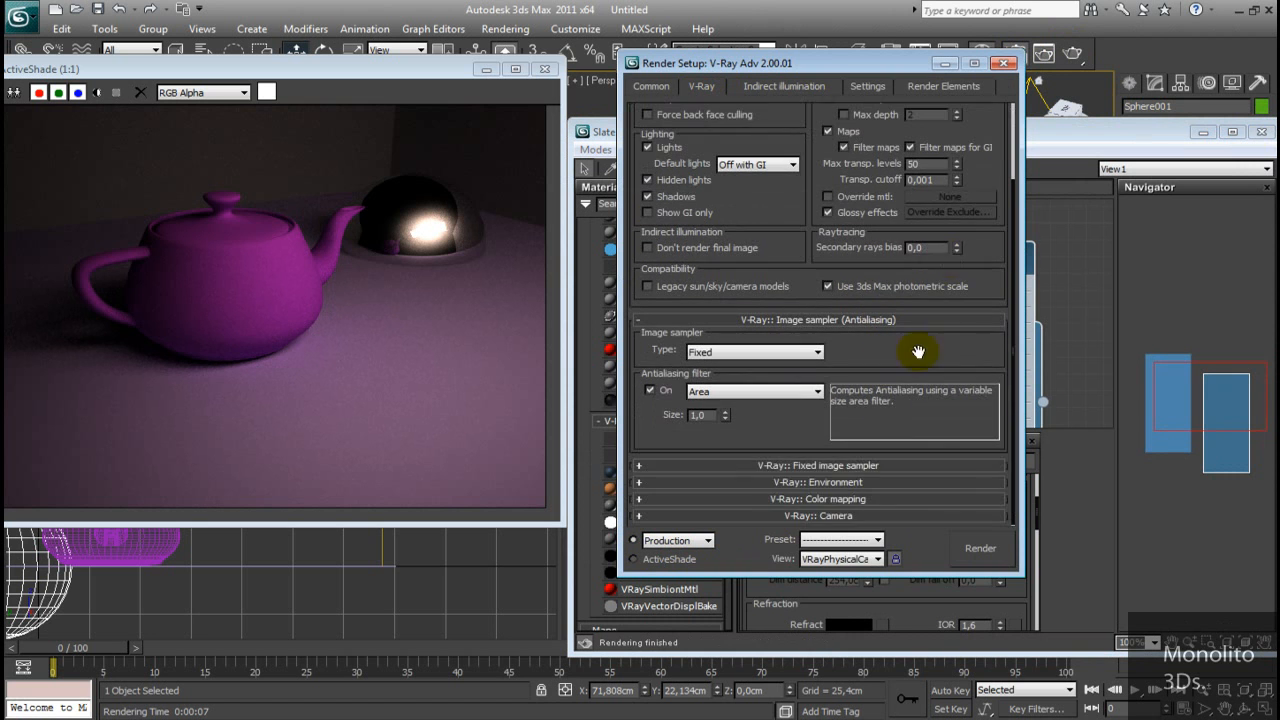
left_click_drag(962, 182, 962, 219)
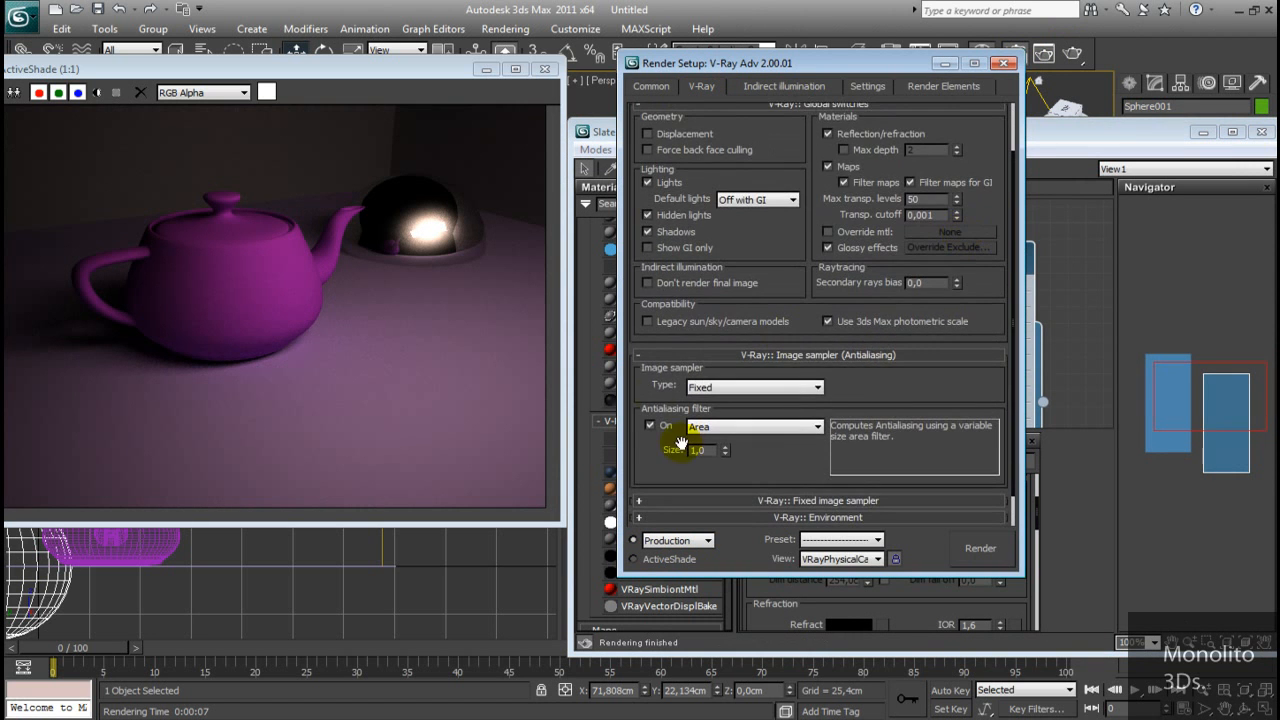
left_click(788, 89)
left_click_drag(931, 337, 972, 255)
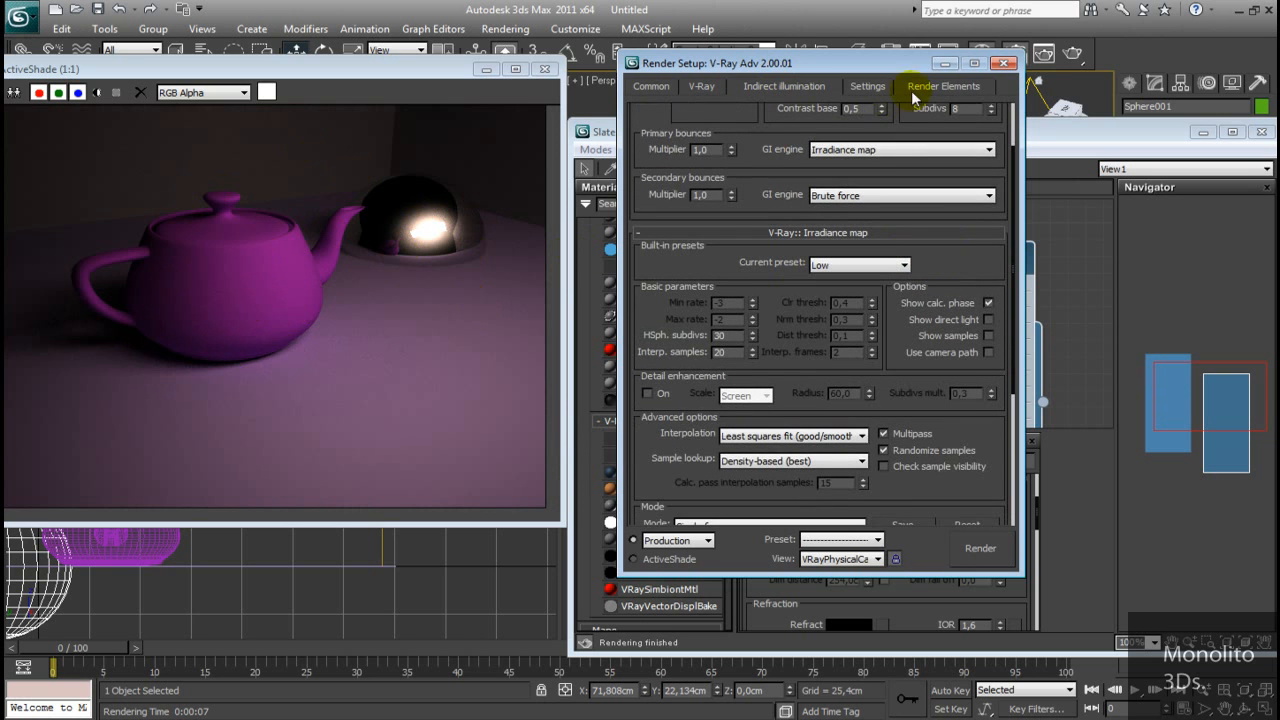
left_click(945, 65)
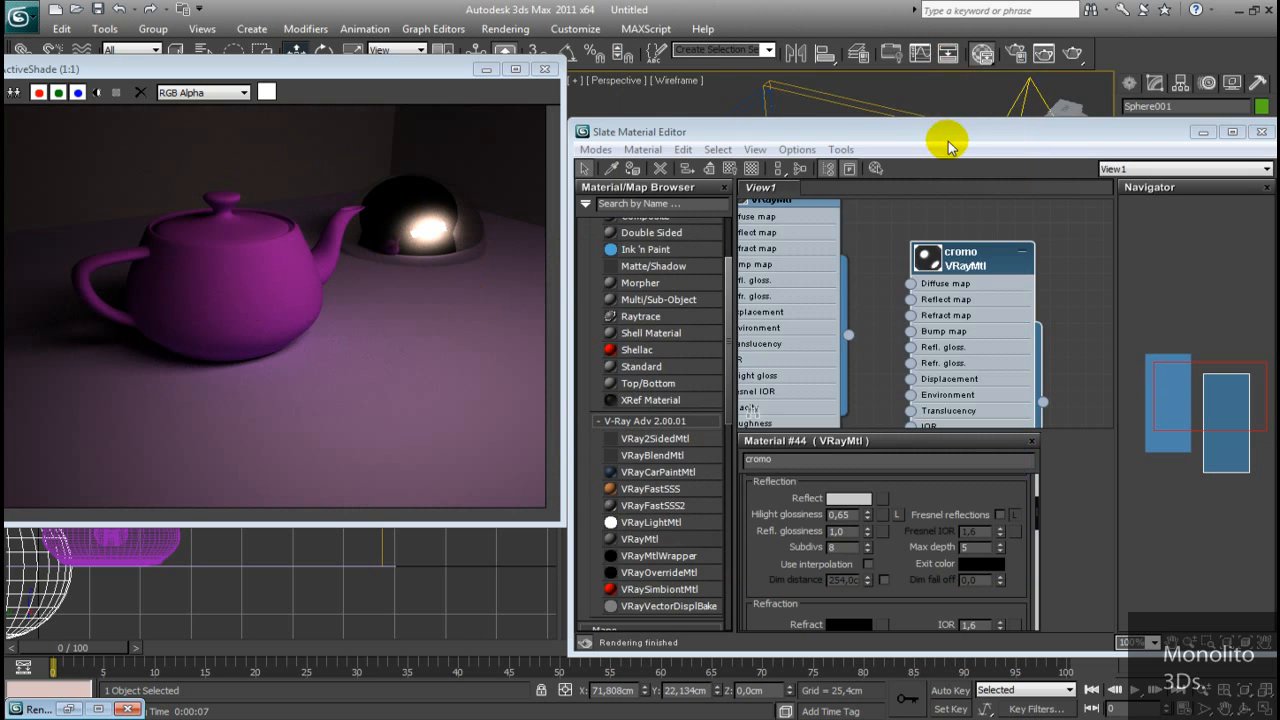
Move the material editor clear of the camera view, add a third VRayMtl, and line its node up beside box01 and cromo
left_click_drag(943, 135, 1098, 88)
scroll(1007, 235, "down", 2)
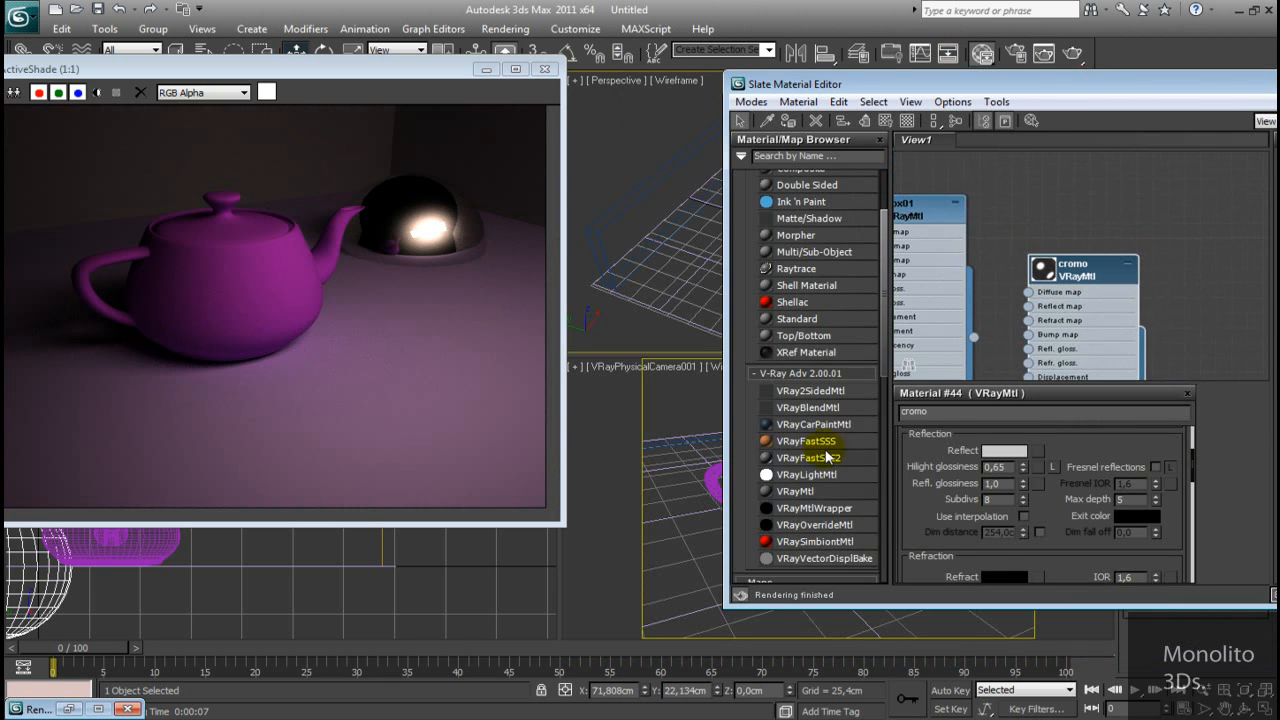
double_click(817, 493)
middle_click_drag(990, 243, 994, 392)
left_click_drag(1078, 285, 944, 268)
left_click_drag(1022, 250, 1078, 249)
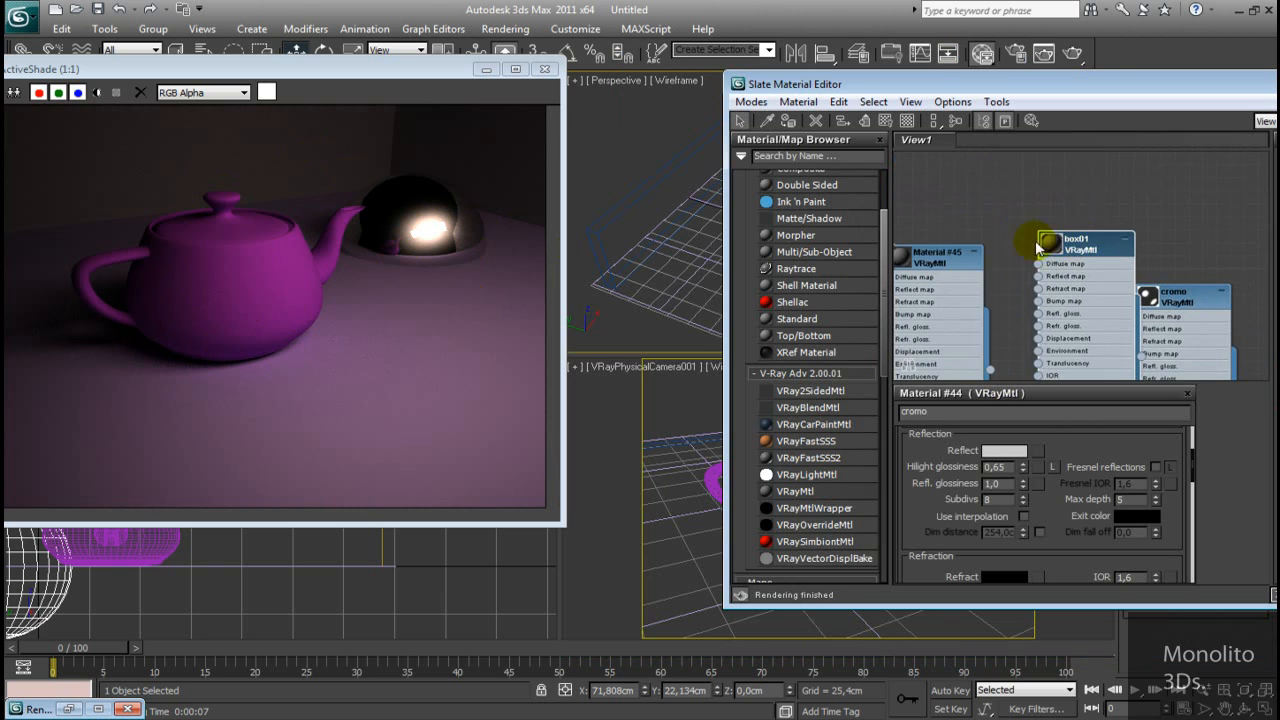
left_click_drag(939, 266, 990, 252)
Open the new VRayMtl's parameters and rename the material as ceramica
double_click(992, 253)
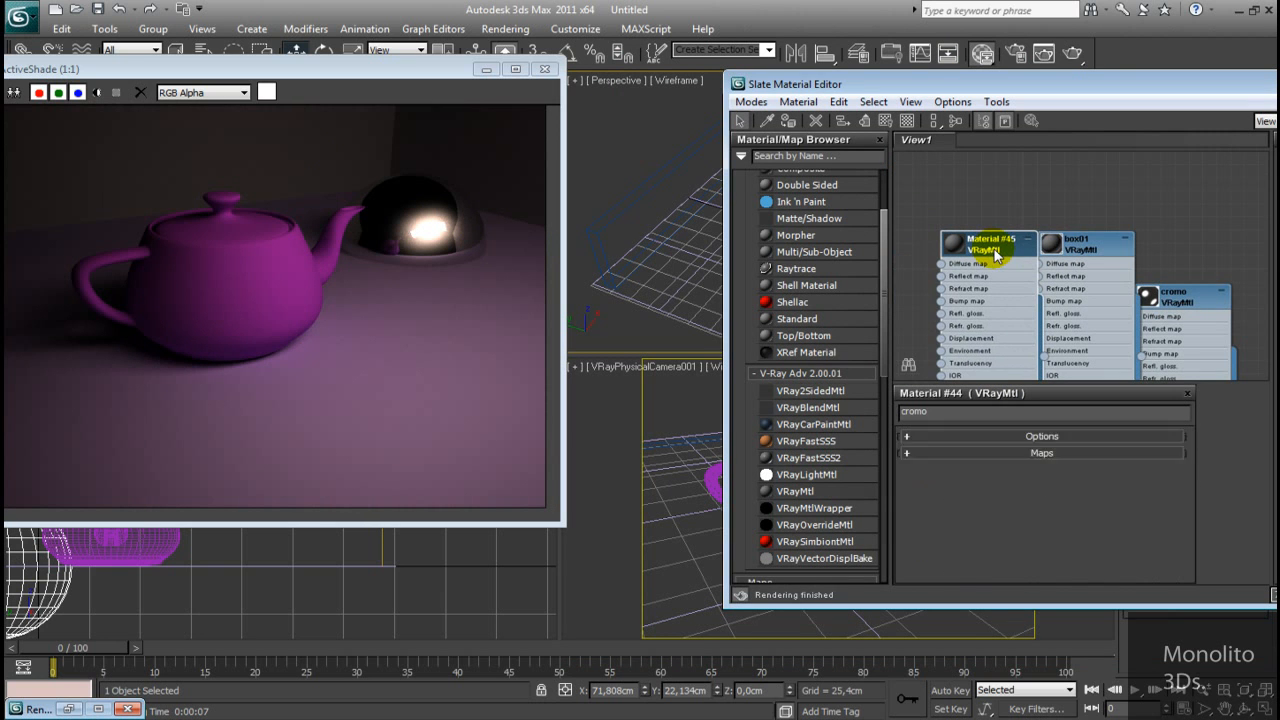
double_click(947, 411)
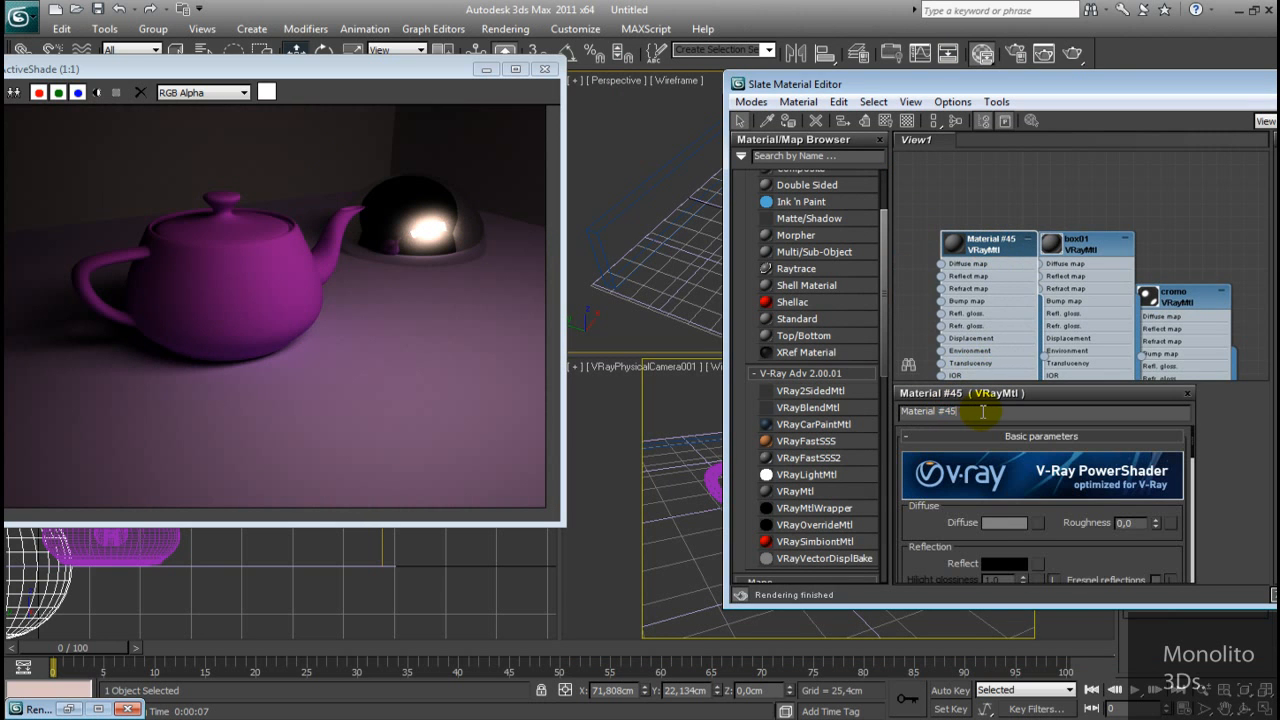
left_click_drag(983, 412, 857, 446)
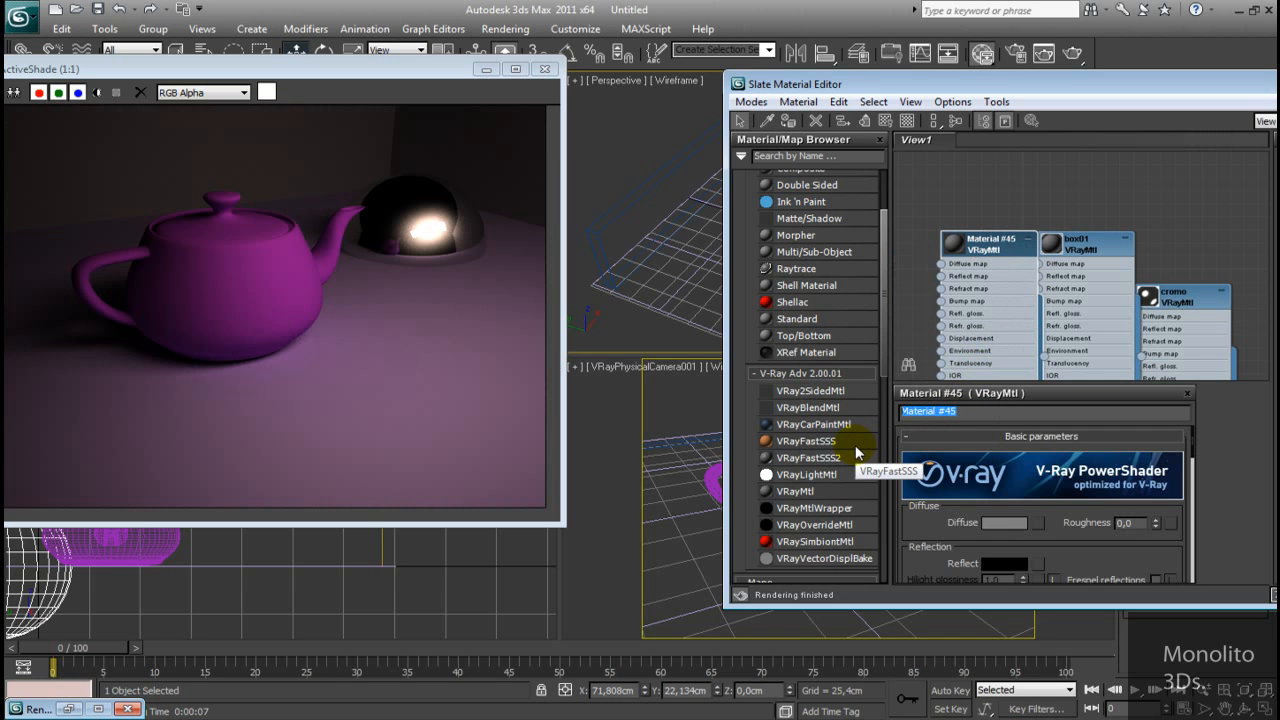
type("ceramica")
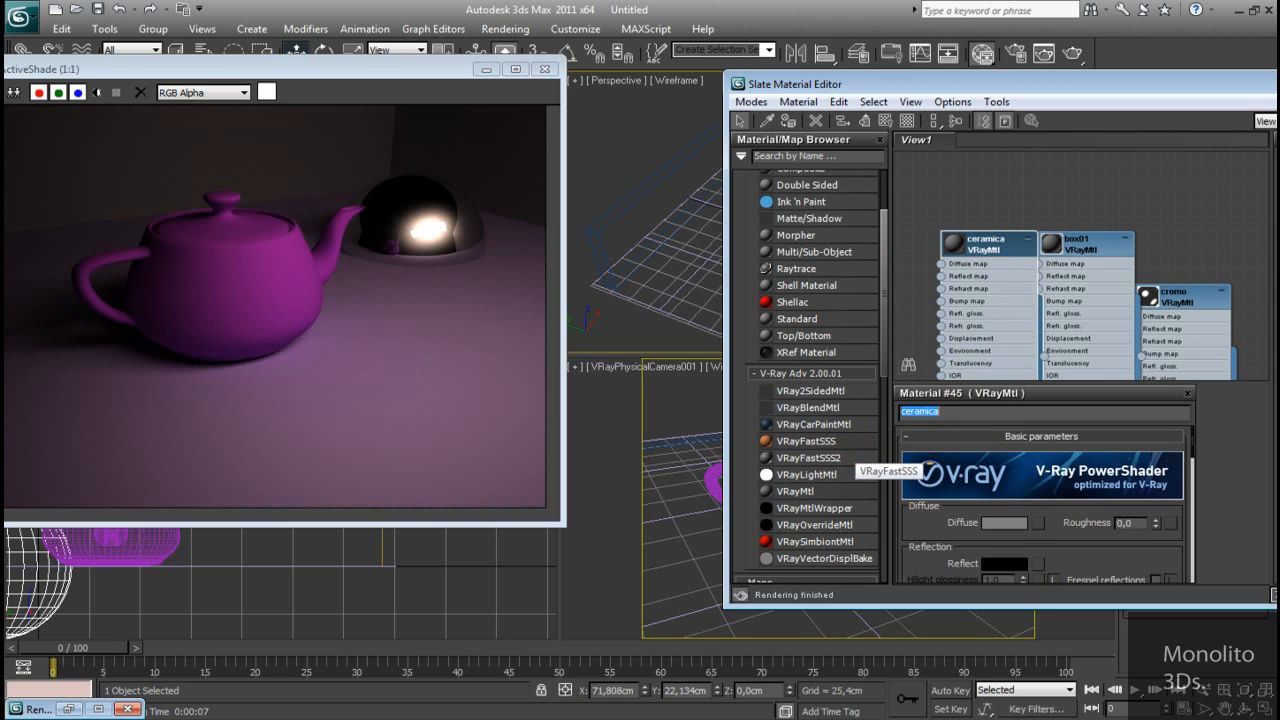
Assign the ceramica material to the teapot and set its diffuse color to light yellow (231, 250, 128)
left_click(715, 472)
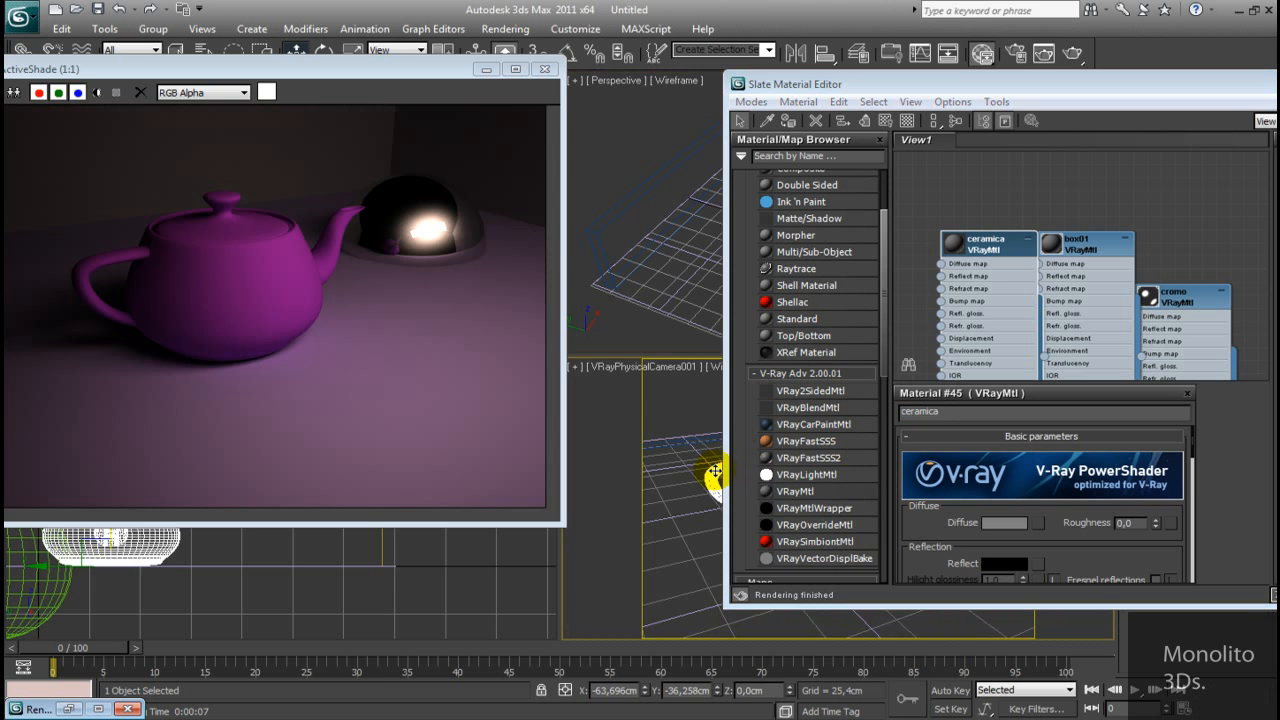
left_click(793, 121)
left_click(228, 269)
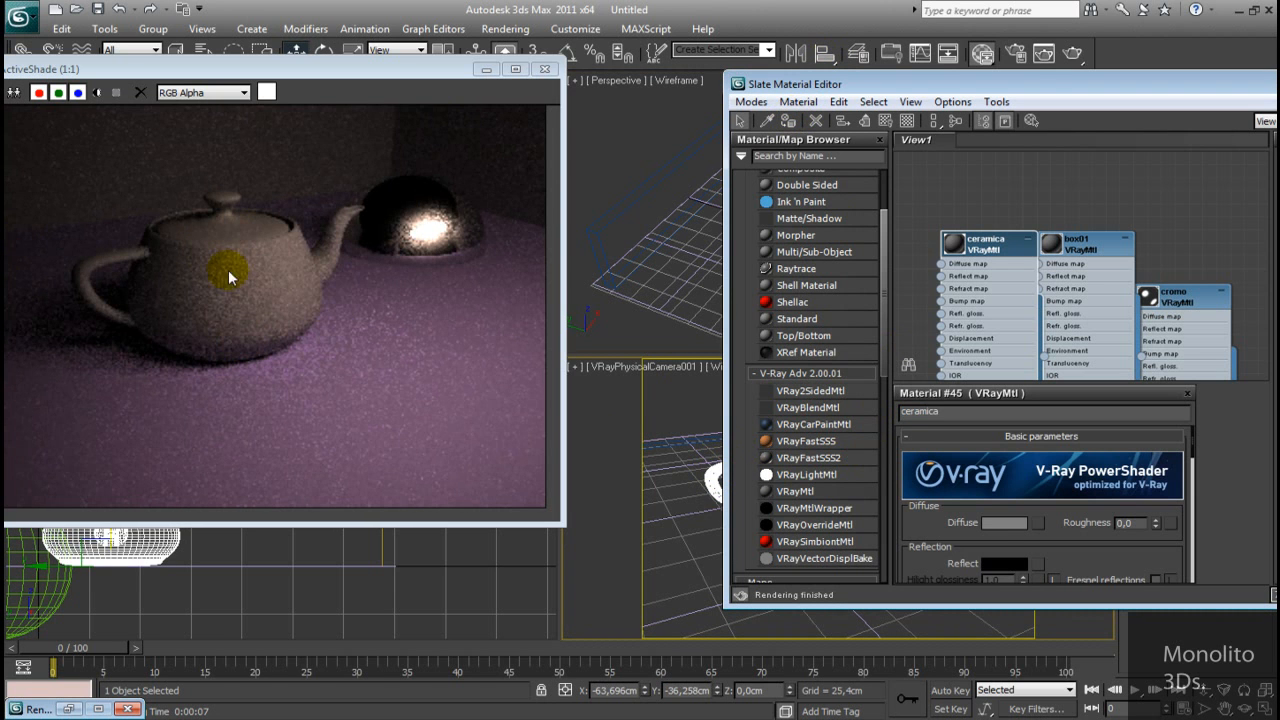
left_click(988, 526)
left_click_drag(672, 145, 667, 128)
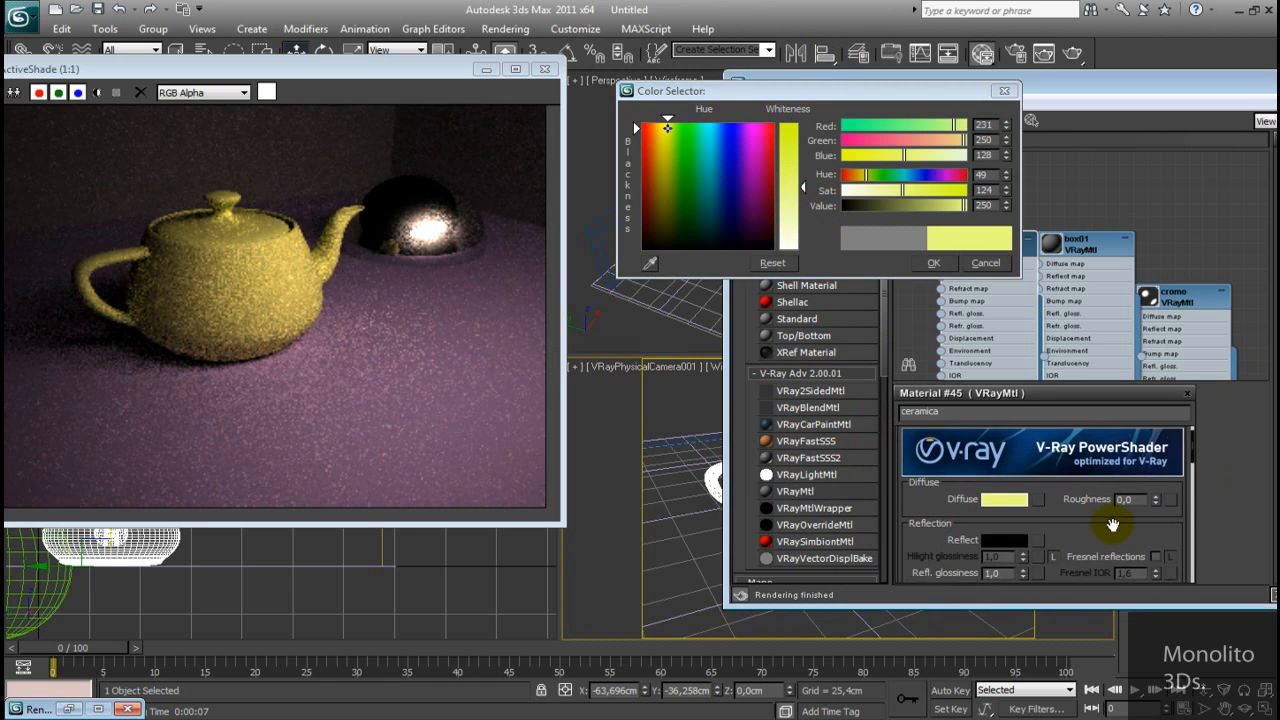
Set the reflection color of the ceramica material to a dark grey with value 42
scroll(1113, 482, "down", 2)
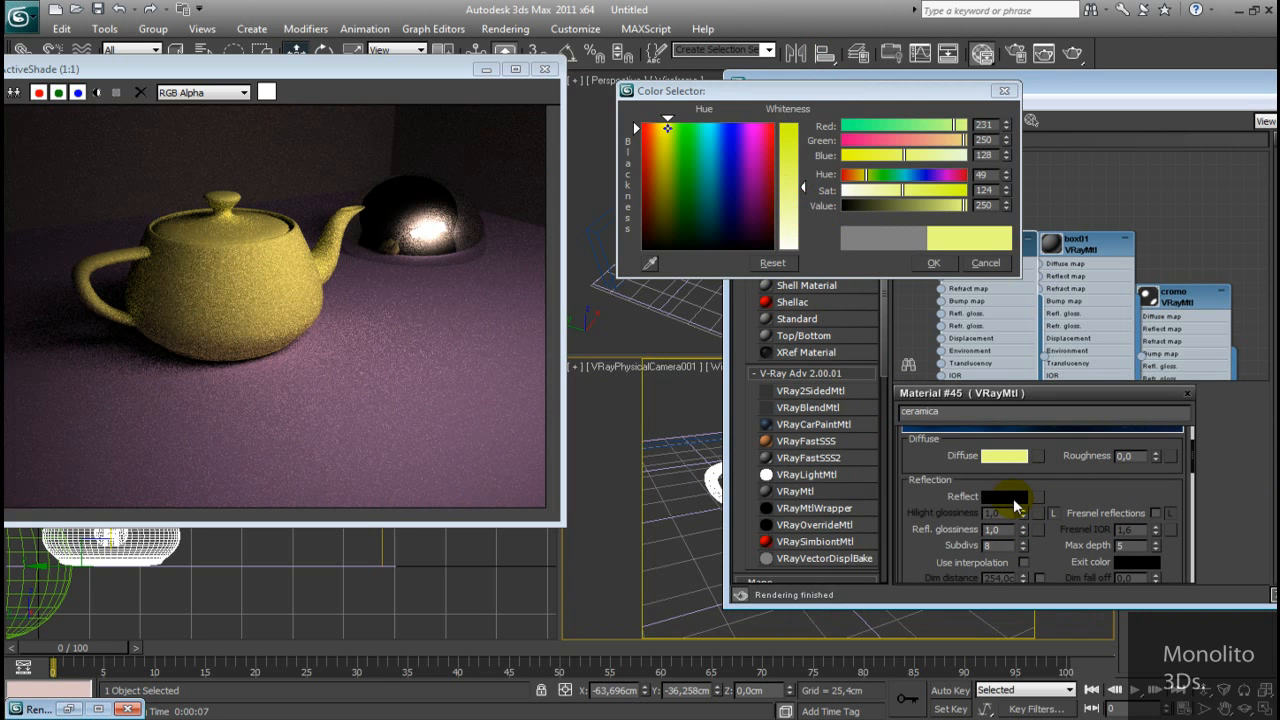
left_click(1005, 495)
left_click_drag(800, 133, 800, 155)
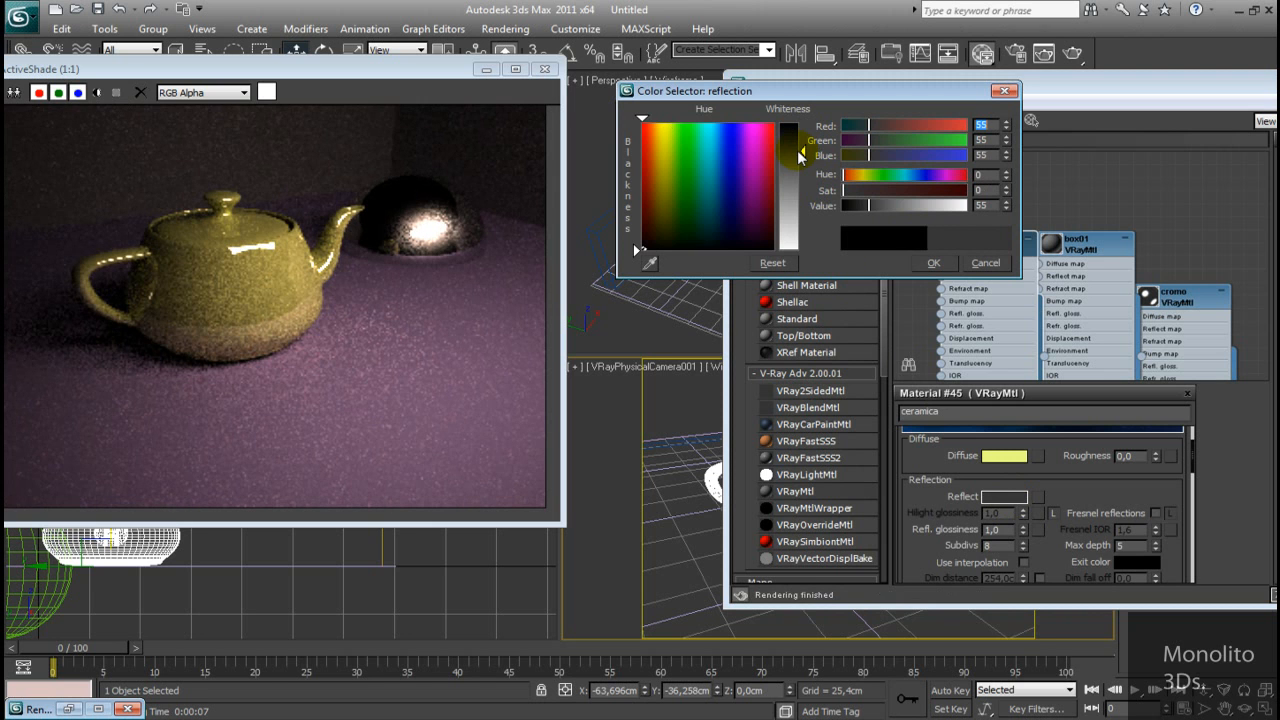
left_click_drag(806, 158, 805, 145)
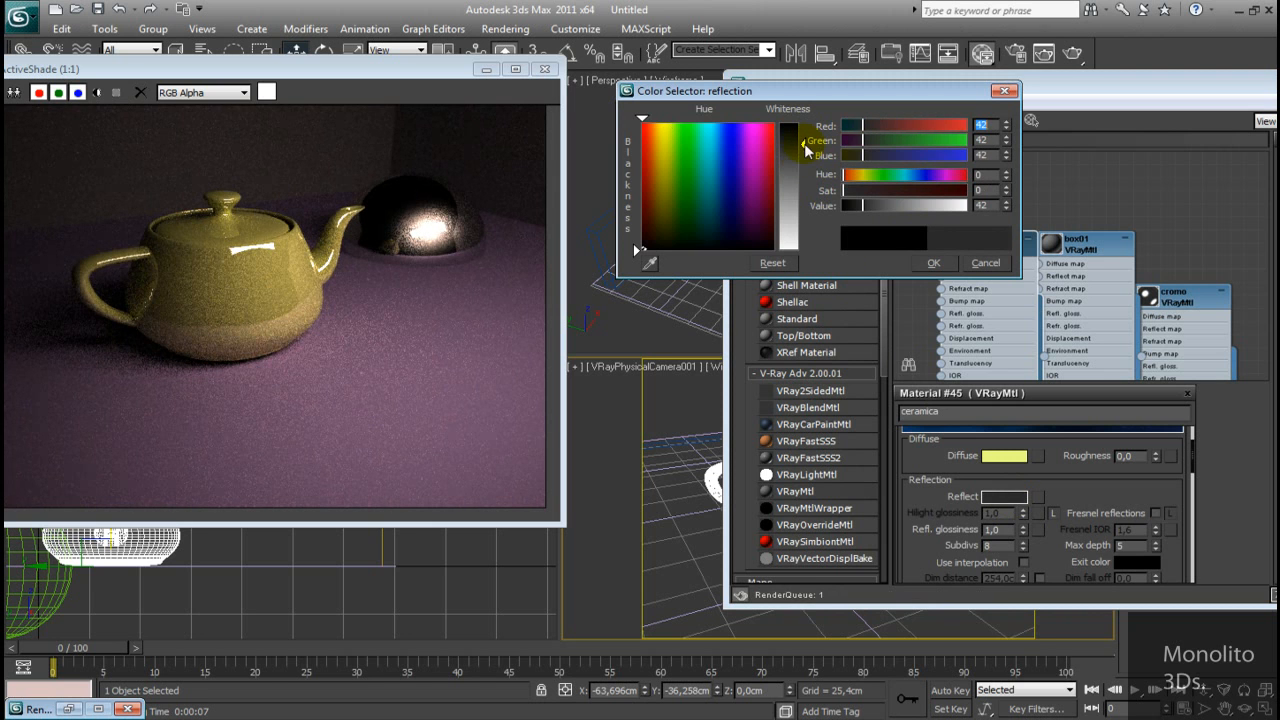
left_click(935, 263)
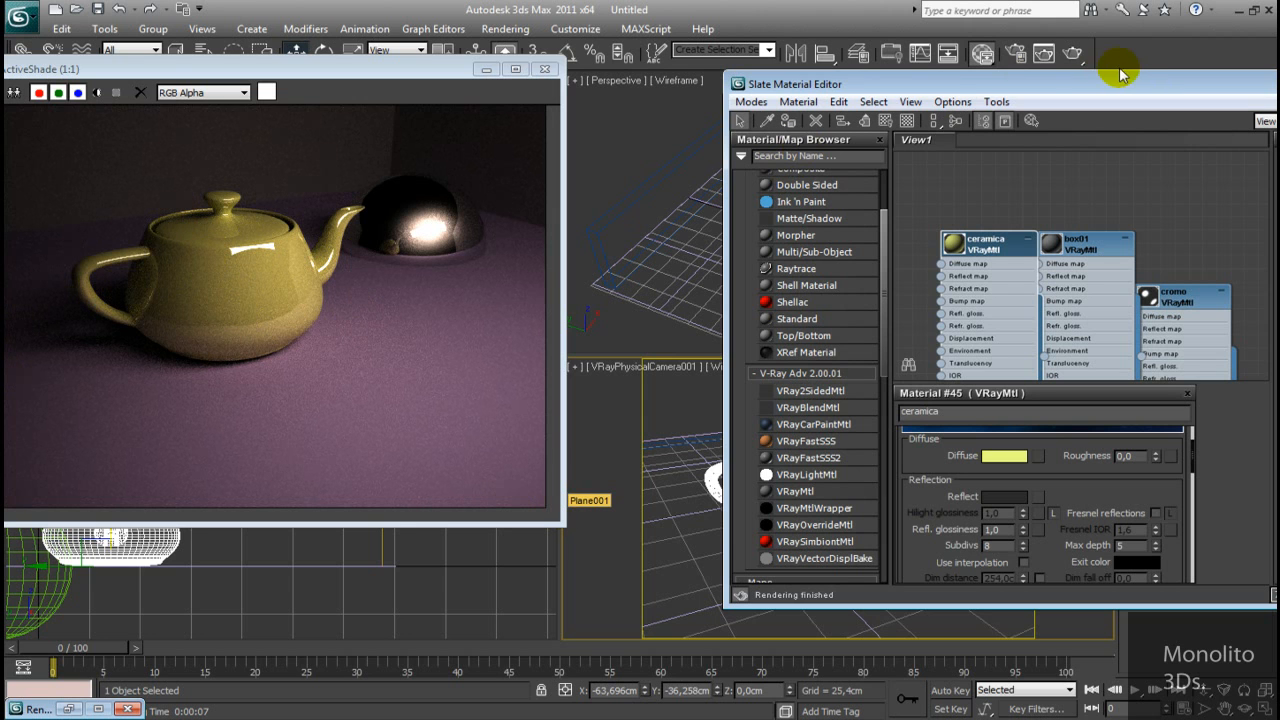
Close the material editor and move the ActiveShade render window to the middle of the workspace
left_click_drag(114, 78, 162, 68)
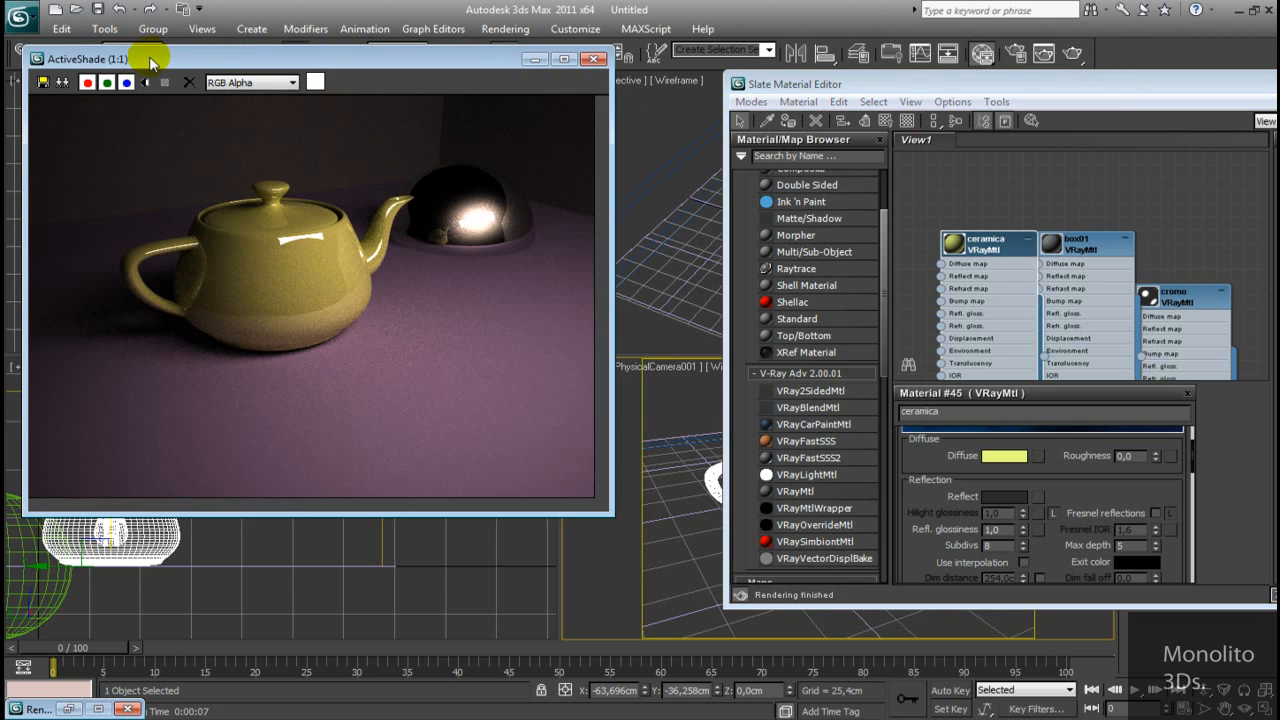
left_click_drag(79, 68, 110, 114)
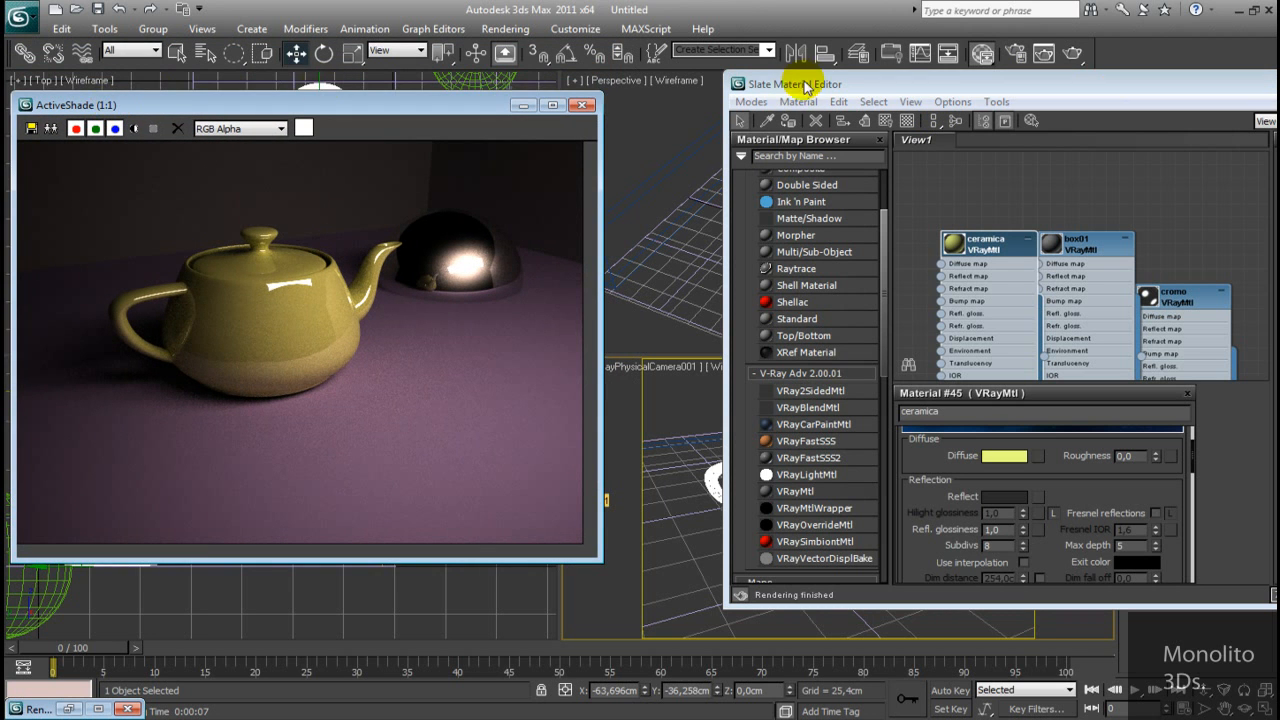
left_click_drag(868, 84, 764, 108)
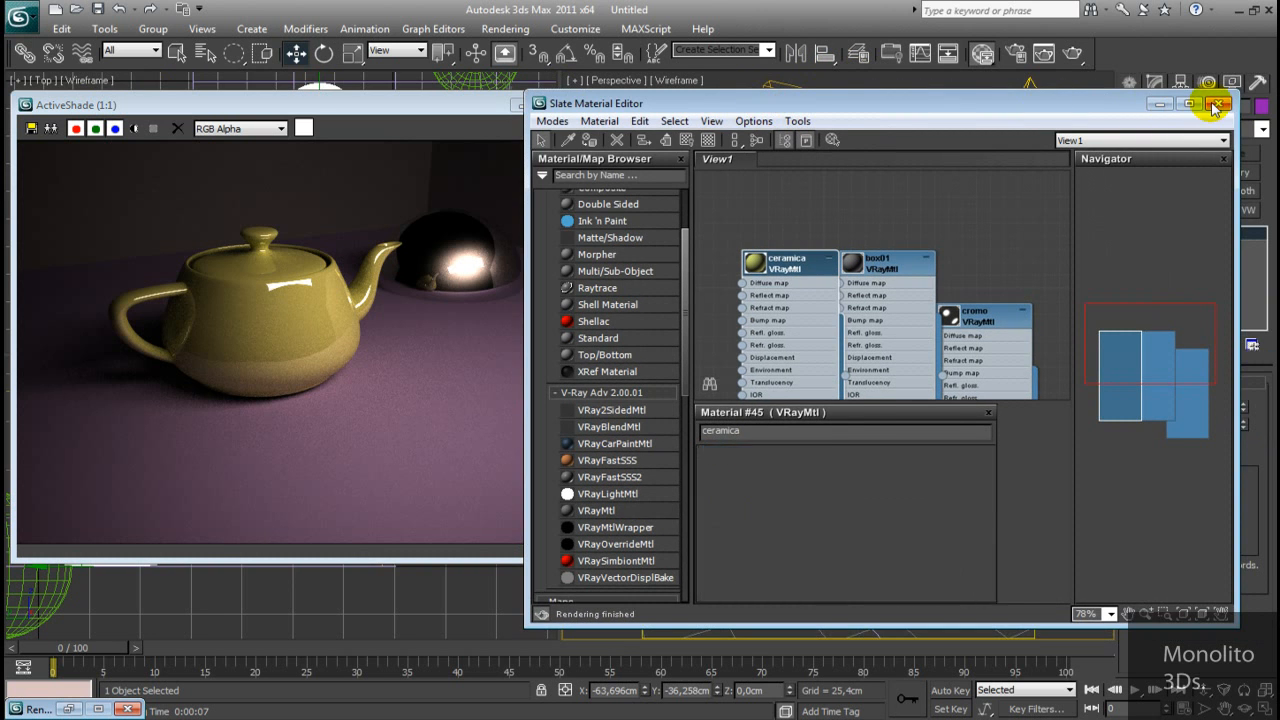
left_click(1219, 103)
left_click_drag(300, 106, 544, 134)
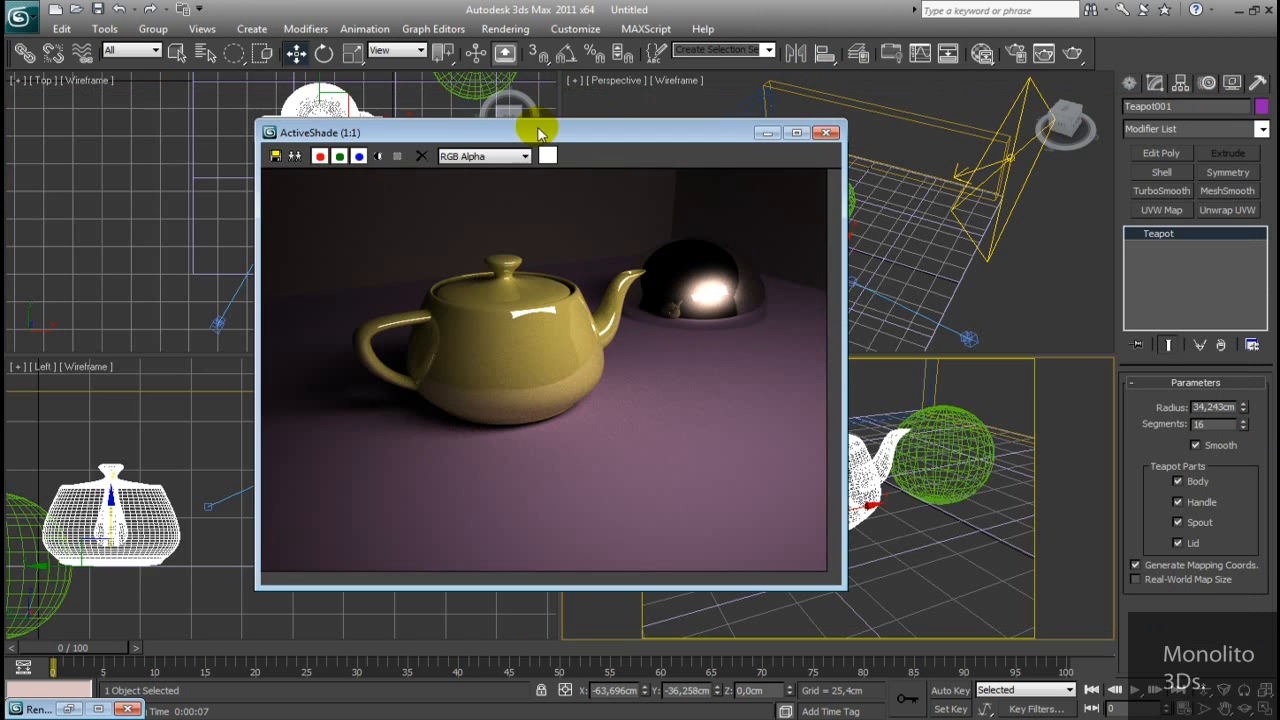
left_click_drag(636, 134, 694, 147)
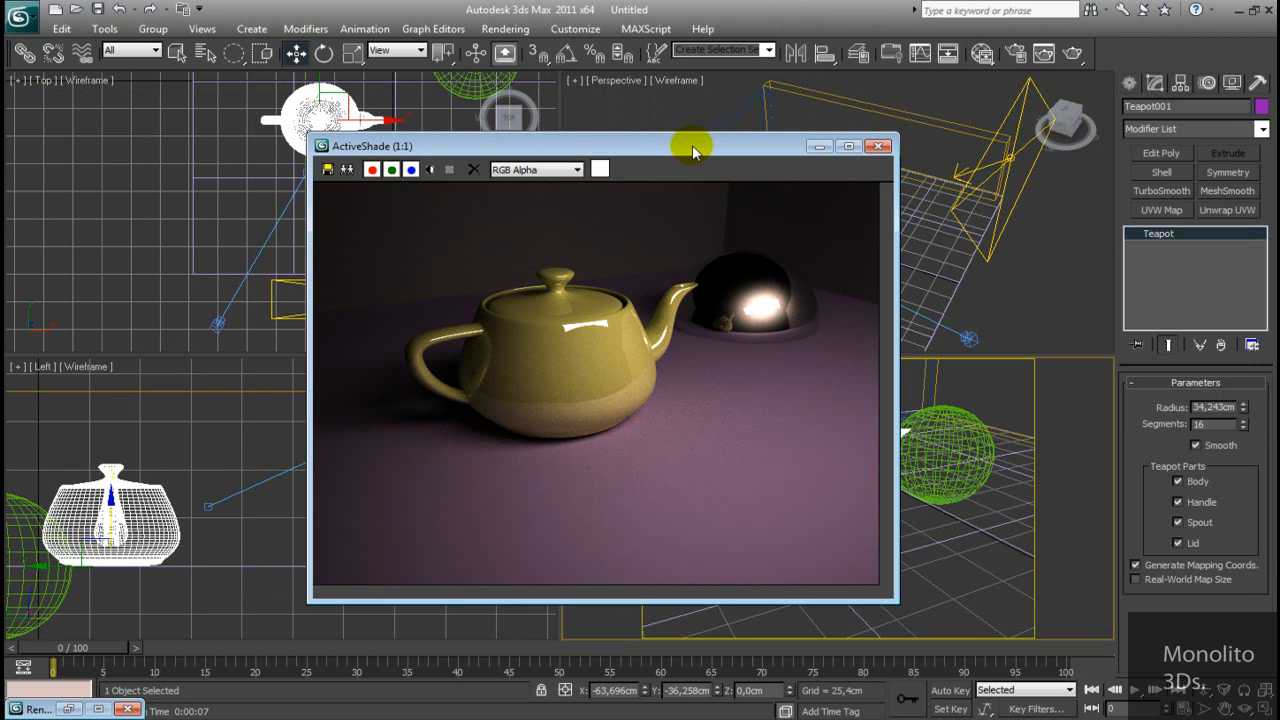
Switch the render setup back to ActiveShade and display its V-Ray RT settings
left_click(1013, 52)
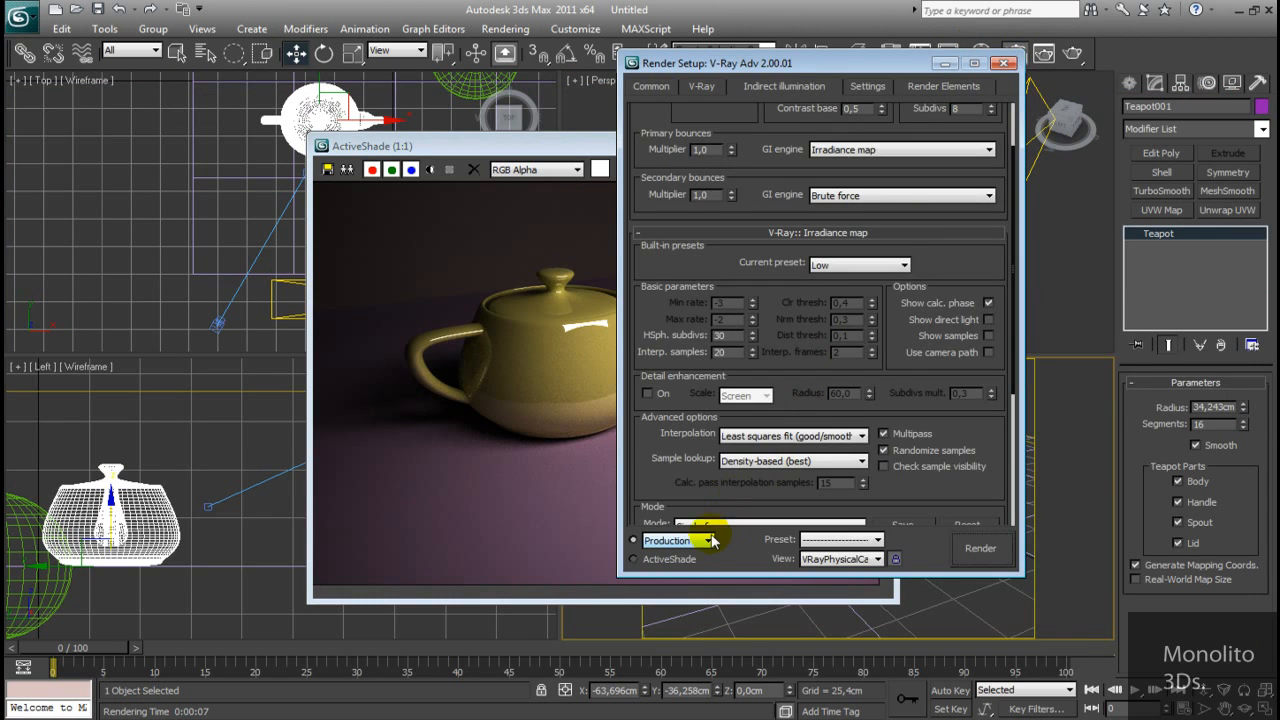
left_click(670, 558)
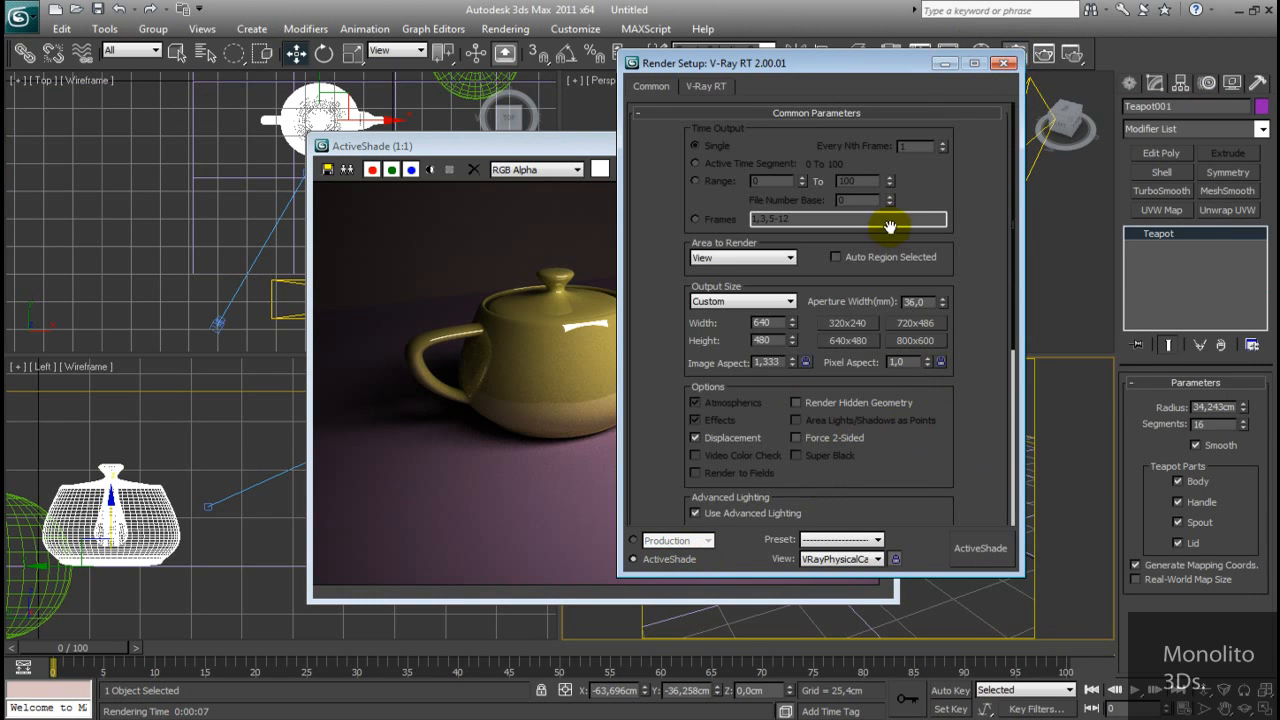
left_click(708, 87)
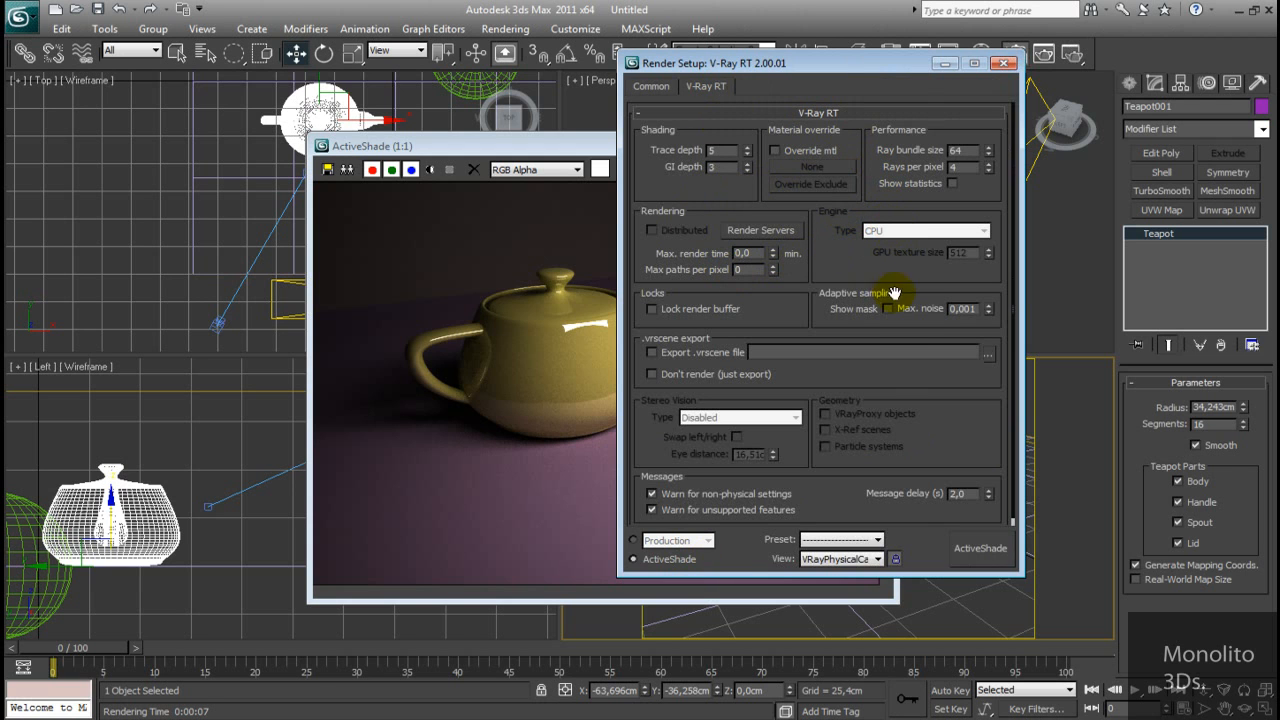
Move the render setup dialog aside and close the running ActiveShade render window
left_click_drag(836, 63, 953, 92)
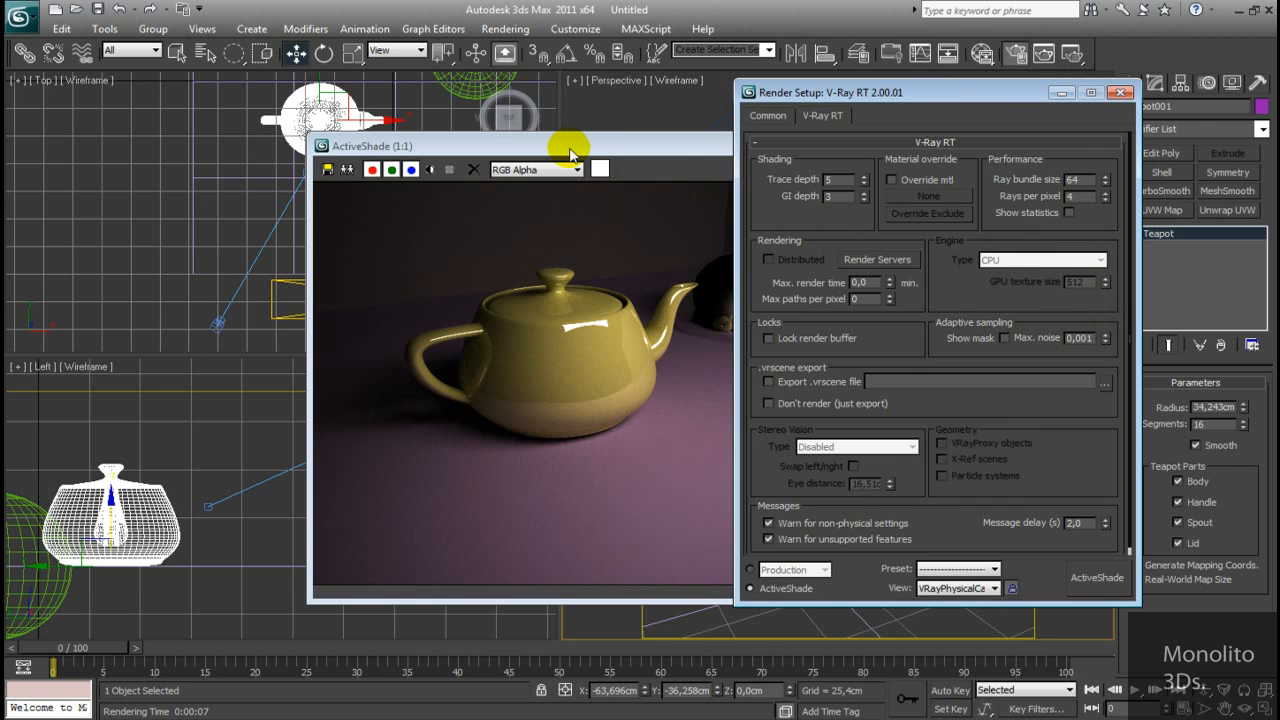
left_click_drag(570, 152, 334, 203)
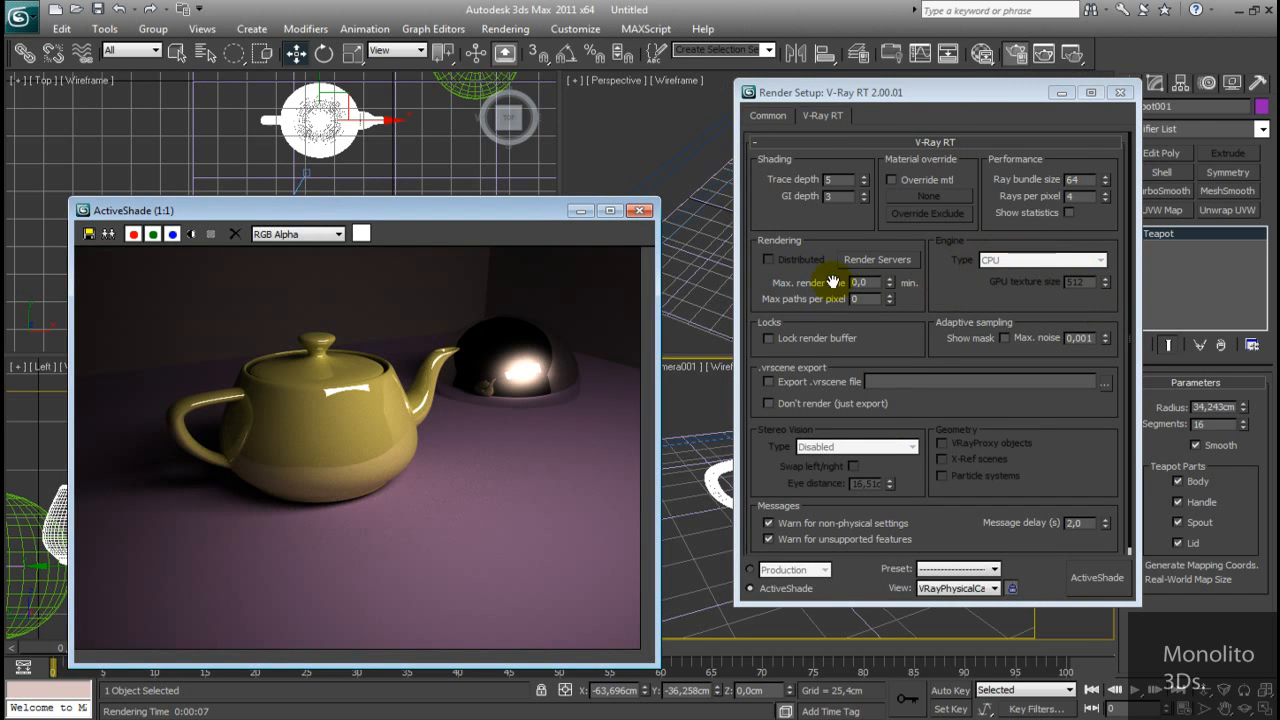
left_click(638, 211)
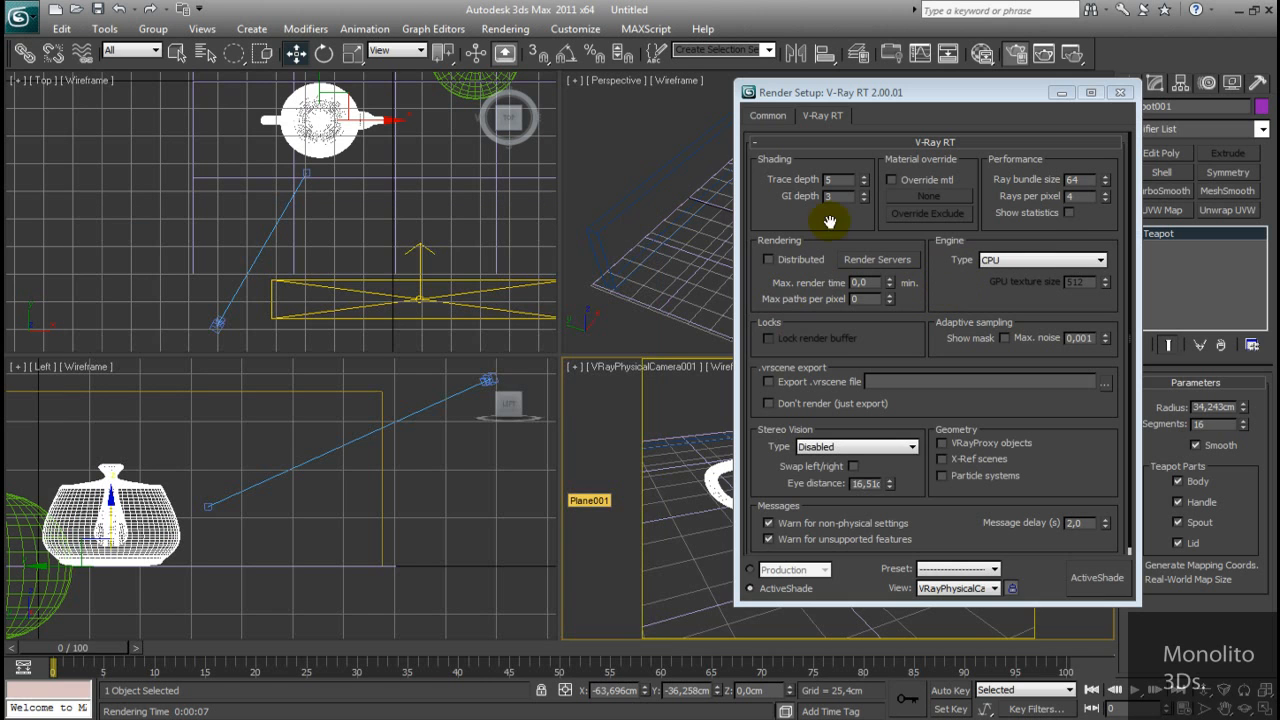
Set the V-Ray RT engine type to OpenCL (single kernel), start ActiveShade, and arrange the render window beside the render setup dialog
left_click(1038, 261)
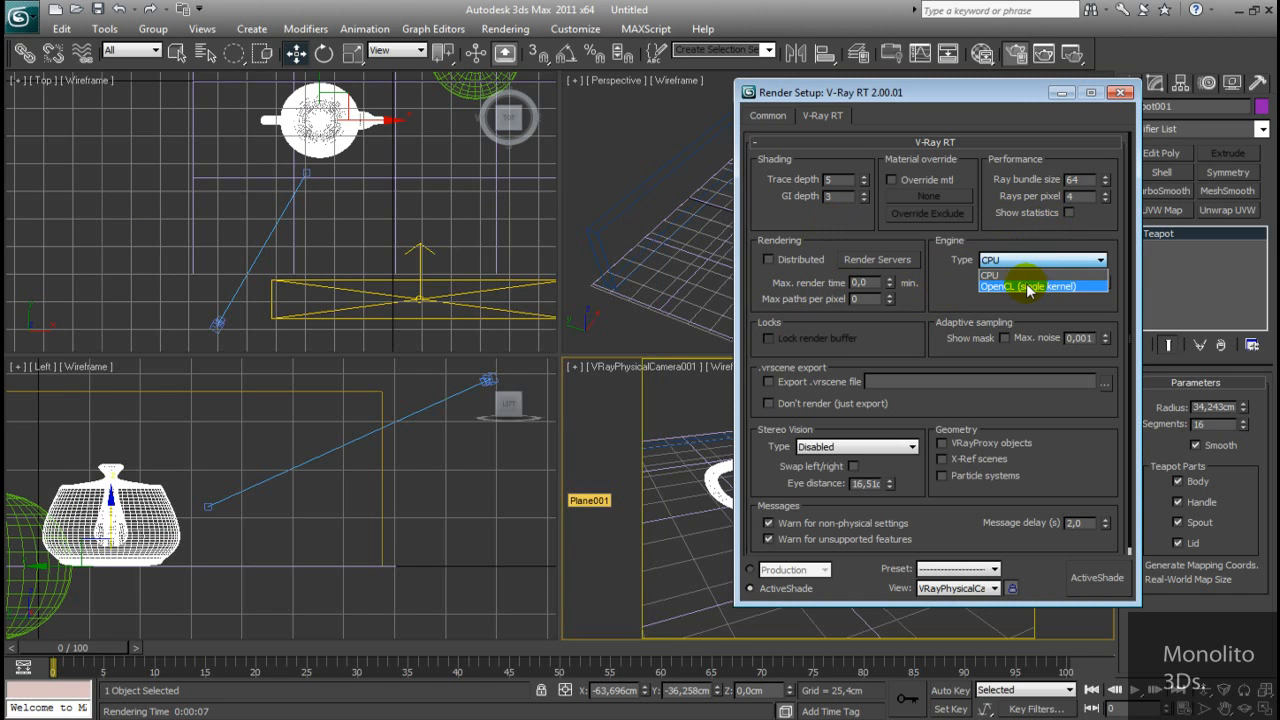
left_click(1030, 287)
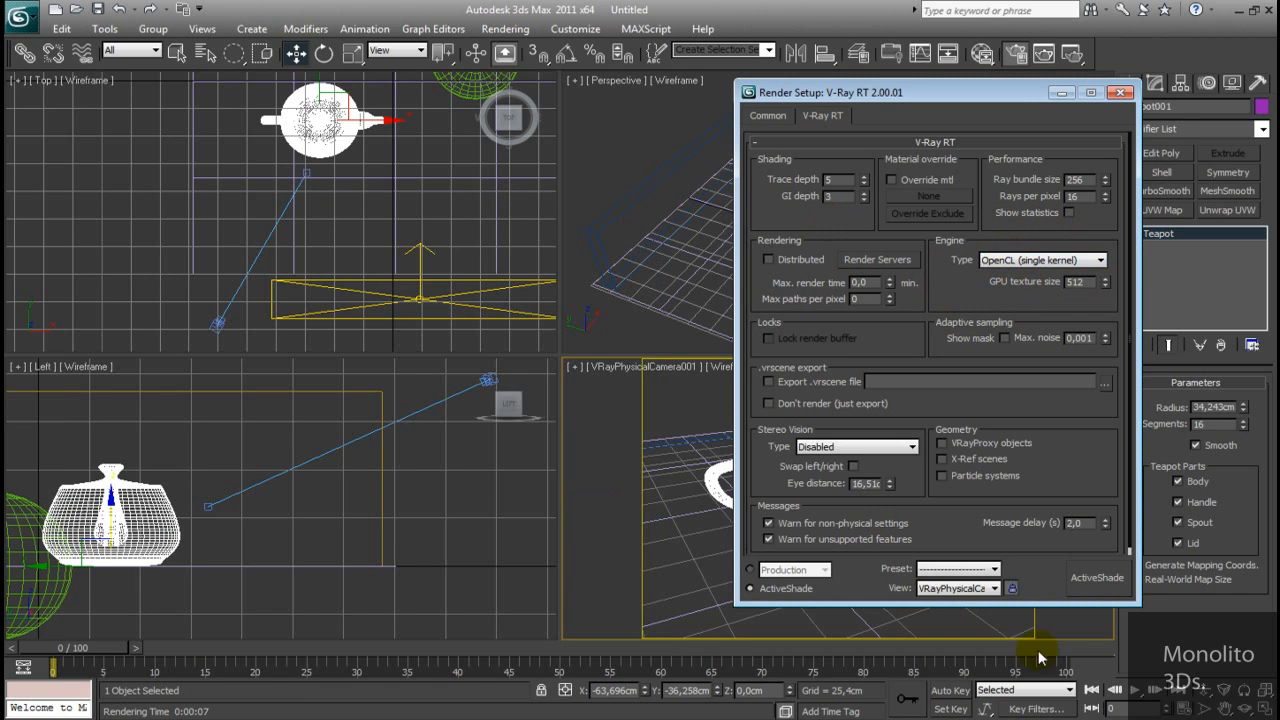
left_click(1097, 578)
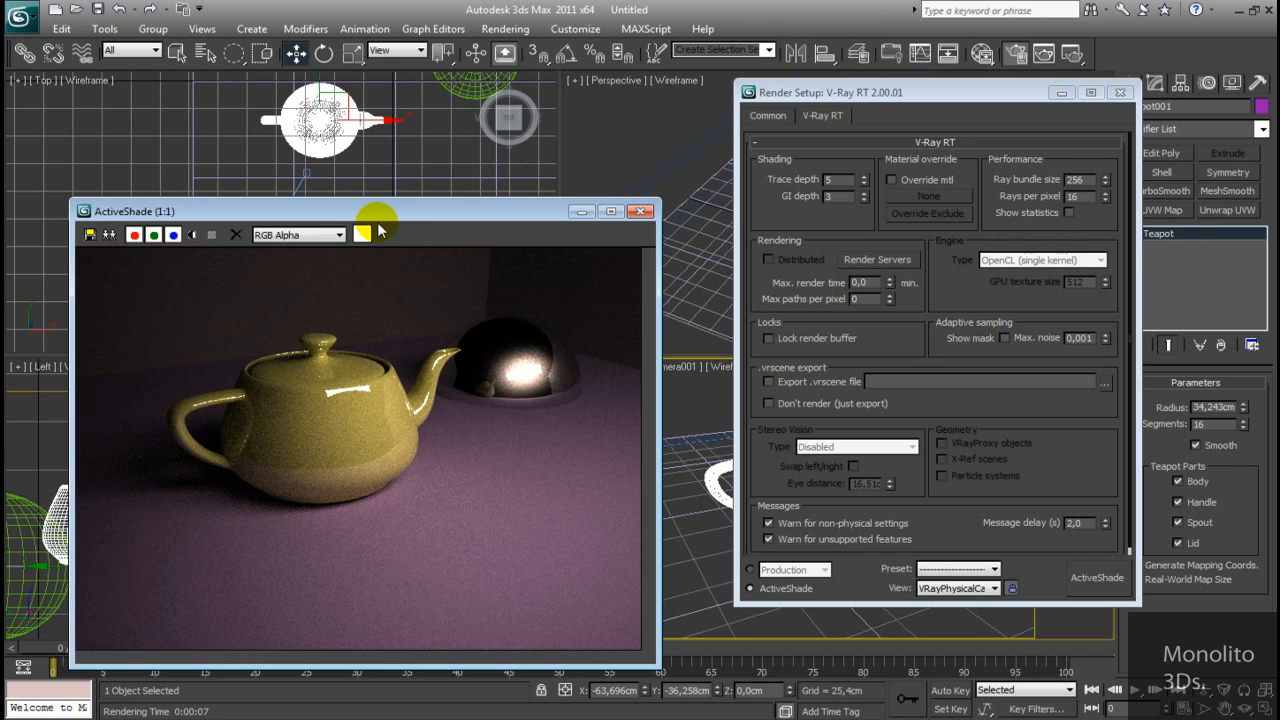
left_click_drag(377, 216, 348, 124)
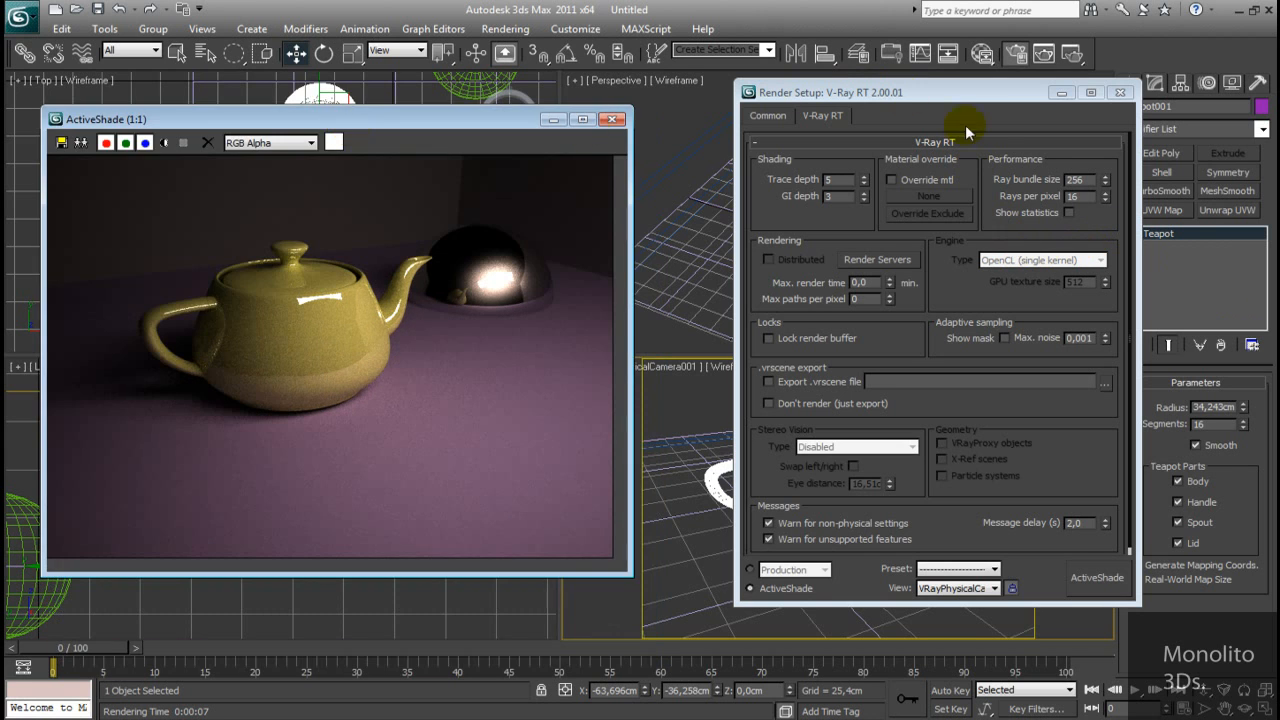
left_click_drag(962, 94, 902, 143)
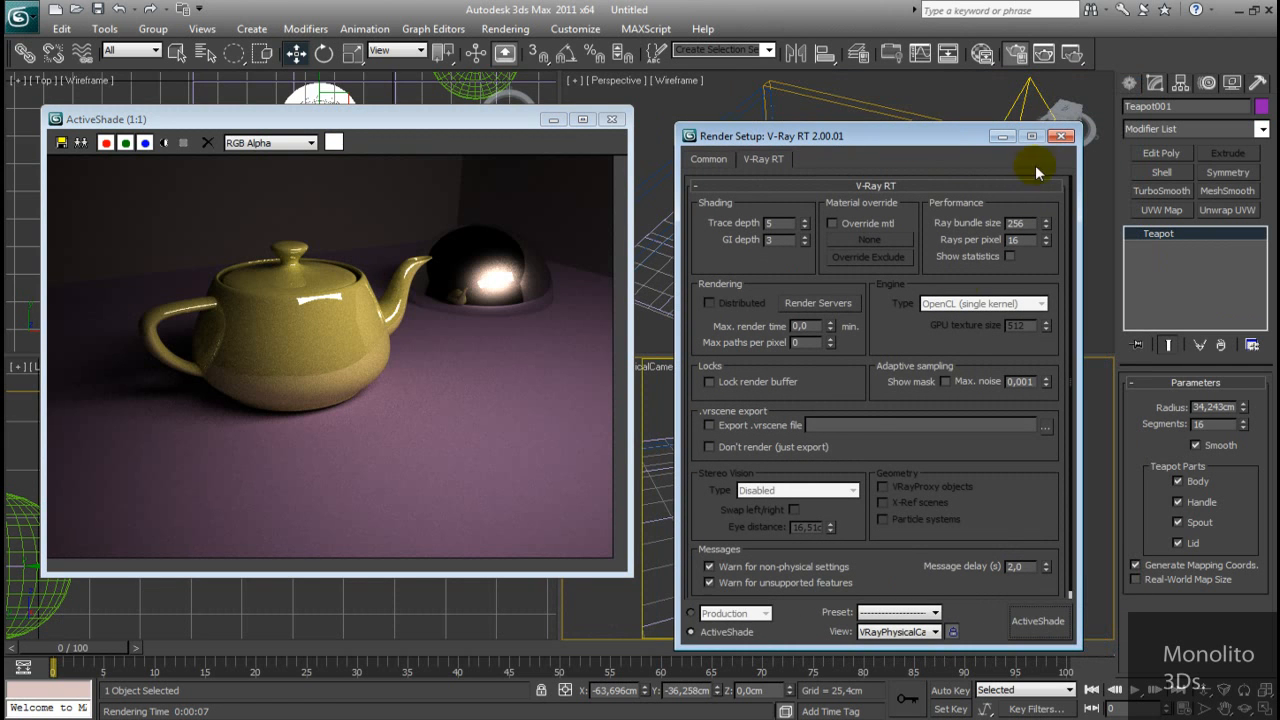
Switch to the production renderer and set the irradiance map preset to High with 50 hemispheric subdivisions
left_click(691, 614)
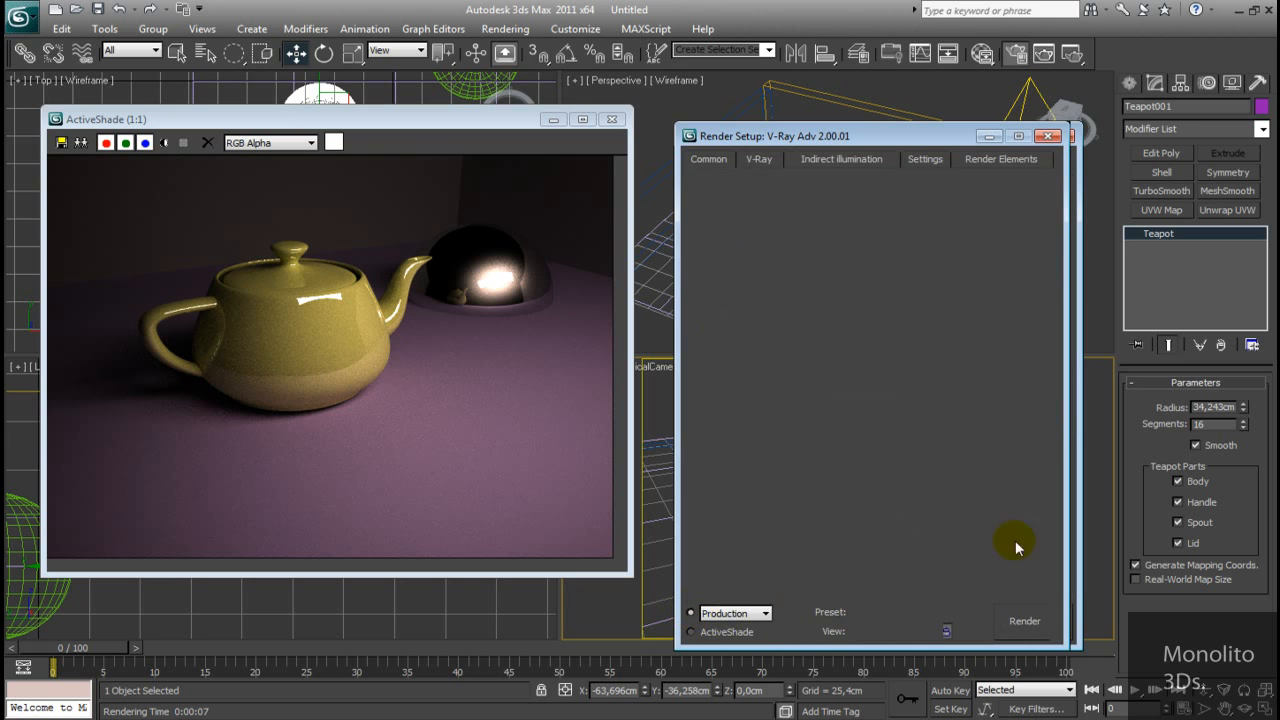
left_click(855, 163)
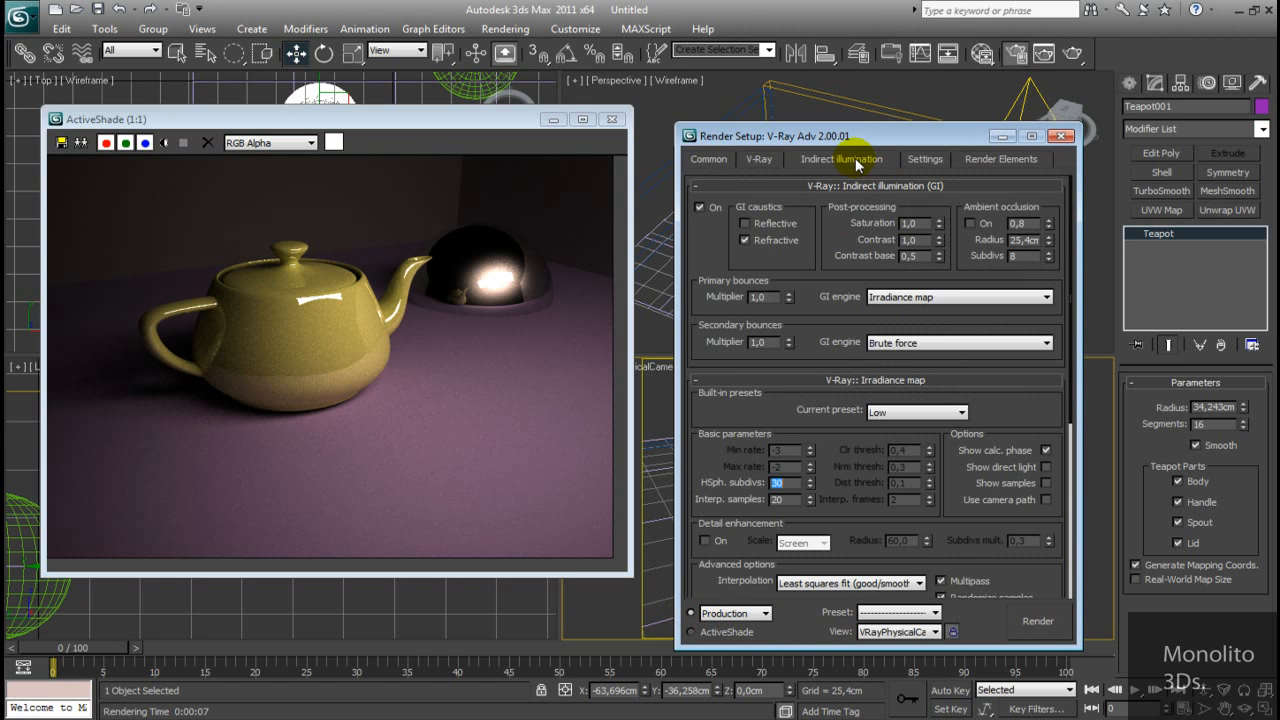
left_click(961, 412)
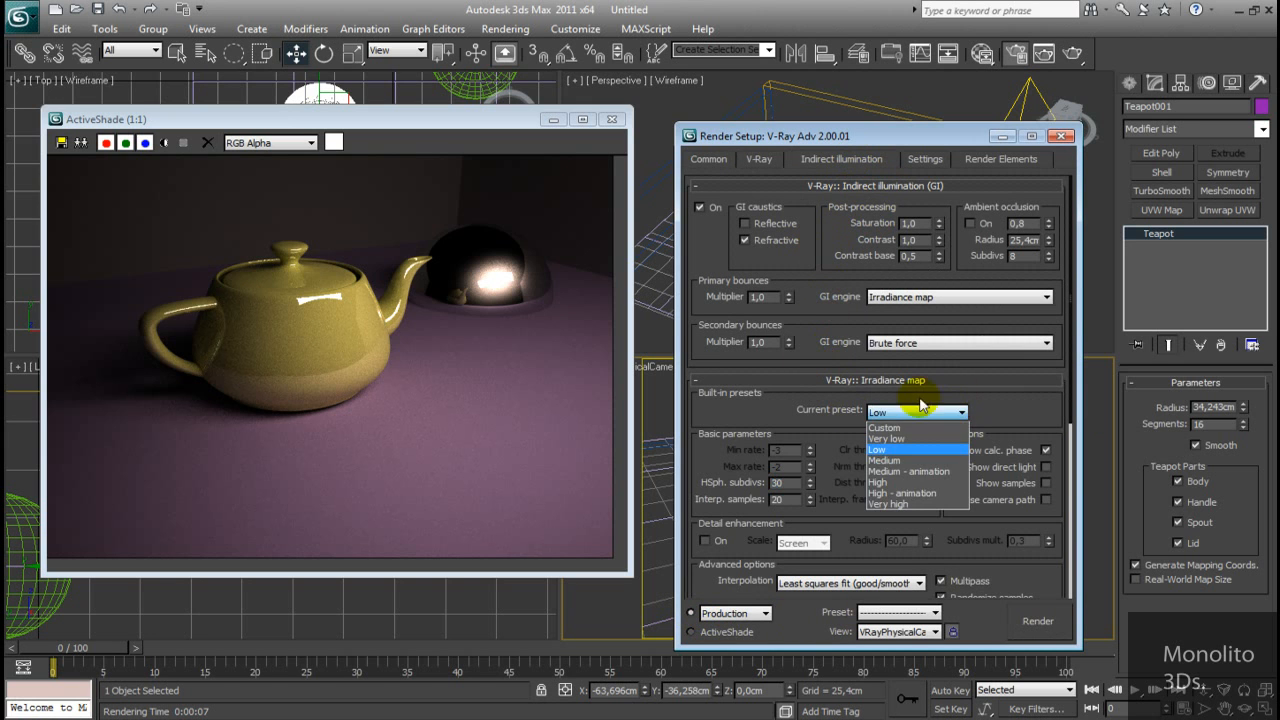
left_click(900, 482)
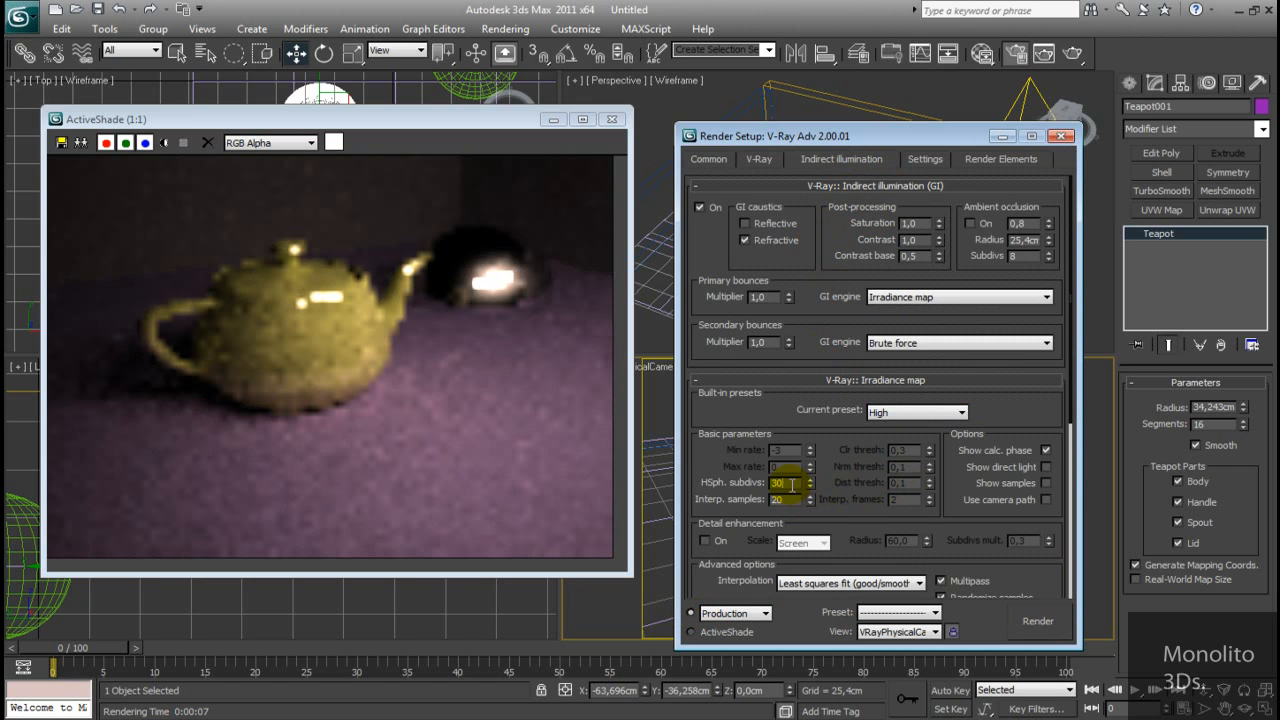
type("5")
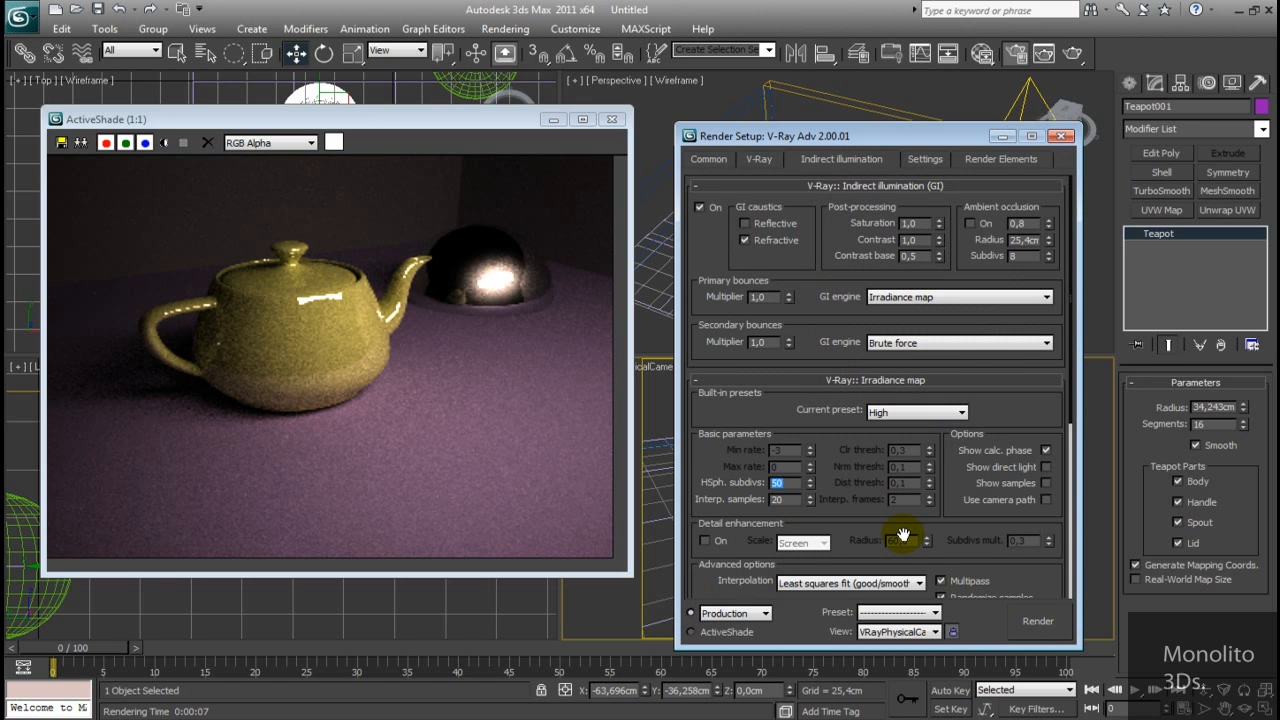
Set the image sampler type to Adaptive DMC and the antialiasing filter to Mitchell-Netravali
left_click(757, 160)
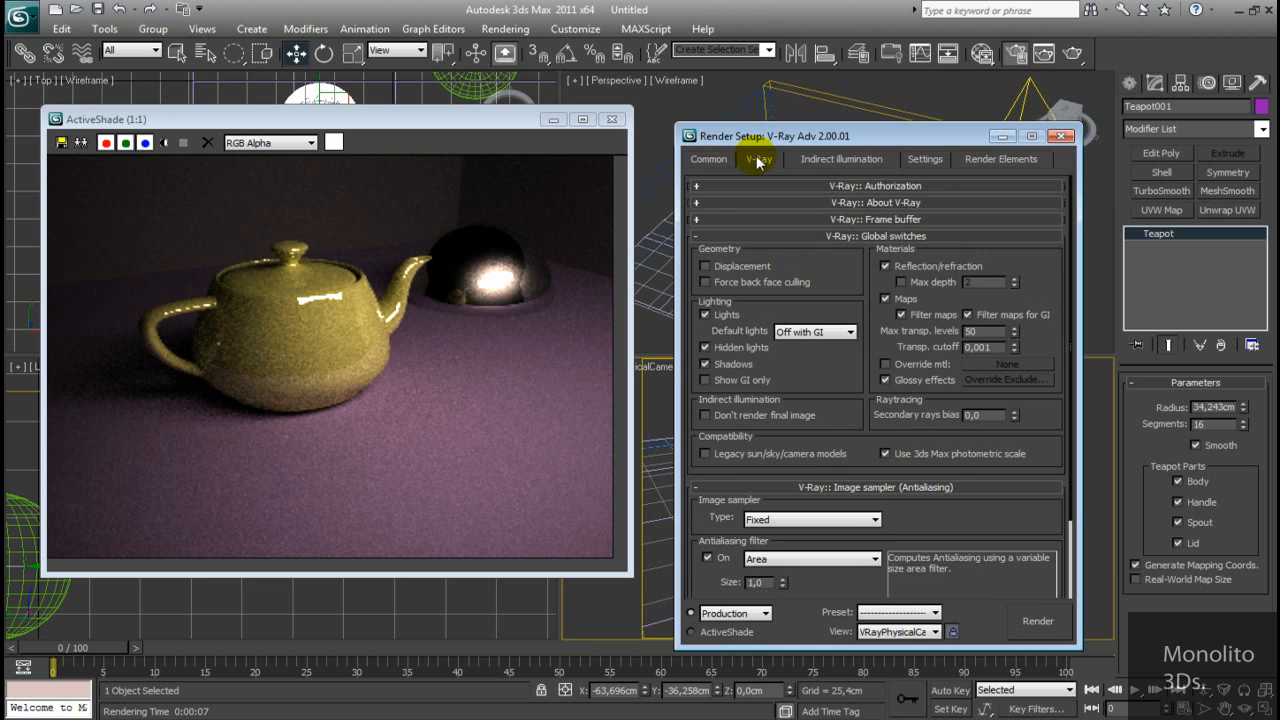
left_click(784, 560)
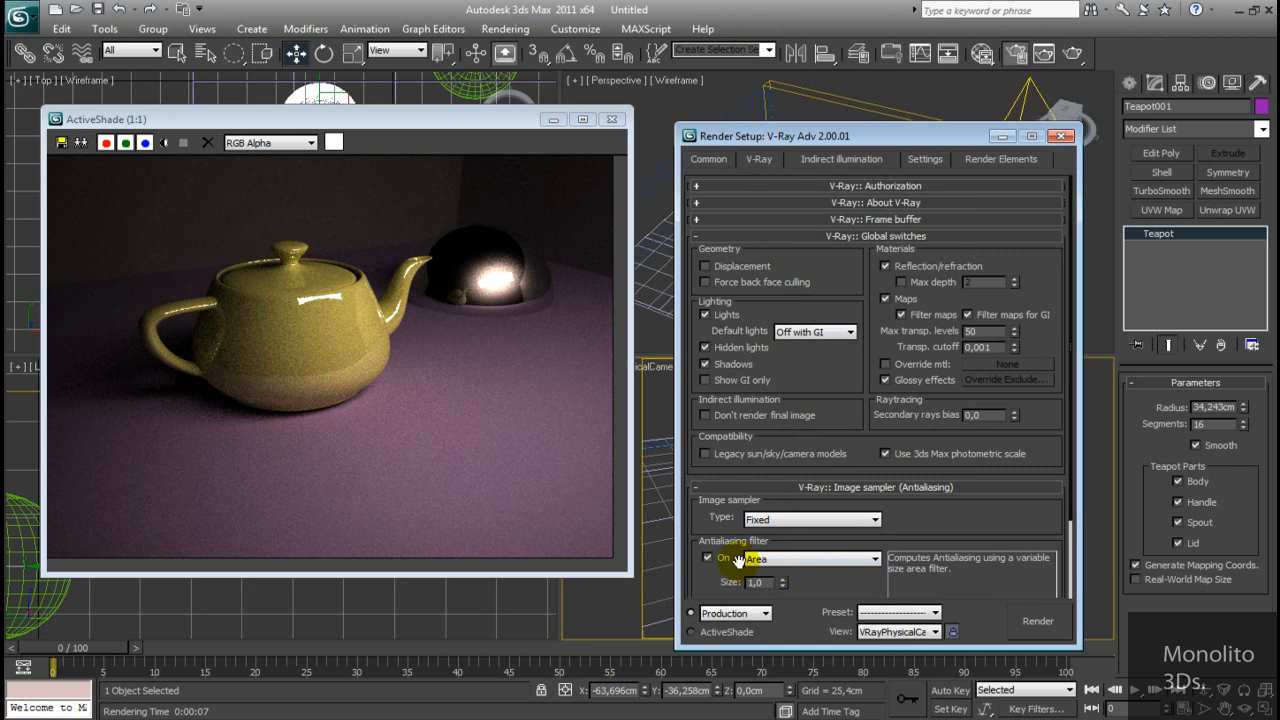
left_click(789, 520)
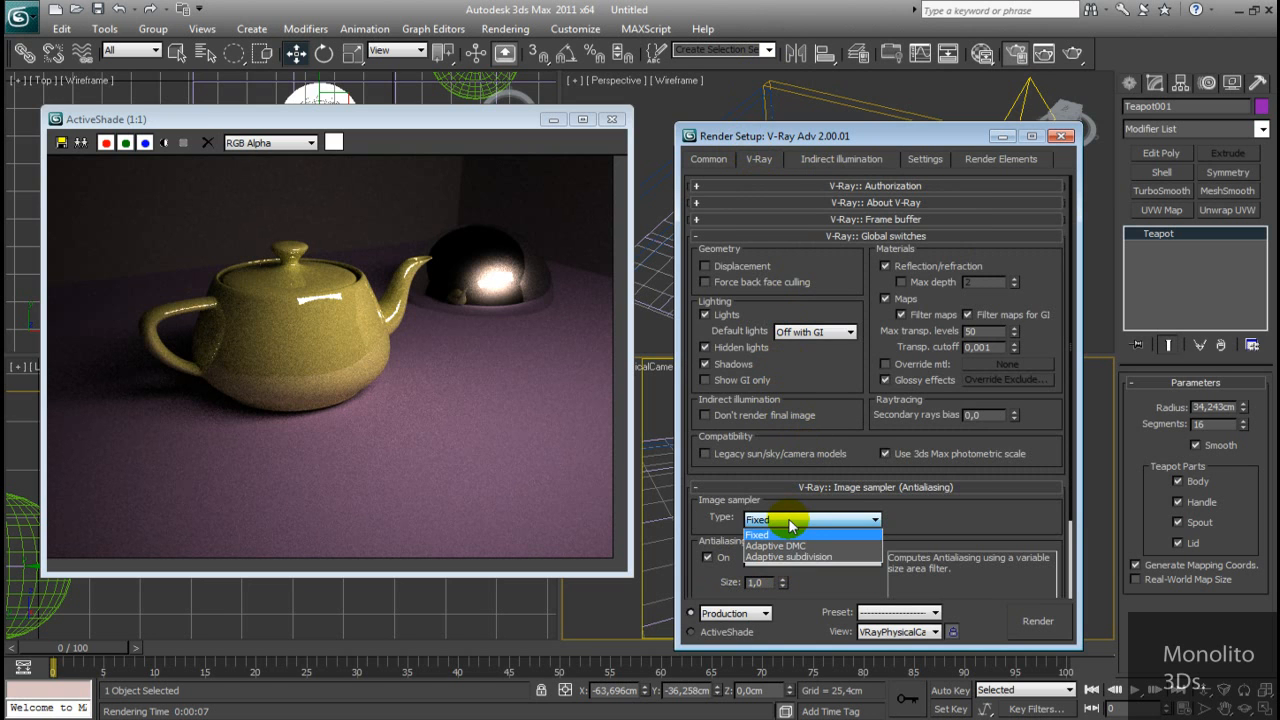
left_click(798, 546)
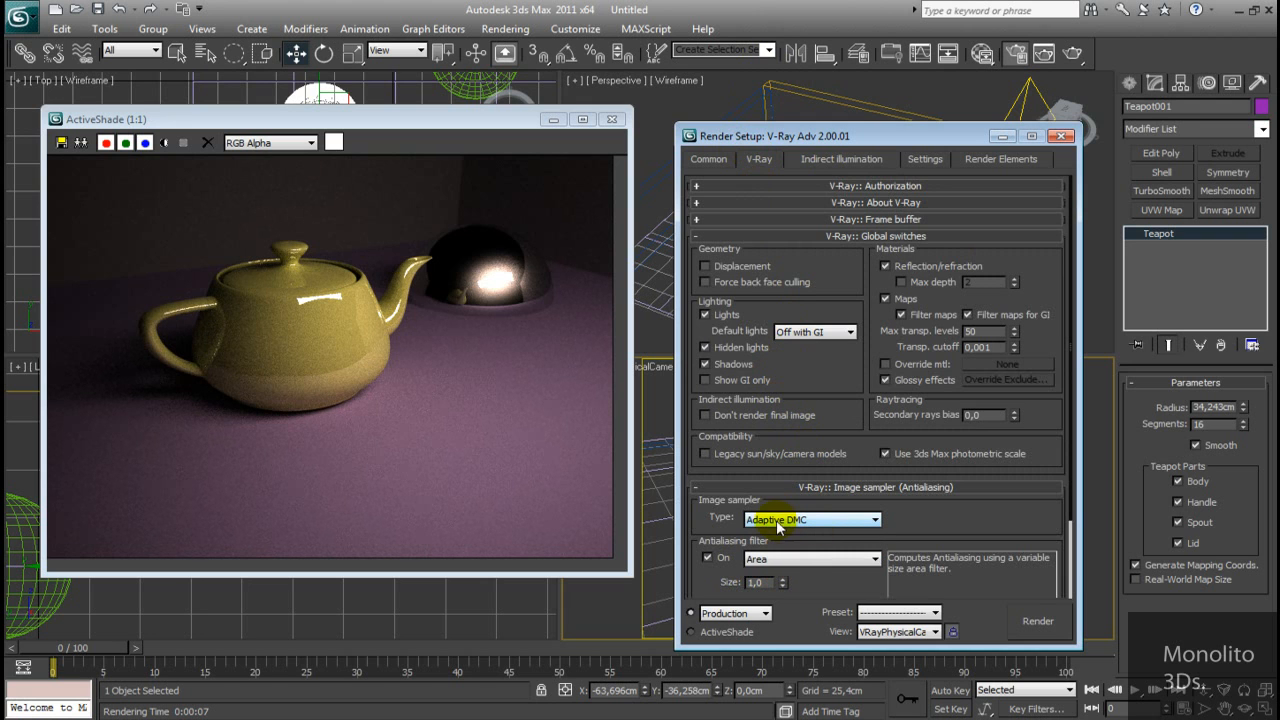
left_click(813, 562)
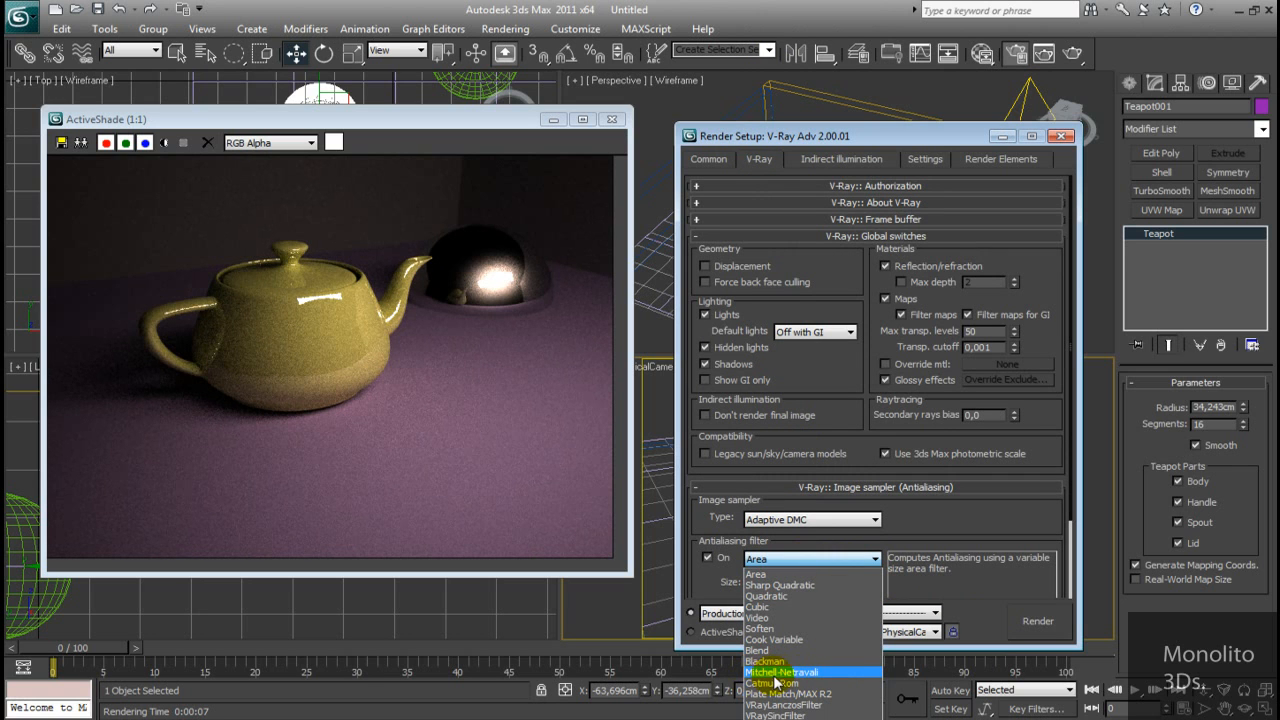
left_click(816, 675)
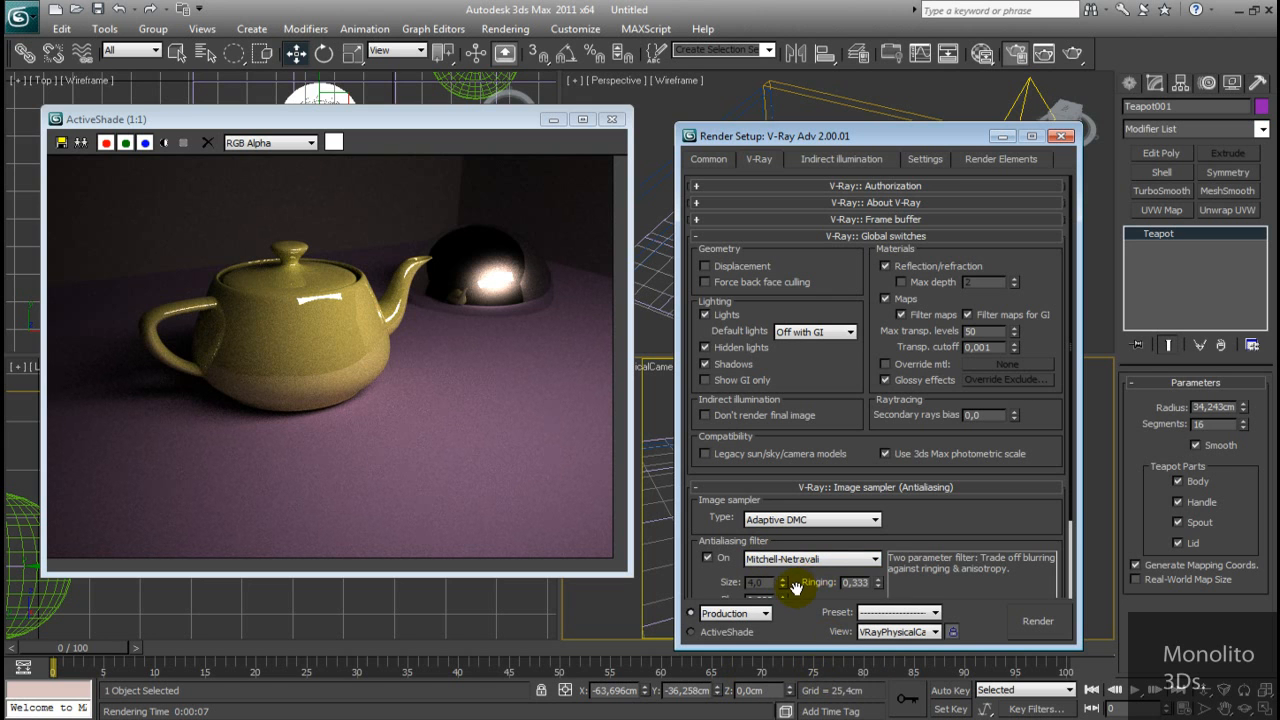
left_click_drag(805, 585, 807, 512)
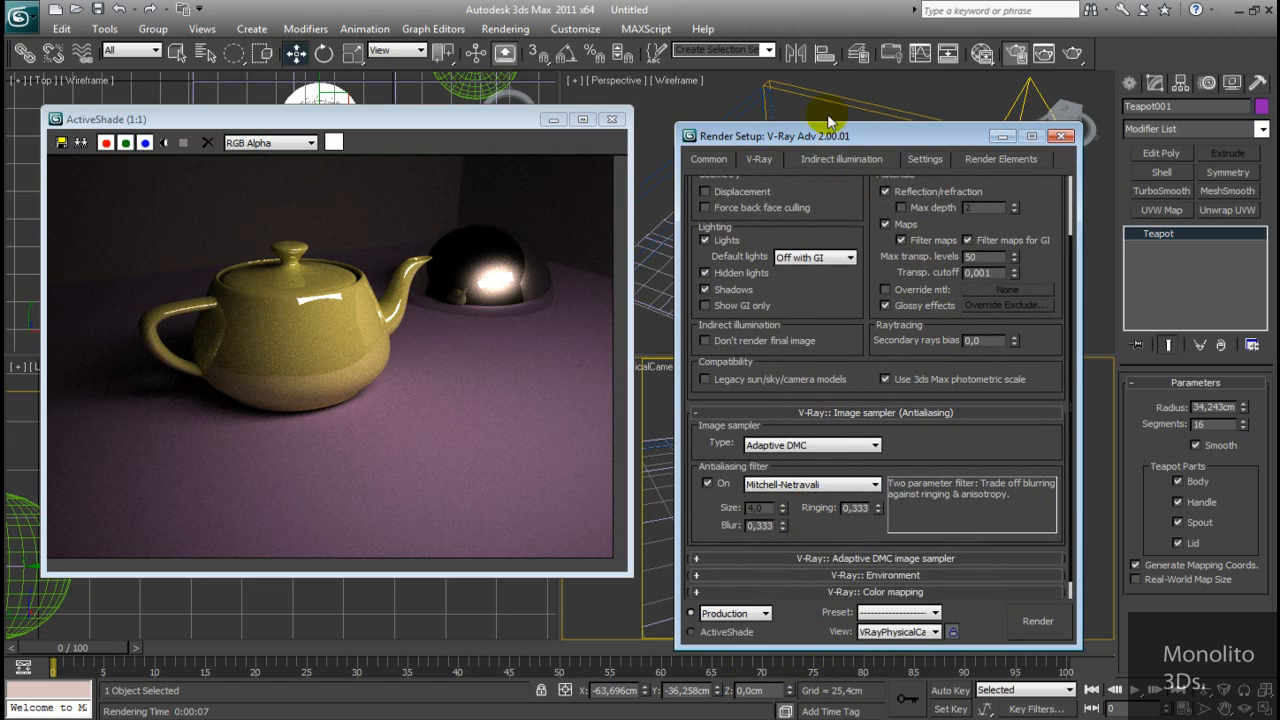
left_click_drag(985, 186, 985, 268)
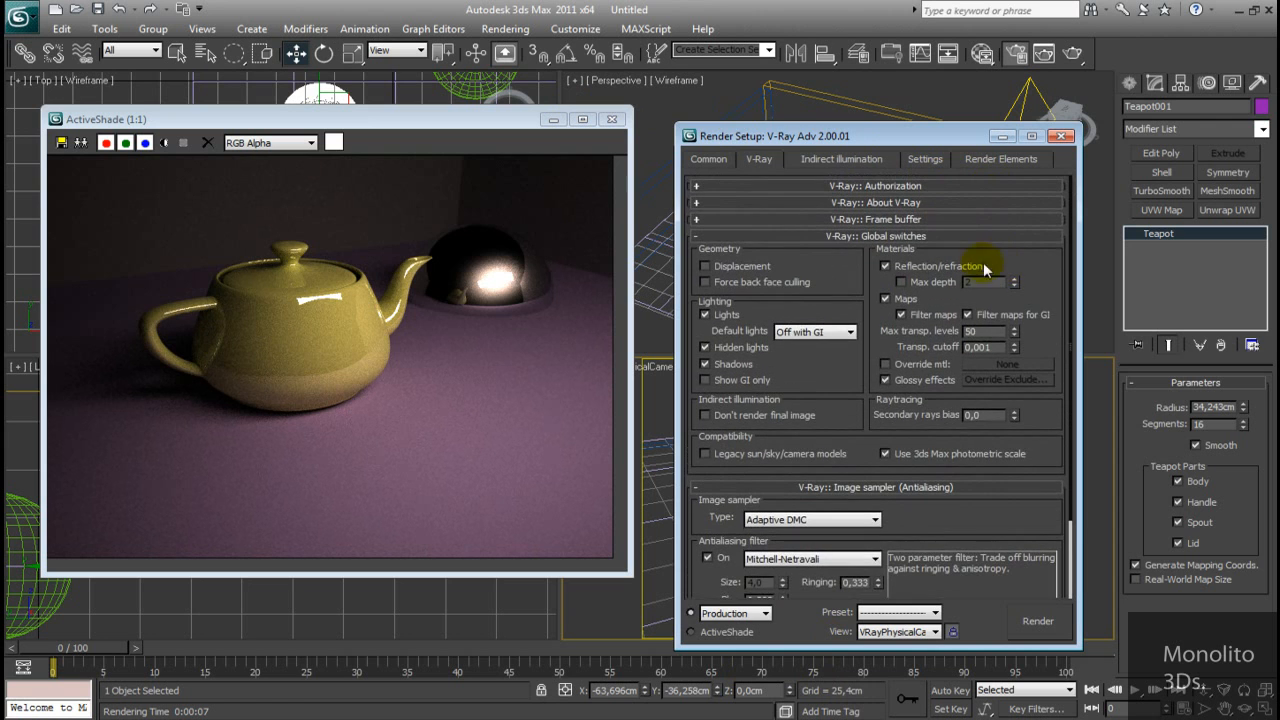
Set the DMC Sampler's minimum samples to 16
left_click(820, 159)
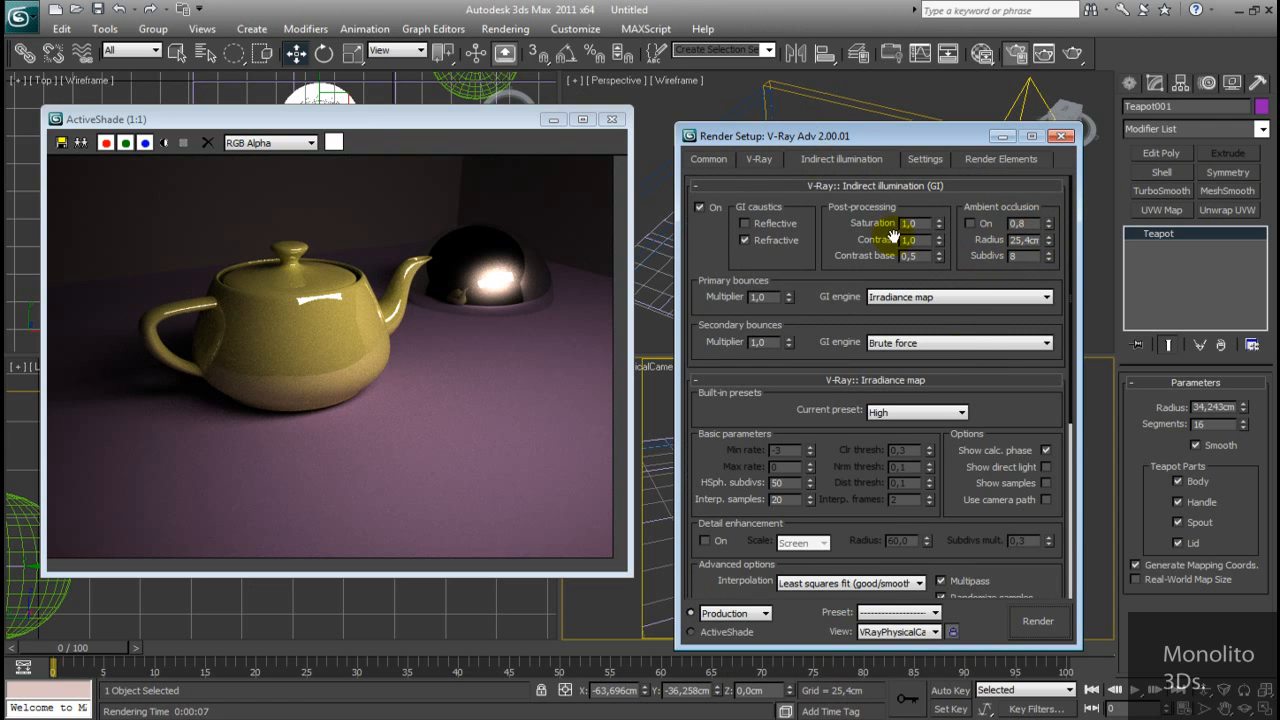
left_click(922, 159)
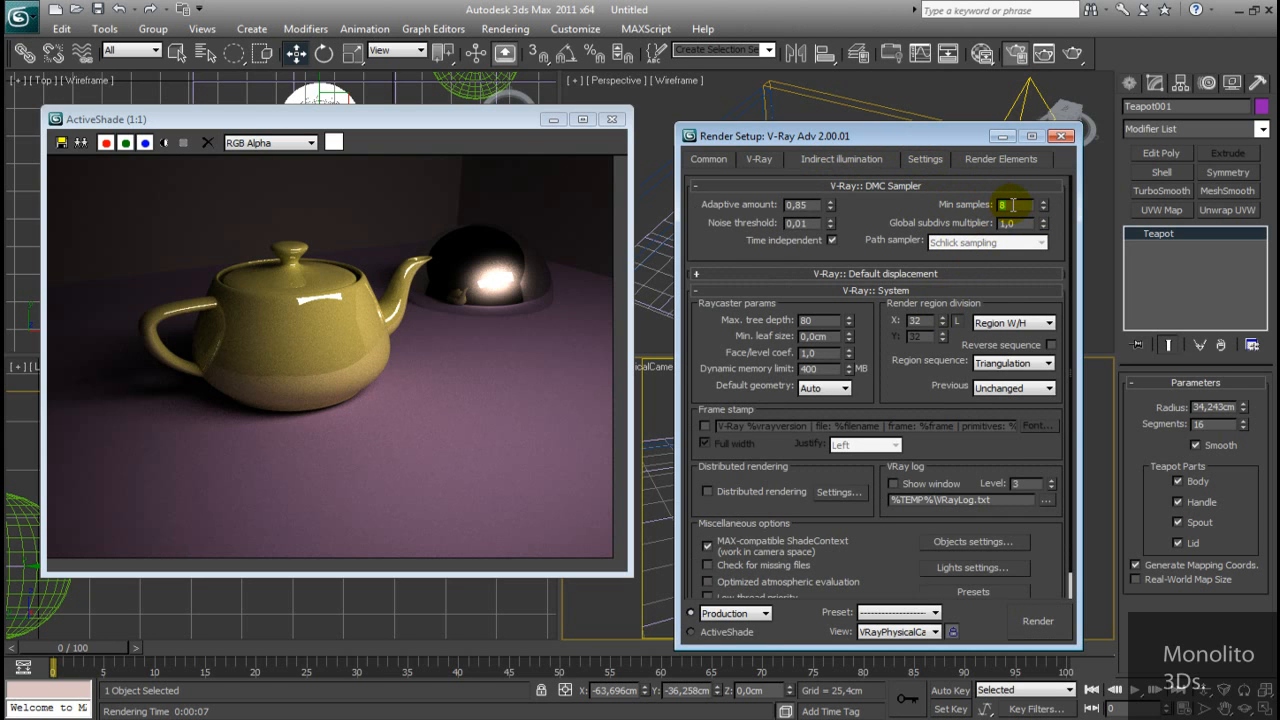
type("16")
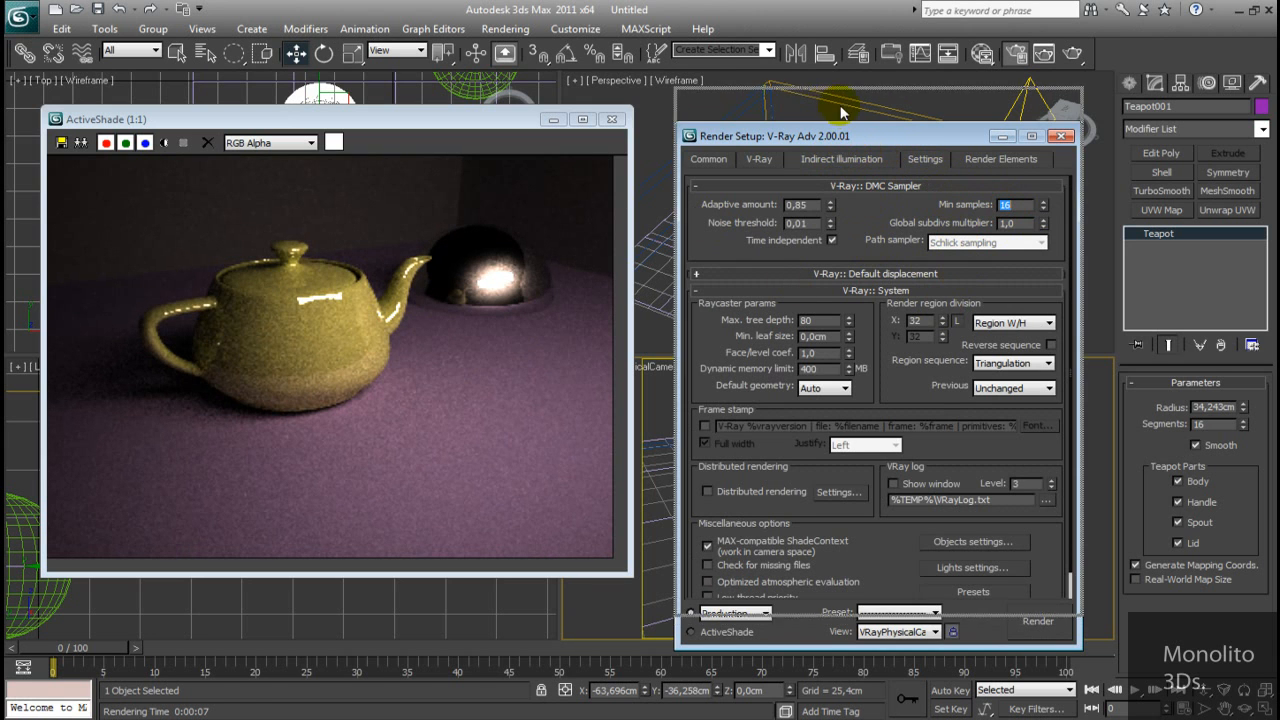
Open the save dialog for the ActiveShade image and cancel it without saving
left_click_drag(842, 141, 836, 127)
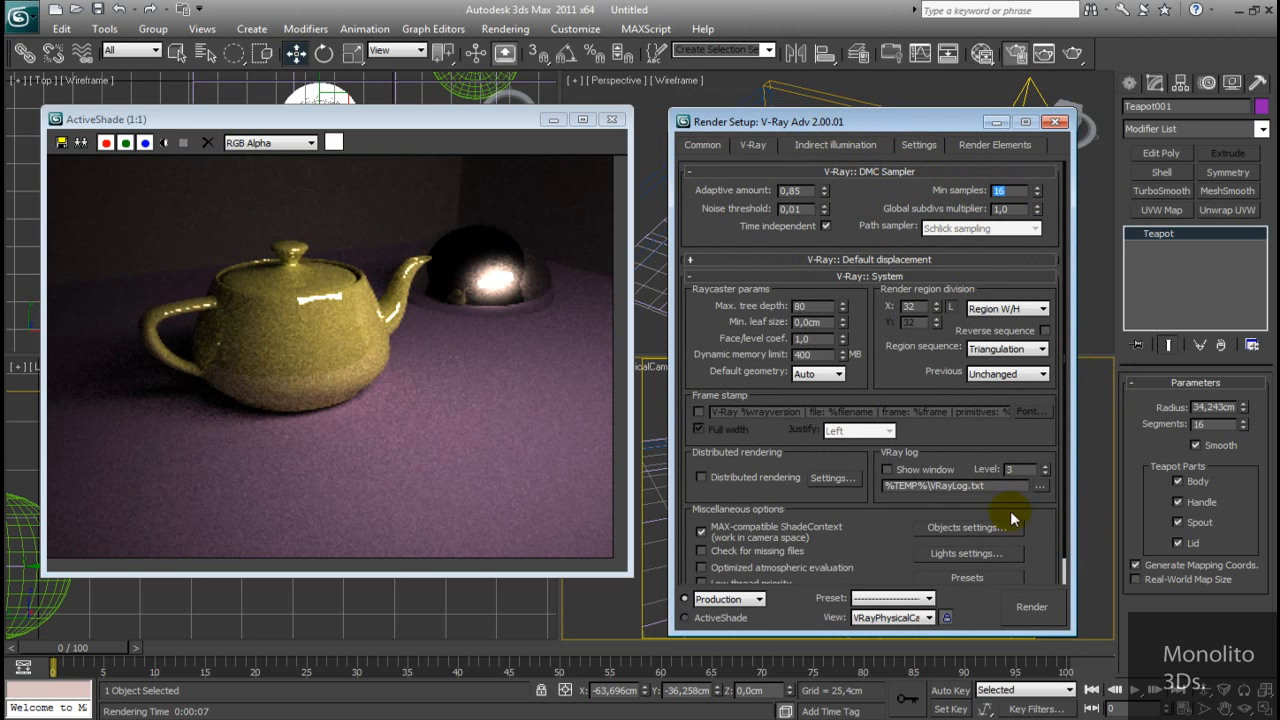
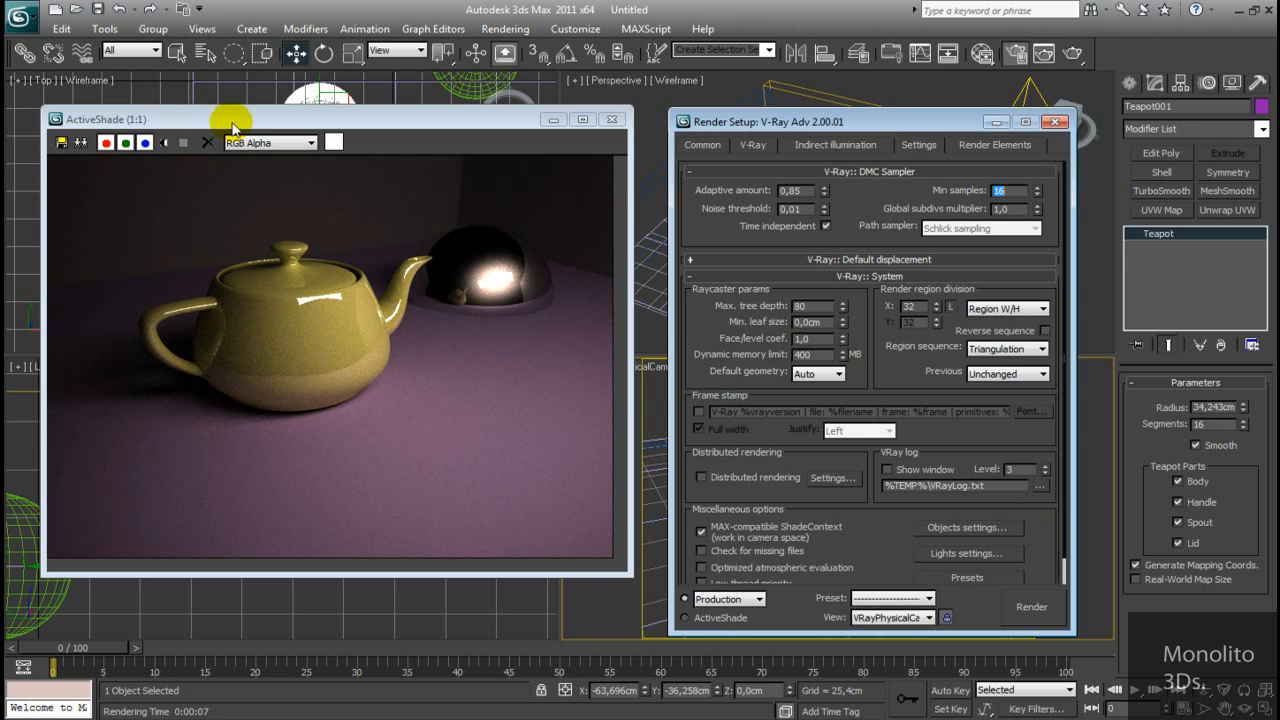
left_click(61, 146)
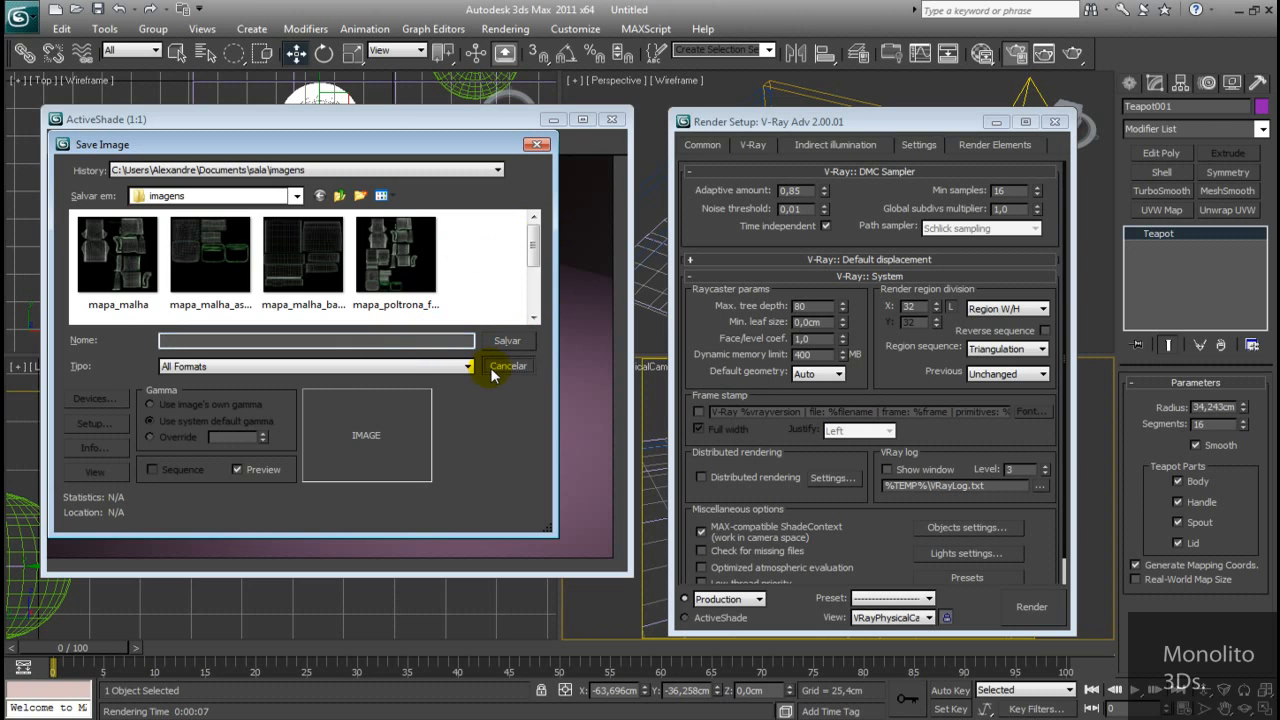
left_click(507, 365)
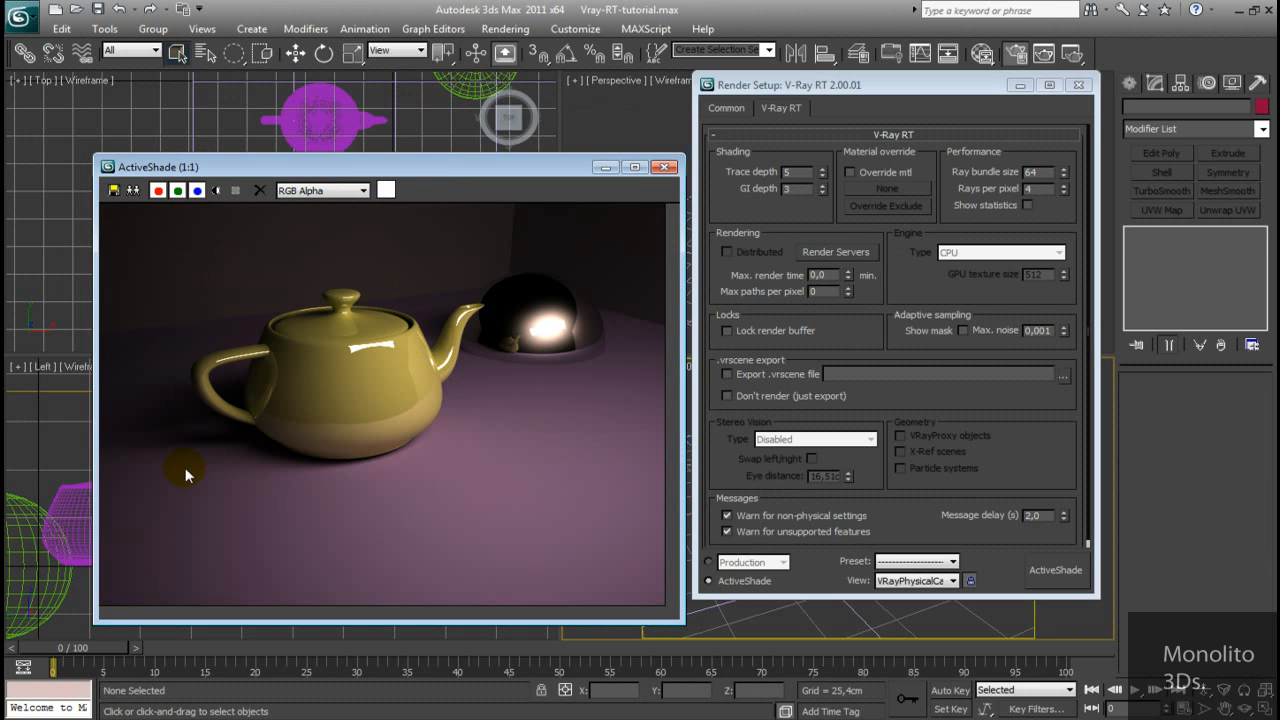
Close the floating ActiveShade window and turn the Left viewport into an ActiveShade view
left_click(665, 167)
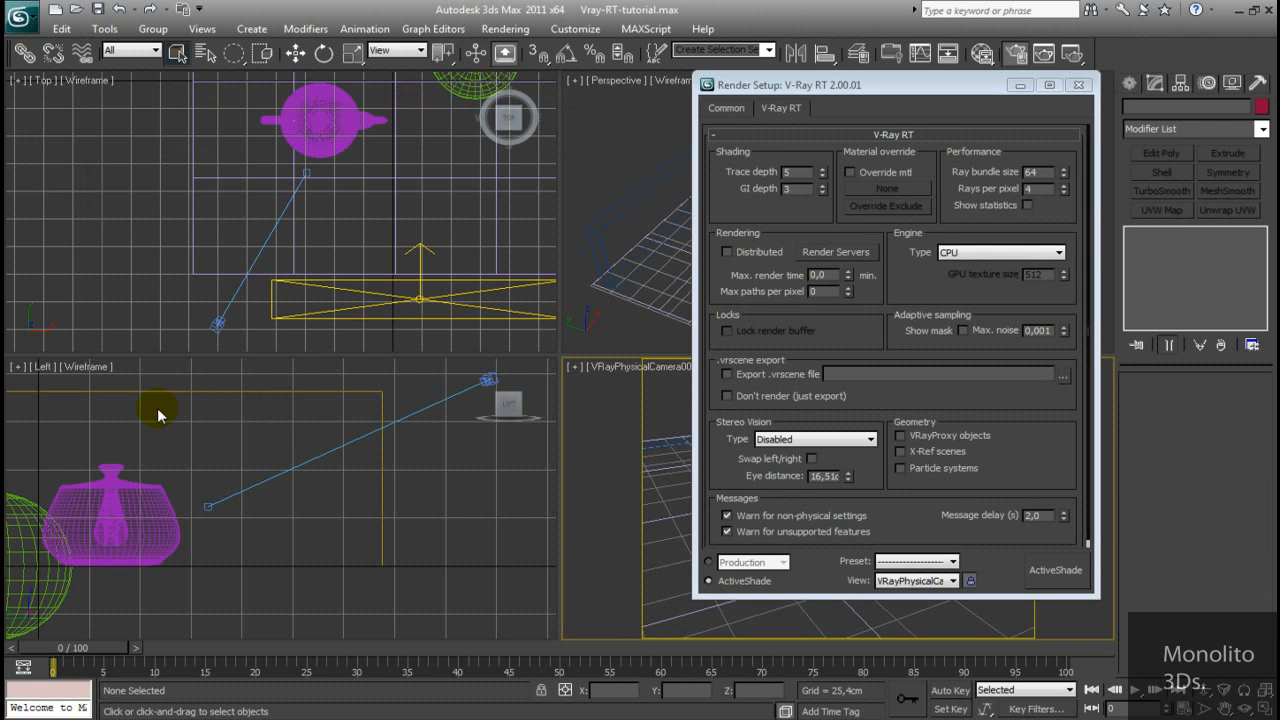
middle_click_drag(157, 408, 232, 428)
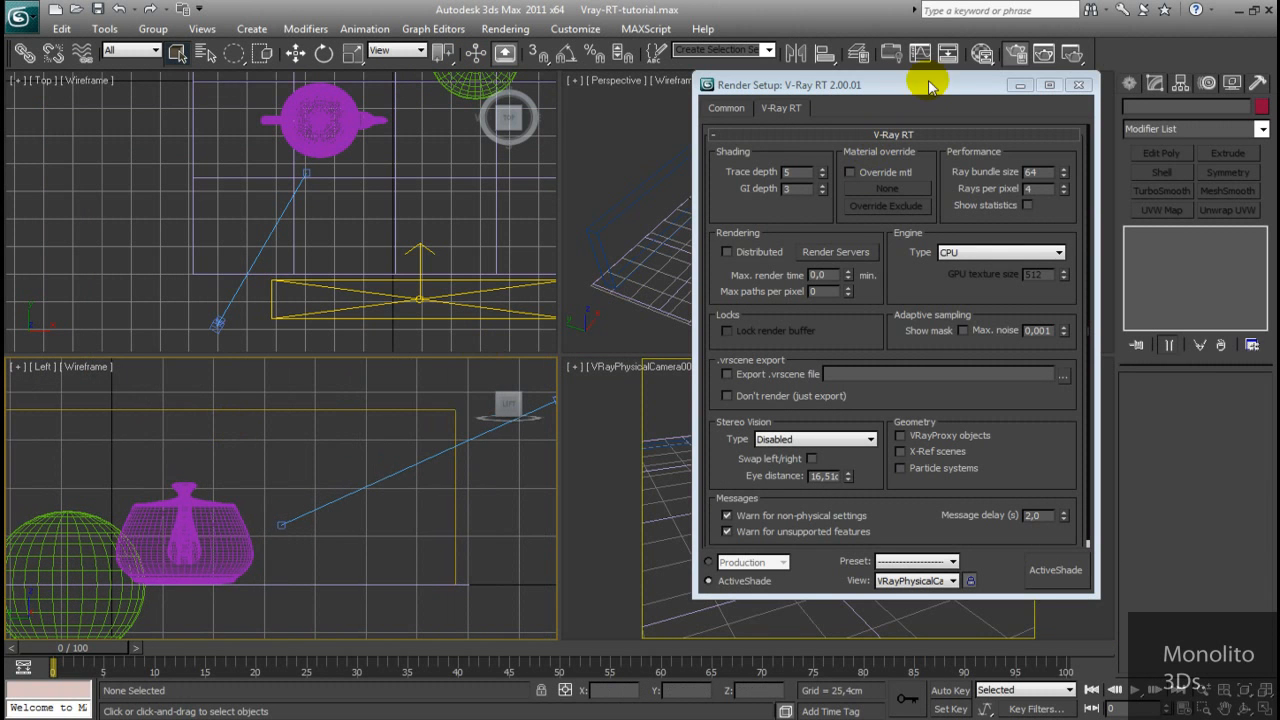
left_click_drag(928, 85, 1017, 84)
scroll(300, 425, "down", 3)
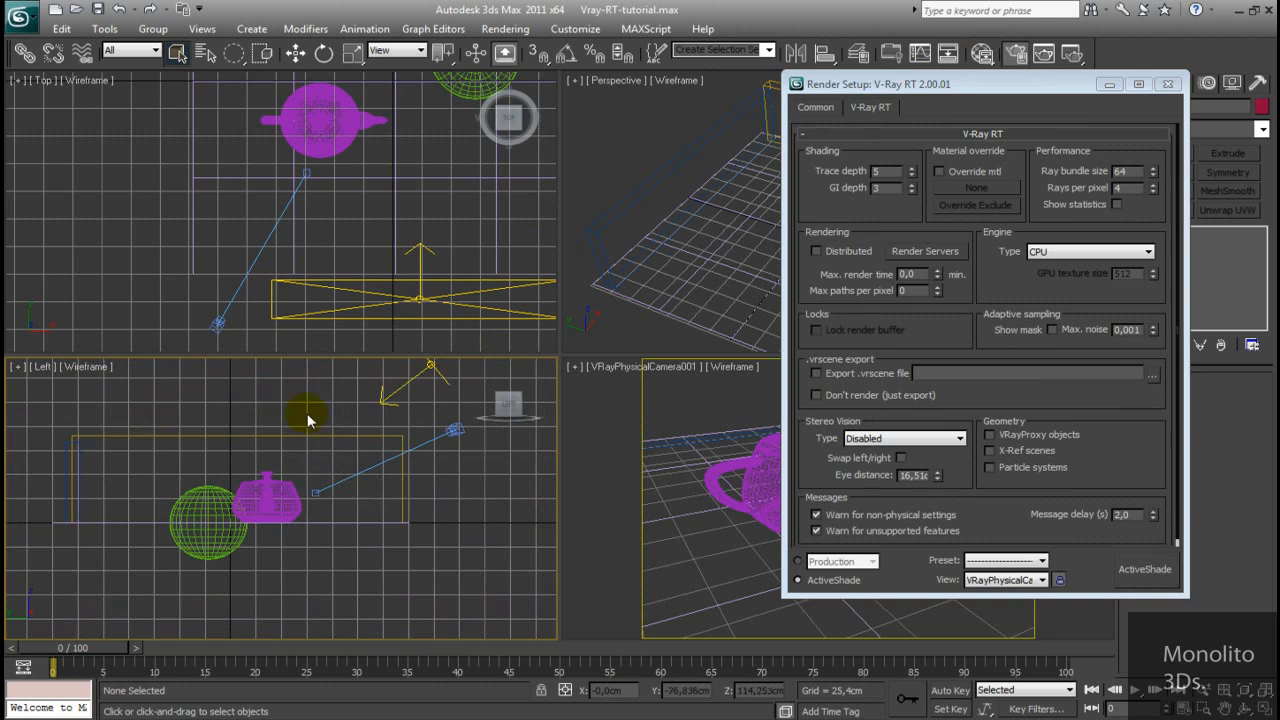
left_click(18, 367)
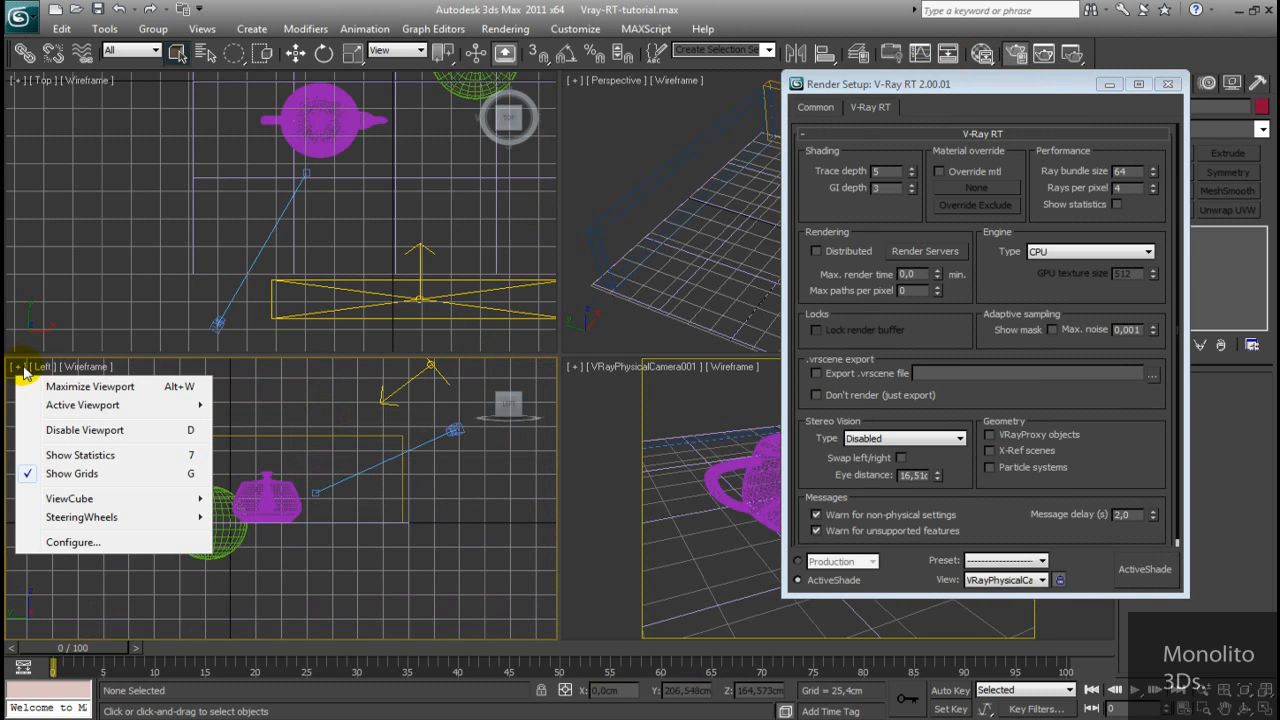
left_click(40, 368)
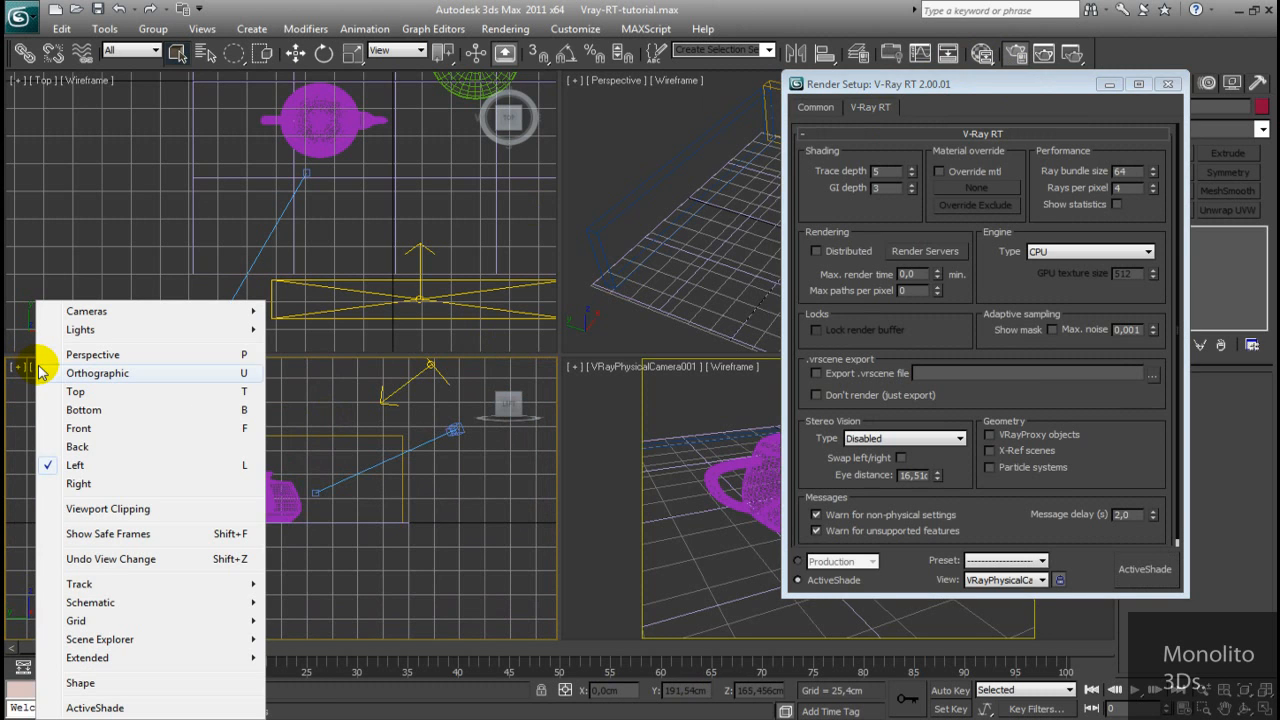
left_click(94, 708)
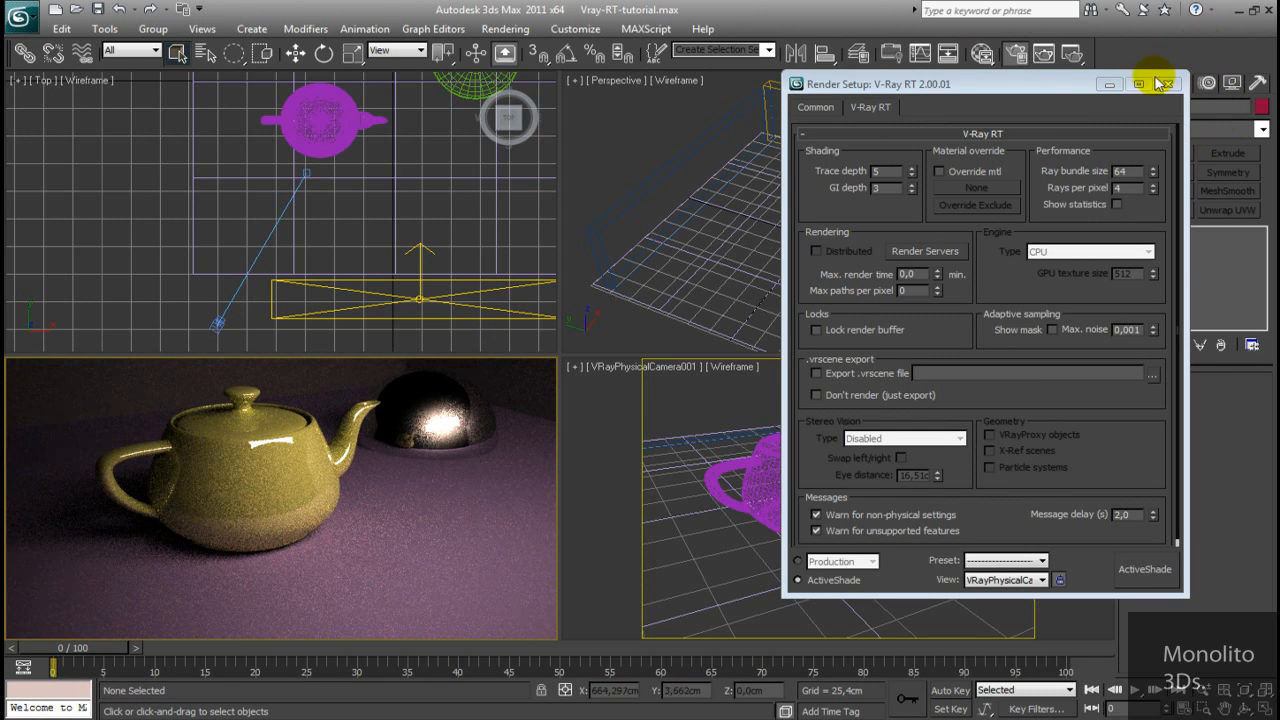
Minimize the render setup dialog to uncover the viewports and leave no object selected
left_click_drag(1000, 90, 1042, 90)
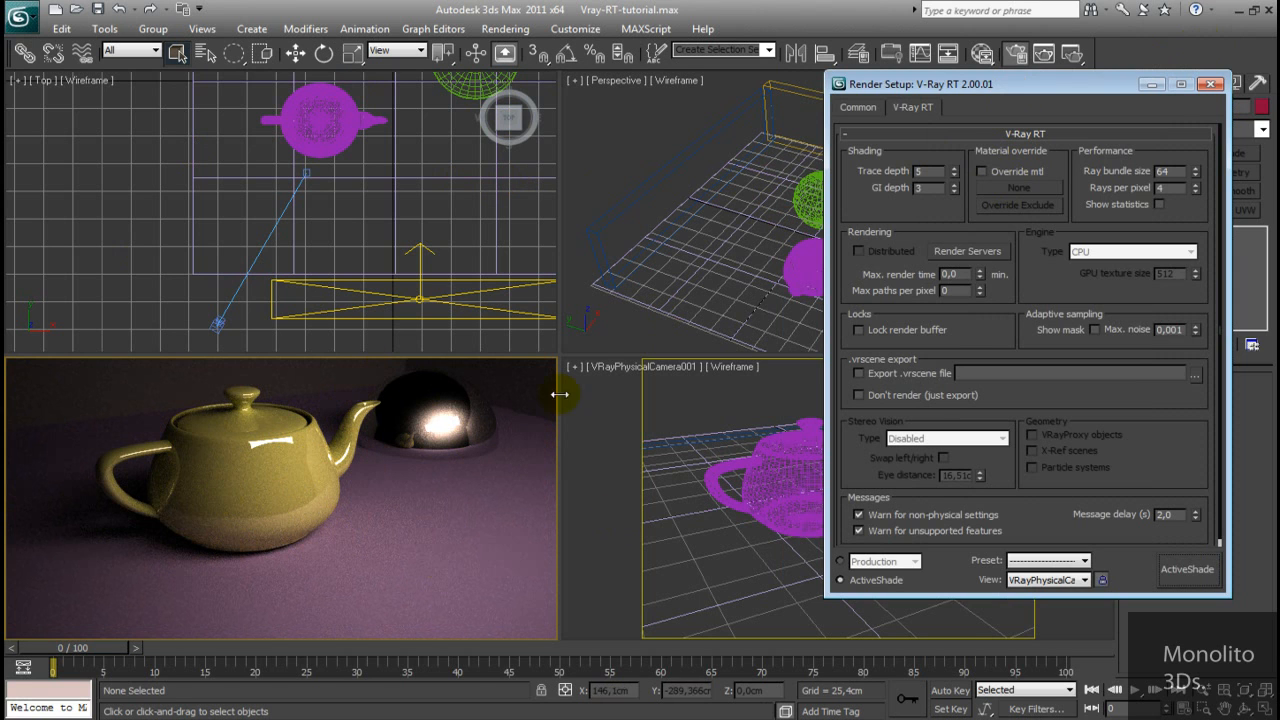
left_click(1152, 84)
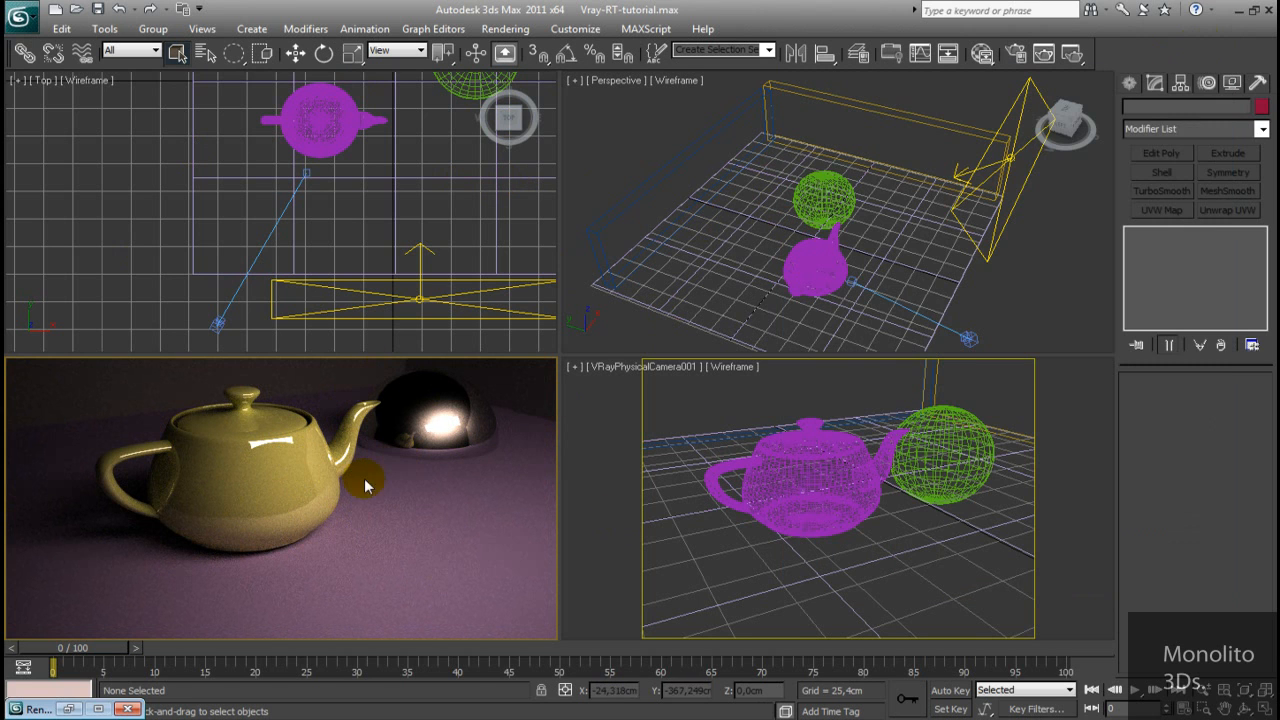
left_click(608, 288)
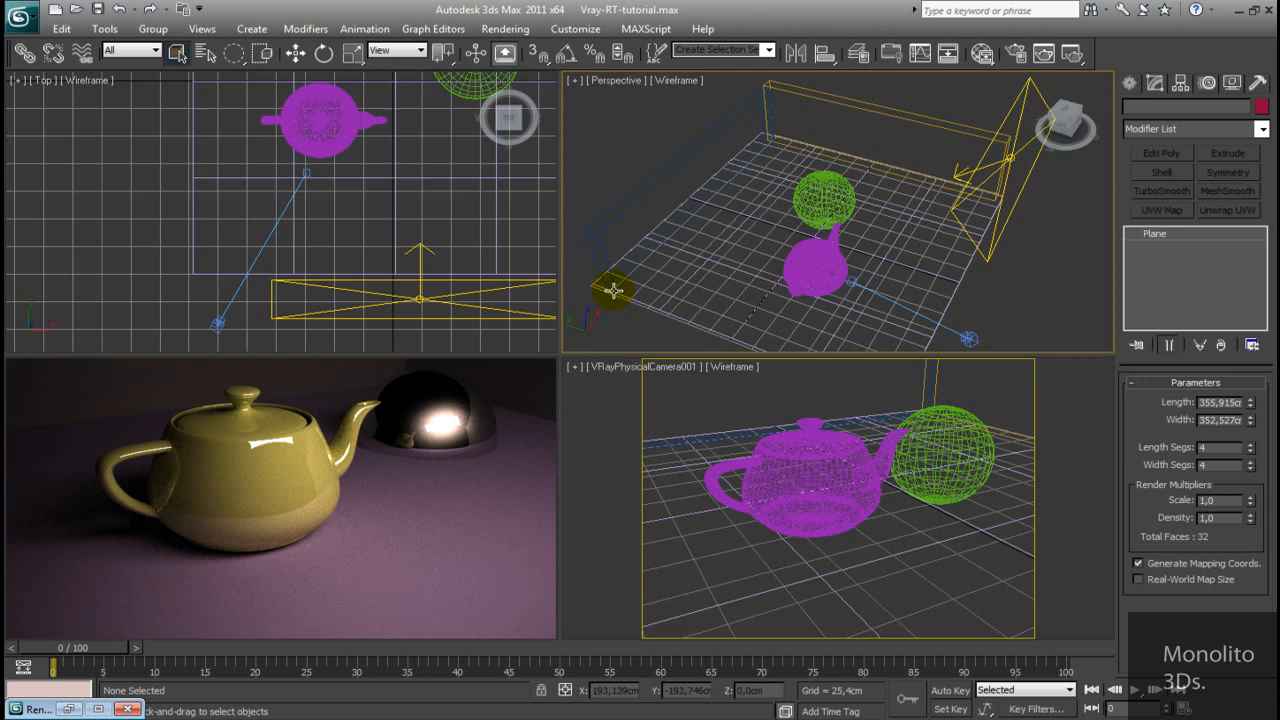
left_click(466, 252)
left_click(592, 430)
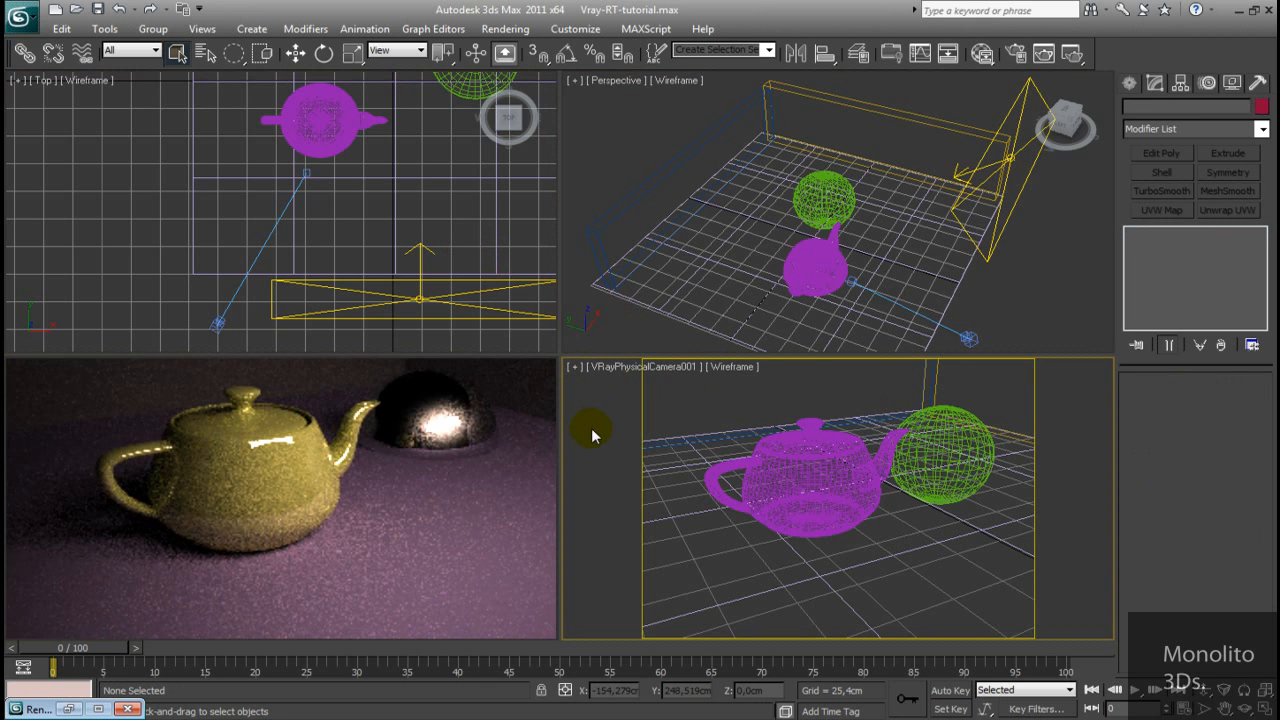
Move the sphere in the Perspective view along the Y axis to about -2.53 cm
middle_click_drag(794, 226, 808, 238, "alt")
left_click(840, 202)
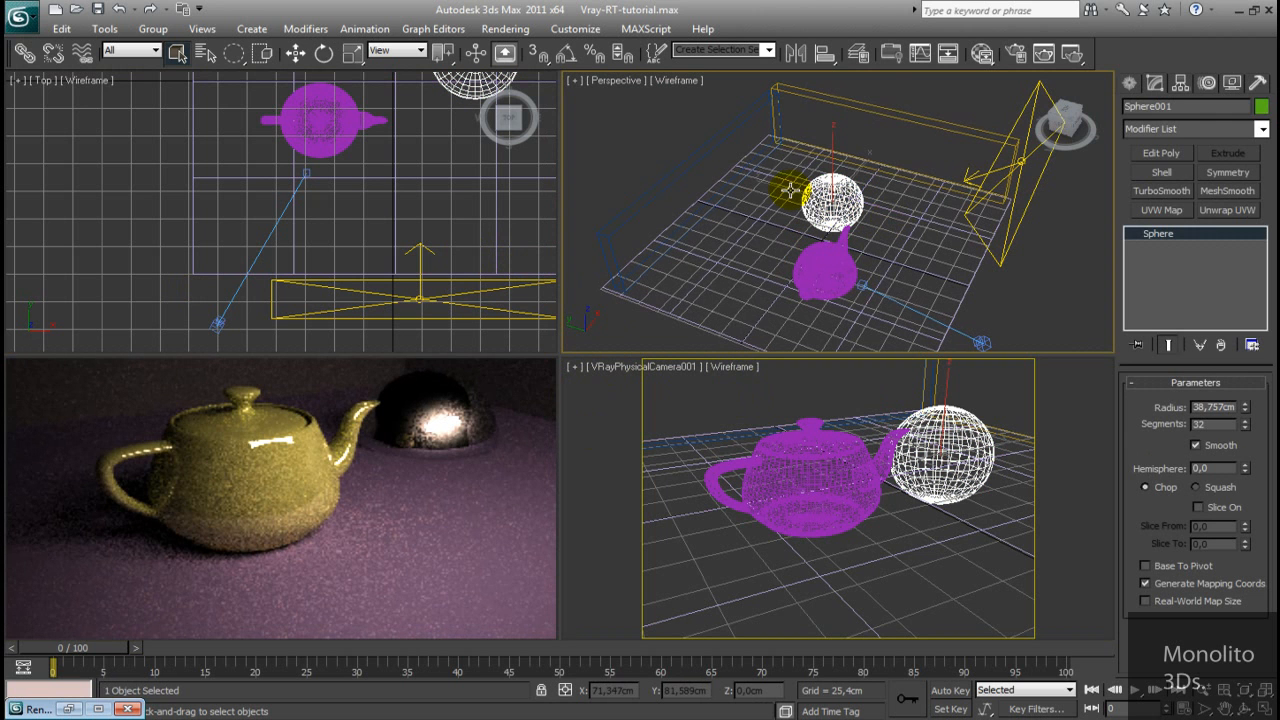
key("w")
left_click_drag(775, 192, 795, 190)
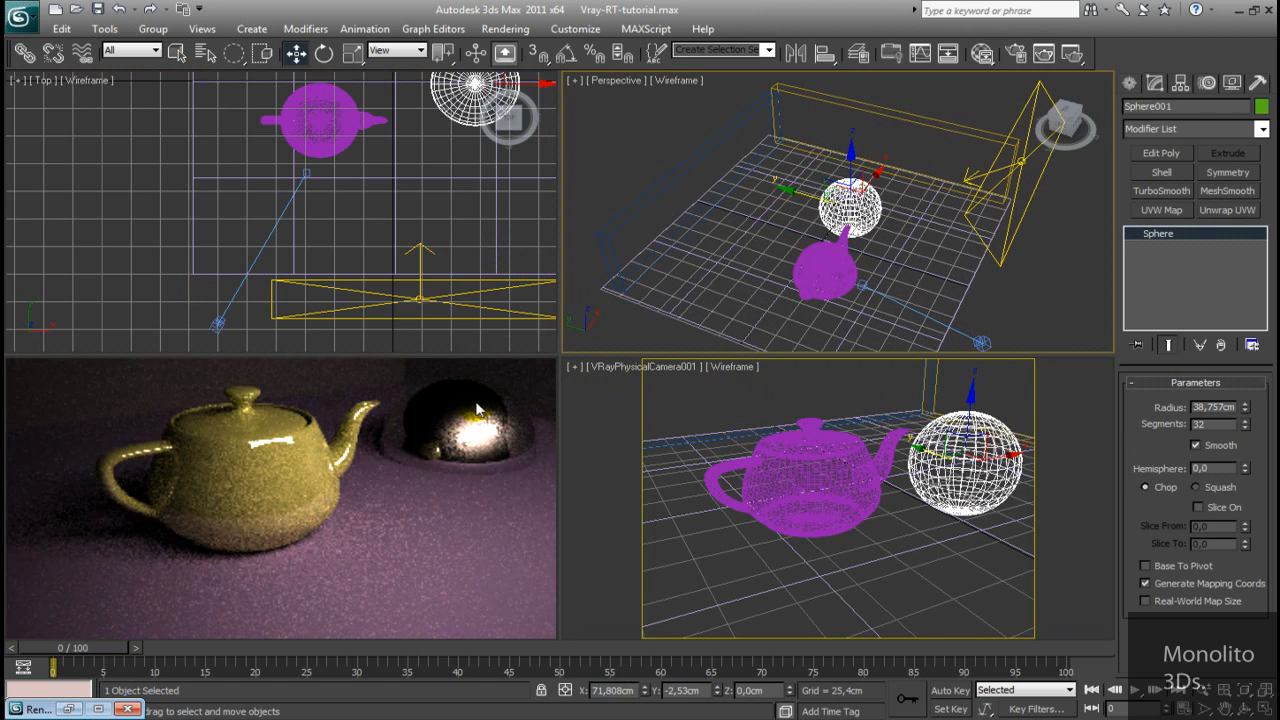
Rotate the teapot about its vertical axis to about 157 degrees so the spout points away from the sphere
left_click(810, 278)
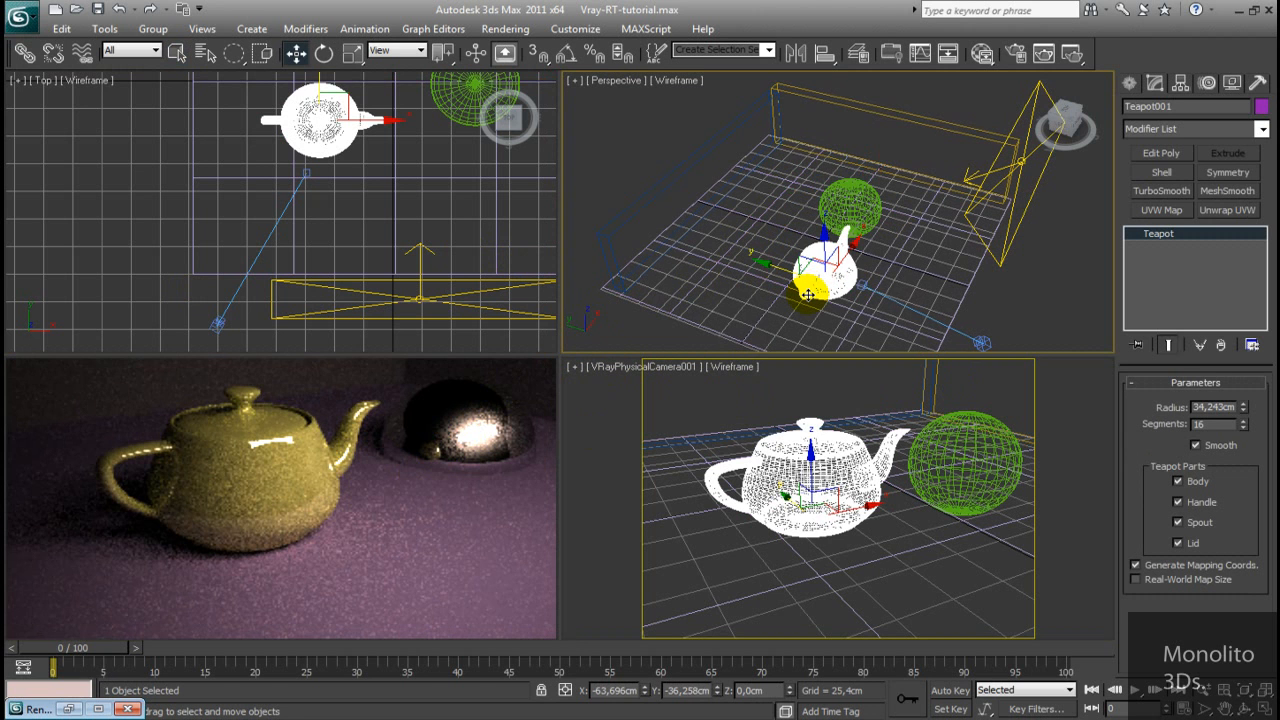
key("e")
left_click_drag(858, 327, 820, 332)
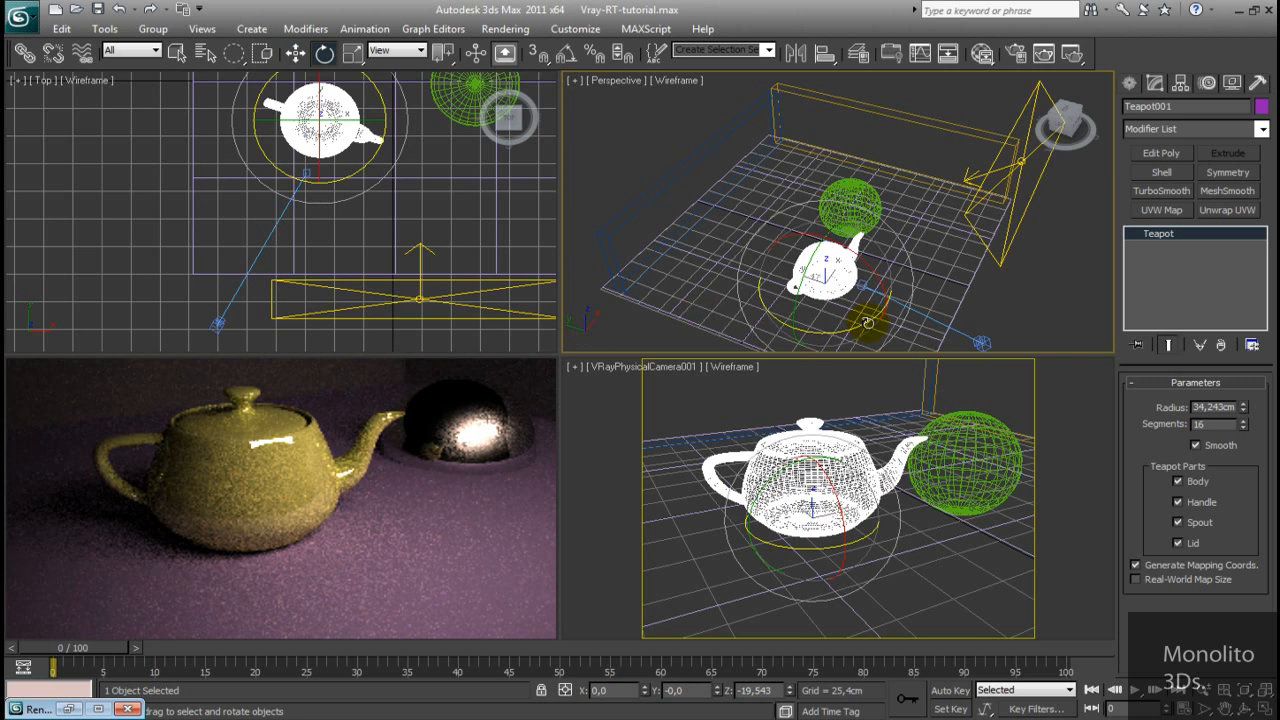
left_click_drag(858, 324, 458, 170)
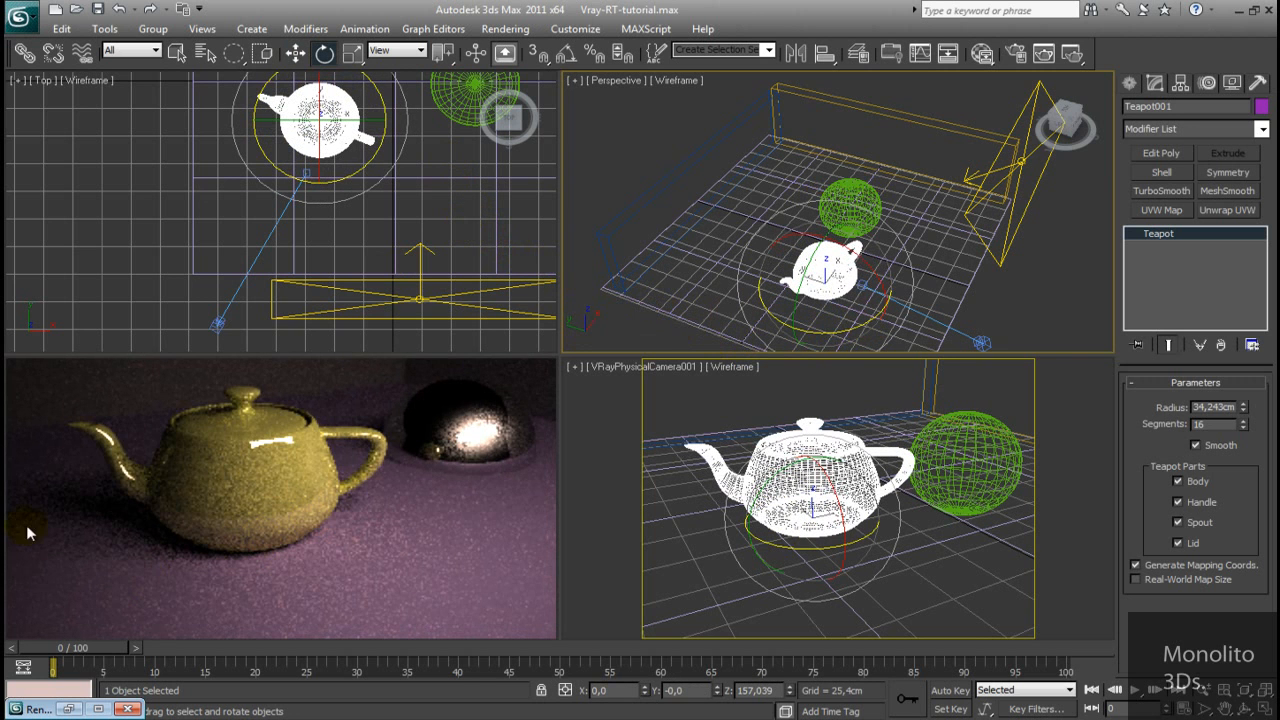